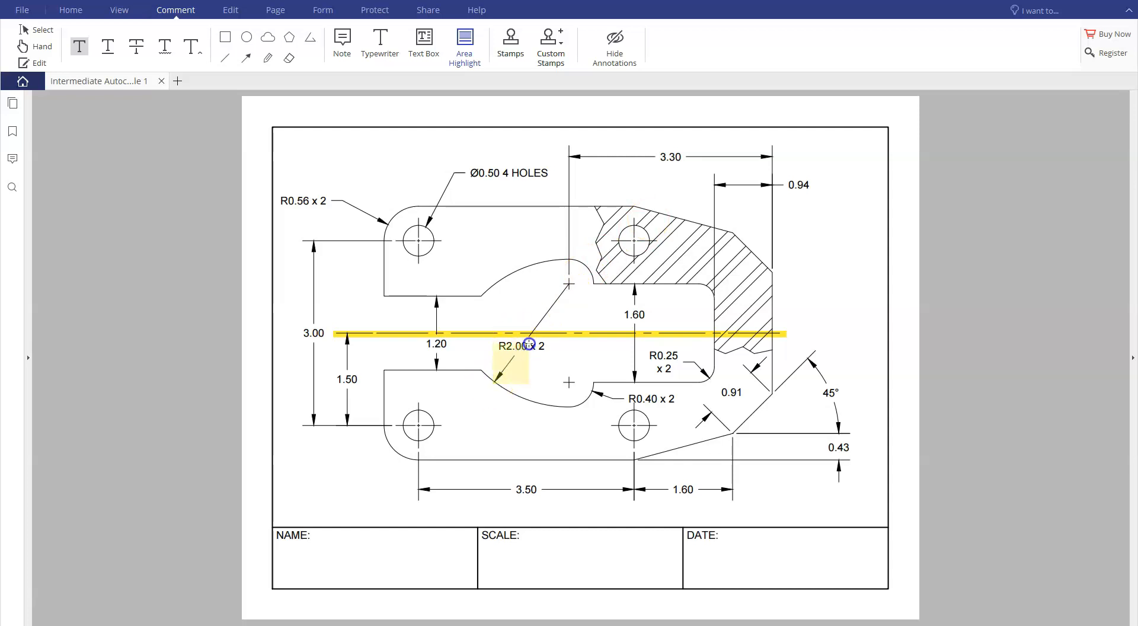
drag(528, 342, 528, 343)
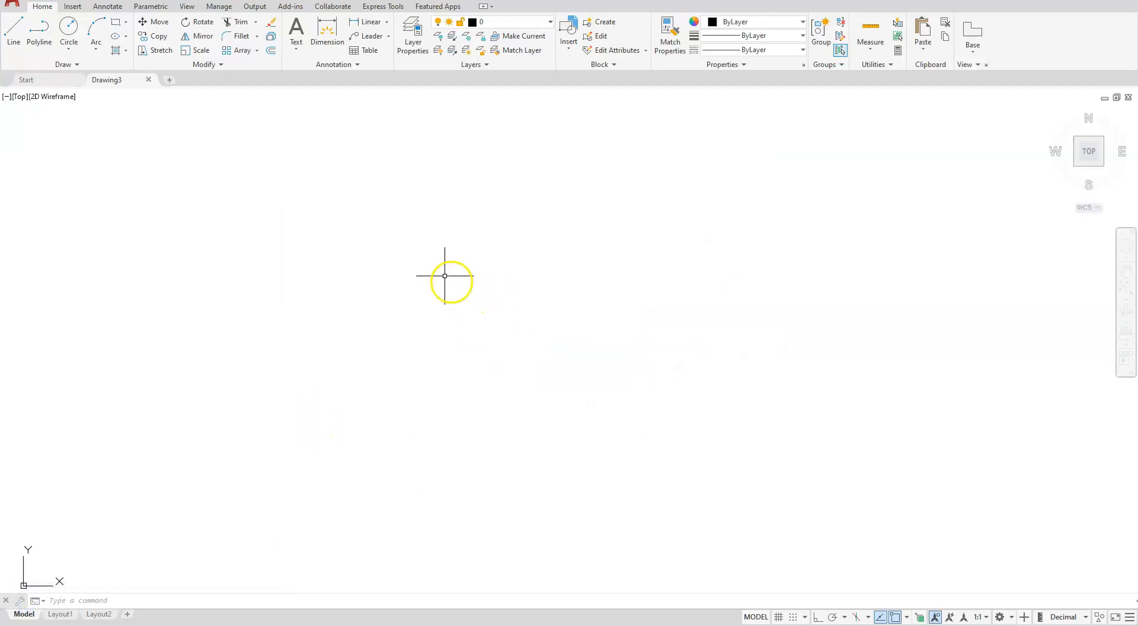
Draw a circle with a diameter of 0.5 in the empty drawing area
click(69, 47)
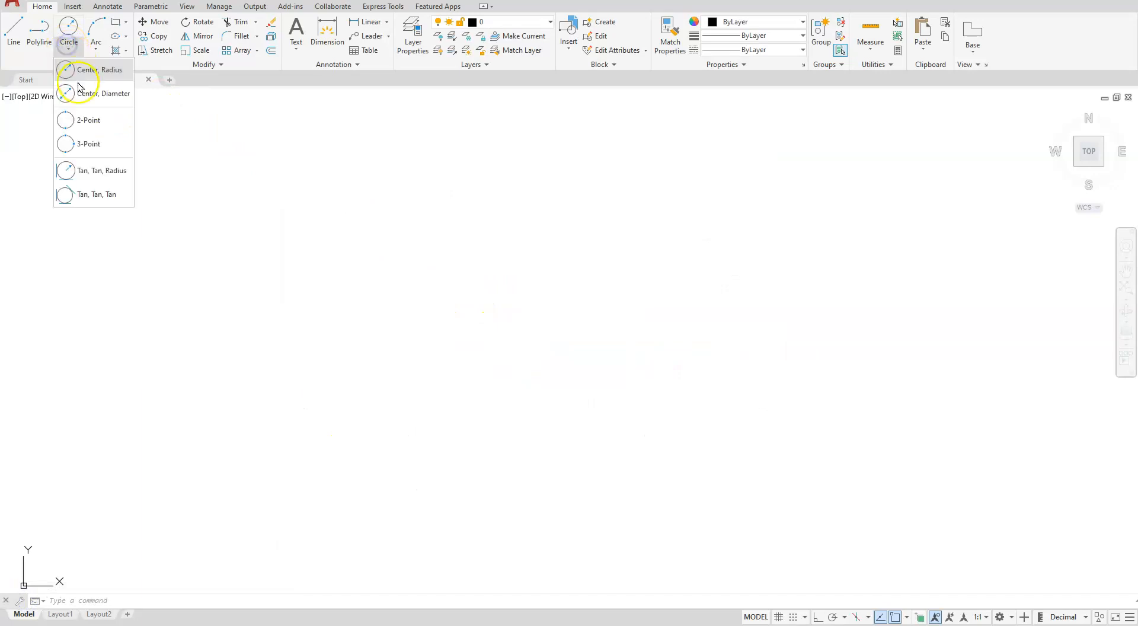
click(85, 91)
click(426, 402)
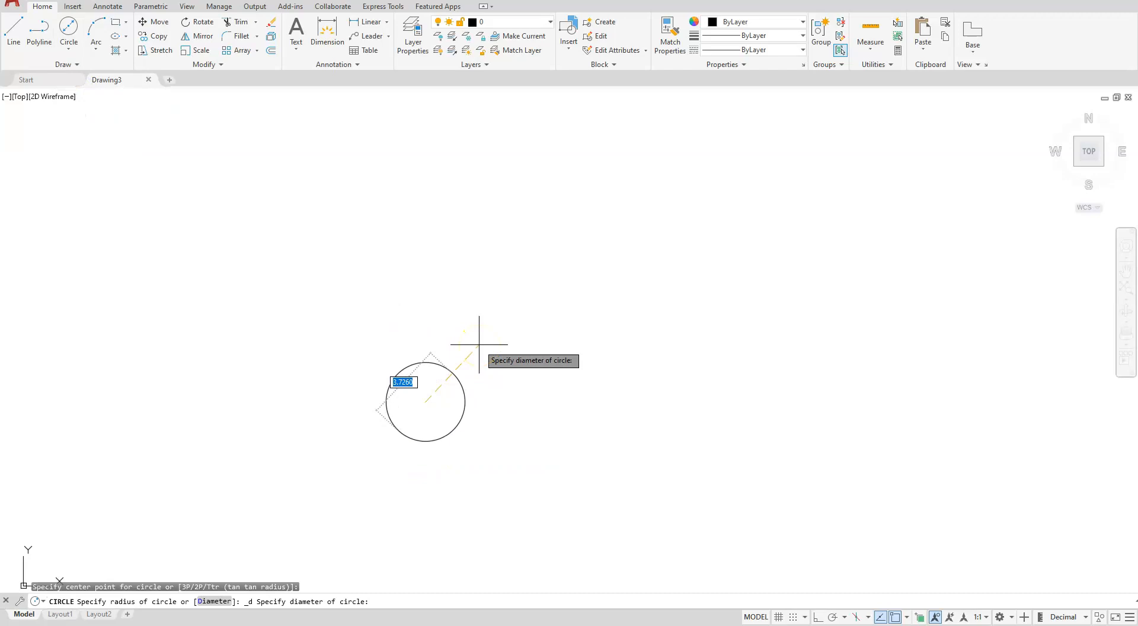
key(Return)
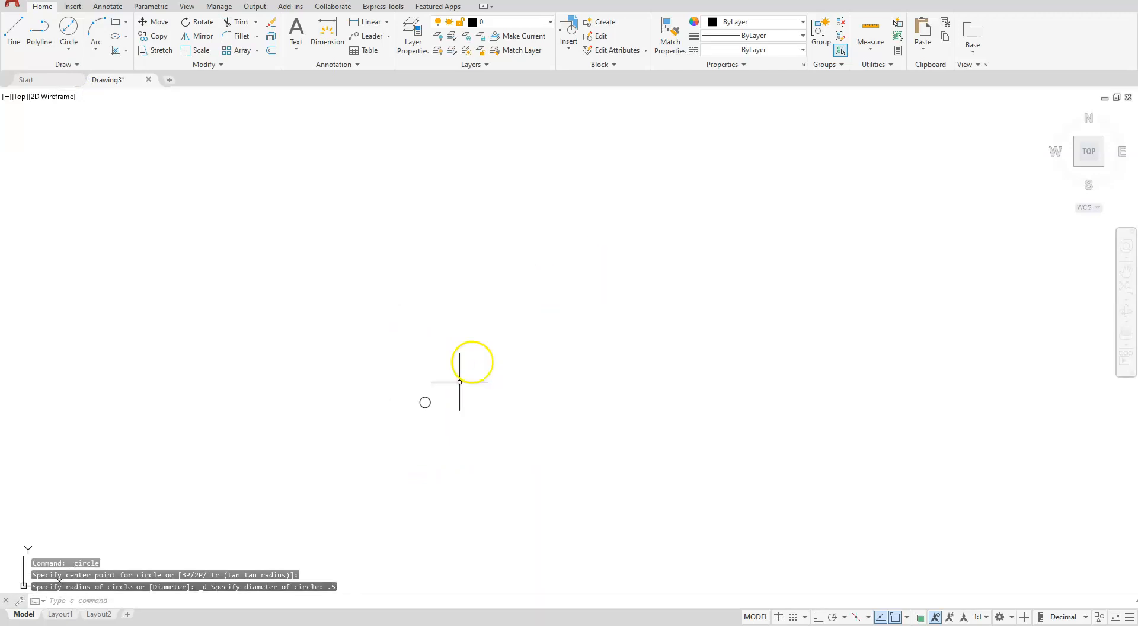
scroll(415, 415, up, 8)
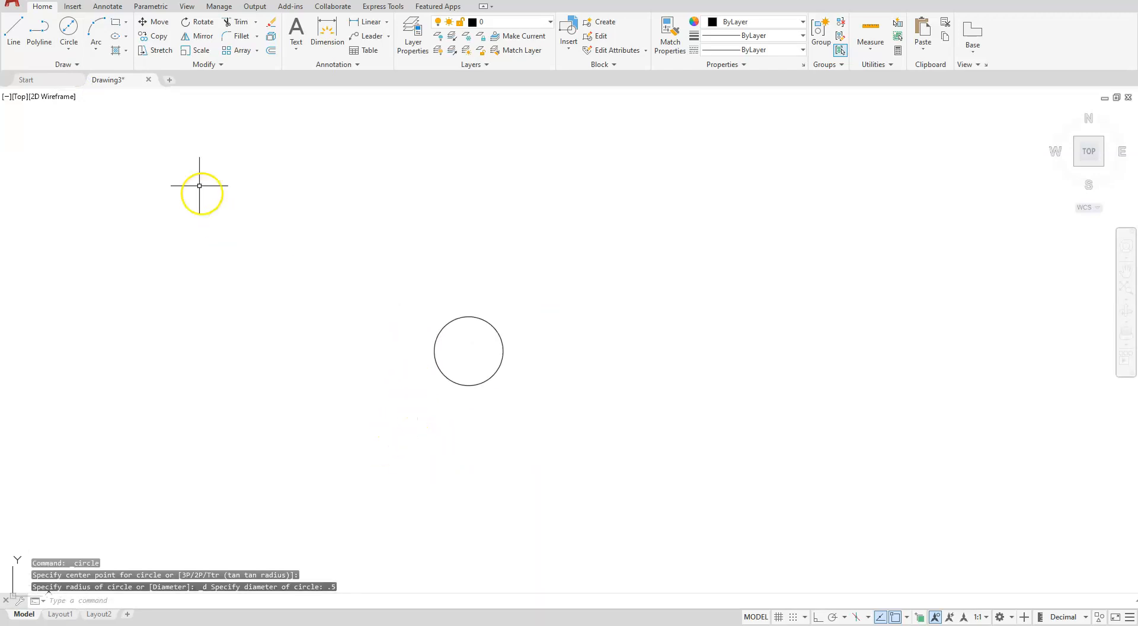
Draw a concentric circle with a radius of 0.56 around the small circle's centre
click(69, 50)
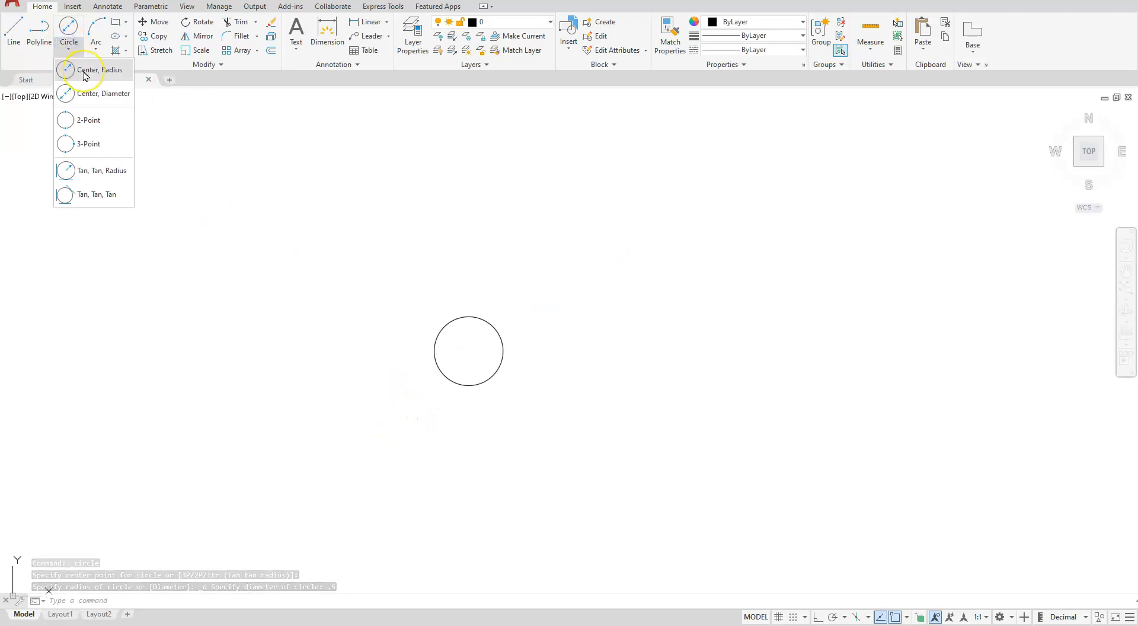
click(86, 70)
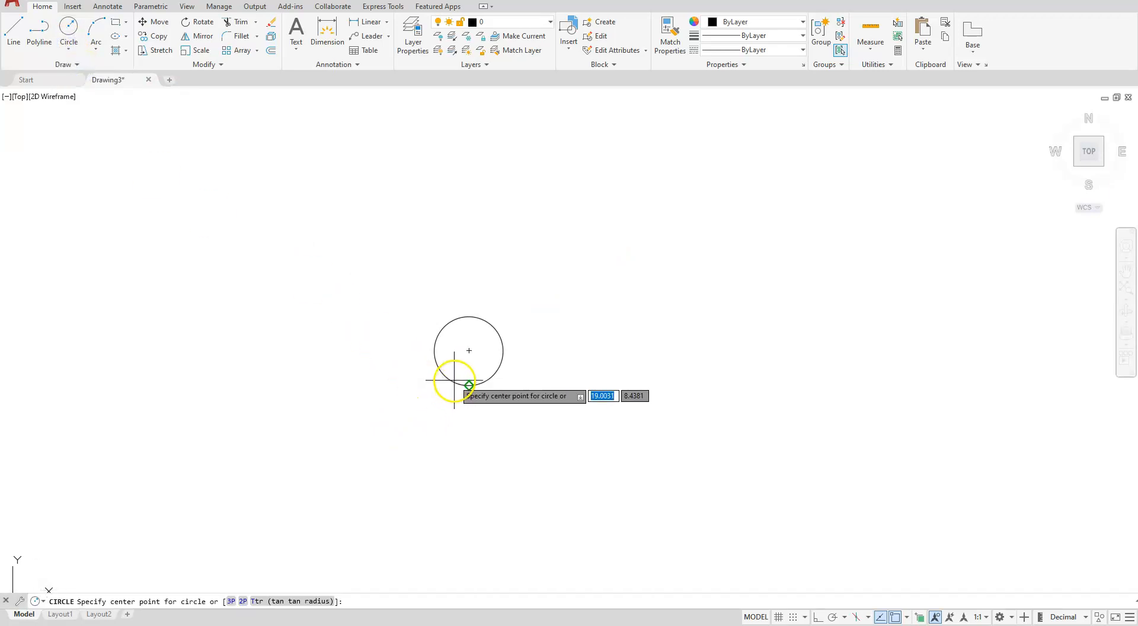
click(469, 350)
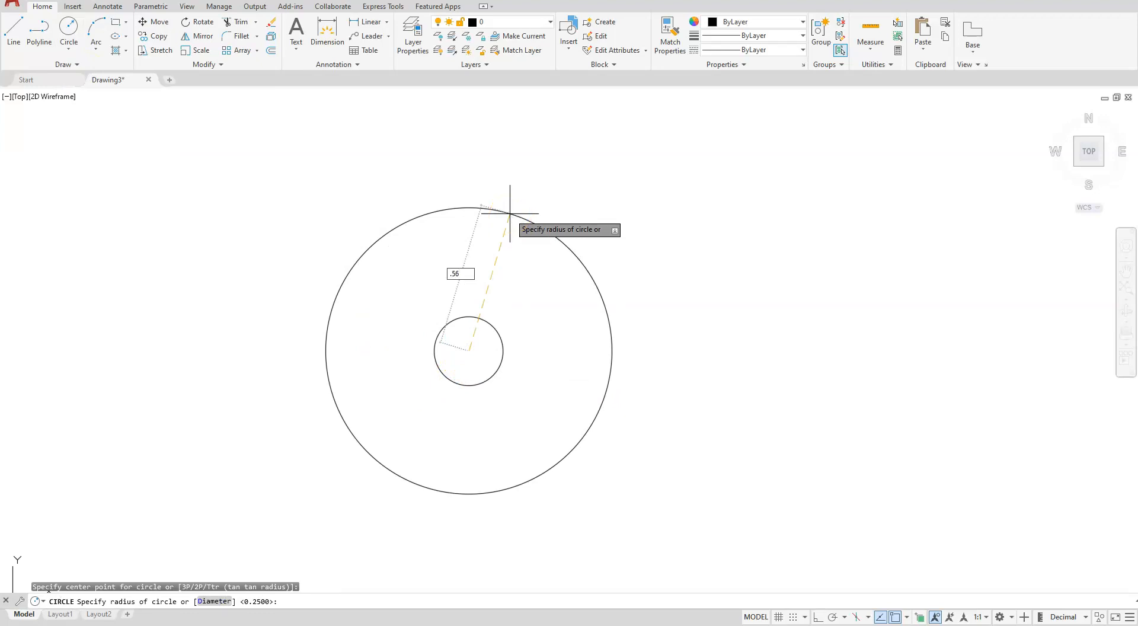
key(Return)
Turn on Ortho and draw a 3.5-long horizontal line rightward from the outer circle's bottom quadrant
scroll(510, 213, down, 2)
middle_drag(666, 303, 536, 378)
click(14, 29)
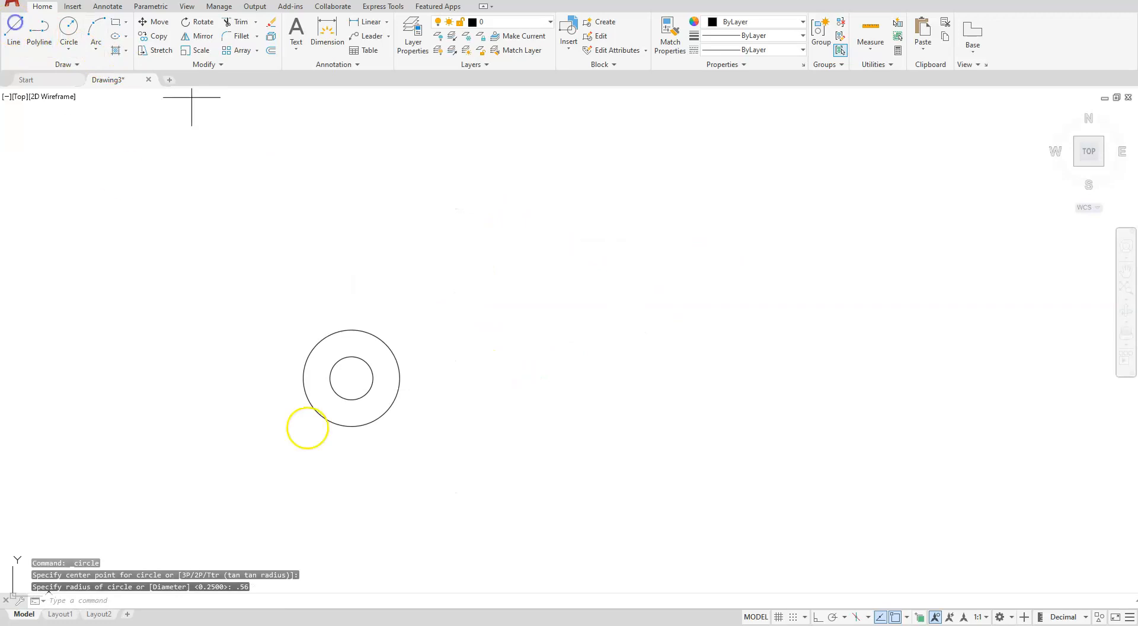
click(352, 426)
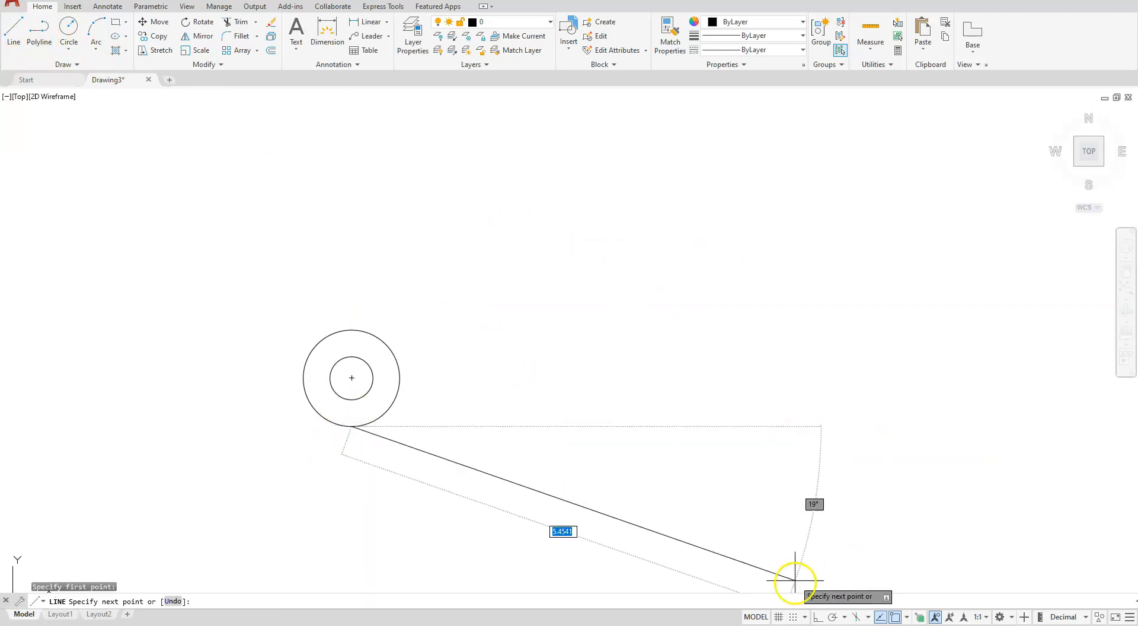
click(818, 617)
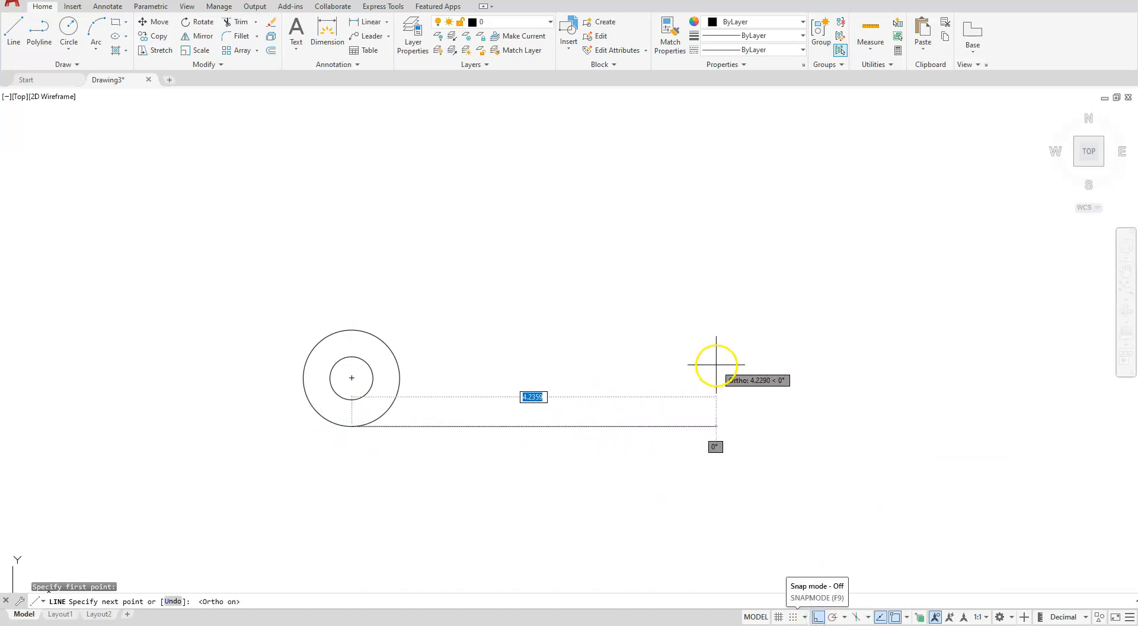
text(3)
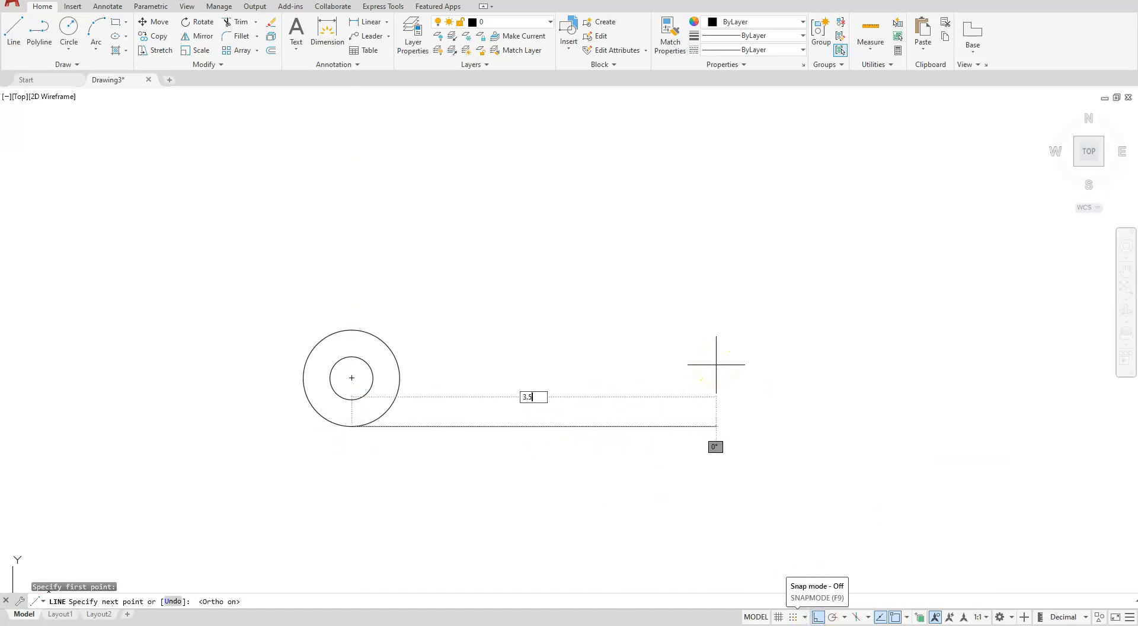
text(.5)
key(Return)
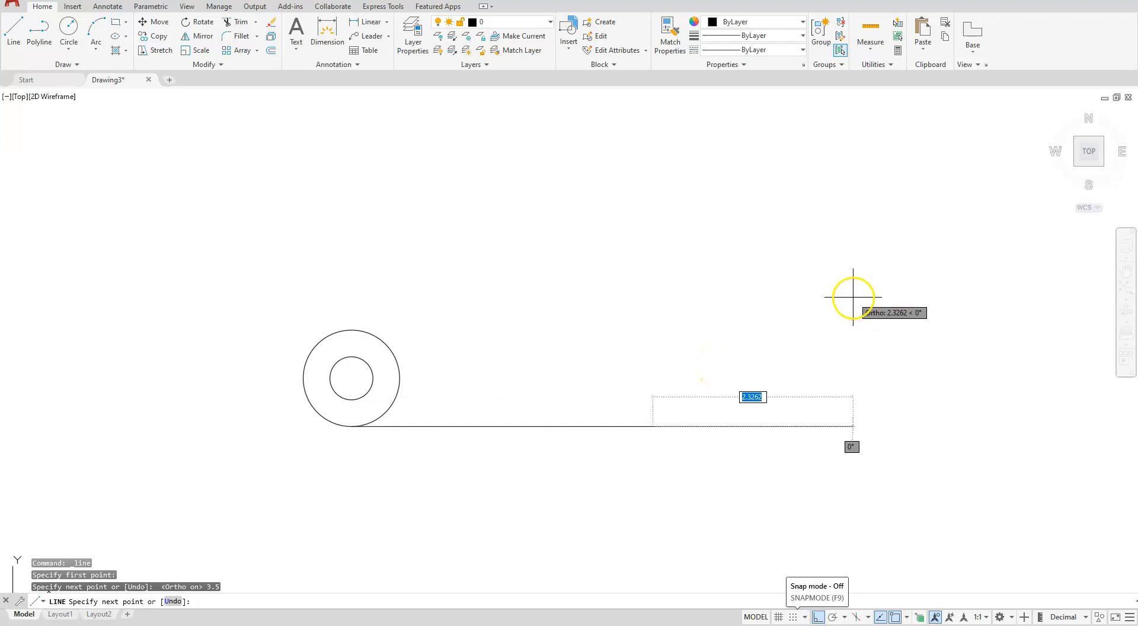
Continue the line with a sloped segment to the relative point 1.6, 0.43
mouse_move(845, 313)
middle_down()
mouse_move(691, 333)
mouse_move(587, 325)
middle_up()
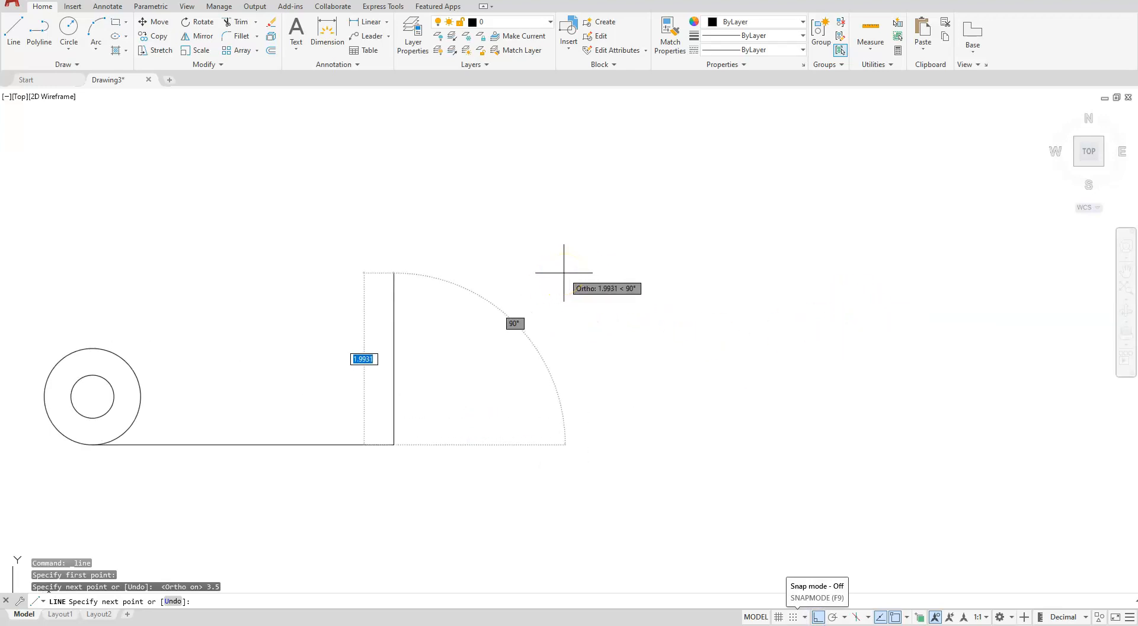
text(1)
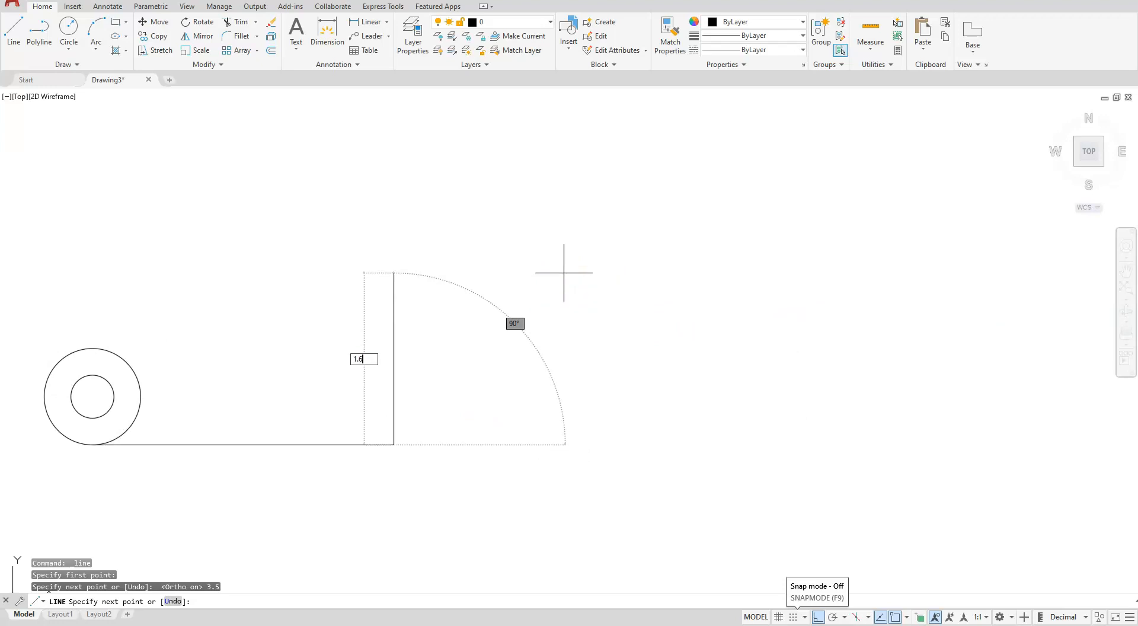
text(.6)
key(Tab)
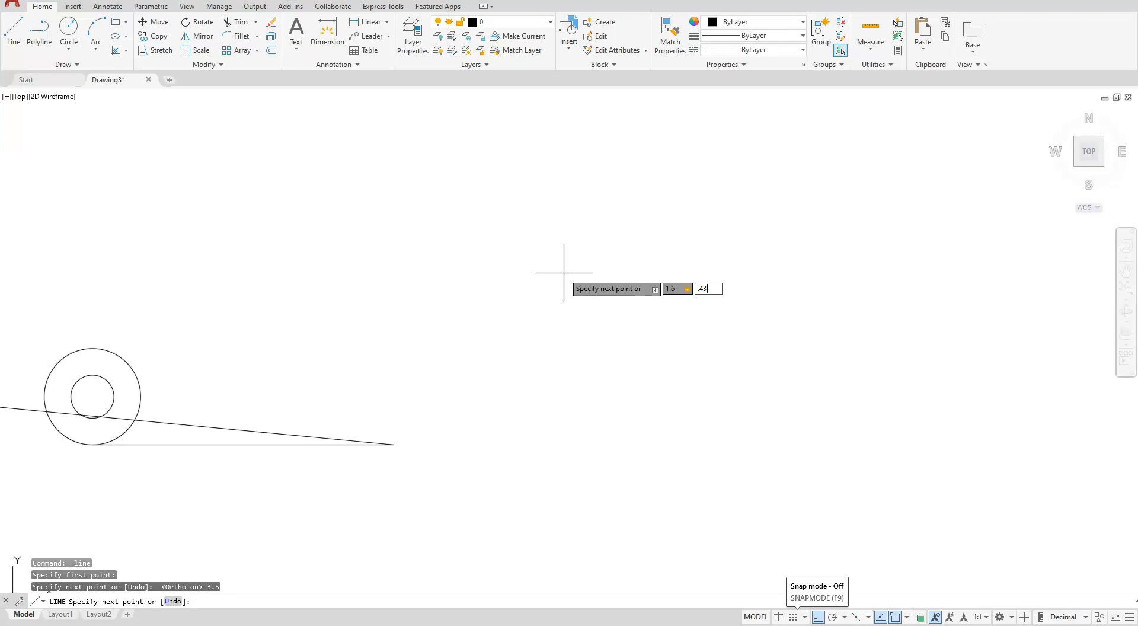
key(Return)
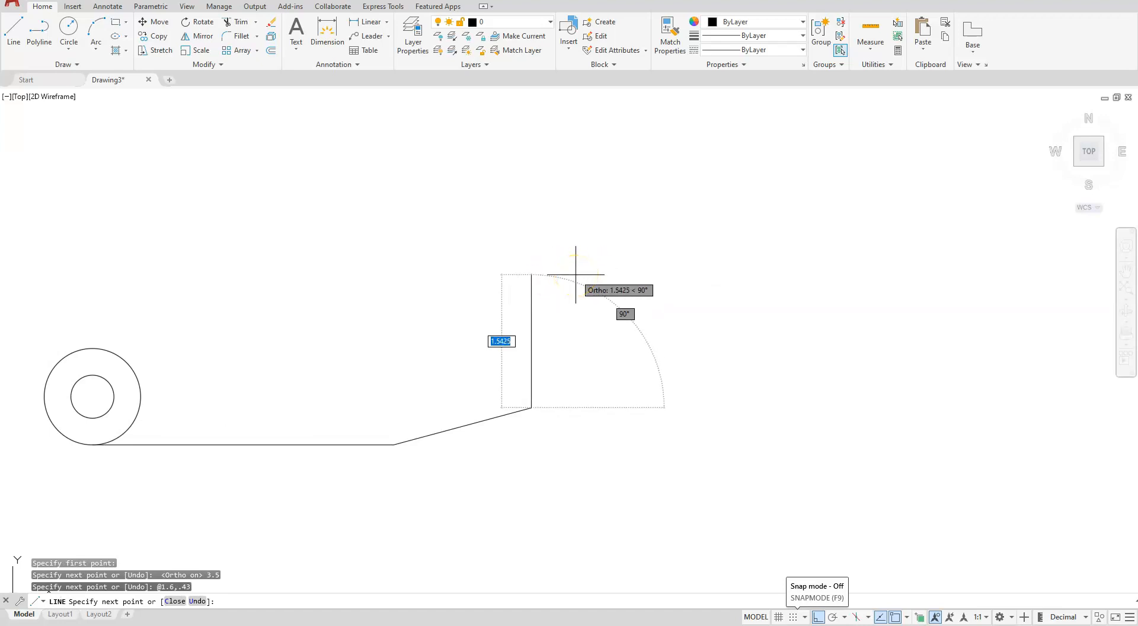
Continue the outline with a 0.91 segment at 45° and a 2-unit segment straight up, and end the line
text(.91)
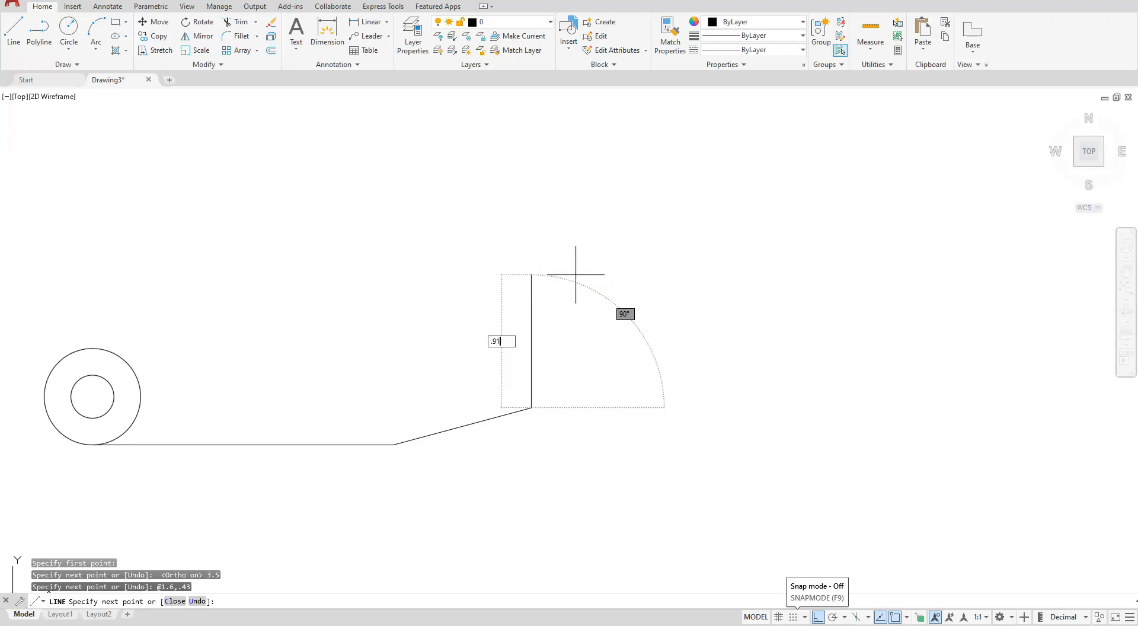
key(Tab)
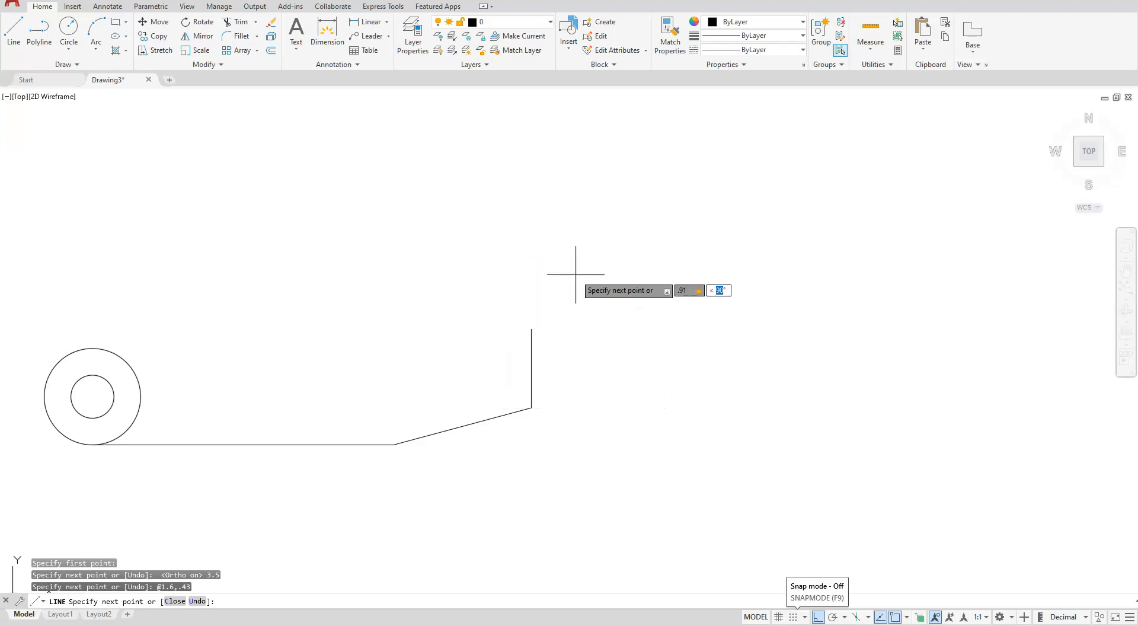
key(Return)
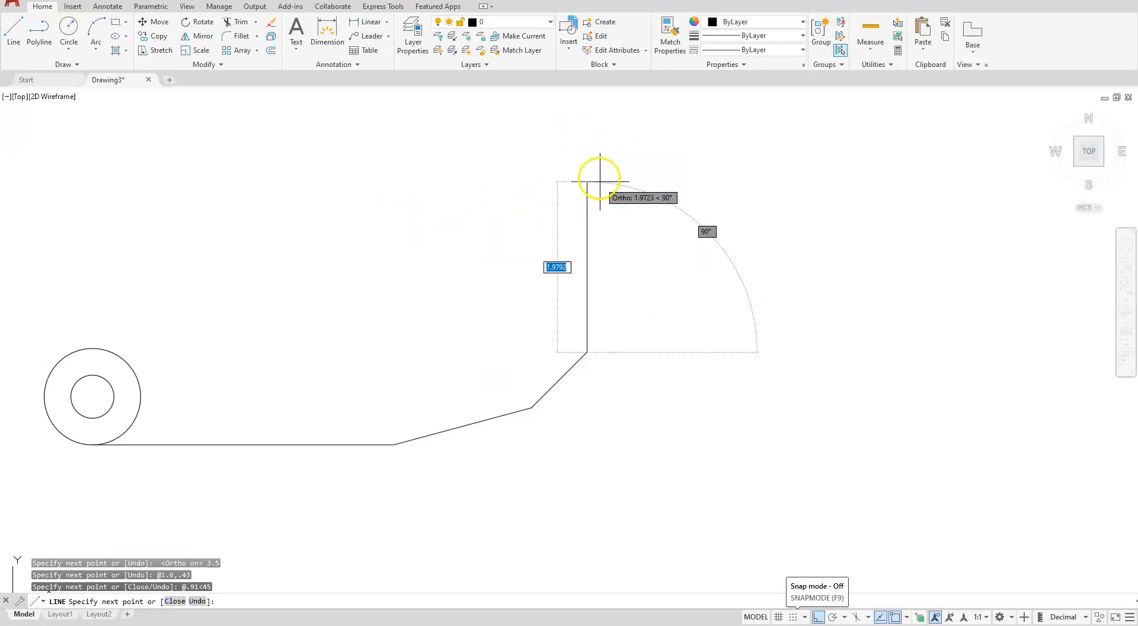
text(2)
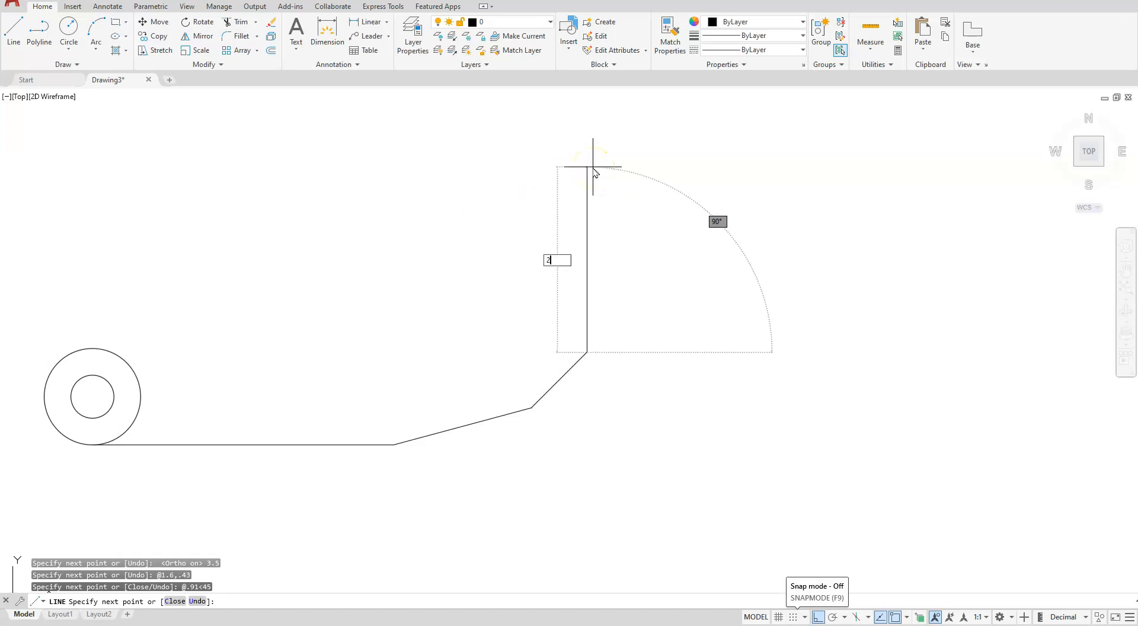
key(Return)
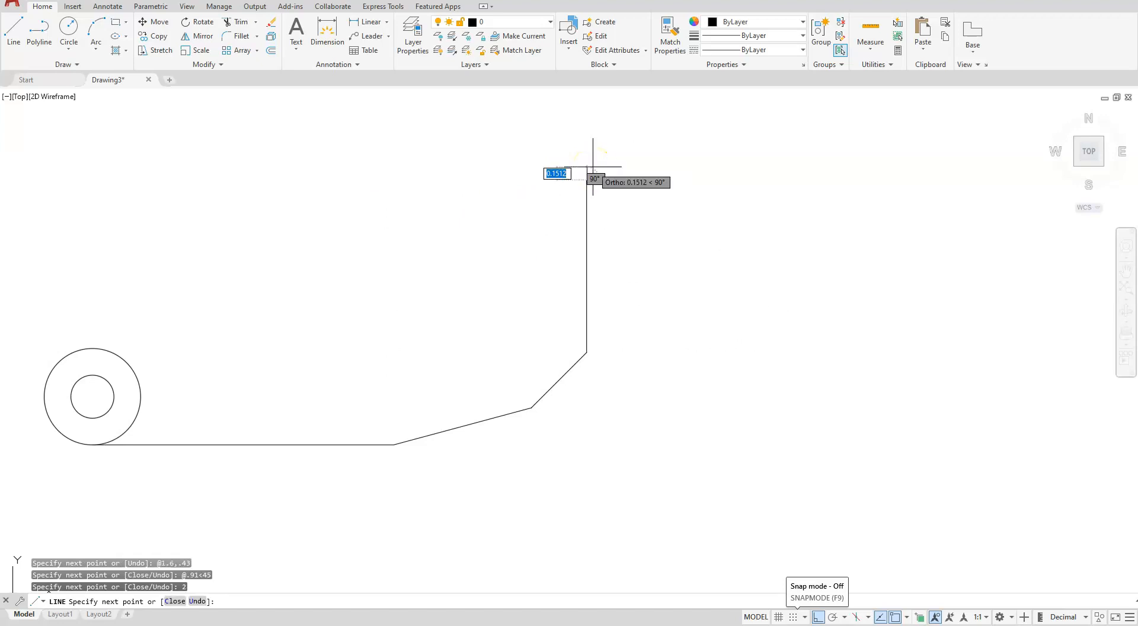
key(Escape)
Place a horizontal construction line 1.5 above the centre of the concentric circles
mouse_move(323, 296)
middle_down()
mouse_move(668, 302)
mouse_move(634, 342)
middle_up()
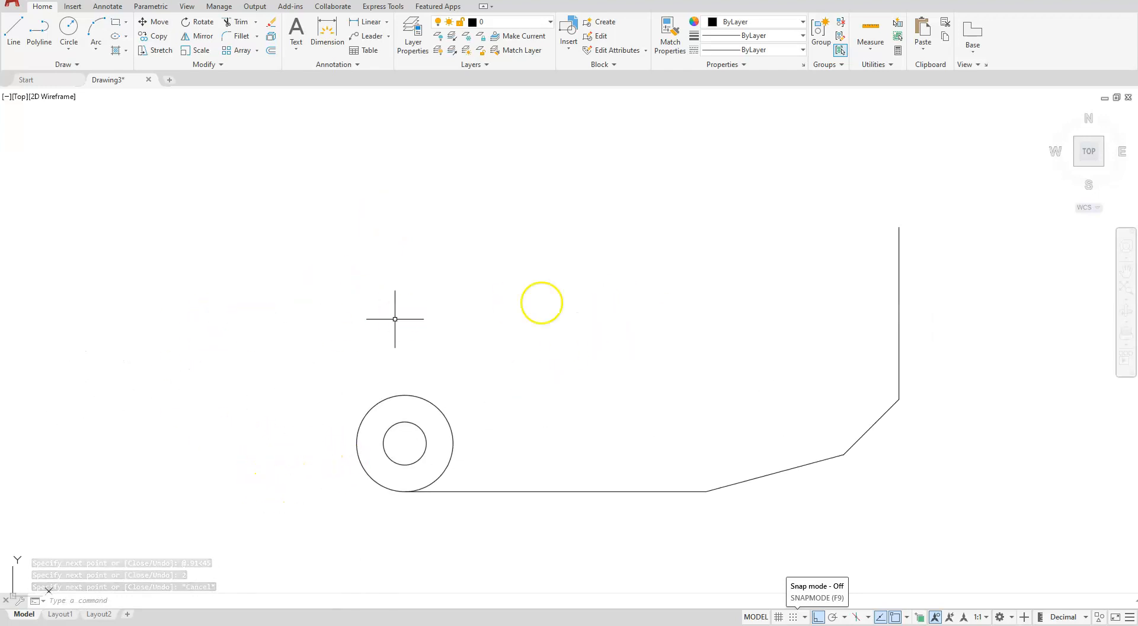
click(53, 65)
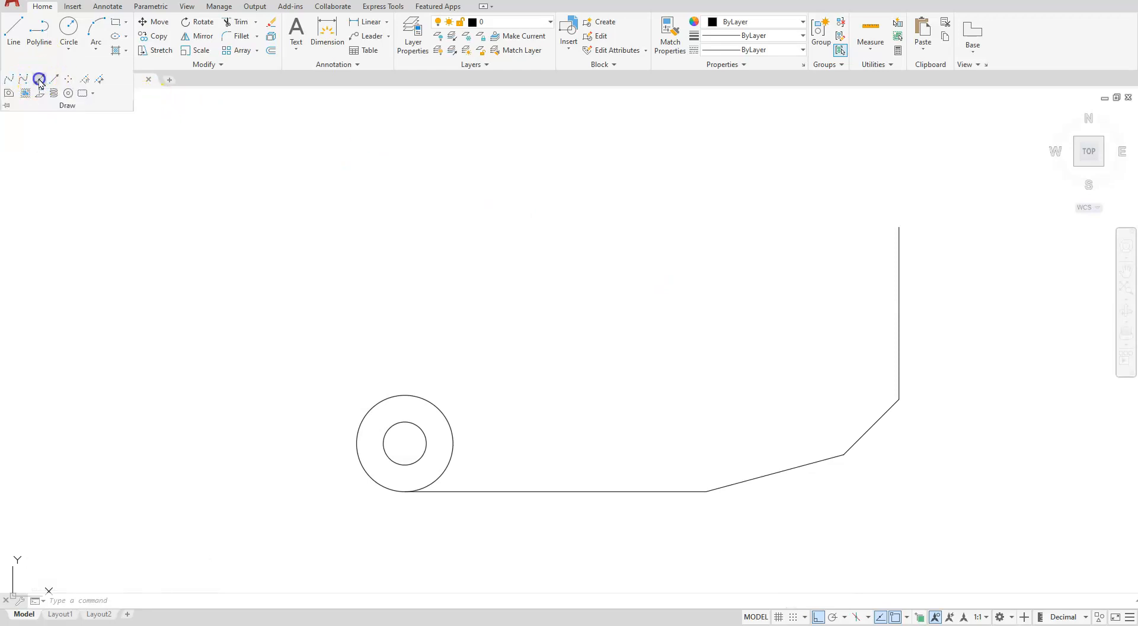
click(40, 80)
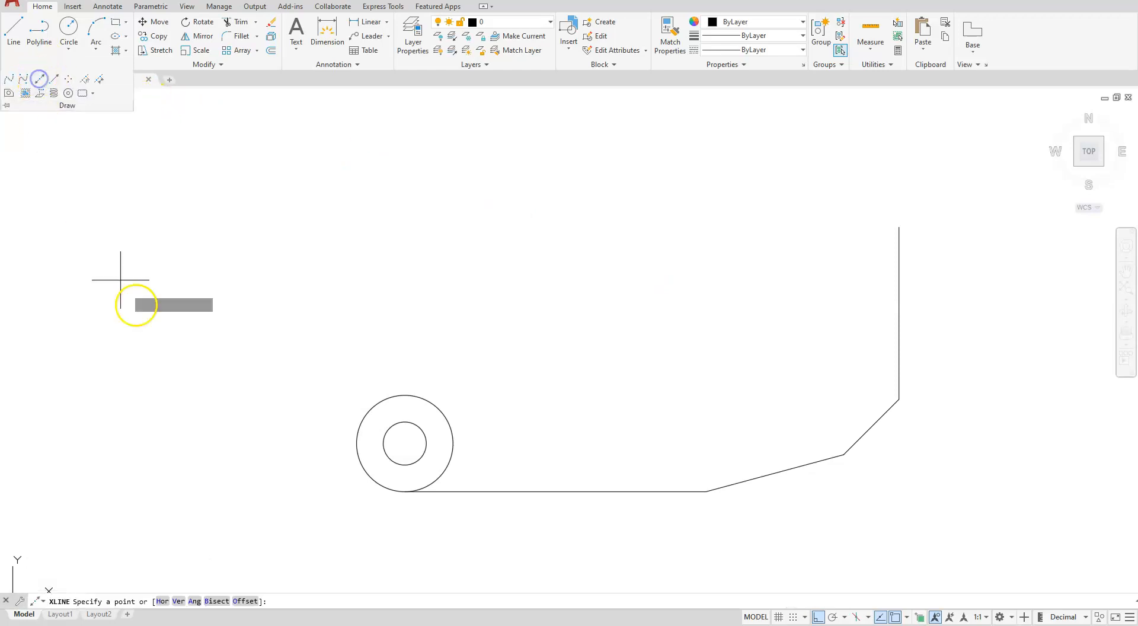
click(163, 601)
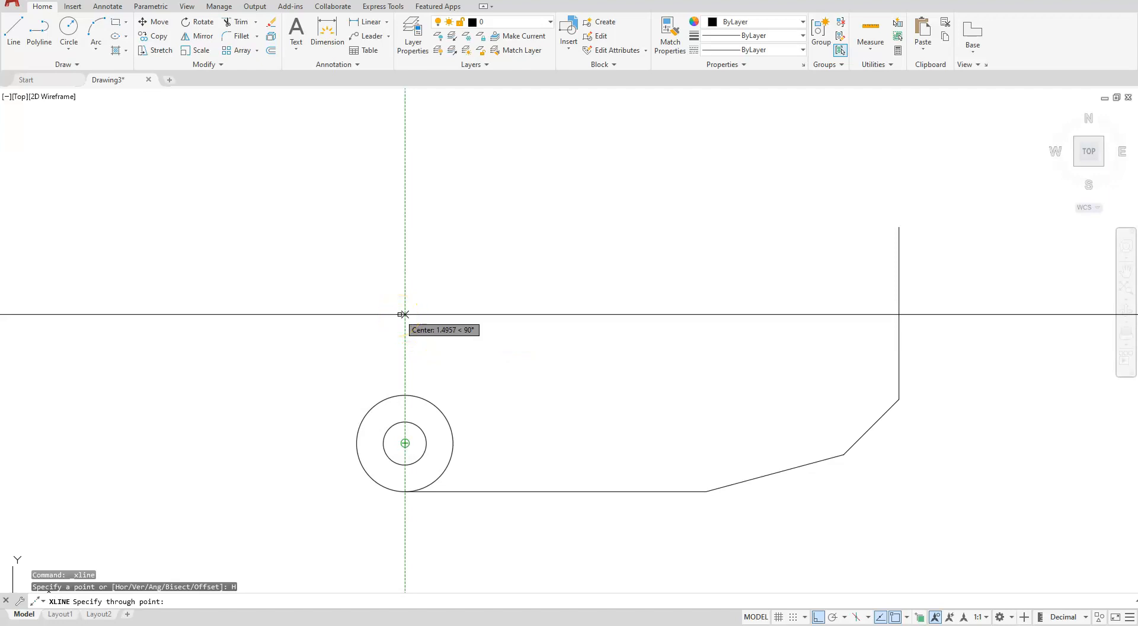
text(1.5)
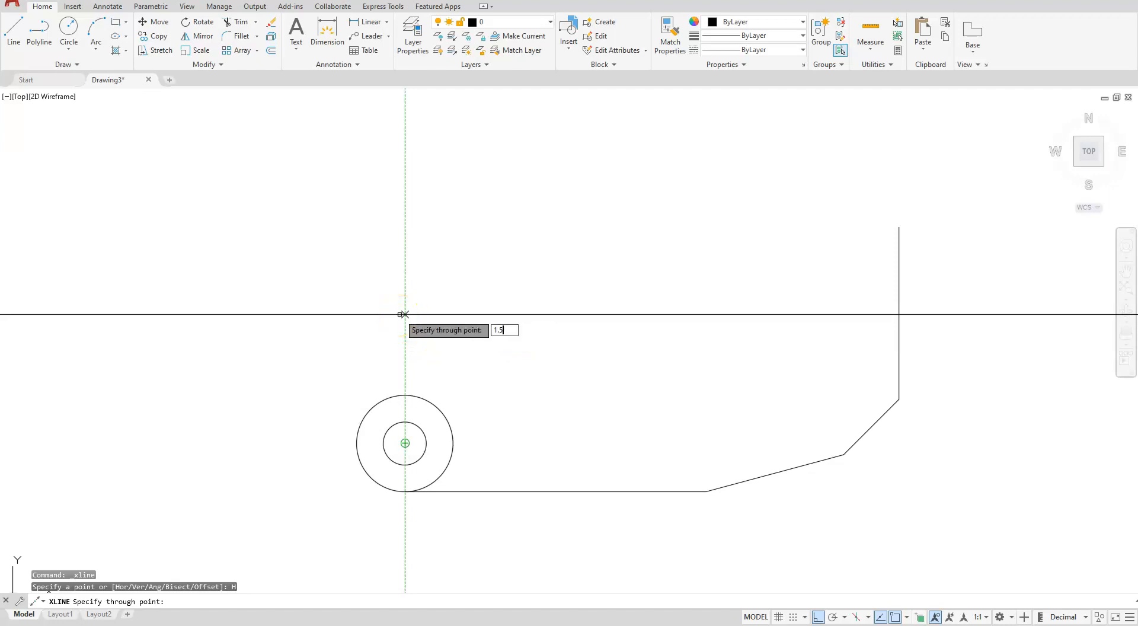
key(Return)
click(628, 220)
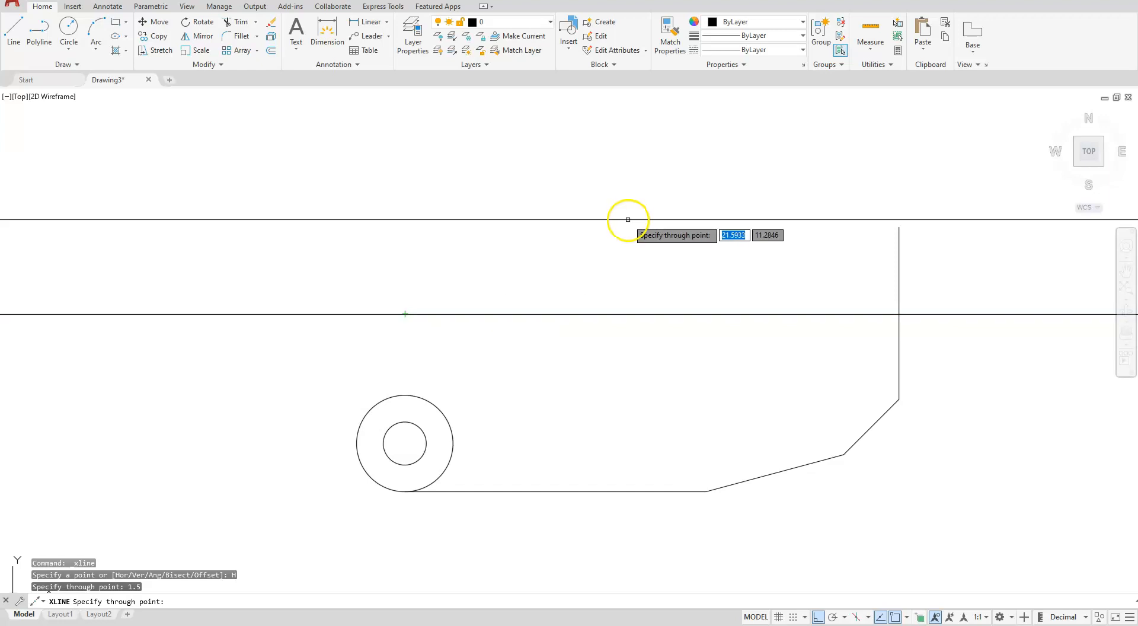
key(Escape)
key(Escape)
key(Escape)
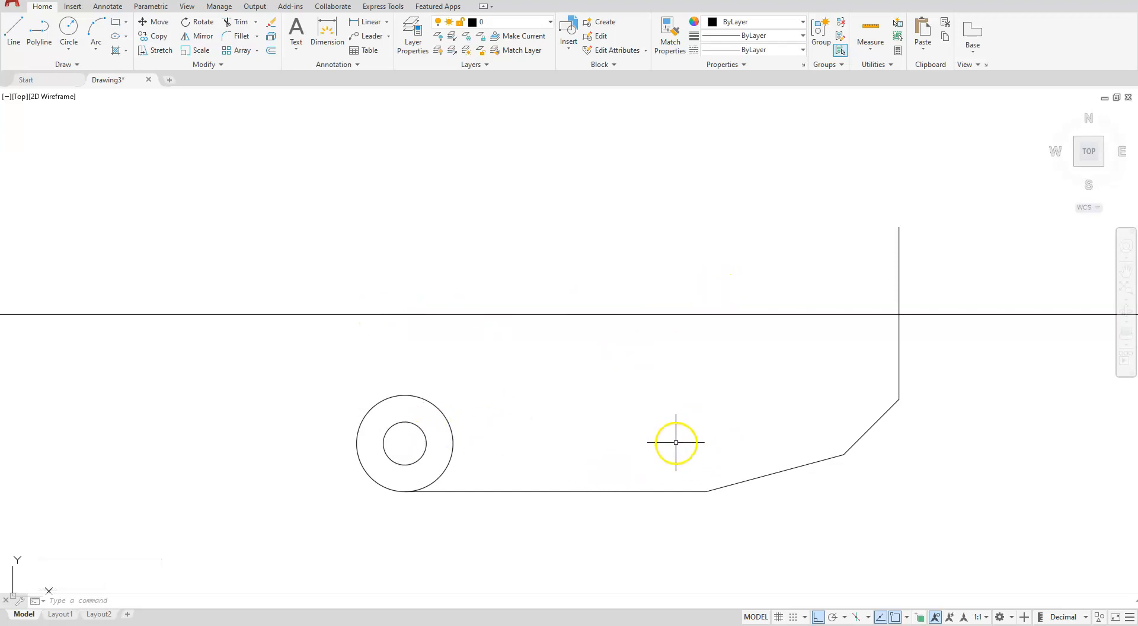
Copy the small circle from the outer circle's bottom quadrant to the far end of the horizontal bottom line
click(427, 437)
click(414, 464)
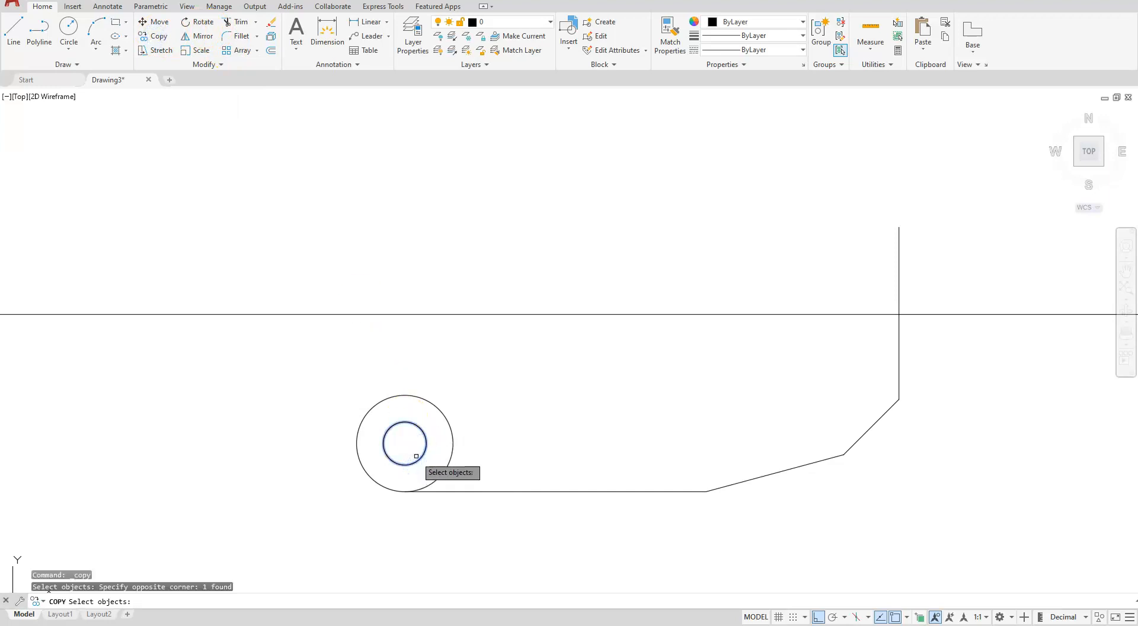
right_click(400, 497)
click(405, 491)
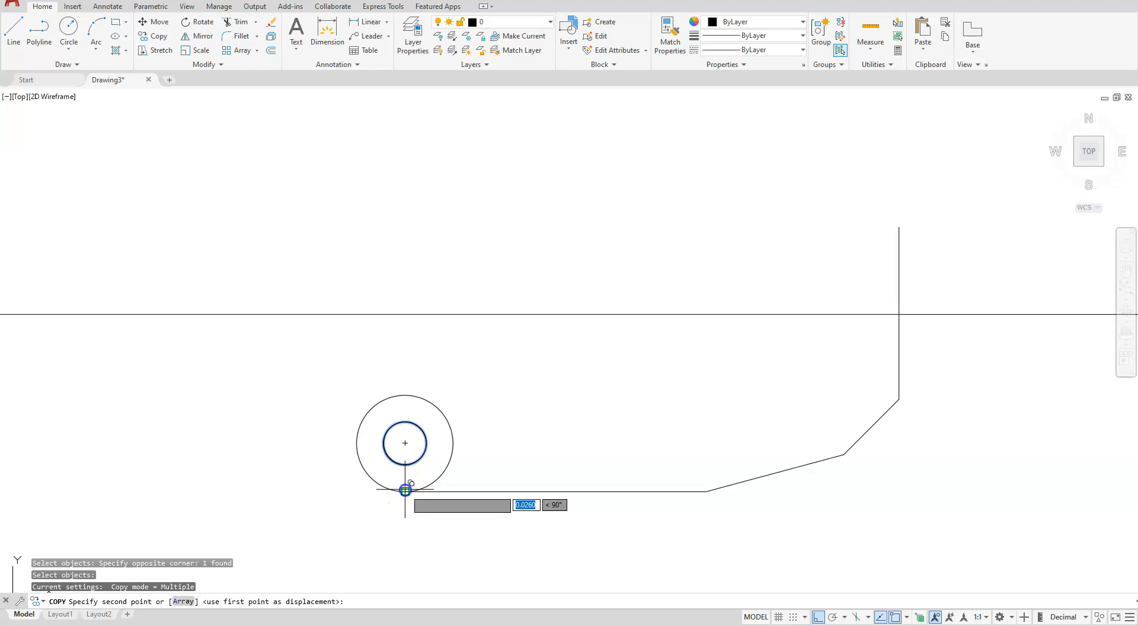
click(707, 491)
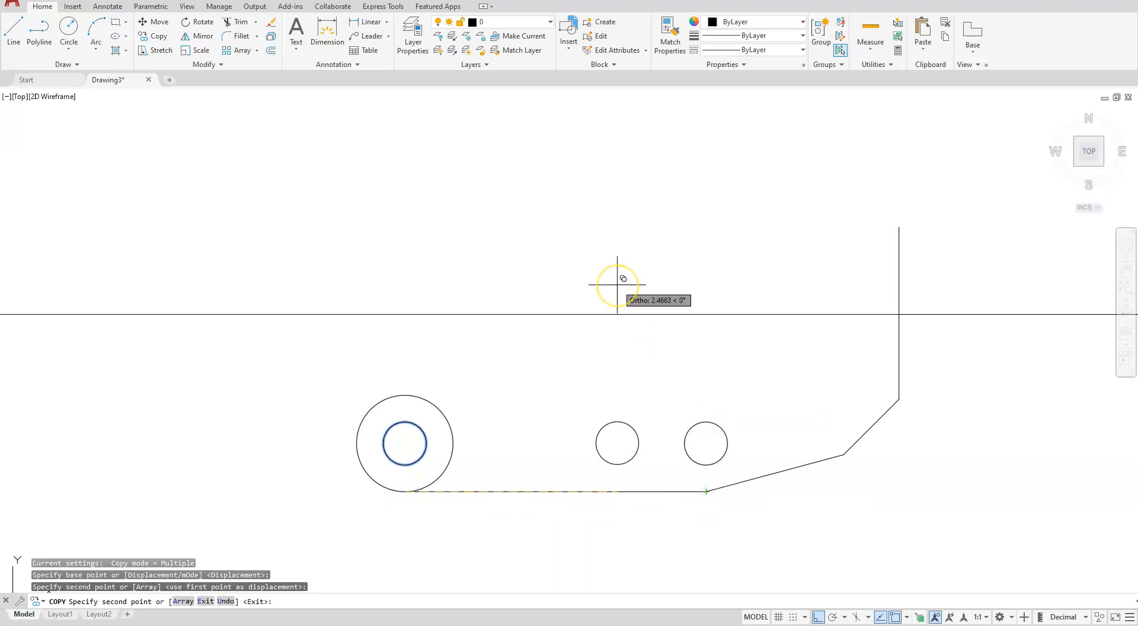
key(Escape)
Offset the outline's right vertical line 0.94 inward to the left
scroll(513, 331, down, 2)
middle_drag(514, 330, 586, 402)
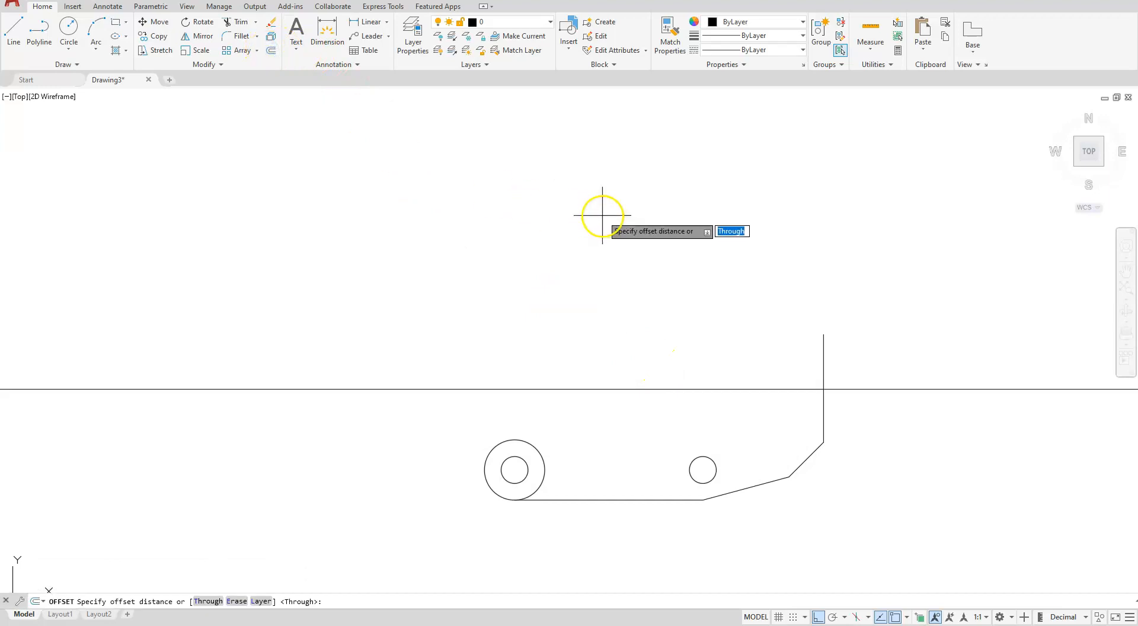
key(Return)
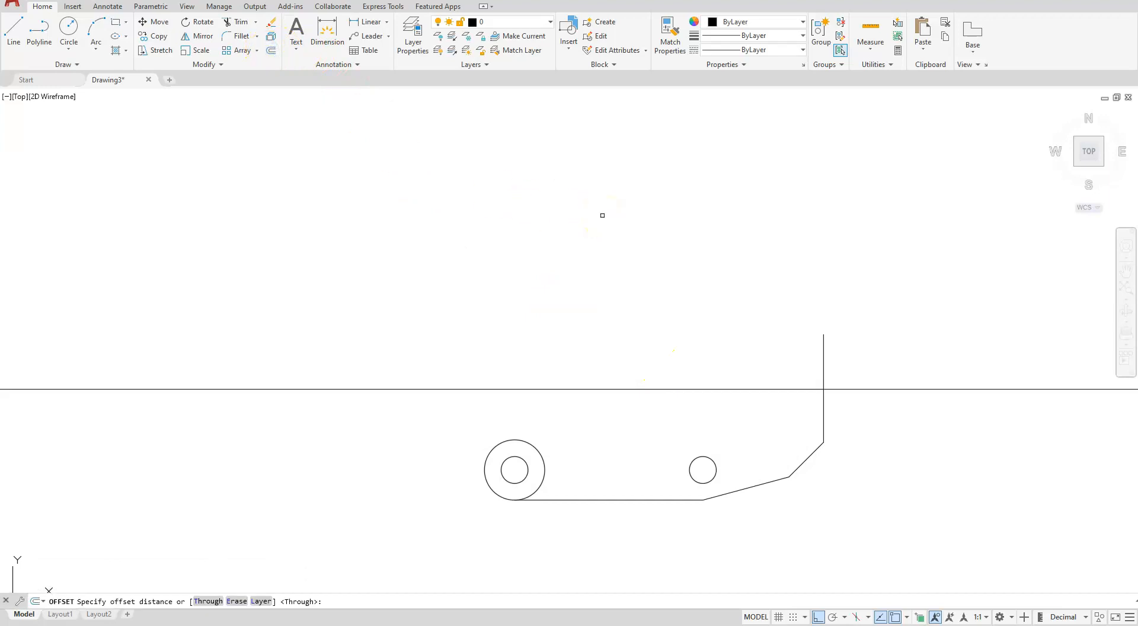
click(824, 356)
click(671, 364)
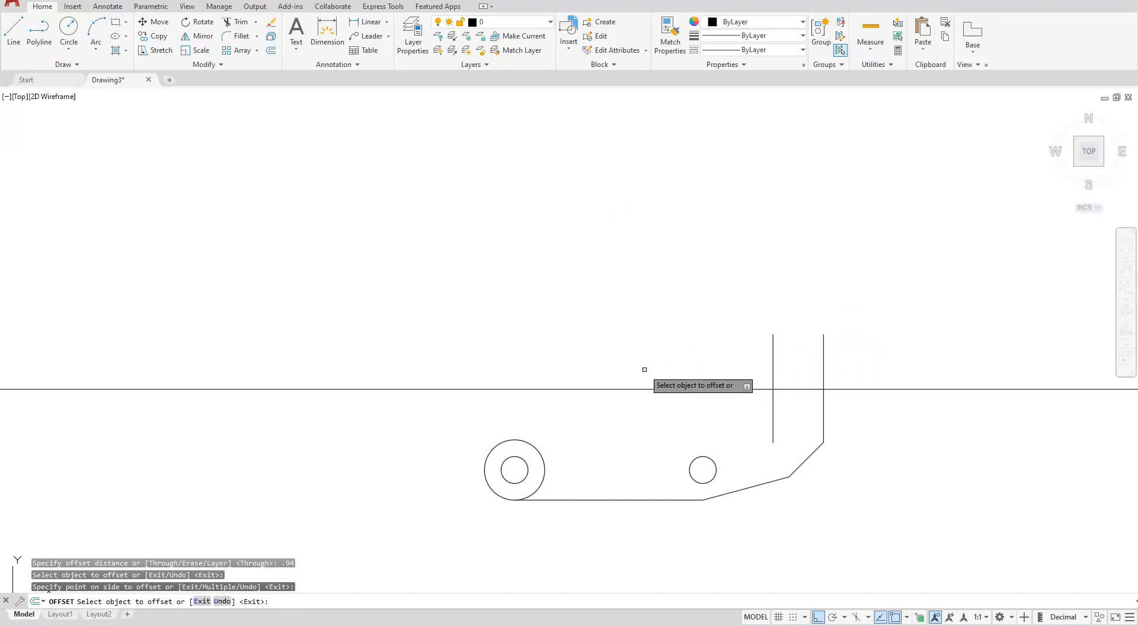
Offset the horizontal centreline 0.8 downward
key(Escape)
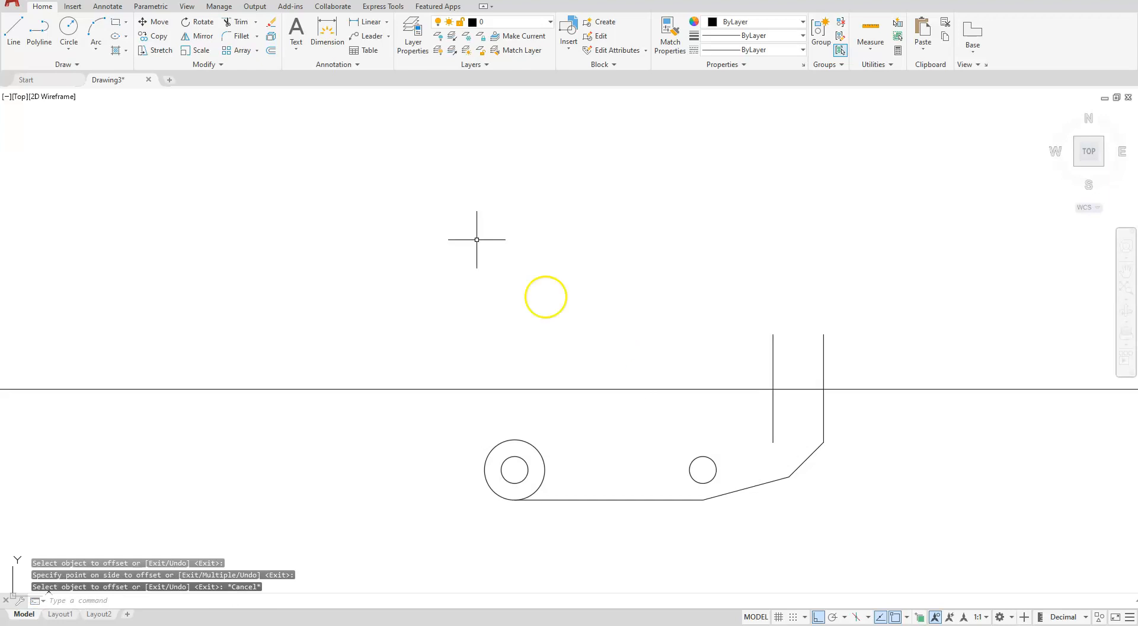
click(270, 53)
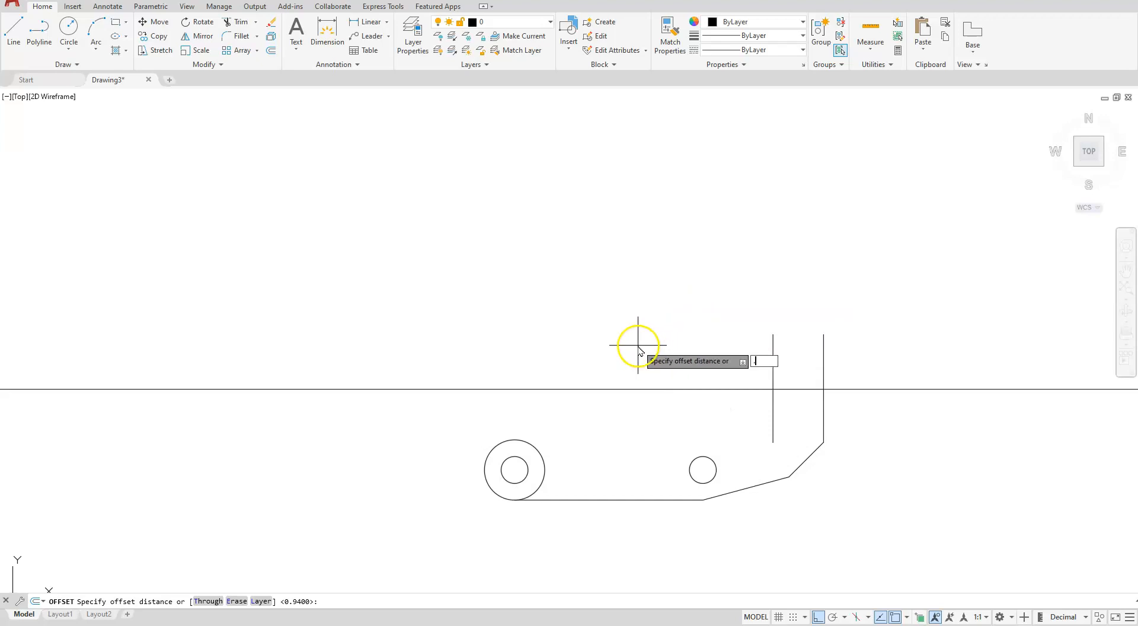
key(Return)
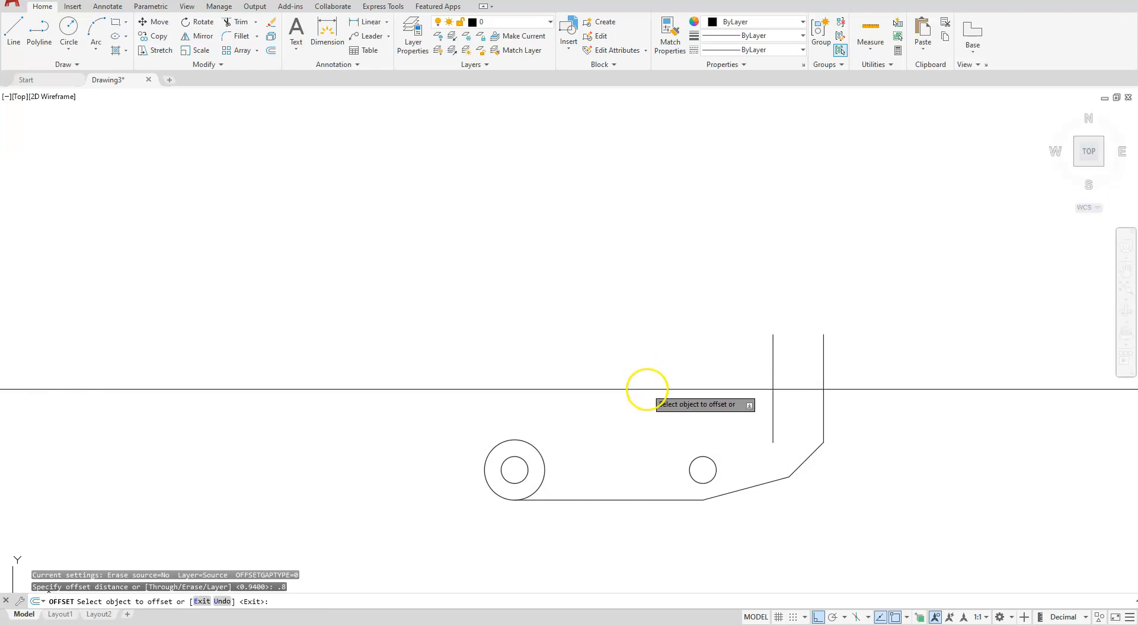
click(638, 389)
click(633, 453)
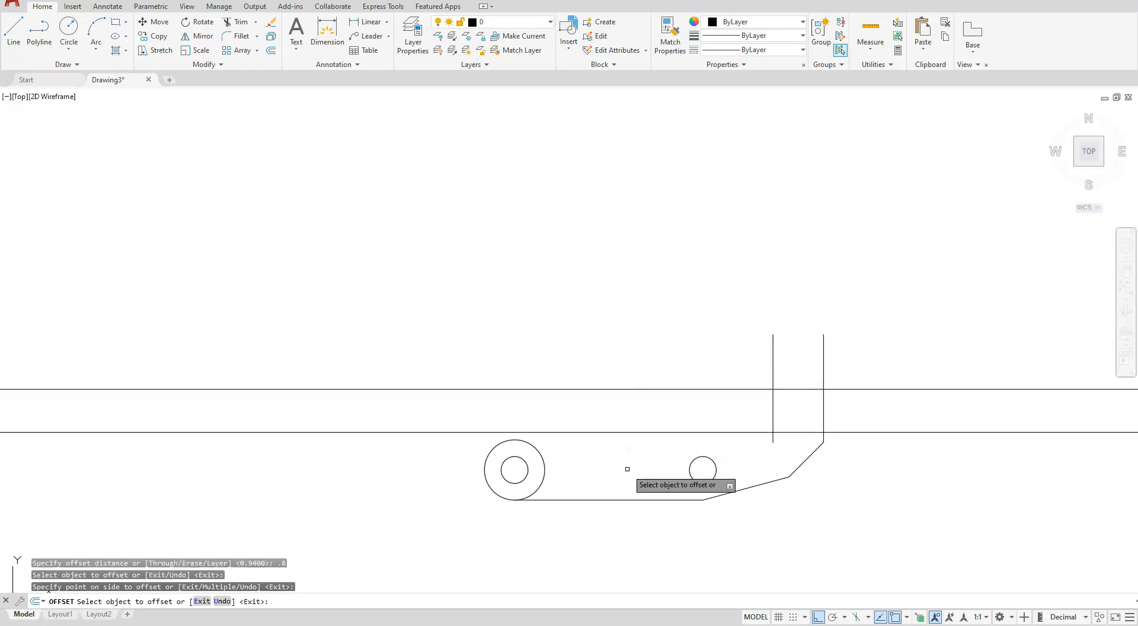
Offset the horizontal centreline 0.6 downward and end the command
click(271, 52)
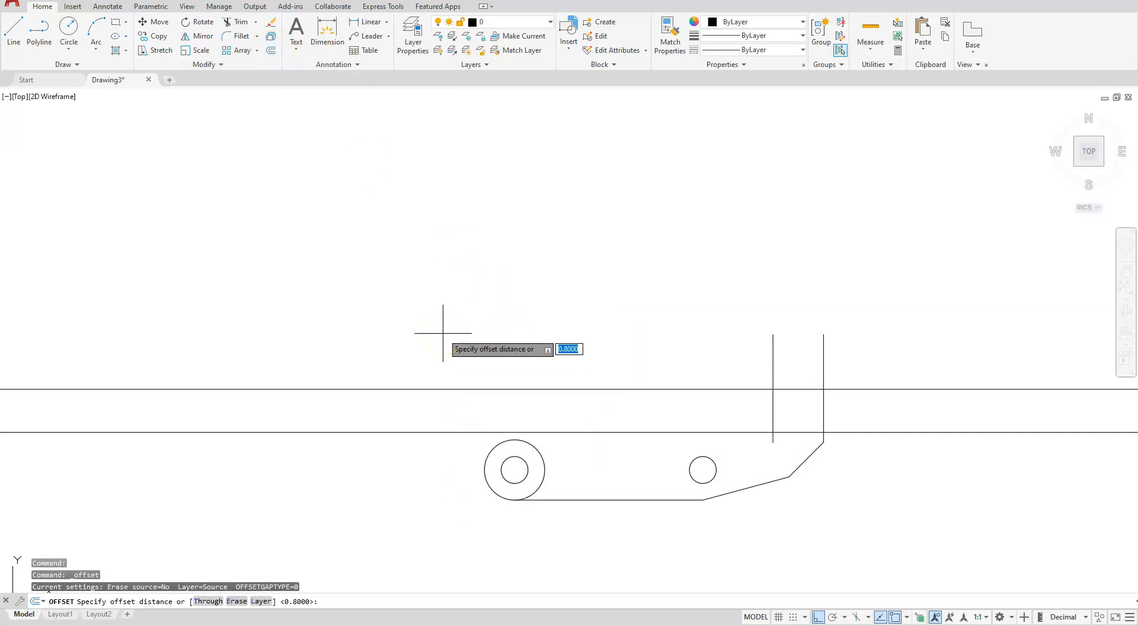
key(Return)
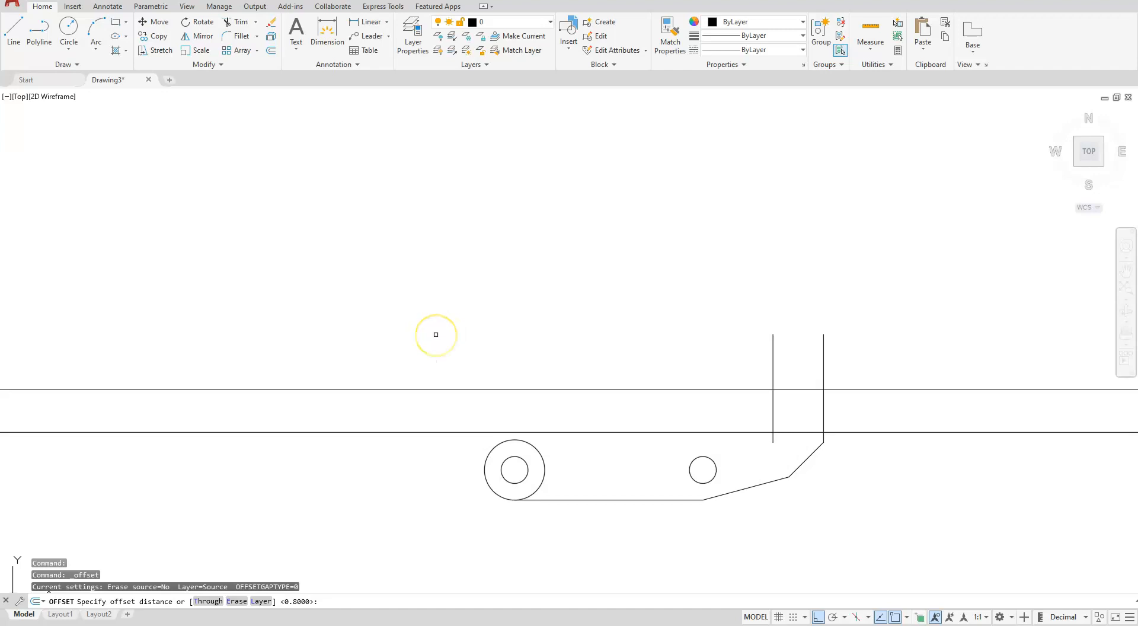
click(481, 390)
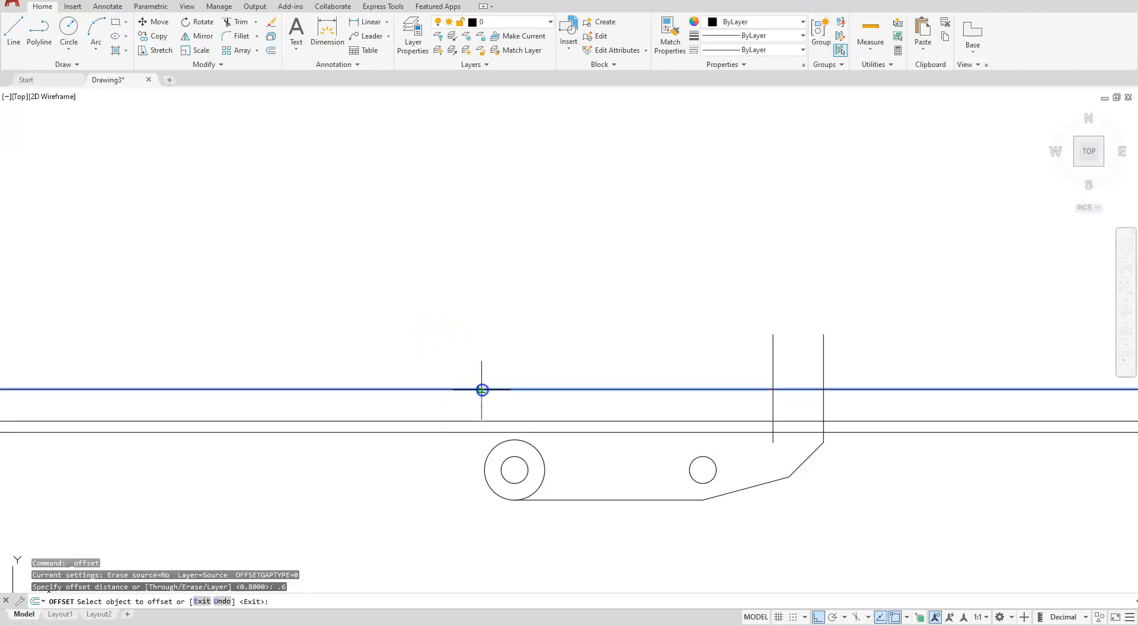
click(480, 406)
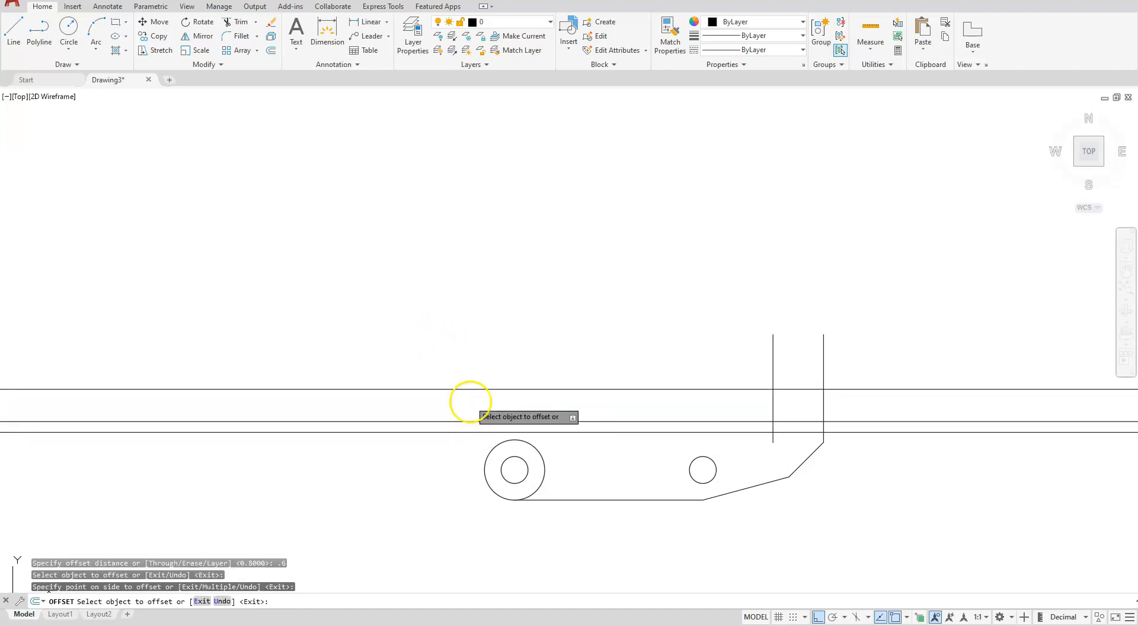
key(Escape)
Draw a vertical line from the outer circle's left quadrant up to the construction line offset 0.6 below the centreline
scroll(474, 423, up, 4)
middle_drag(487, 462, 287, 284)
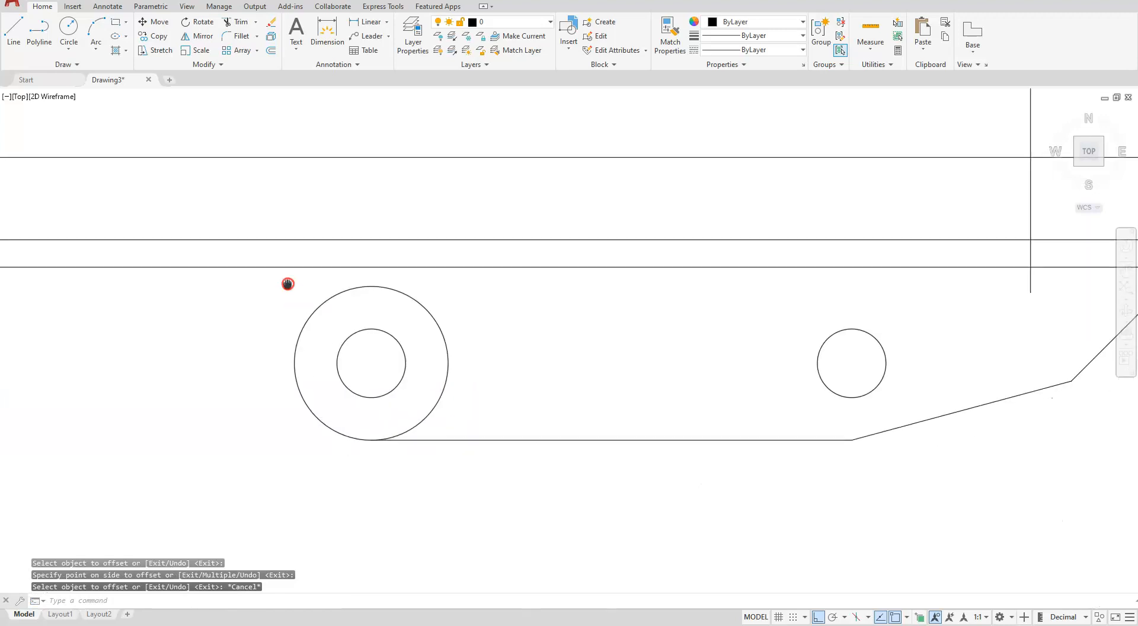
text(l)
key(Return)
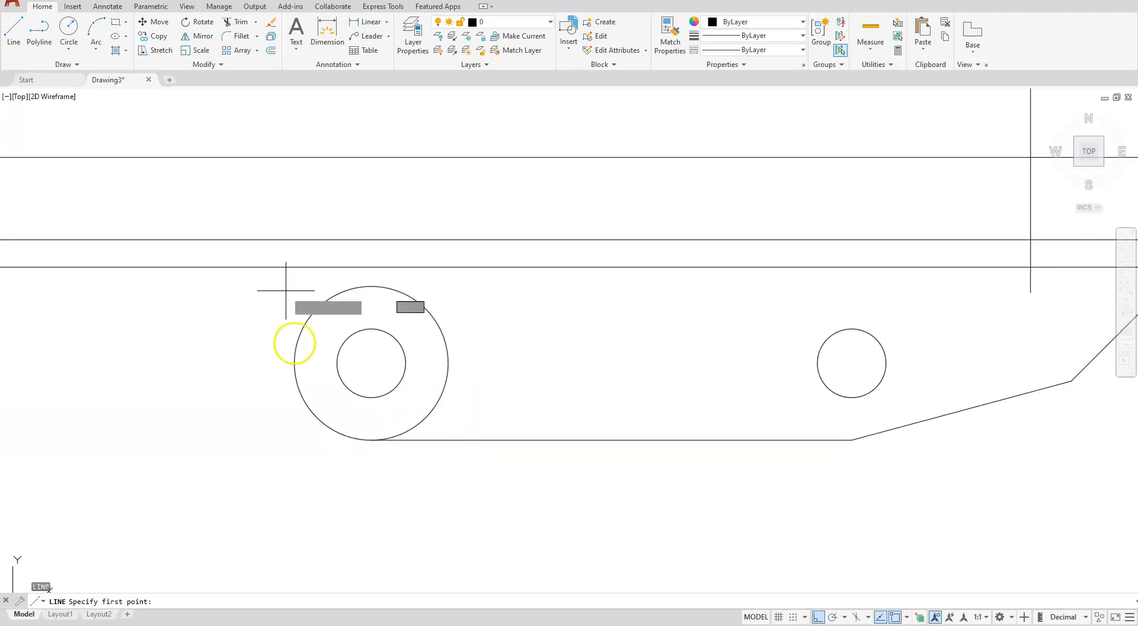
click(295, 363)
scroll(307, 358, down, 4)
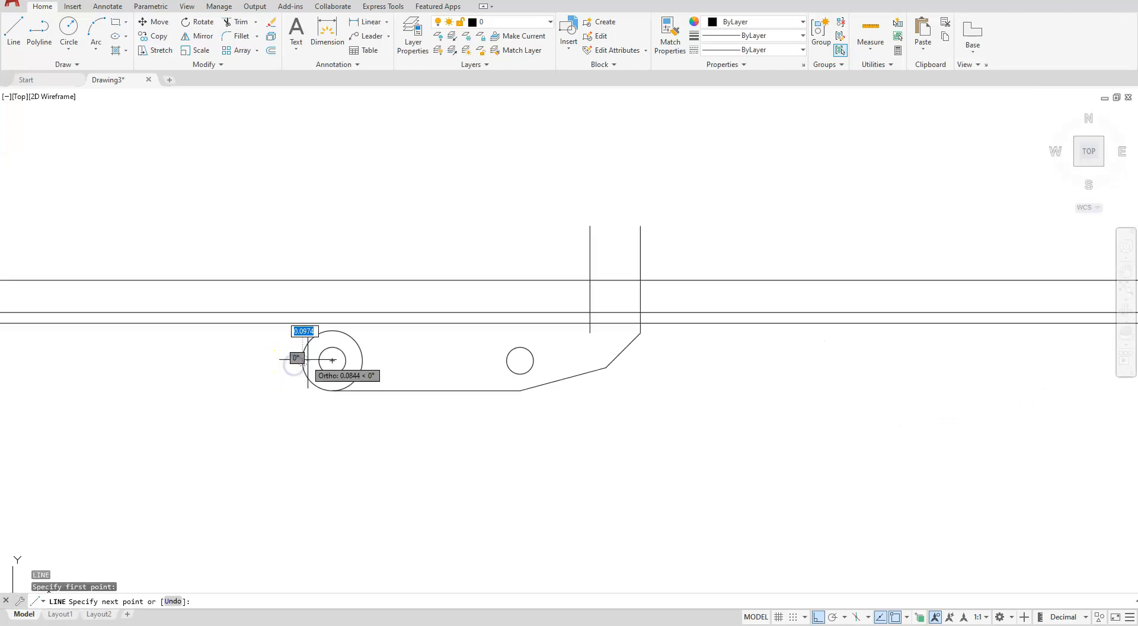
click(302, 313)
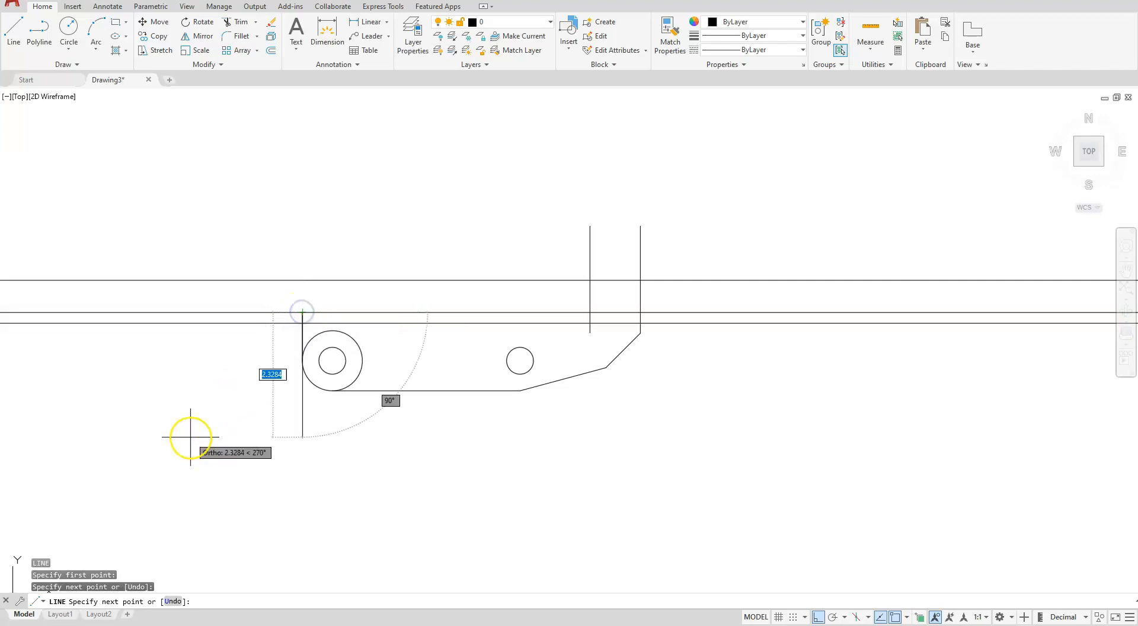
key(Escape)
Fillet the short left vertical line and the 0.6 offset line with radius 0 to form a sharp corner
scroll(445, 329, up, 2)
mouse_move(432, 331)
middle_down()
mouse_move(519, 336)
mouse_move(574, 382)
middle_up()
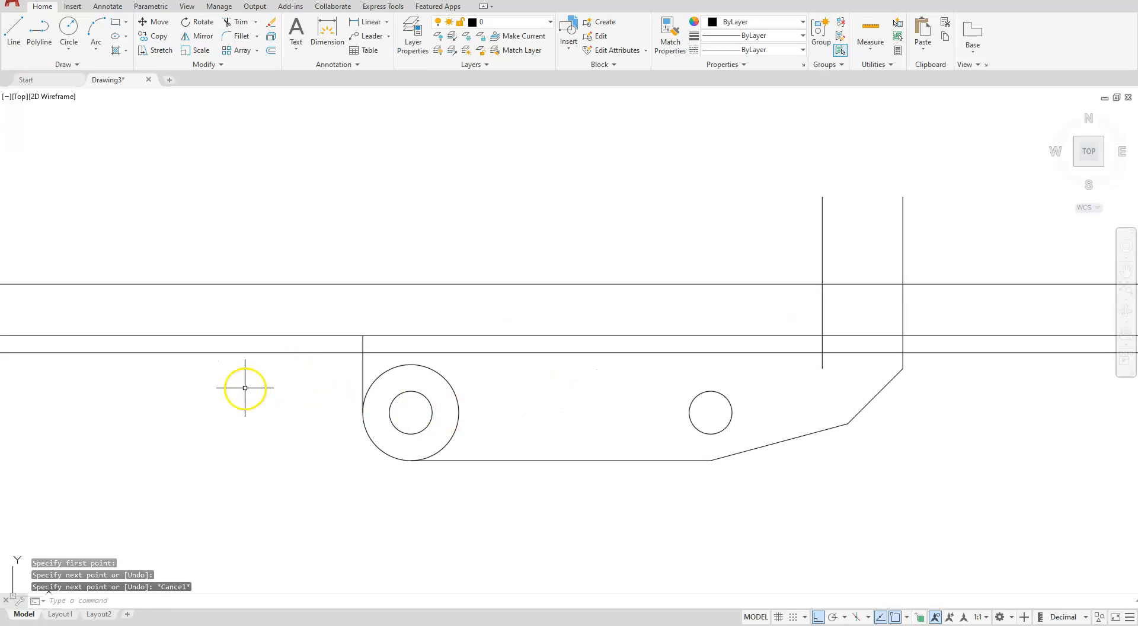
click(236, 38)
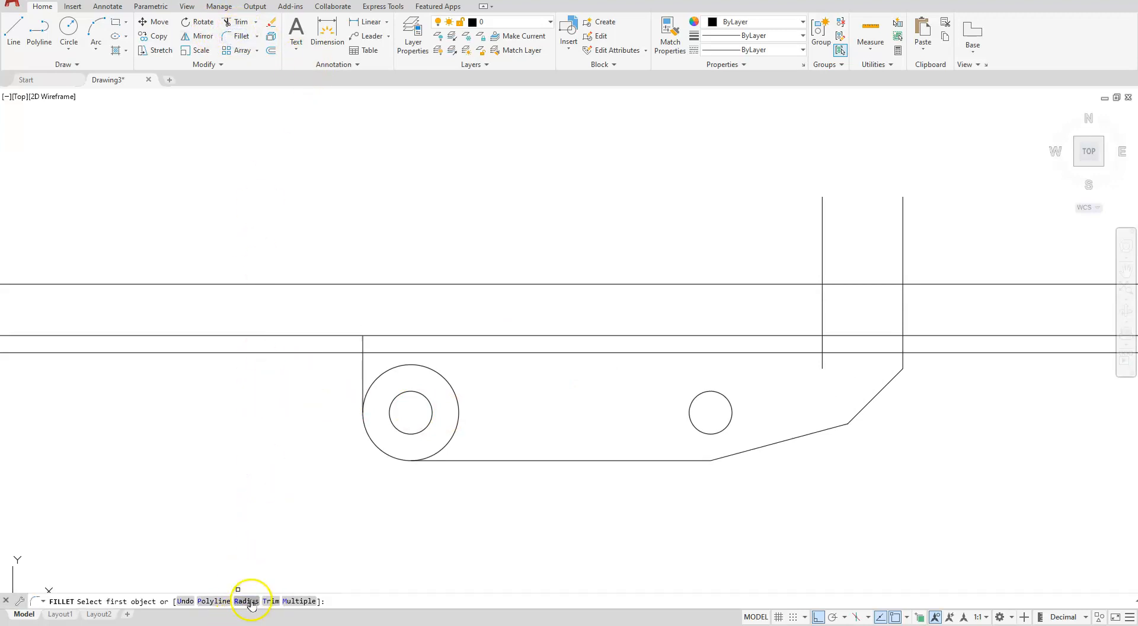
click(247, 601)
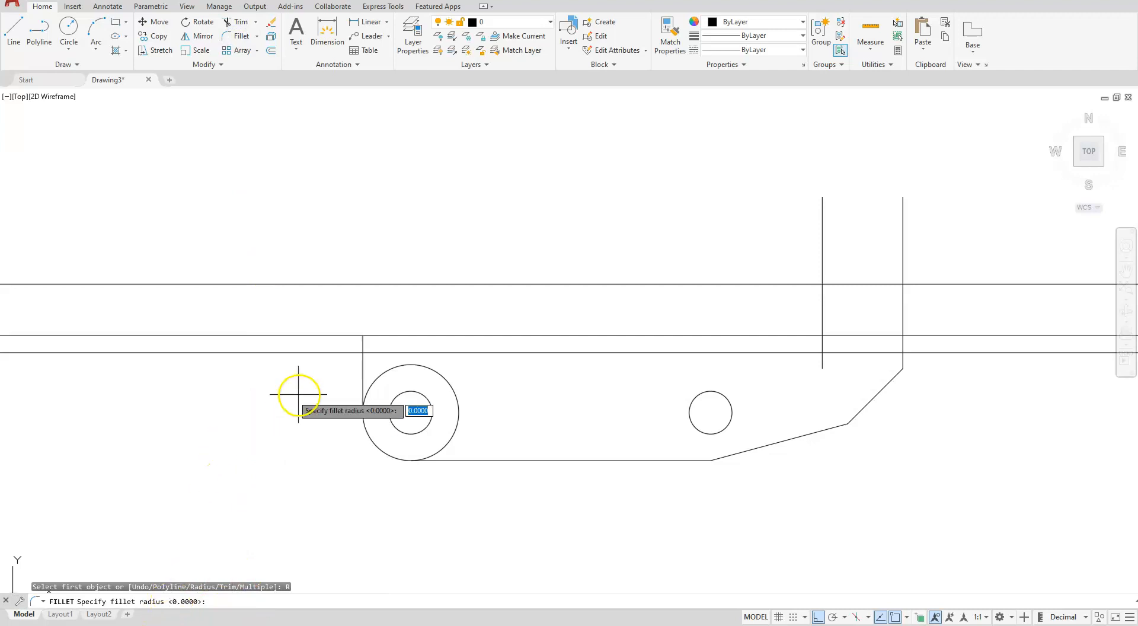
key(Return)
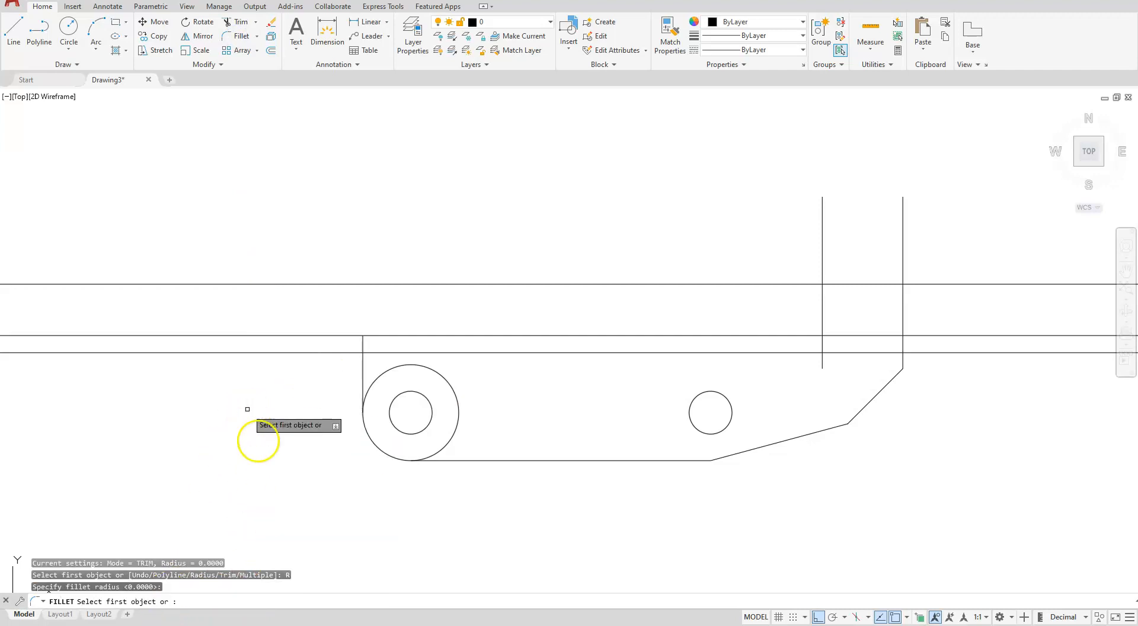
click(362, 370)
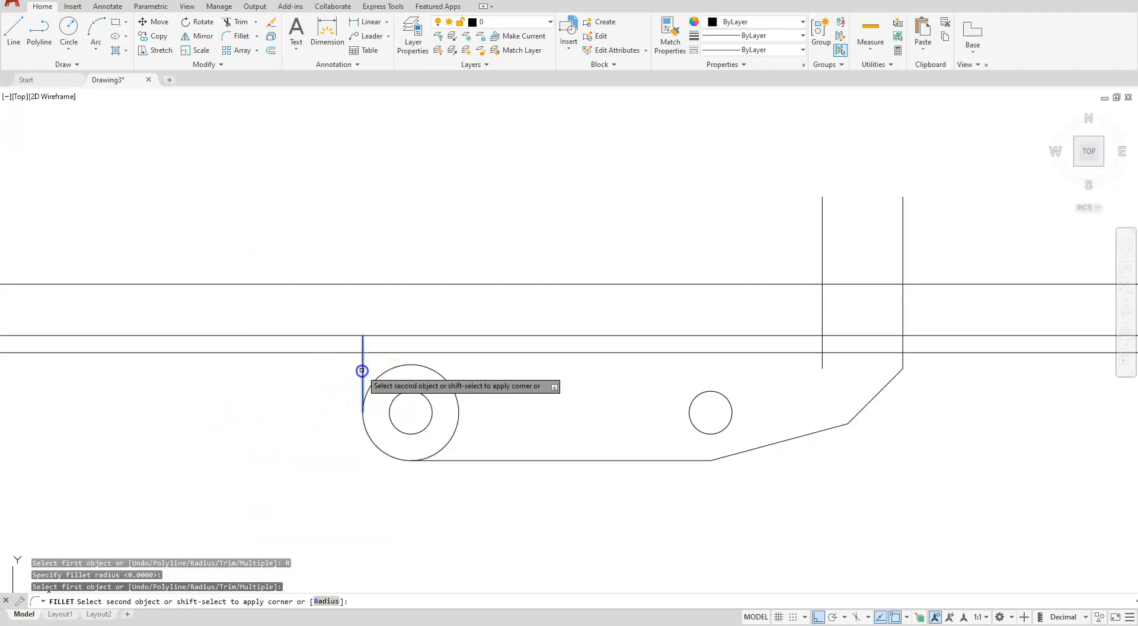
click(409, 336)
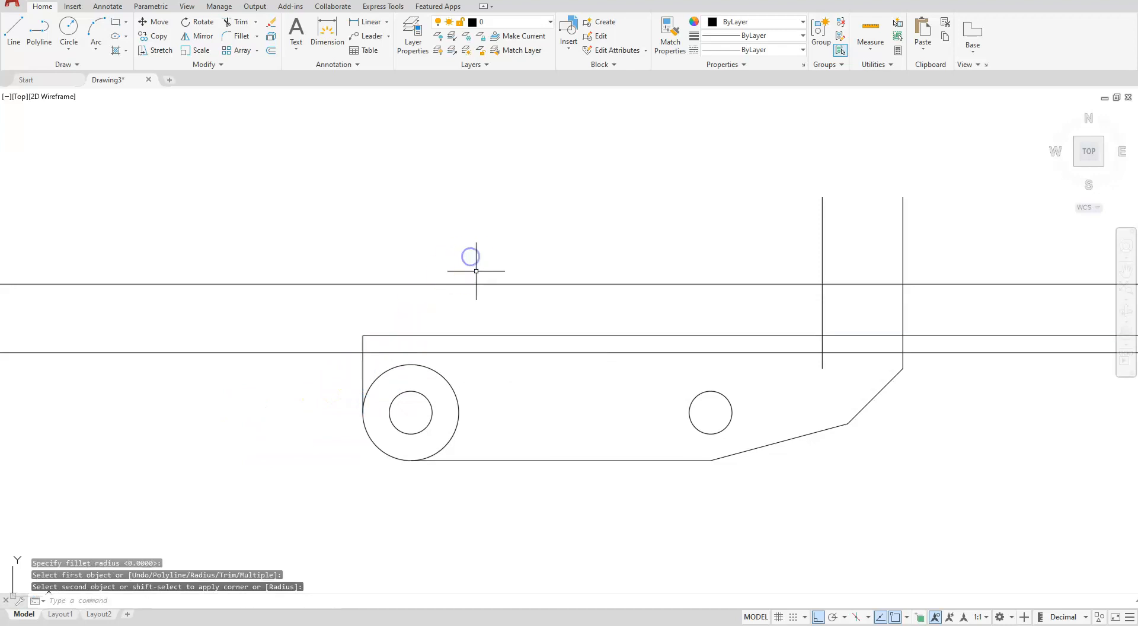
Fillet the 0.8 offset line and the inner right vertical line with a radius of 0.25
click(237, 42)
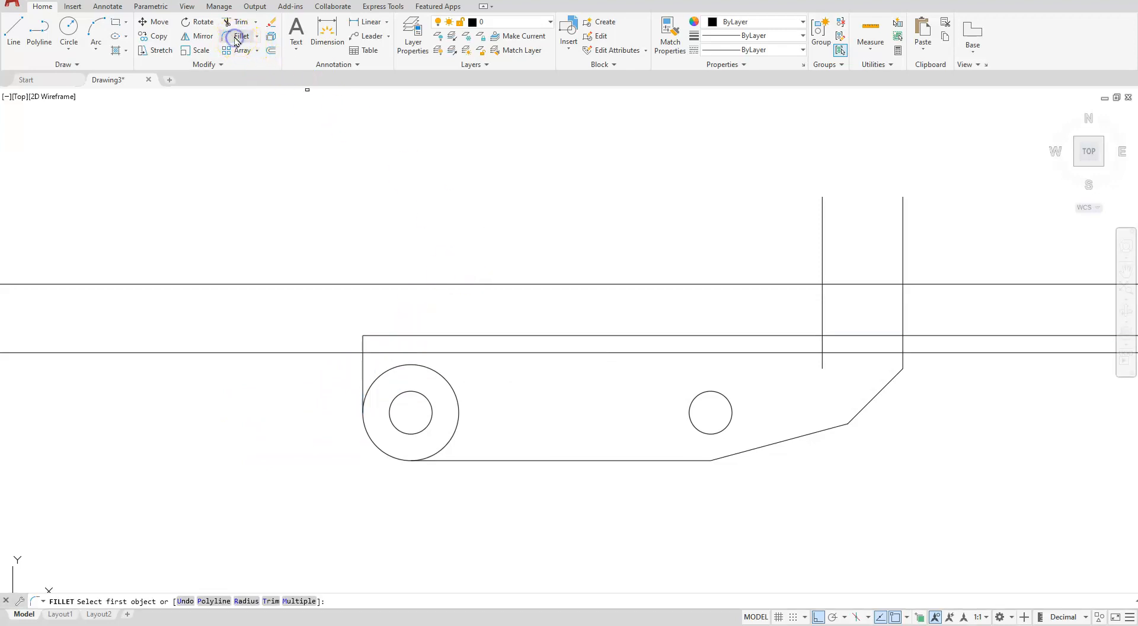
click(240, 601)
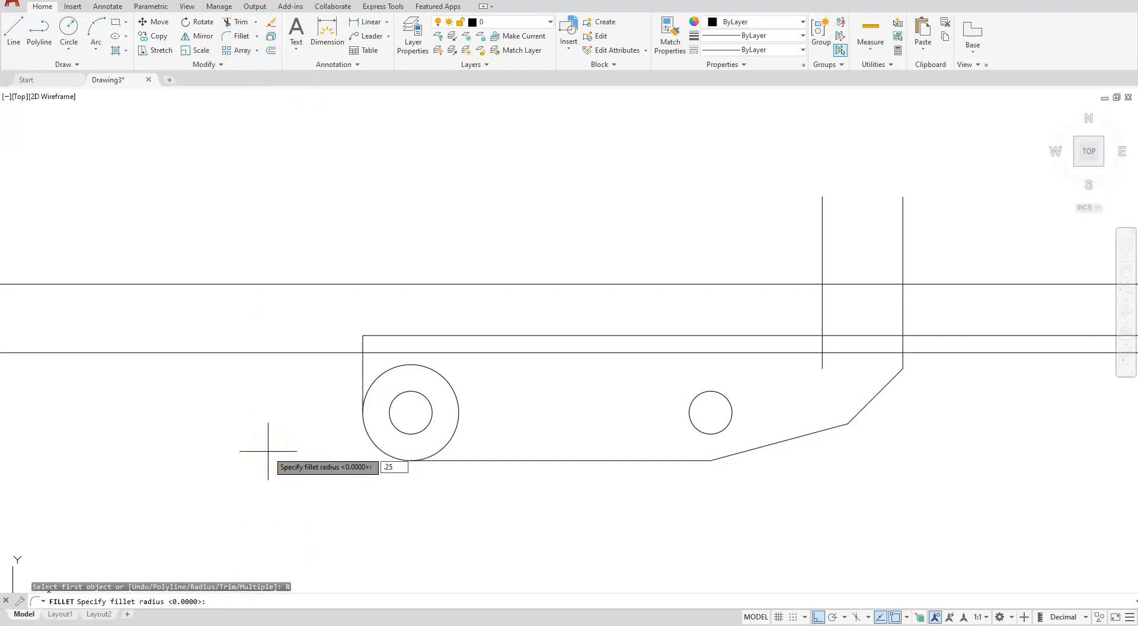
key(Return)
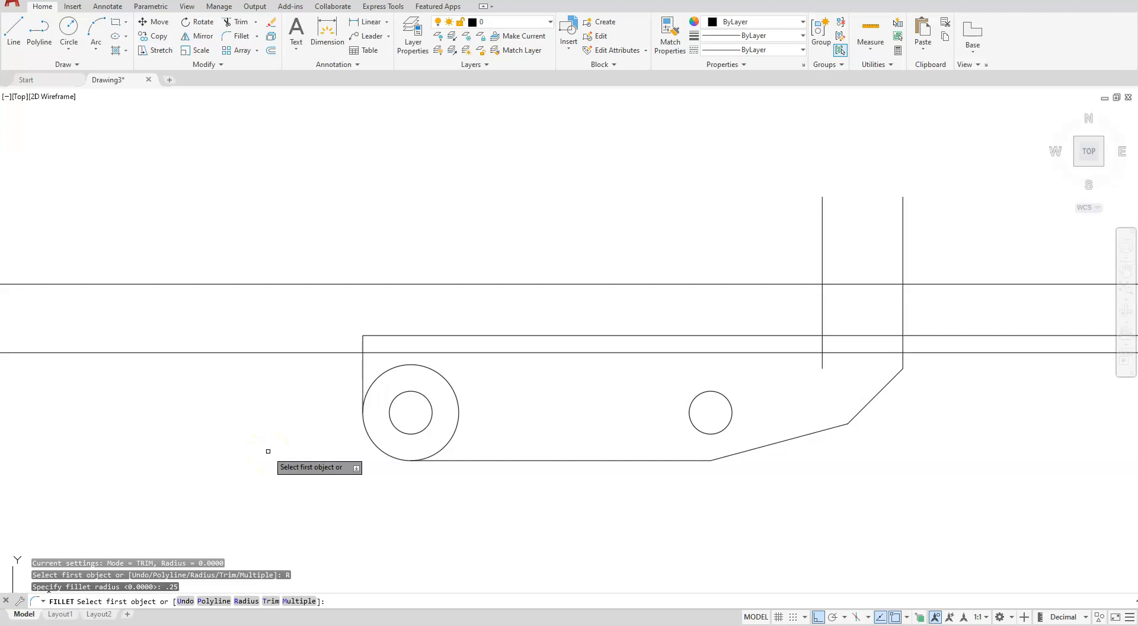
click(801, 353)
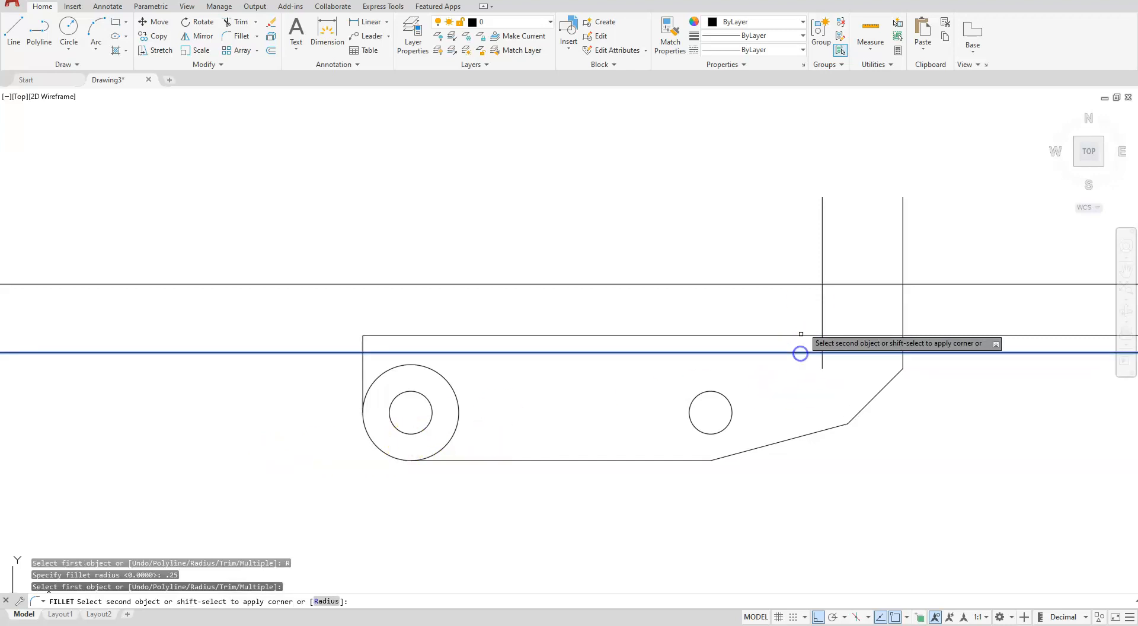
click(822, 296)
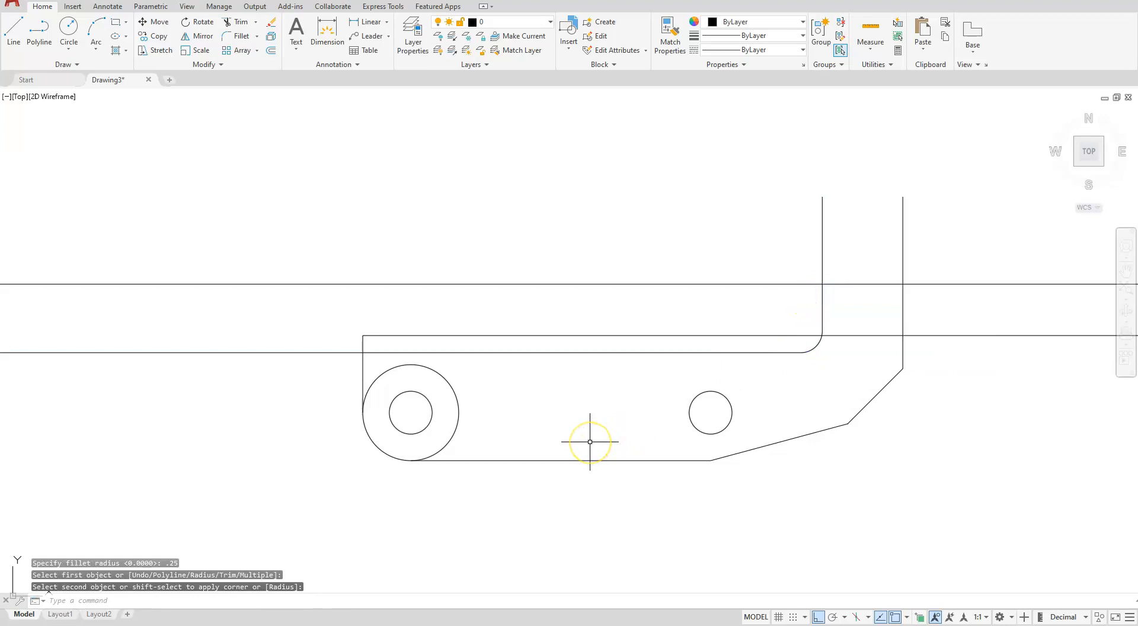
scroll(580, 432, down, 2)
mouse_move(555, 444)
middle_down()
mouse_move(526, 515)
mouse_move(524, 486)
middle_up()
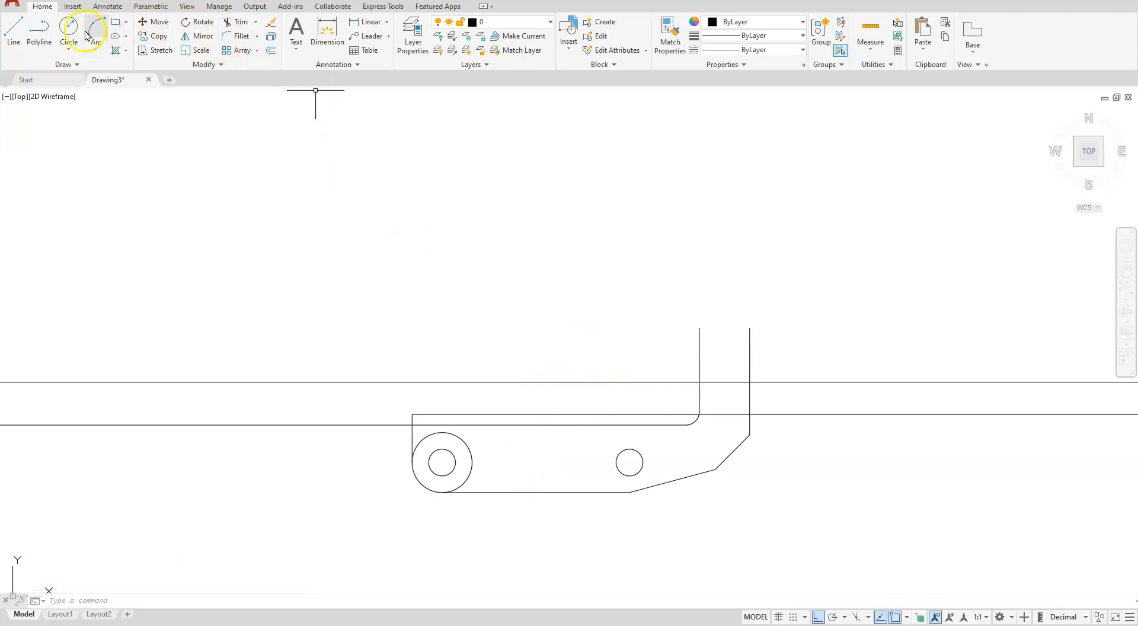
click(70, 51)
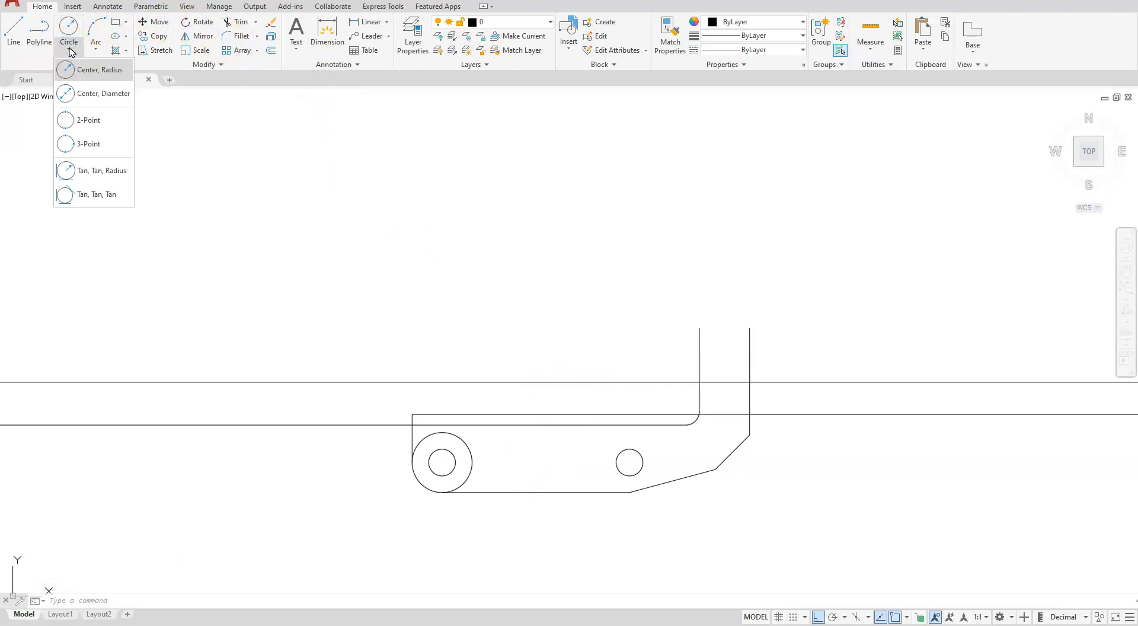
click(91, 74)
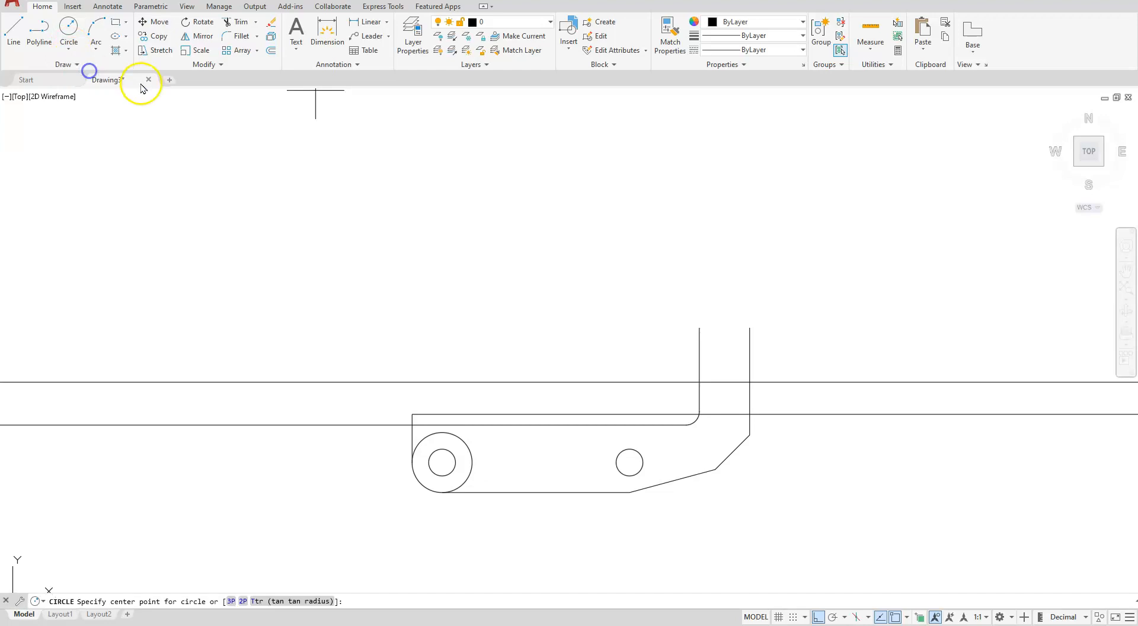
scroll(673, 433, up, 4)
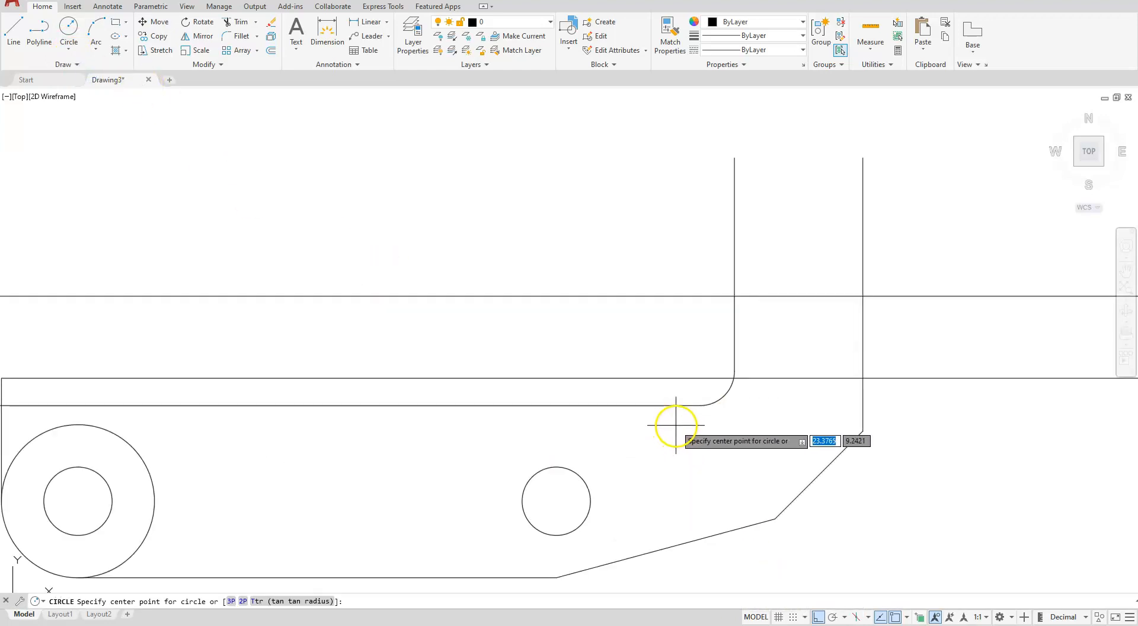
scroll(673, 422, up, 2)
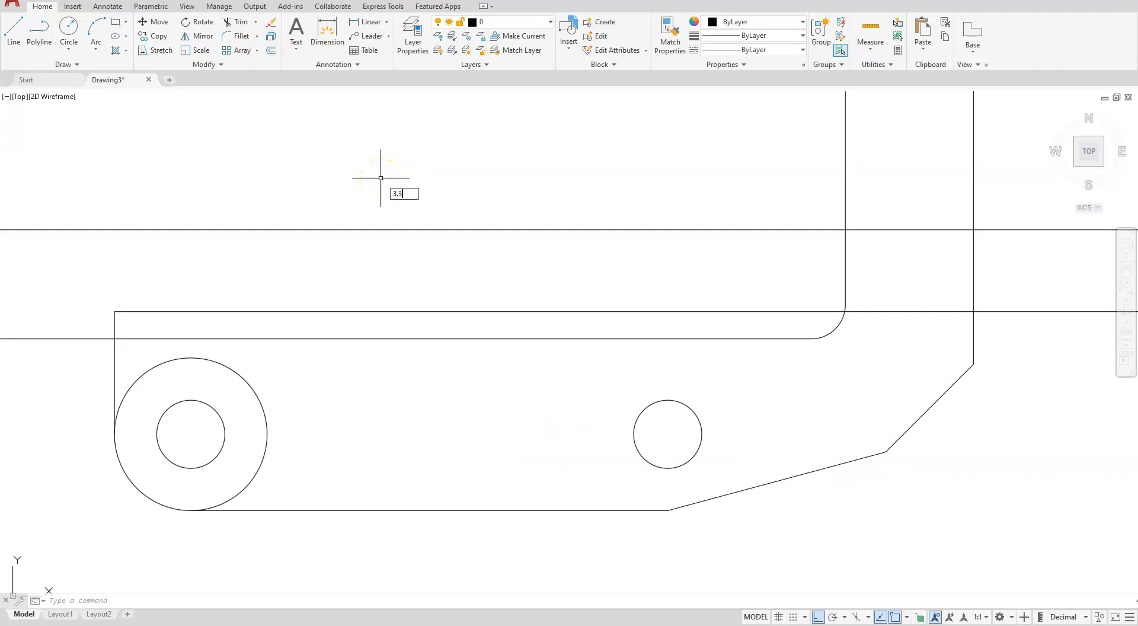
key(Return)
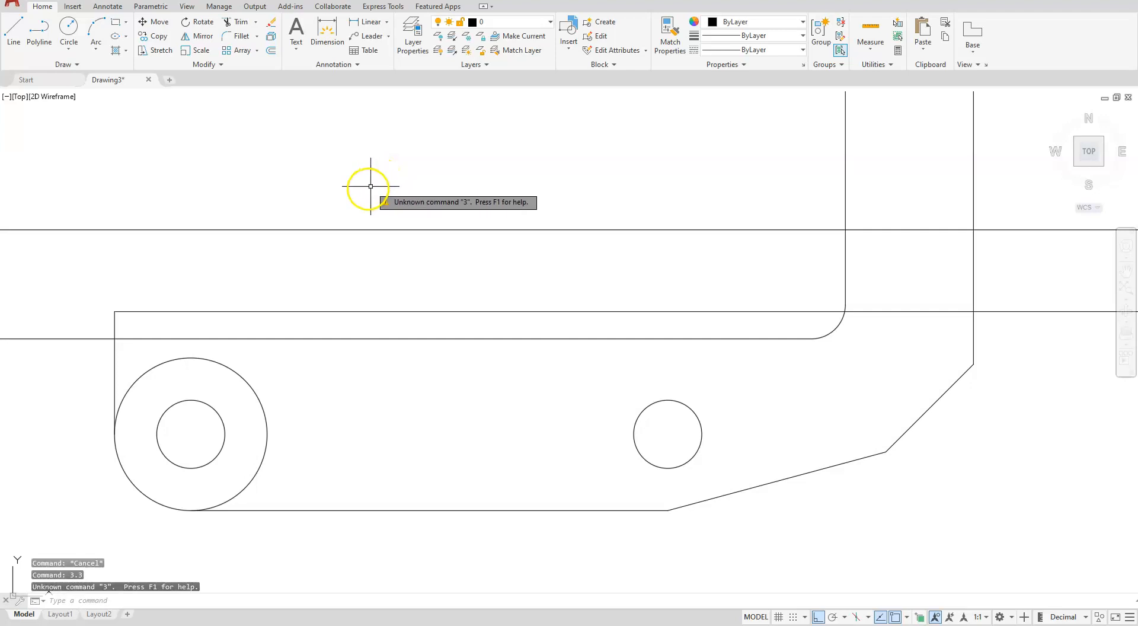
Offset the outline's right vertical line 3.3 inward to the left and end the command
click(271, 52)
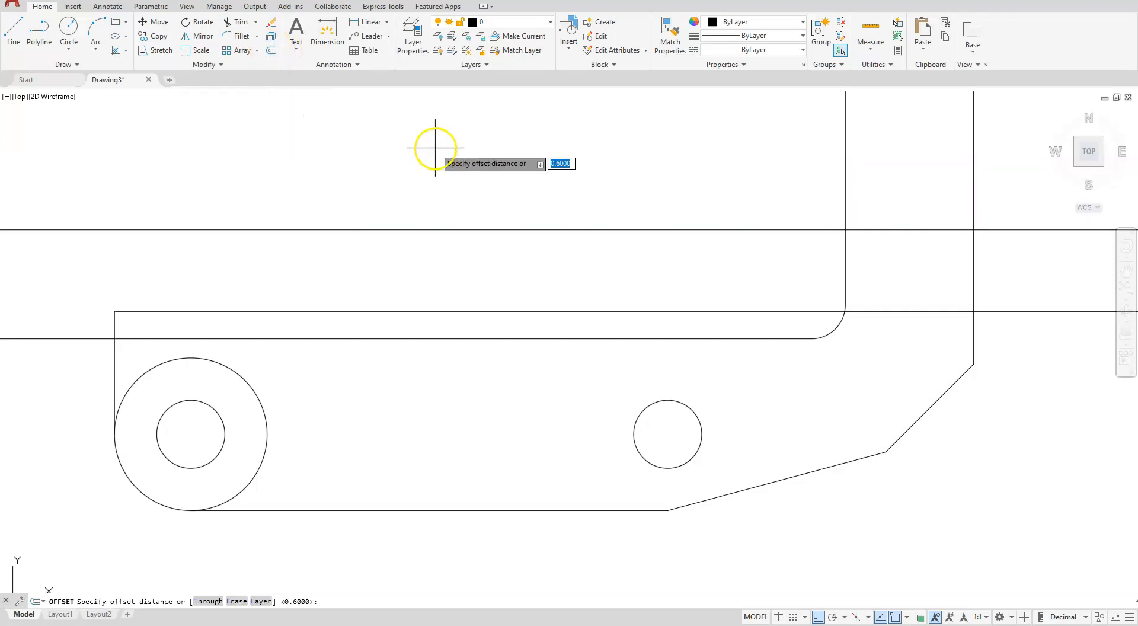
key(Return)
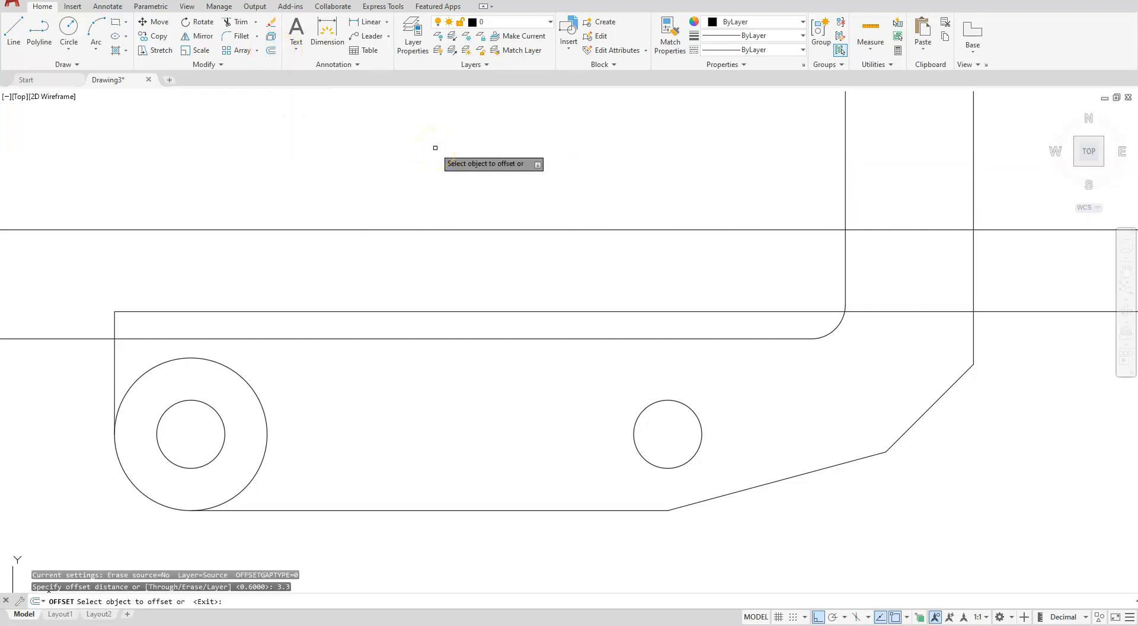
click(973, 163)
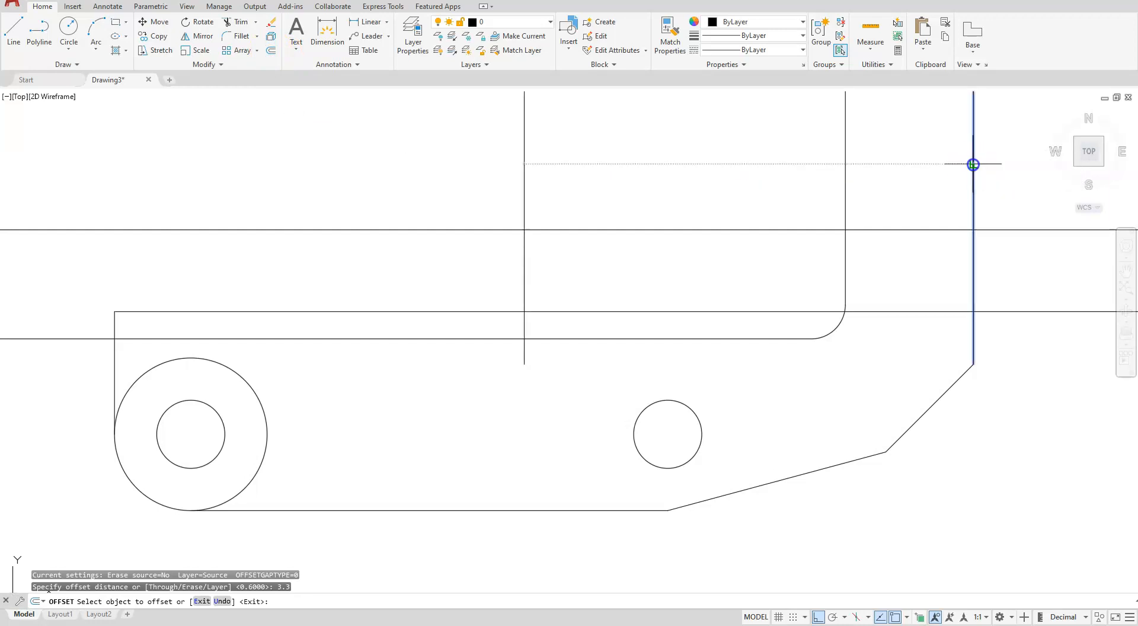
click(628, 162)
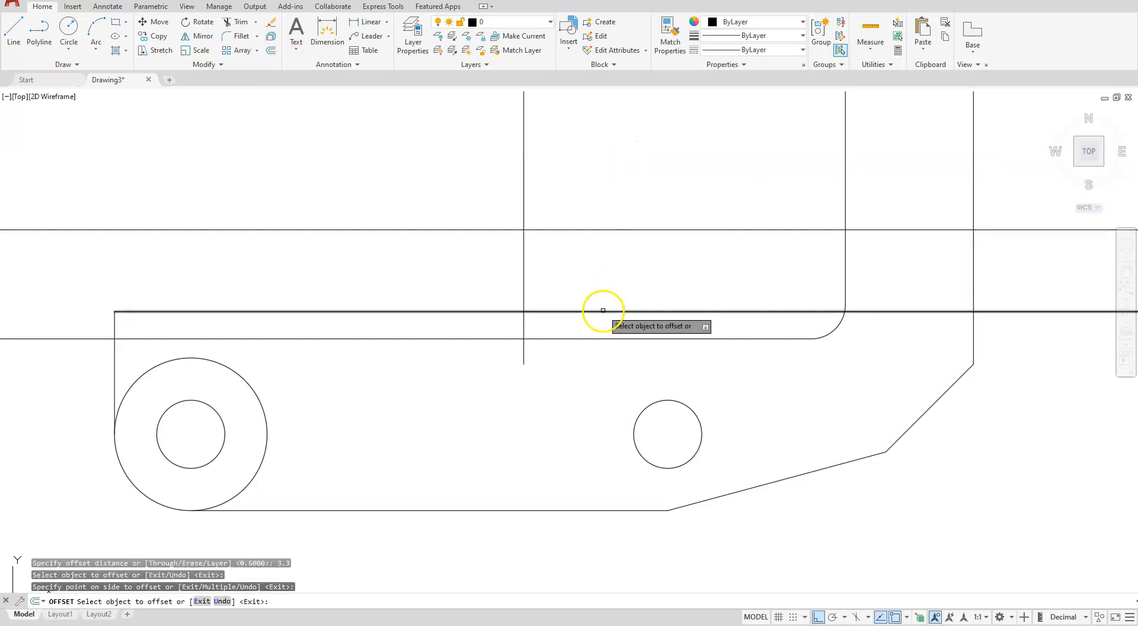
middle_drag(516, 295, 701, 376)
key(Escape)
key(Escape)
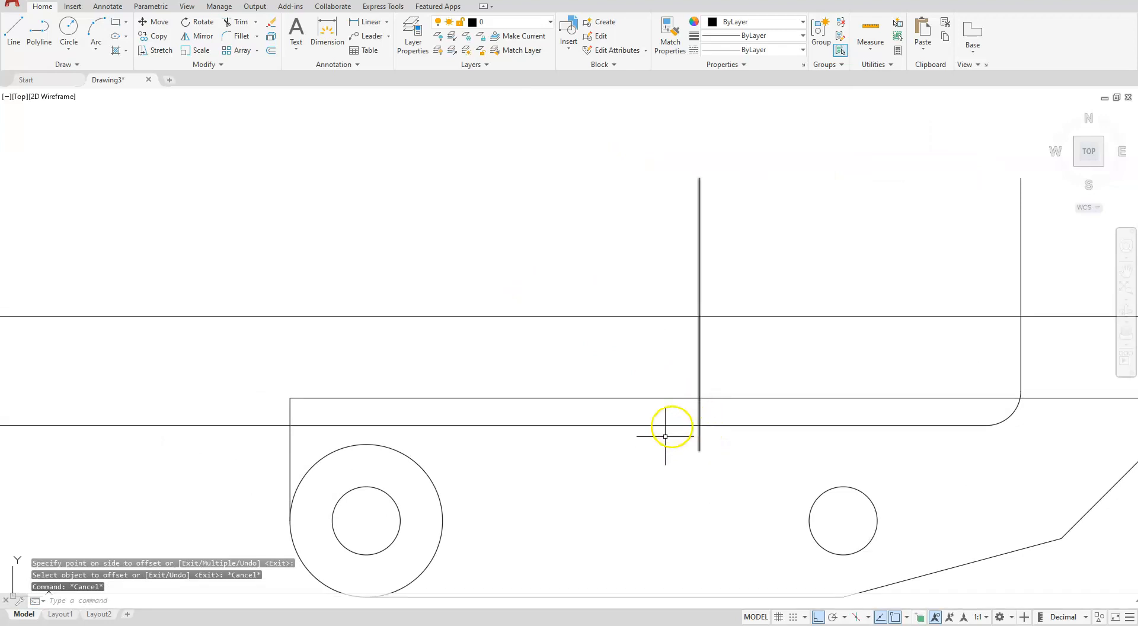
Draw a circle of radius 0.4 centred where the 3.3 offset vertical line crosses the 0.8 offset horizontal line
click(68, 46)
click(89, 71)
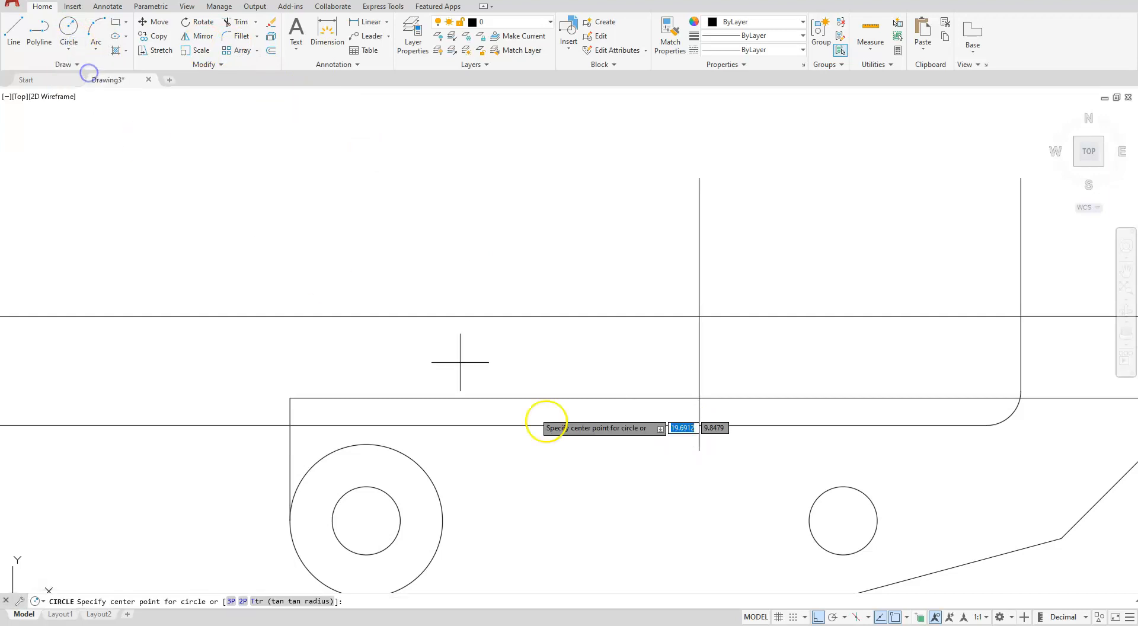
click(694, 426)
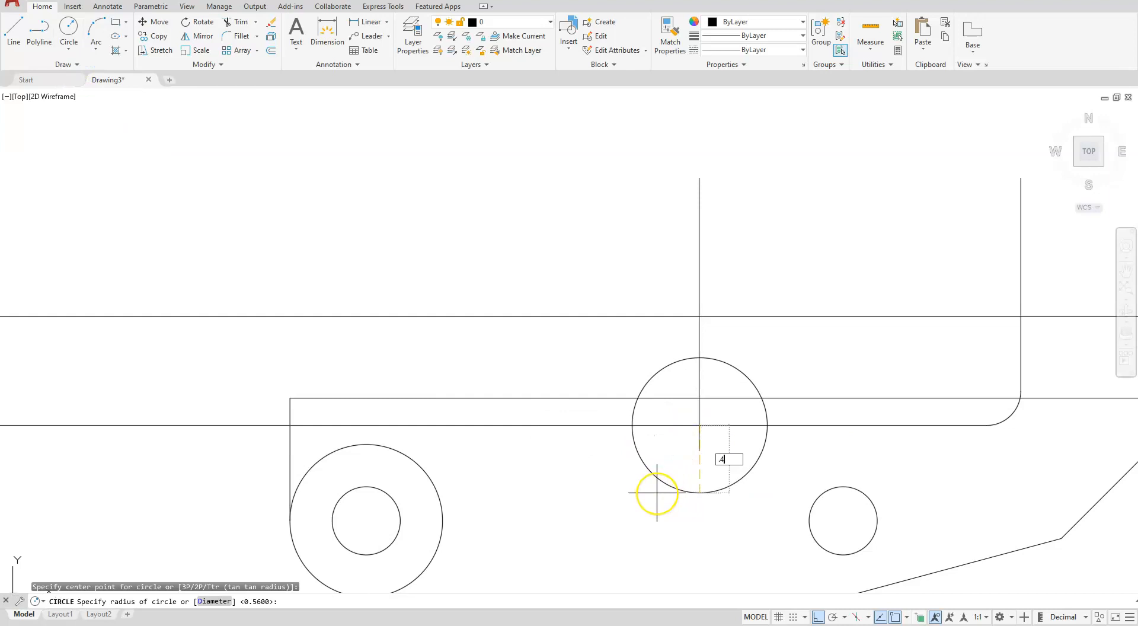
key(Return)
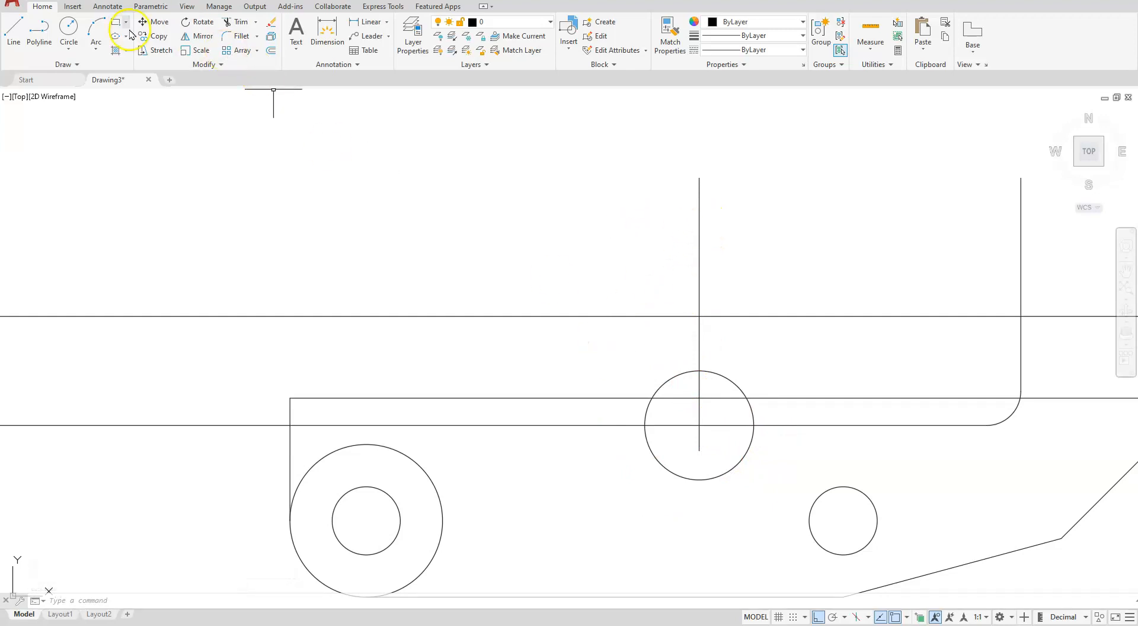
Copy the 0.4 radius circle 1.6 straight up and end the command
click(153, 36)
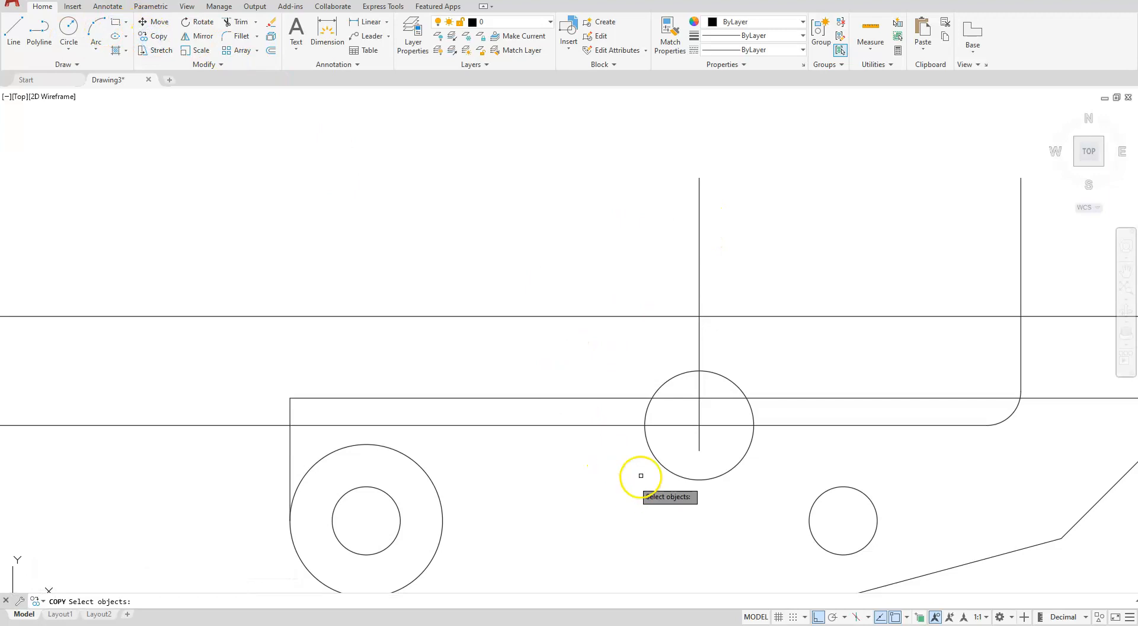
click(668, 470)
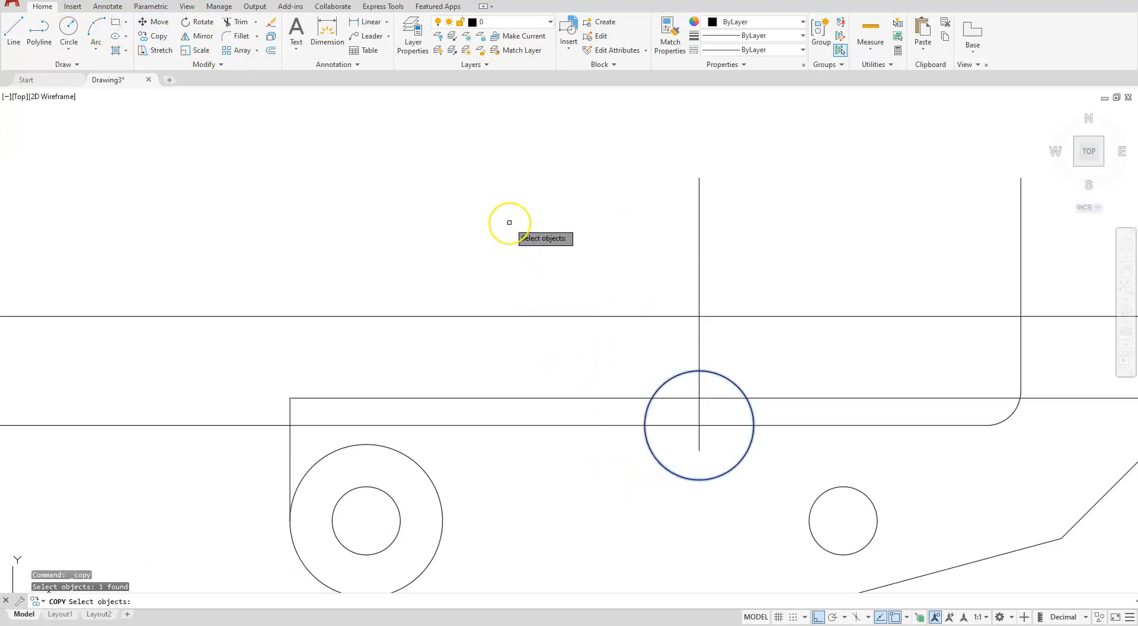
key(Return)
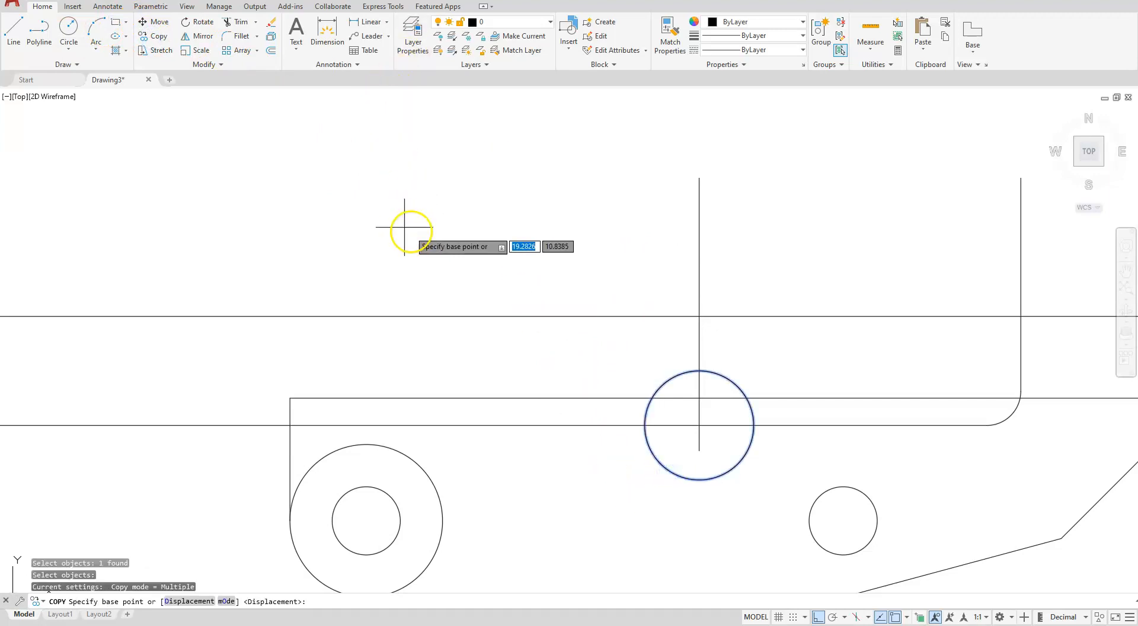
click(398, 270)
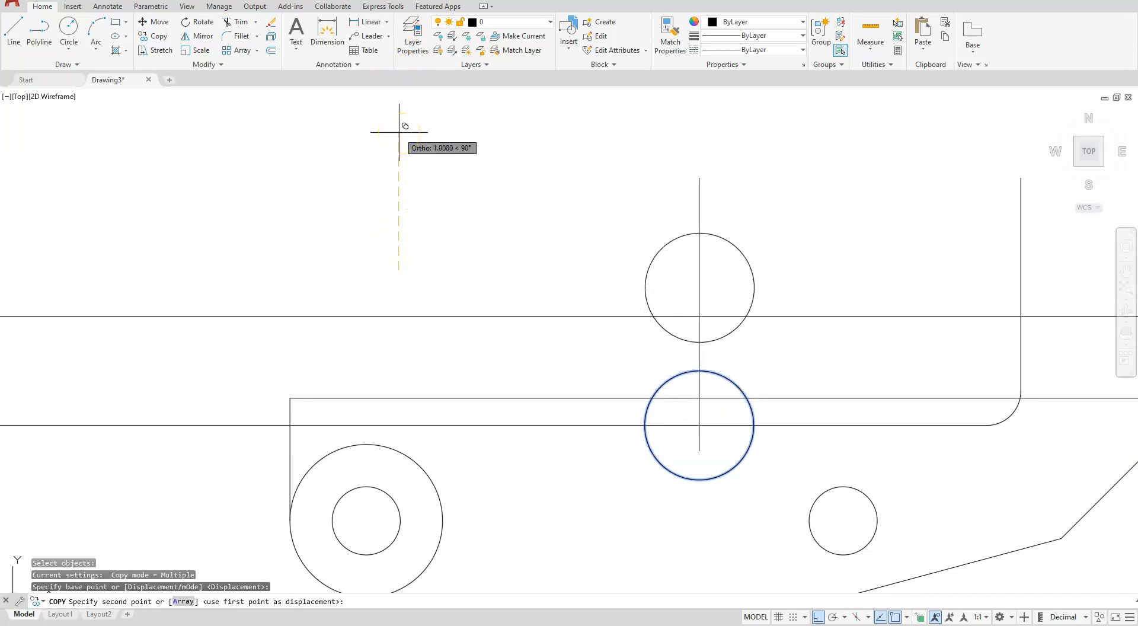
key(Return)
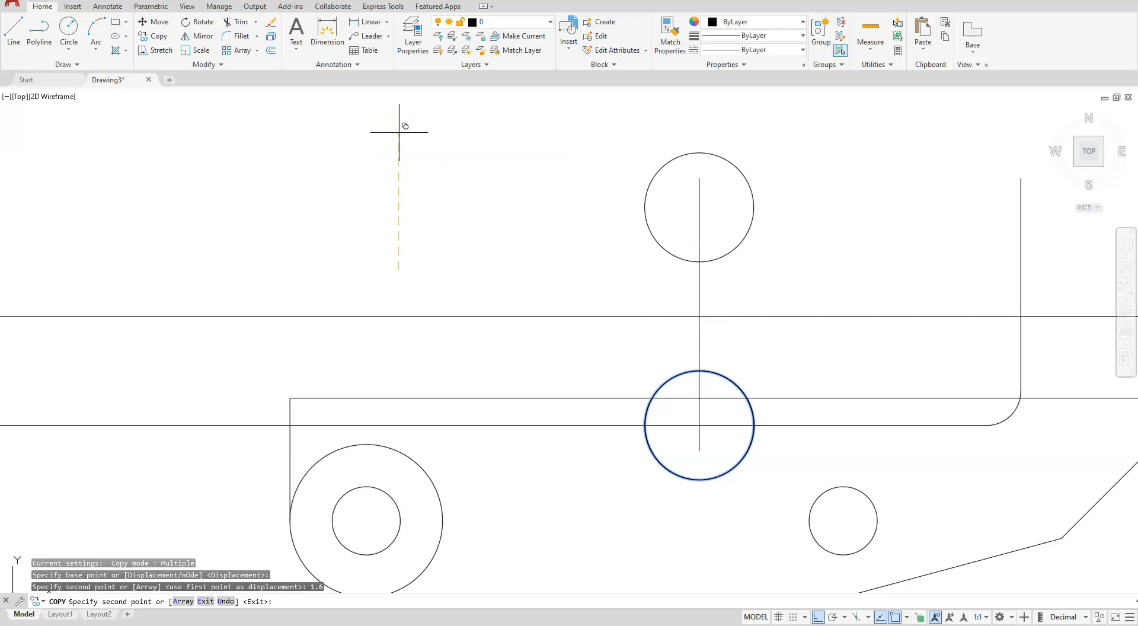
key(Escape)
key(Escape)
key(Escape)
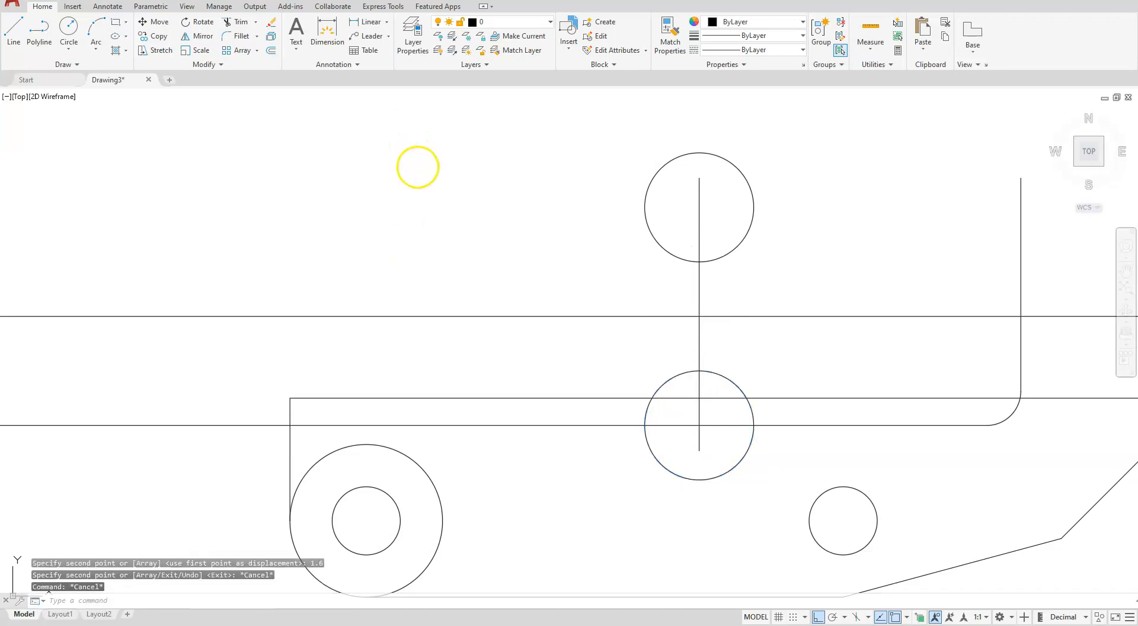
Set the copied upper circle's radius to 2 in its properties and deselect it
mouse_move(717, 285)
middle_down()
mouse_move(774, 296)
mouse_move(802, 283)
middle_up()
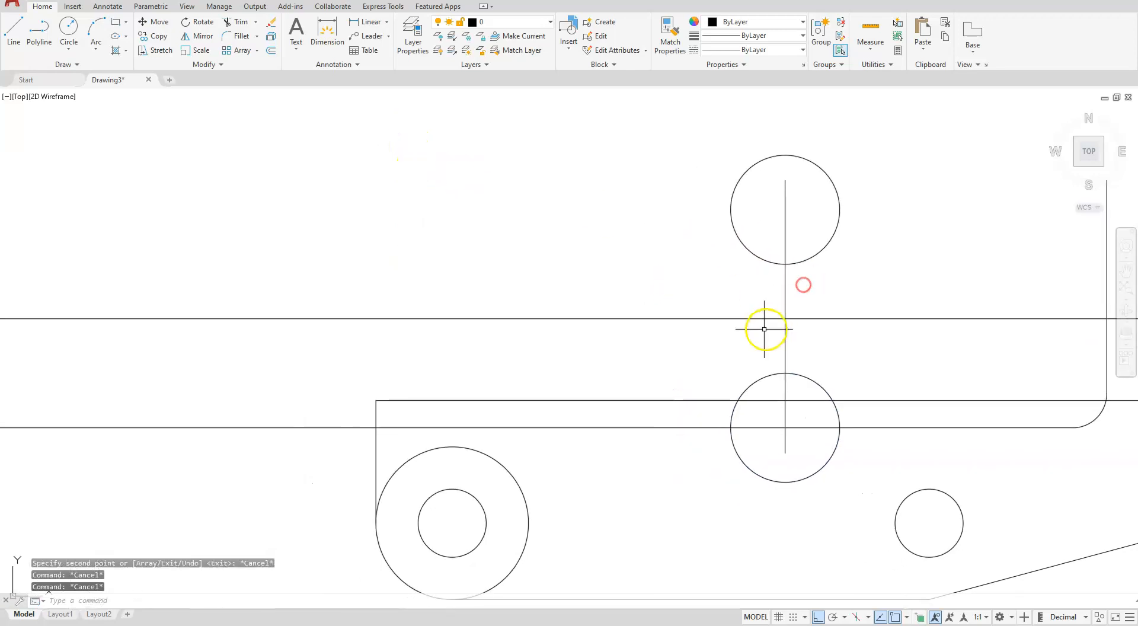
click(749, 251)
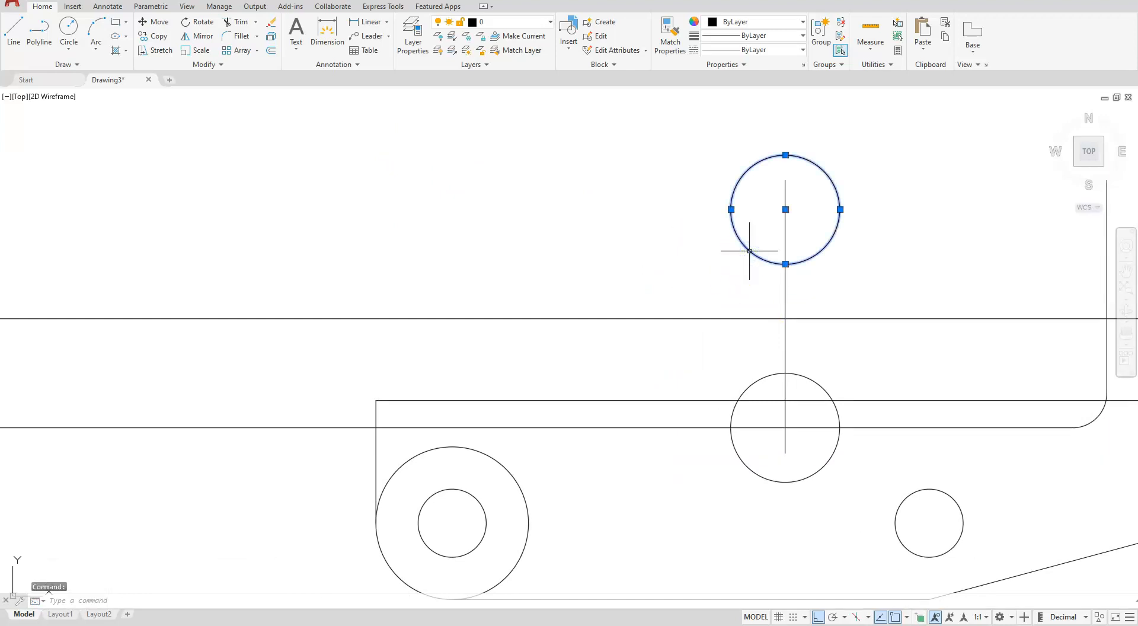
right_click(749, 250)
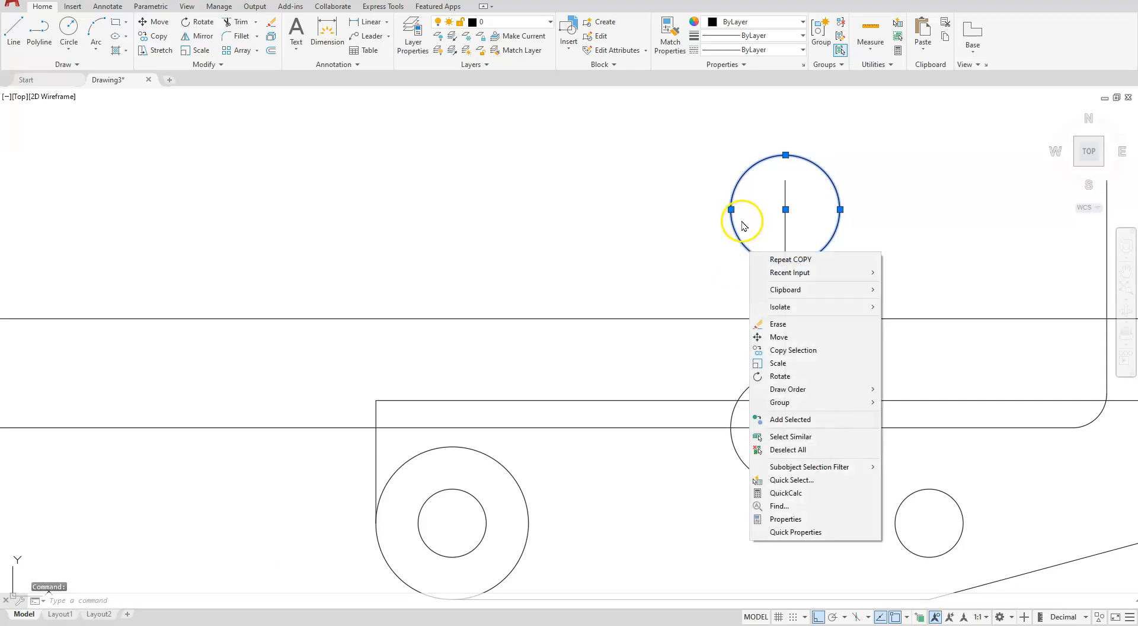
click(788, 519)
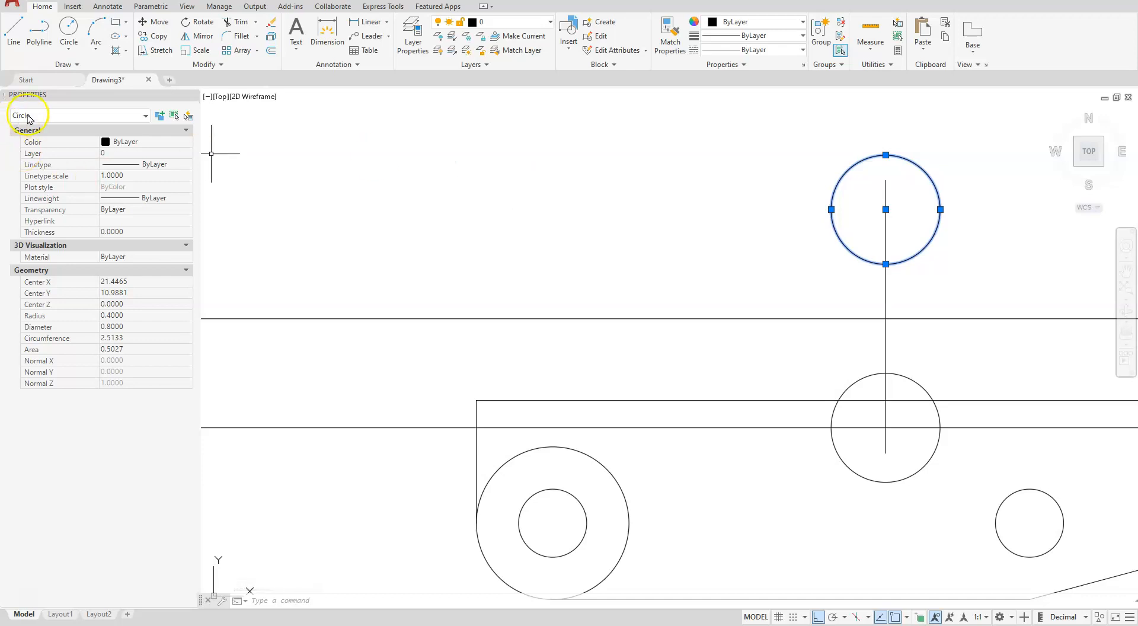
click(125, 316)
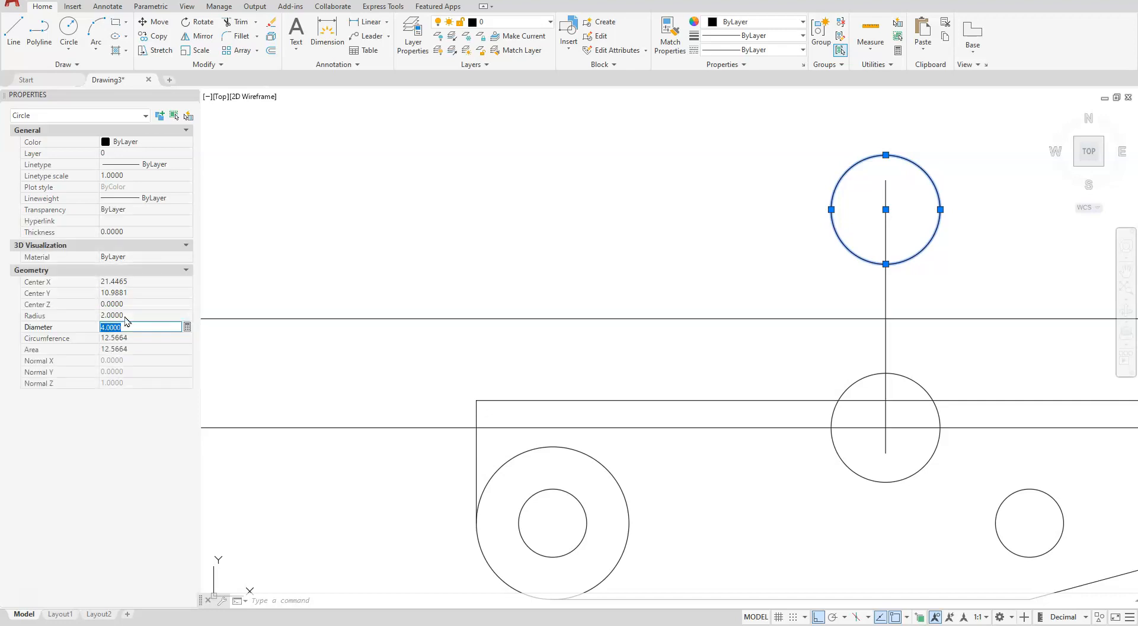
scroll(794, 364, down, 2)
middle_drag(915, 402, 825, 457)
scroll(802, 447, up, 2)
scroll(802, 446, up, 2)
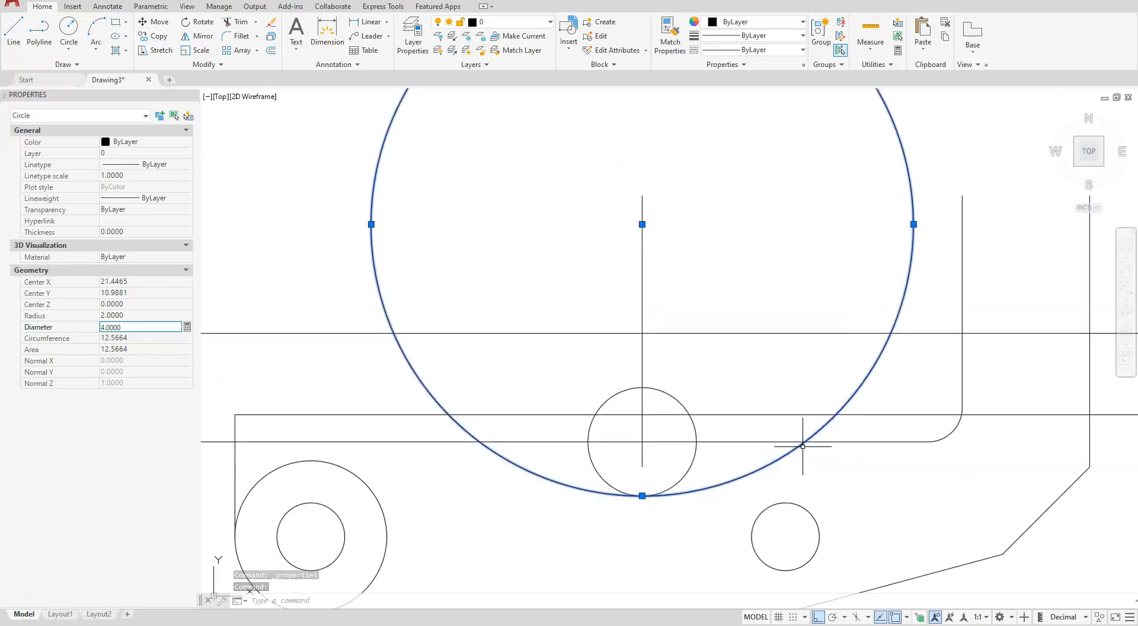
scroll(765, 462, down, 2)
key(Escape)
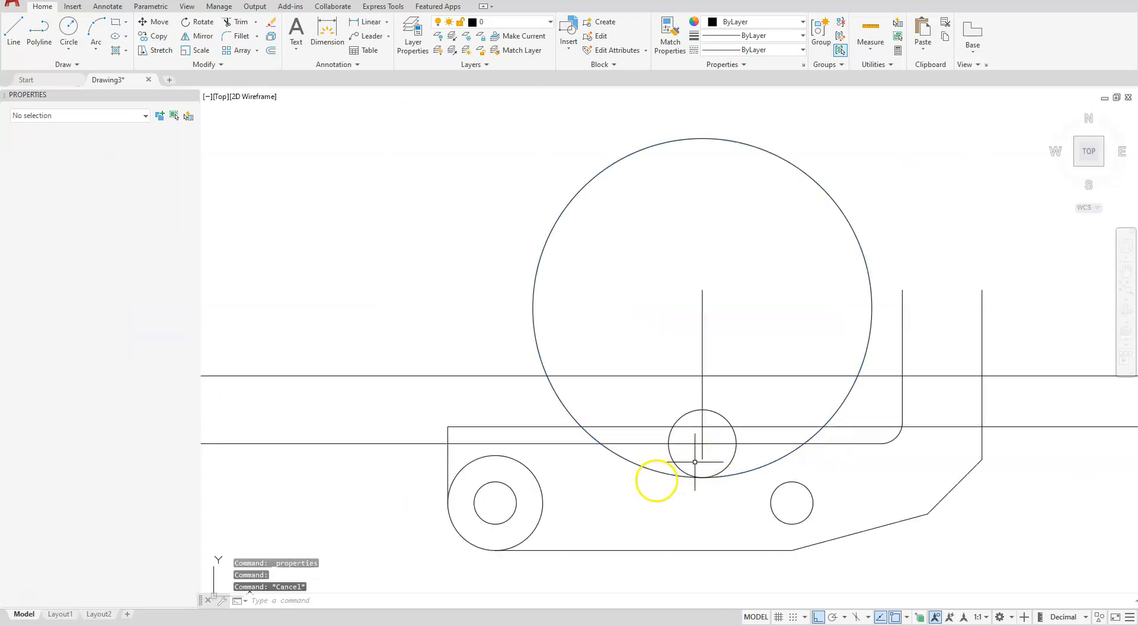
Trim the 0.6 offset line back to the large circle's left side and remove the 0.8 offset line left of the vertical construction line
scroll(644, 485, up, 2)
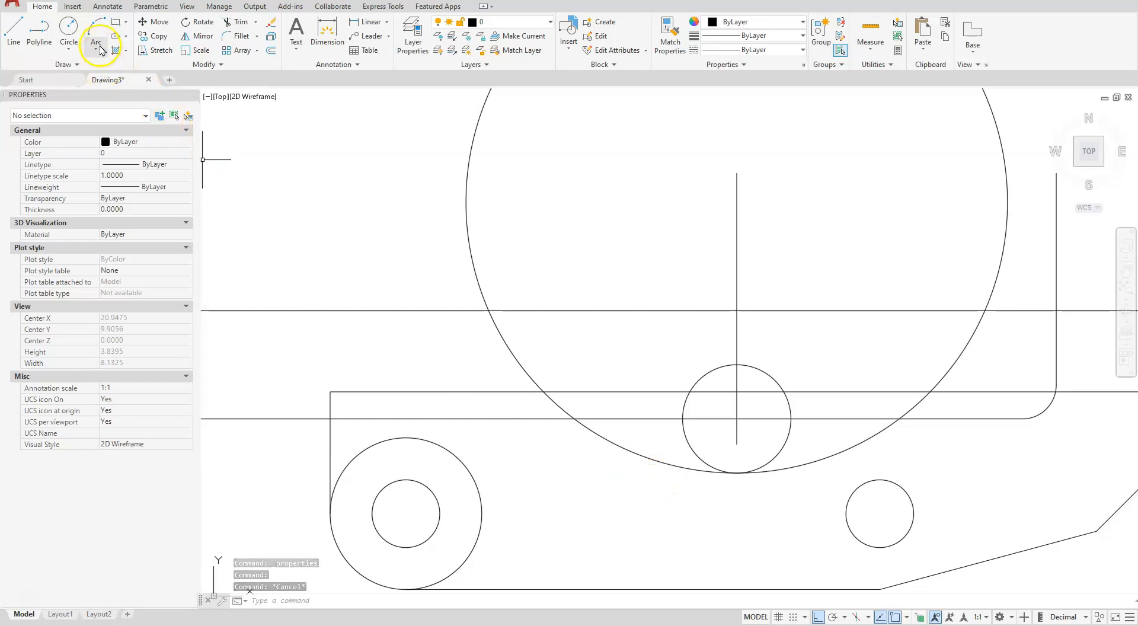
click(240, 20)
scroll(622, 422, down, 4)
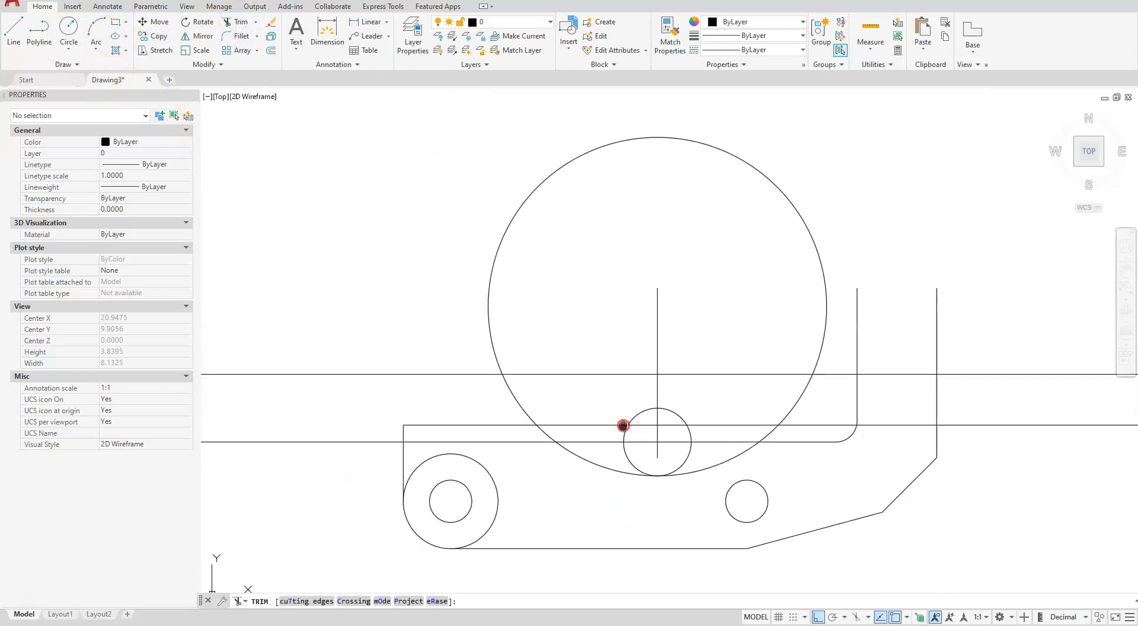
click(979, 417)
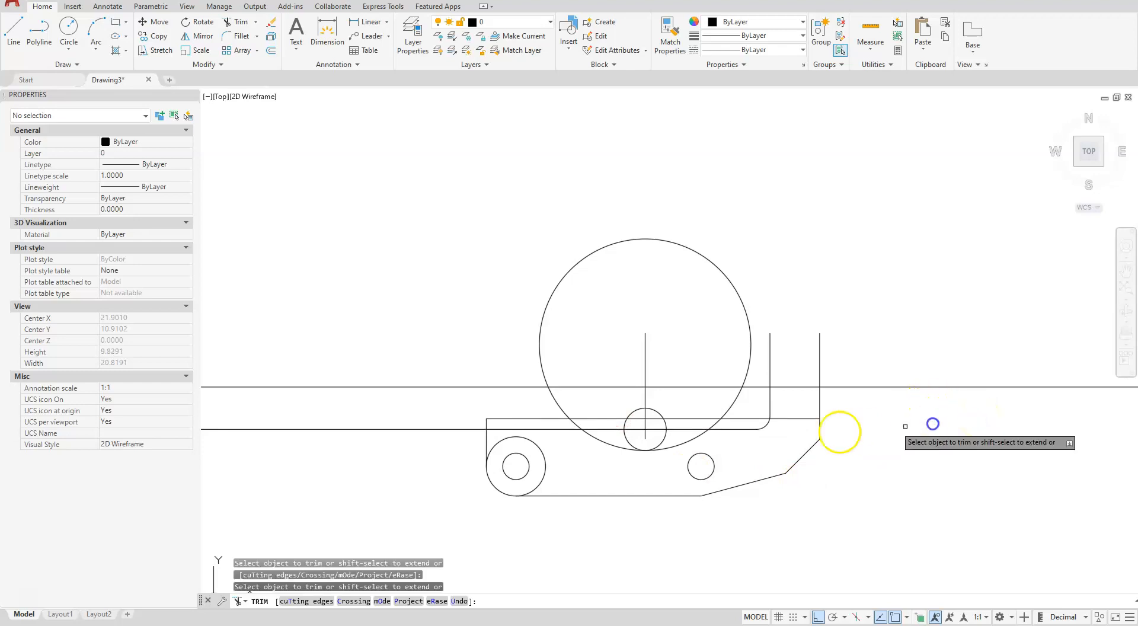
click(763, 418)
click(708, 418)
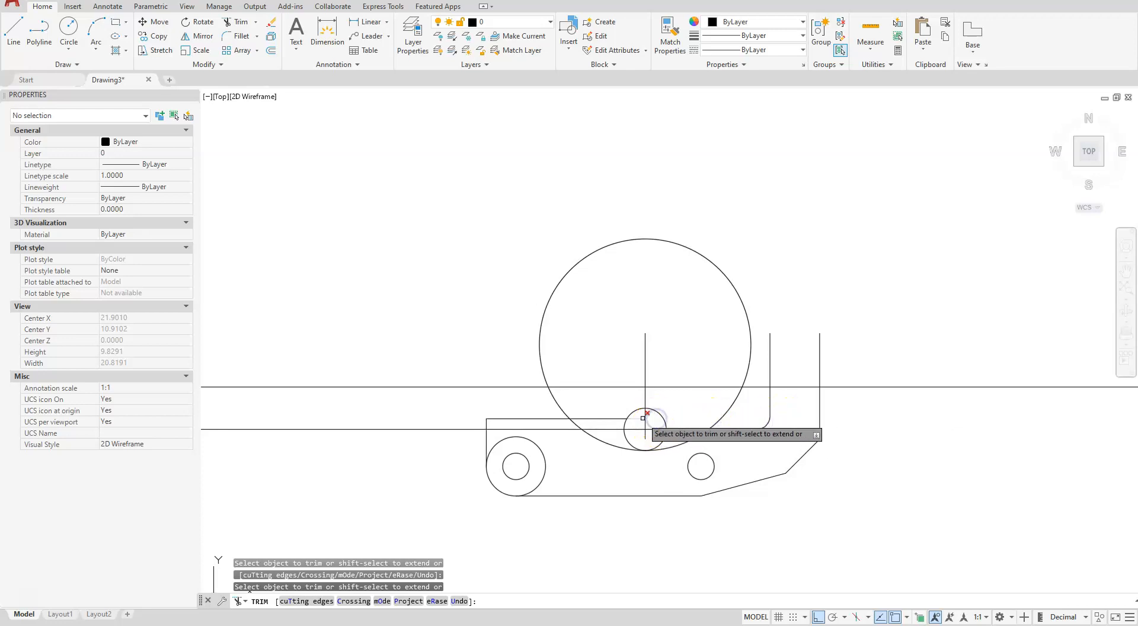
click(614, 419)
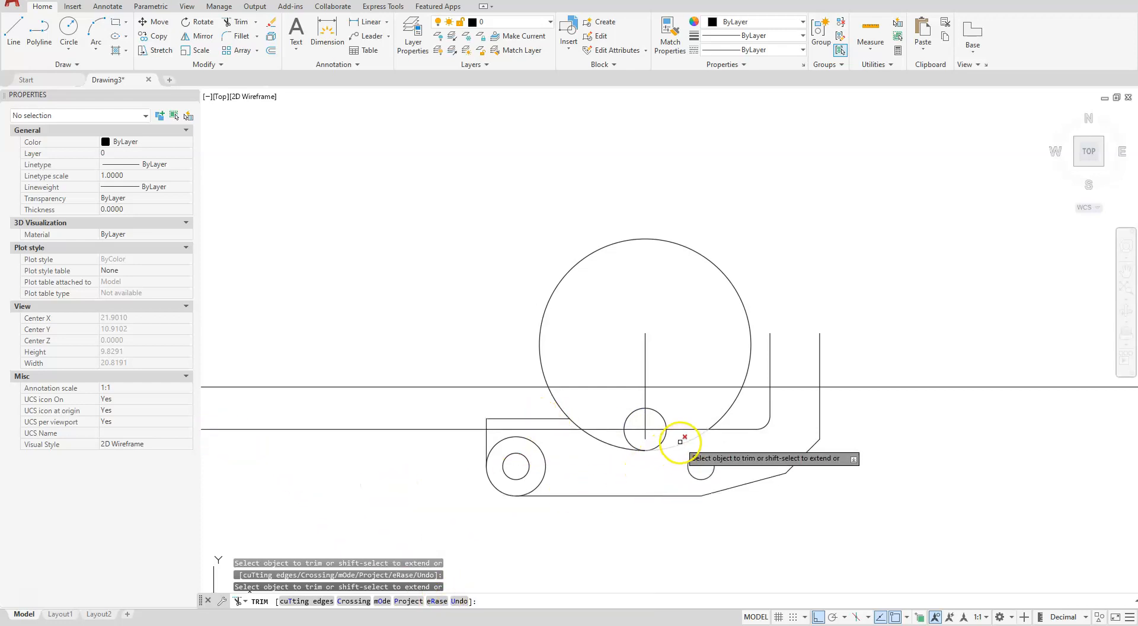
click(396, 429)
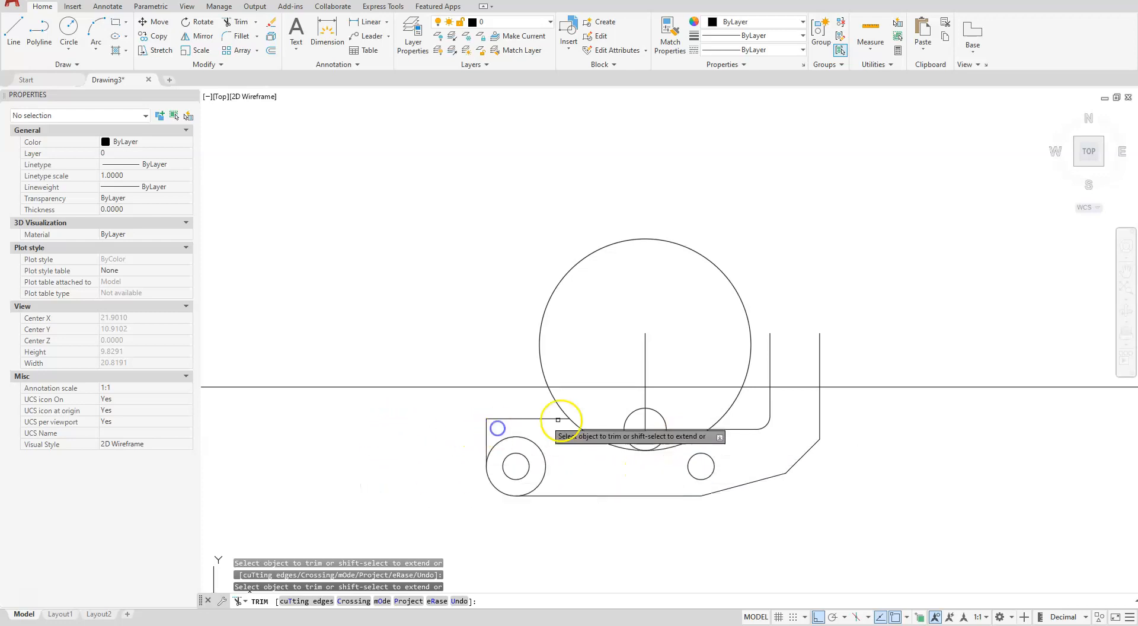
click(630, 426)
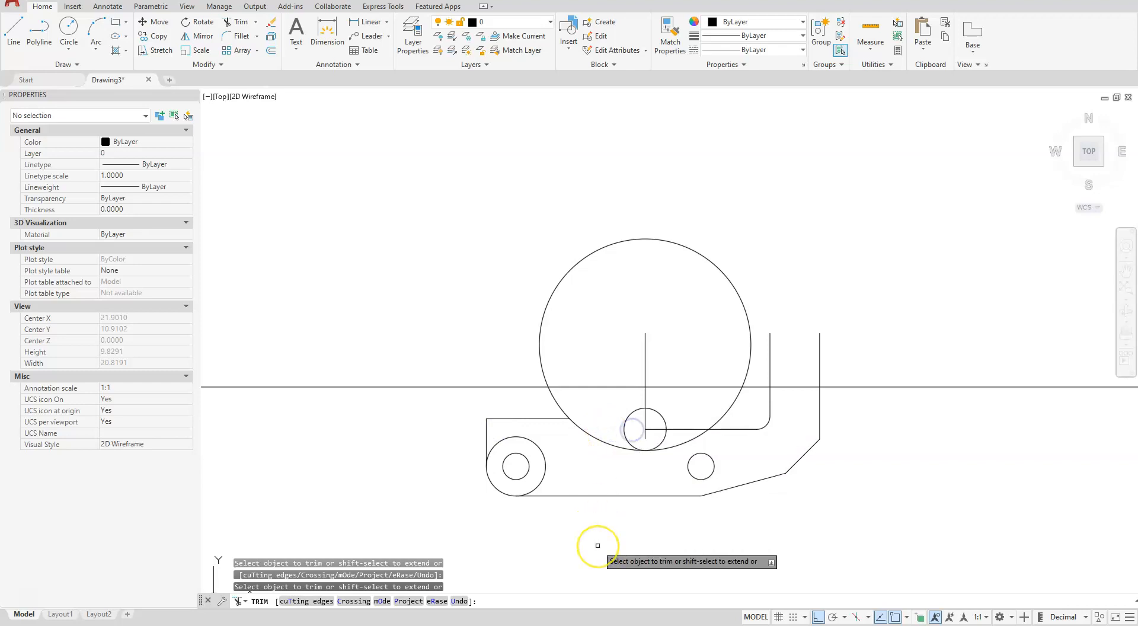
Trim the circle around the left hole to its outer corner arc and the large circle to the arc between slot edge and small circle
click(543, 475)
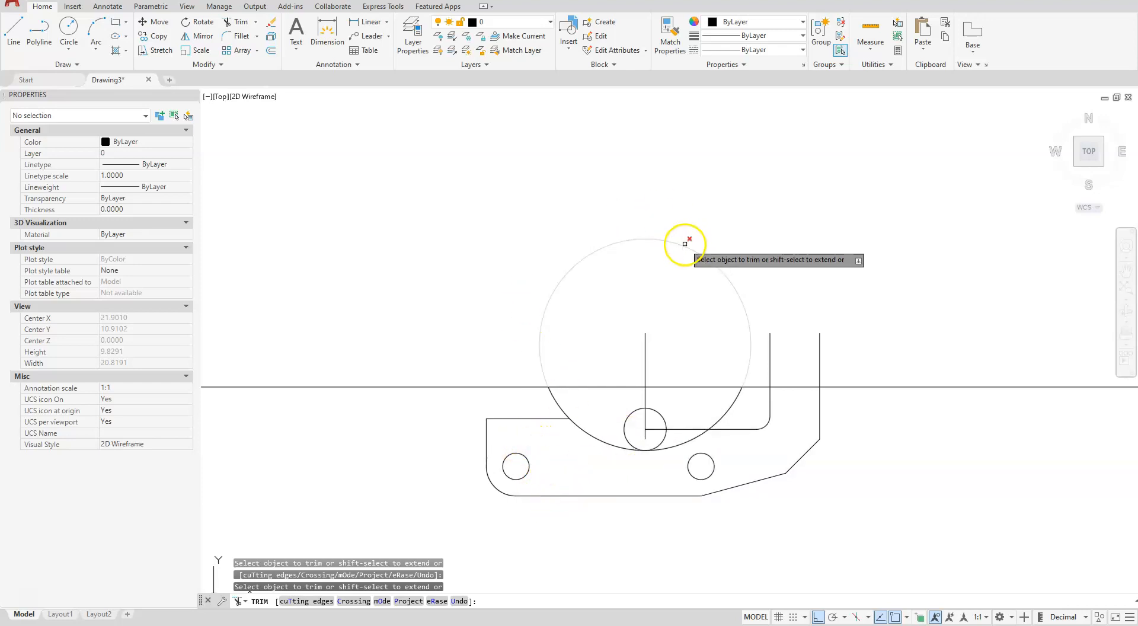
click(734, 399)
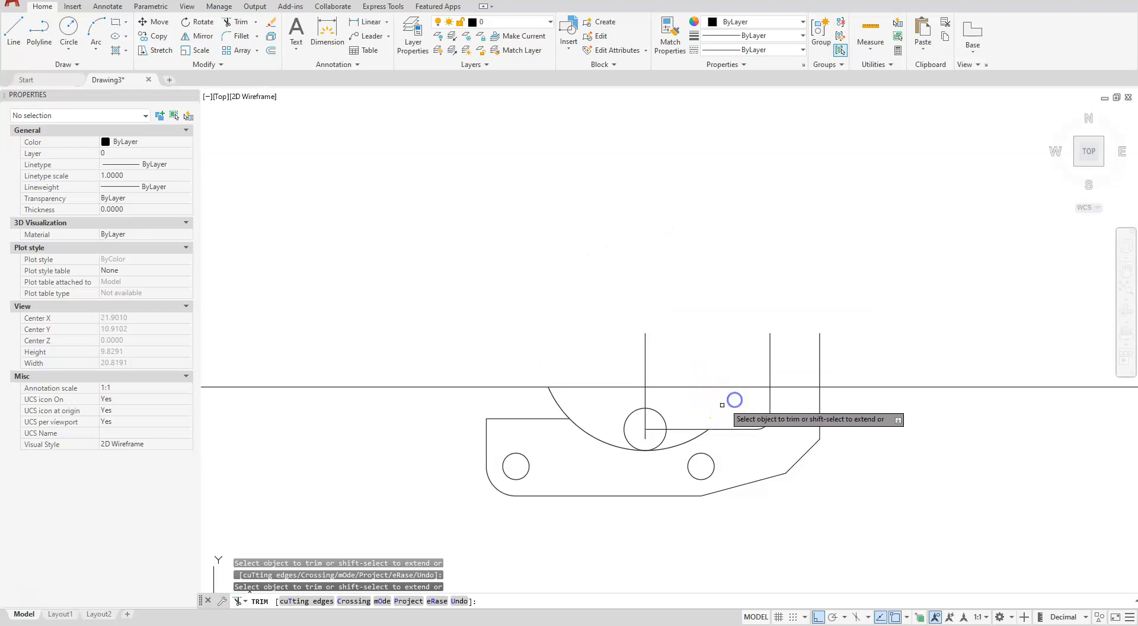
click(698, 437)
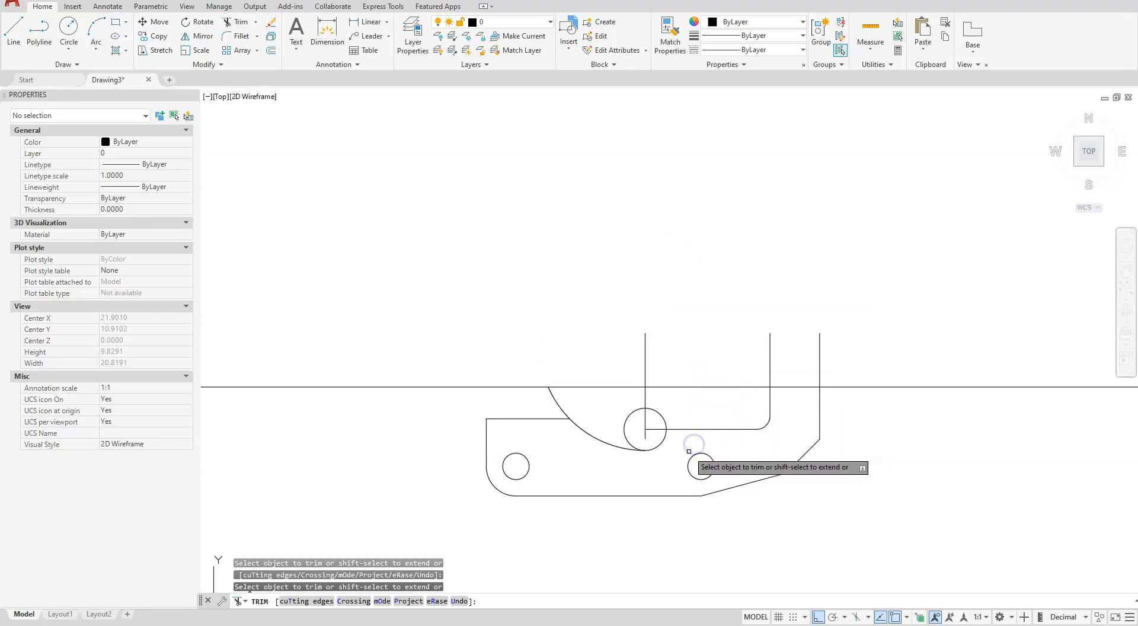
click(551, 391)
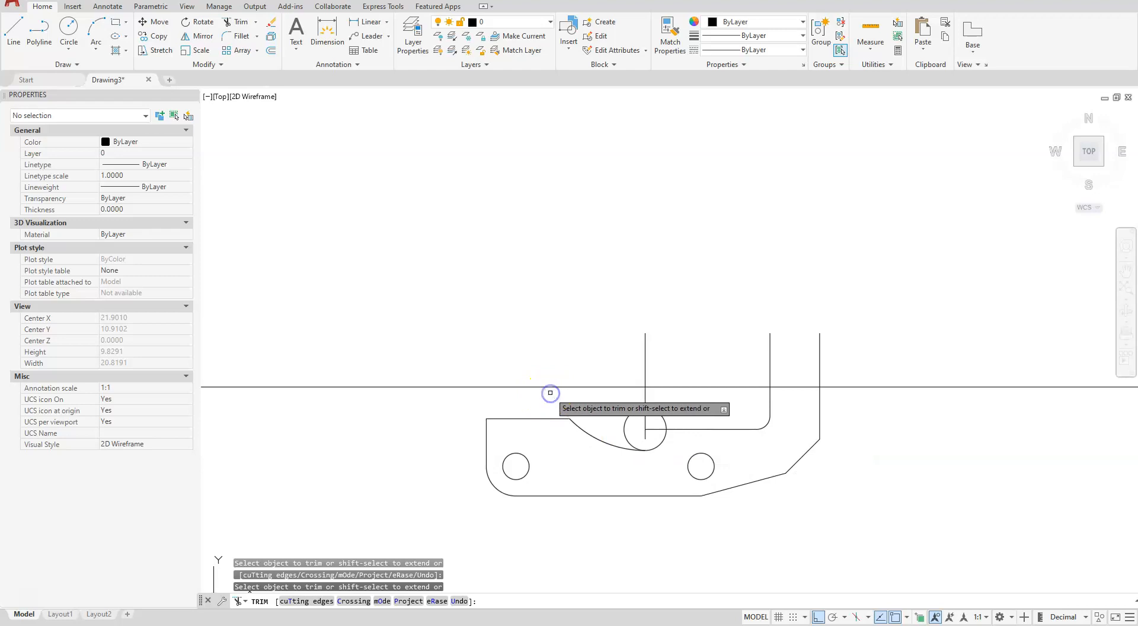
Trim the small circle to its lower-right quarter arc, remove the horizontal segment inside it, and end the trim
scroll(630, 454, up, 5)
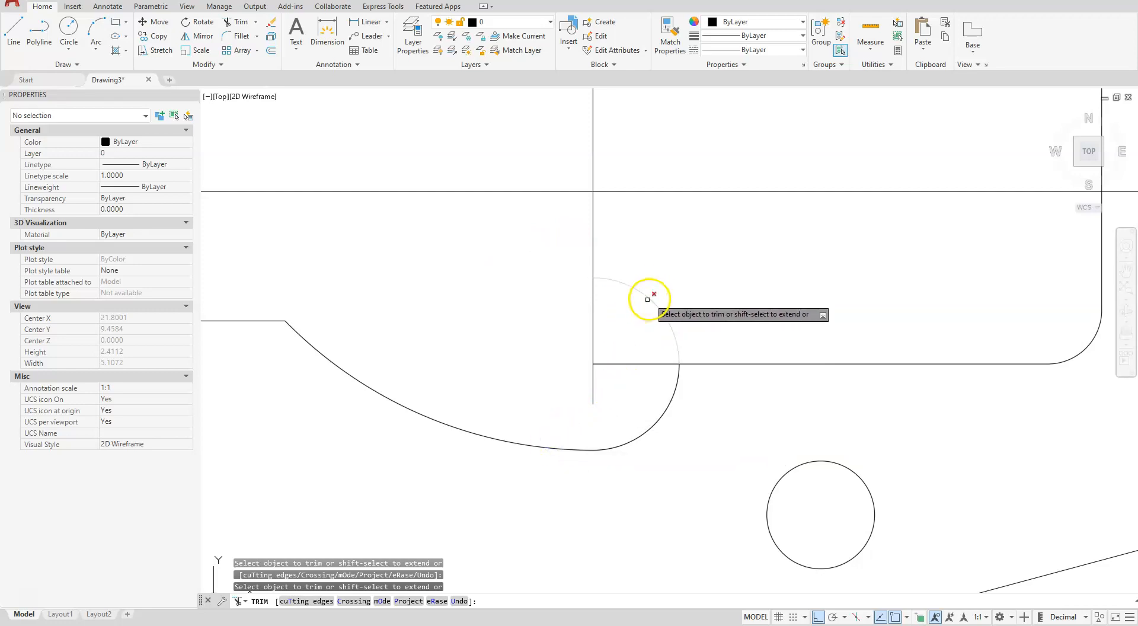
click(618, 364)
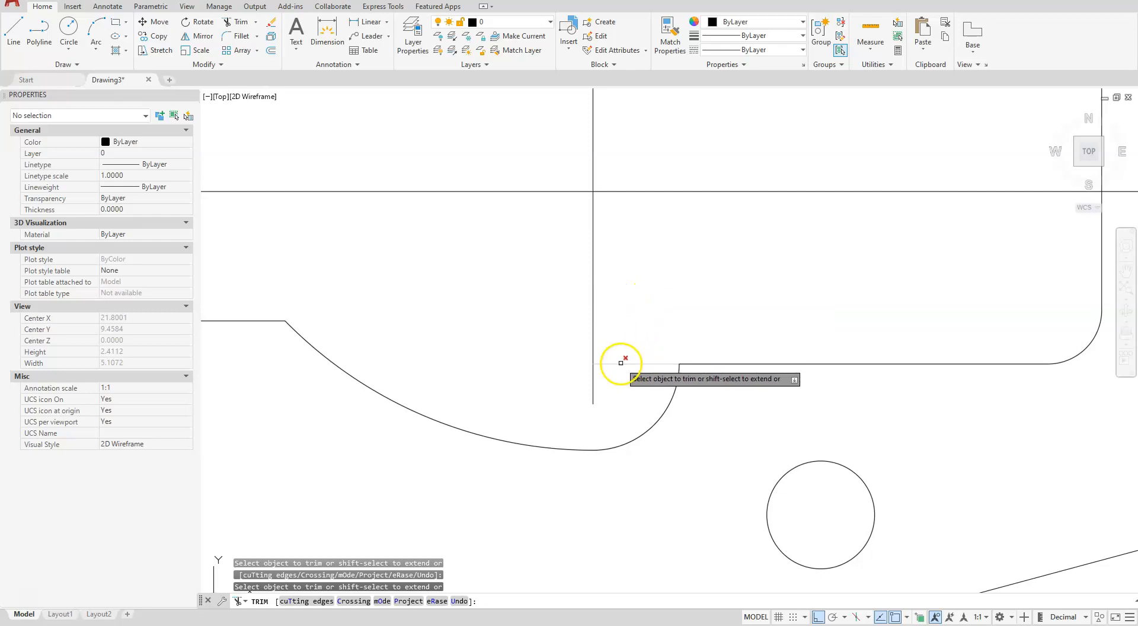
scroll(872, 333, down, 6)
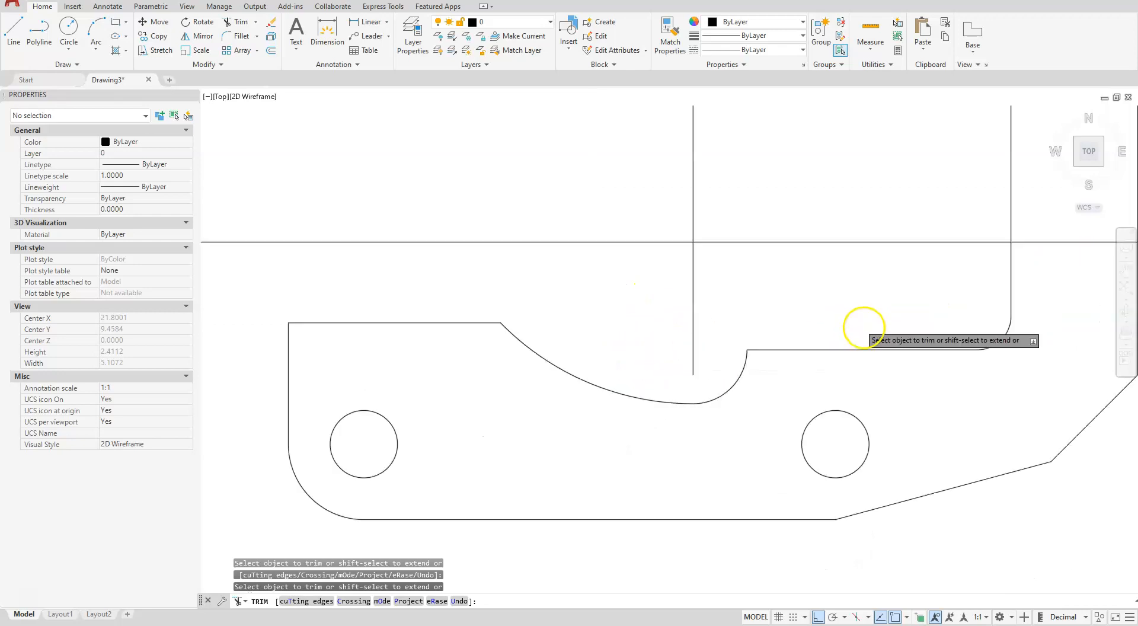
scroll(794, 391, up, 2)
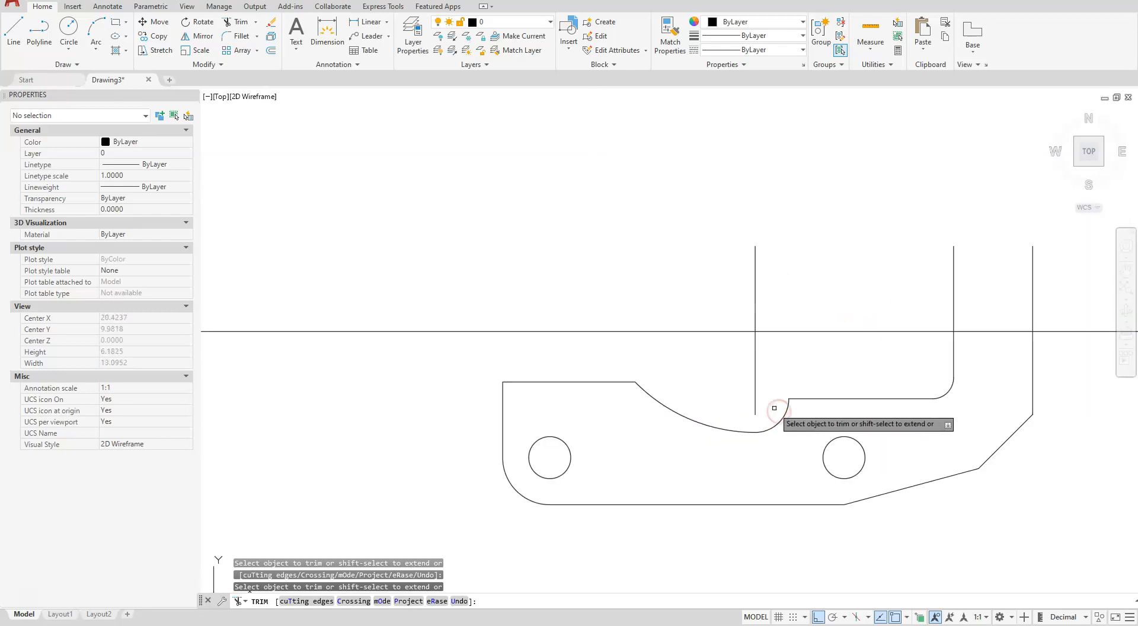
key(Escape)
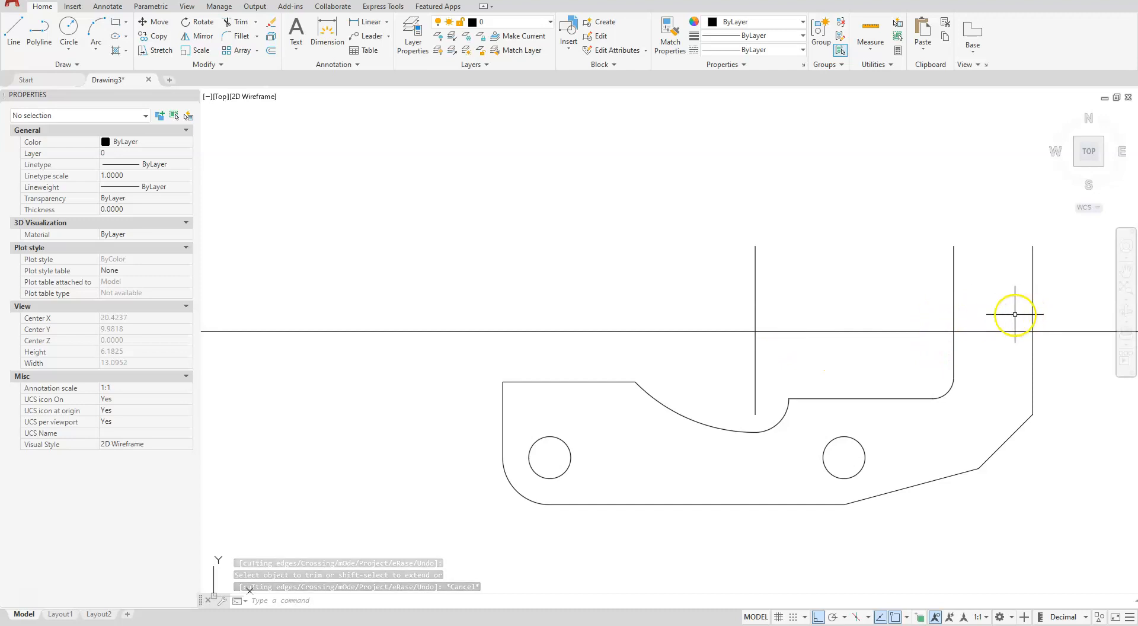
Trim the inner and outer right vertical lines above the horizontal centreline and end the command
click(236, 24)
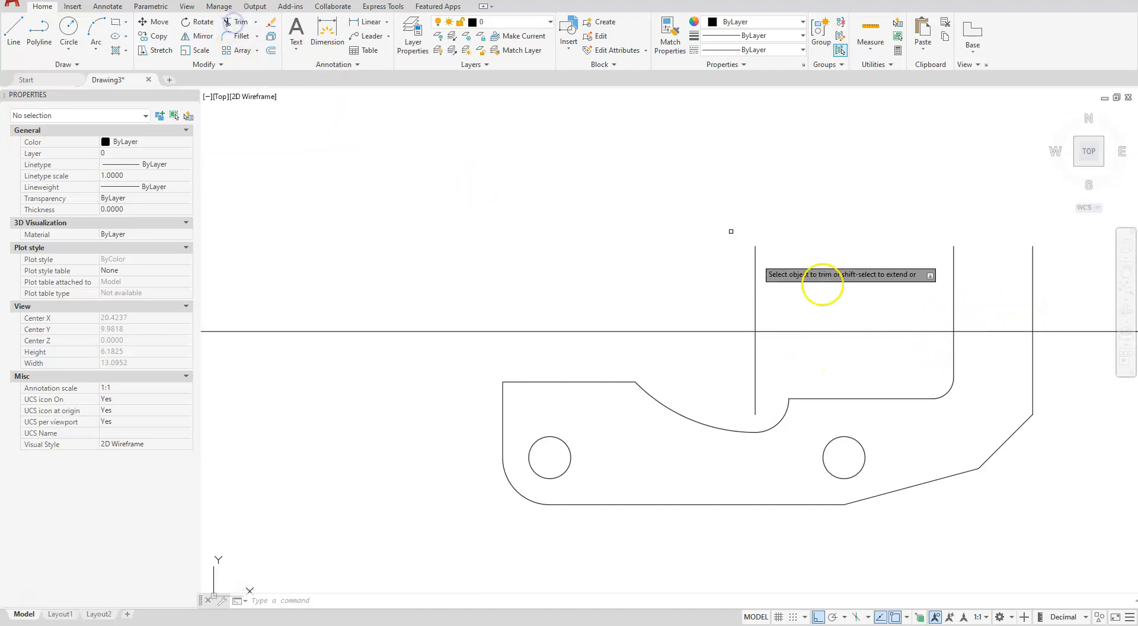
click(954, 304)
click(1034, 308)
key(Escape)
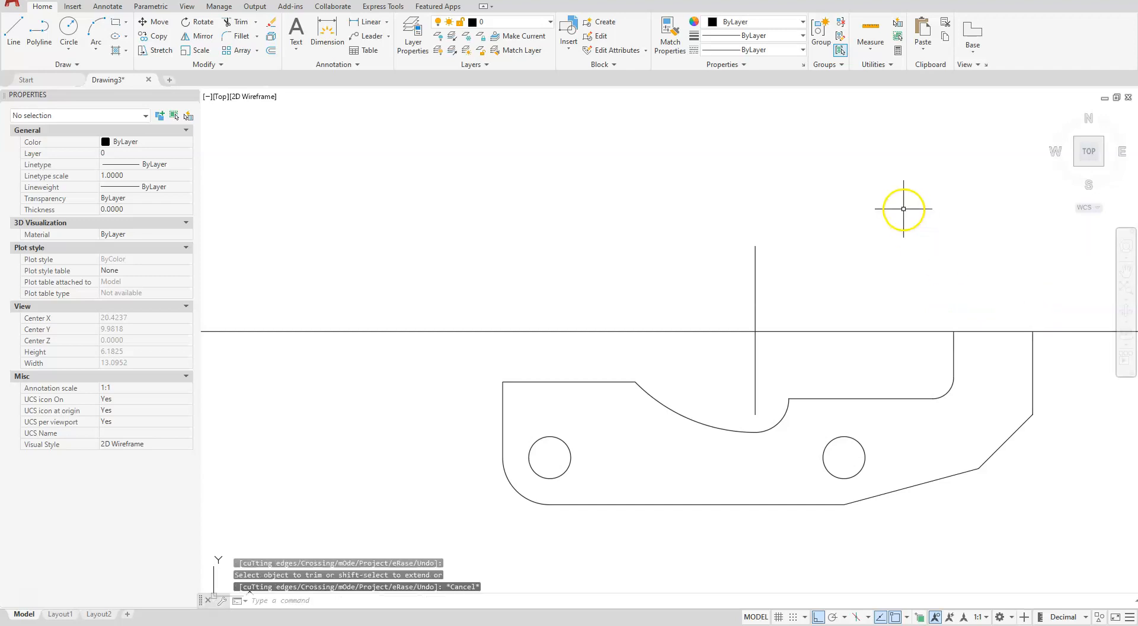
scroll(853, 249, down, 2)
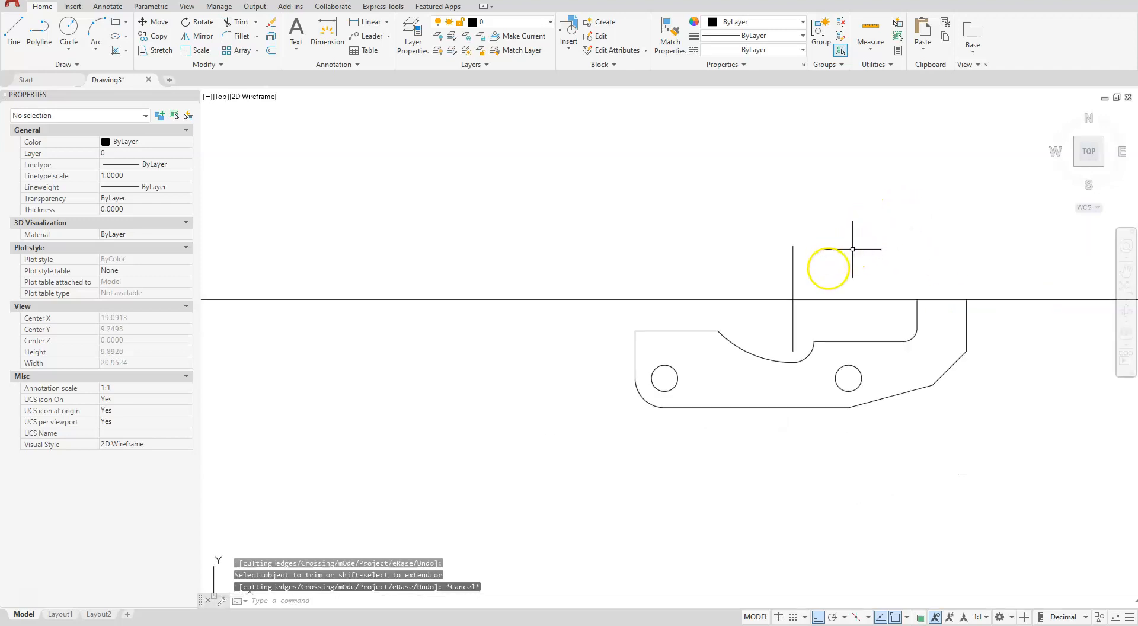
Erase the vertical construction line and the horizontal centreline above the half plate
click(793, 272)
key(Delete)
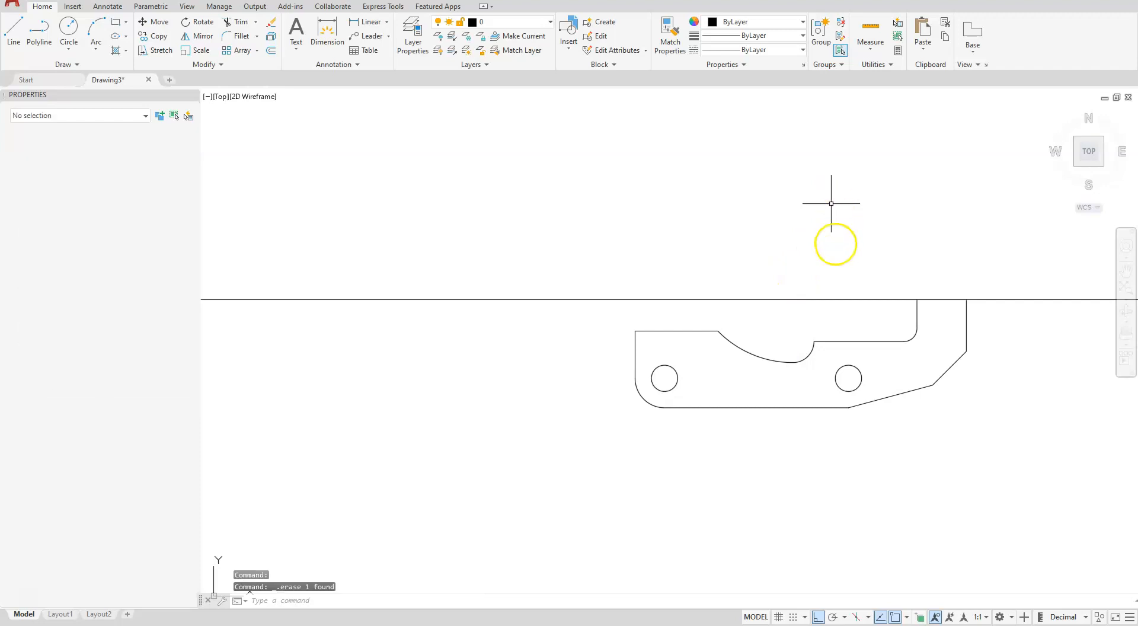
click(851, 300)
key(Delete)
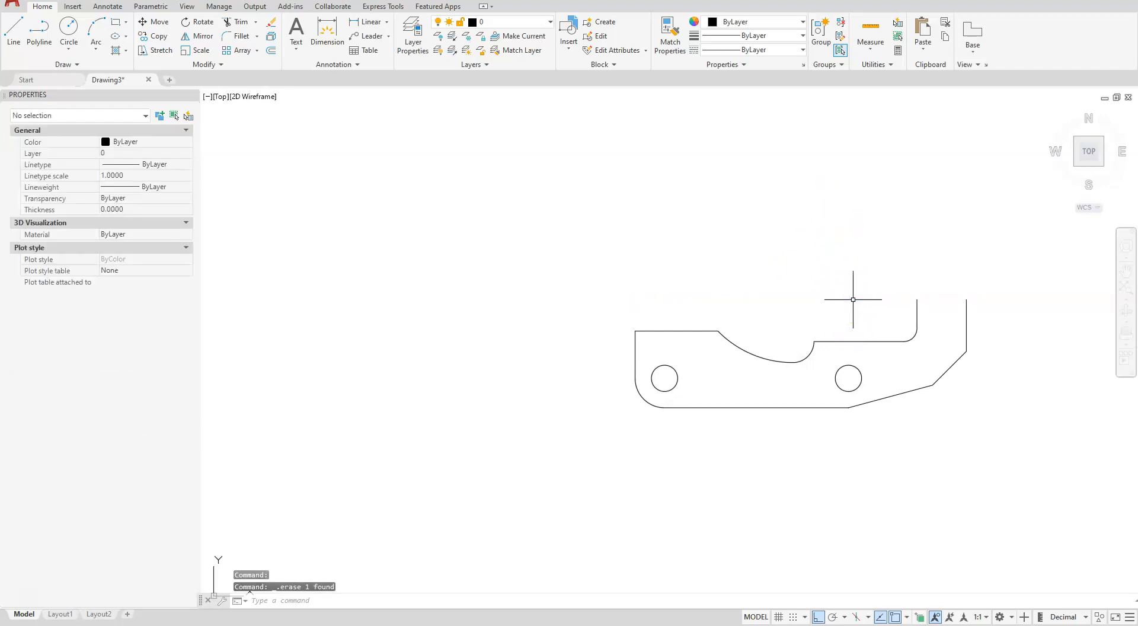
Mirror the complete lower half about the horizontal line through the upper ends of the right vertical edges, keeping the source objects
click(202, 37)
click(608, 262)
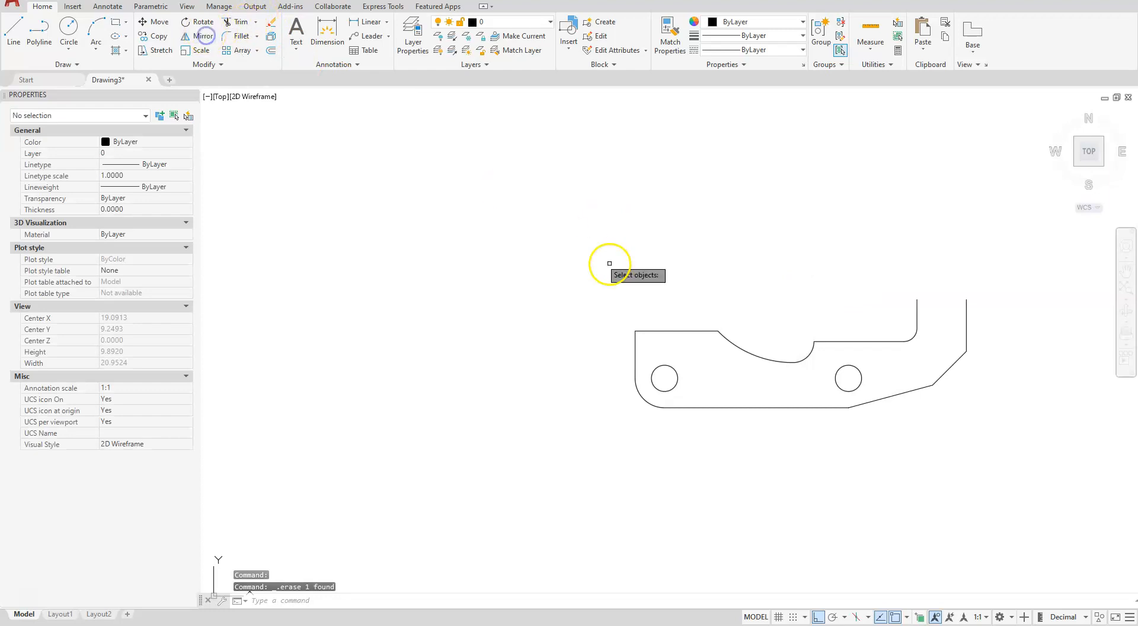
click(1006, 422)
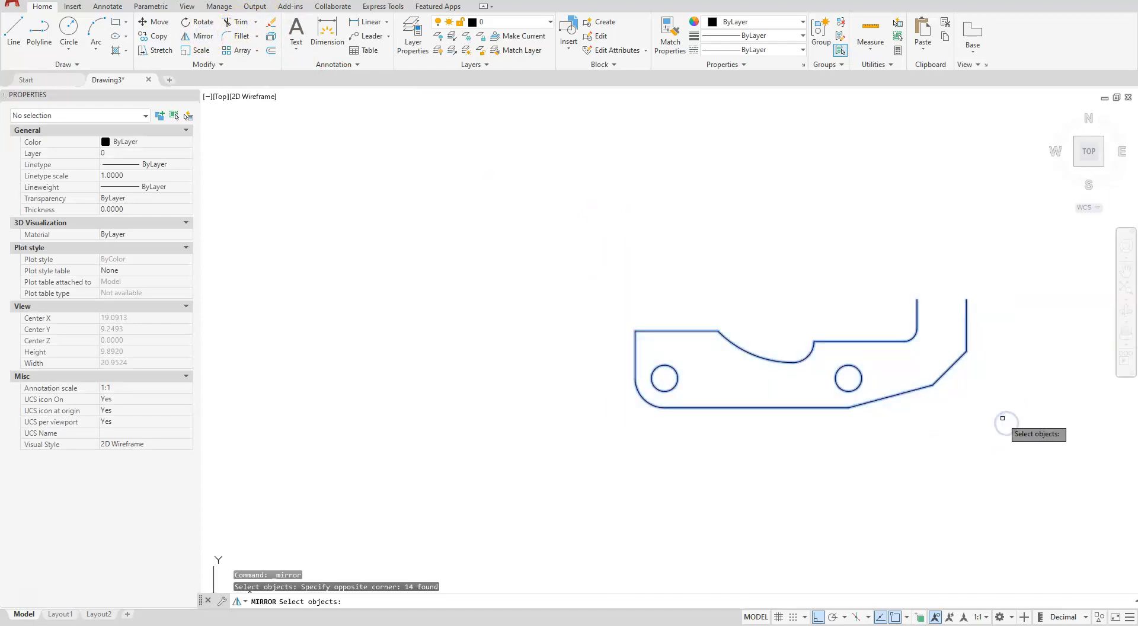
key(Return)
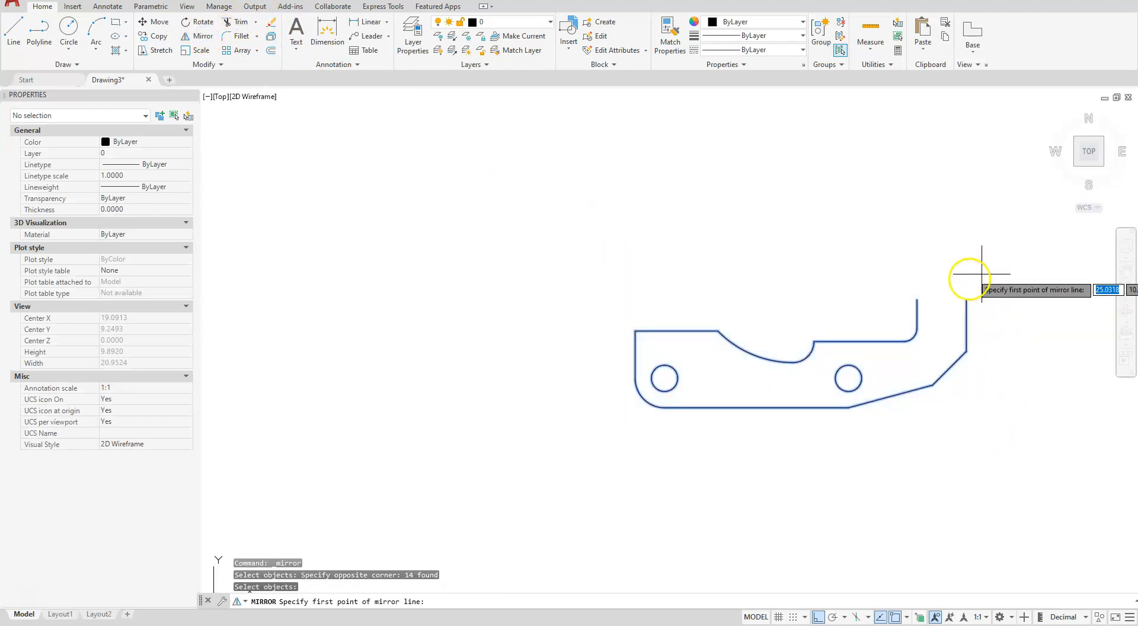
click(964, 299)
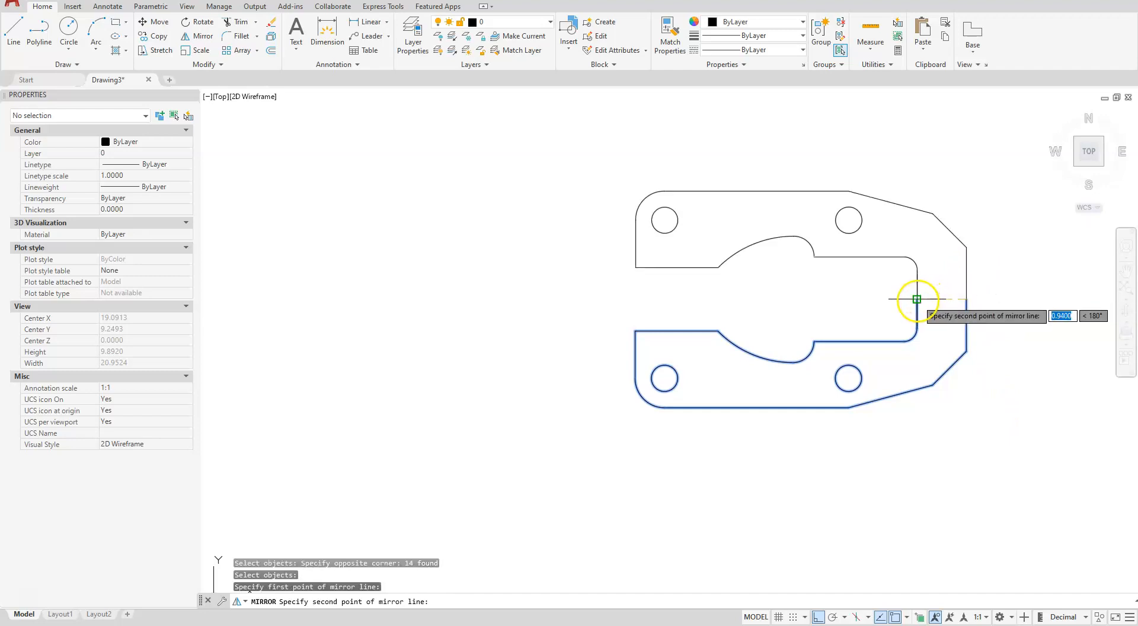
click(882, 295)
right_click(918, 300)
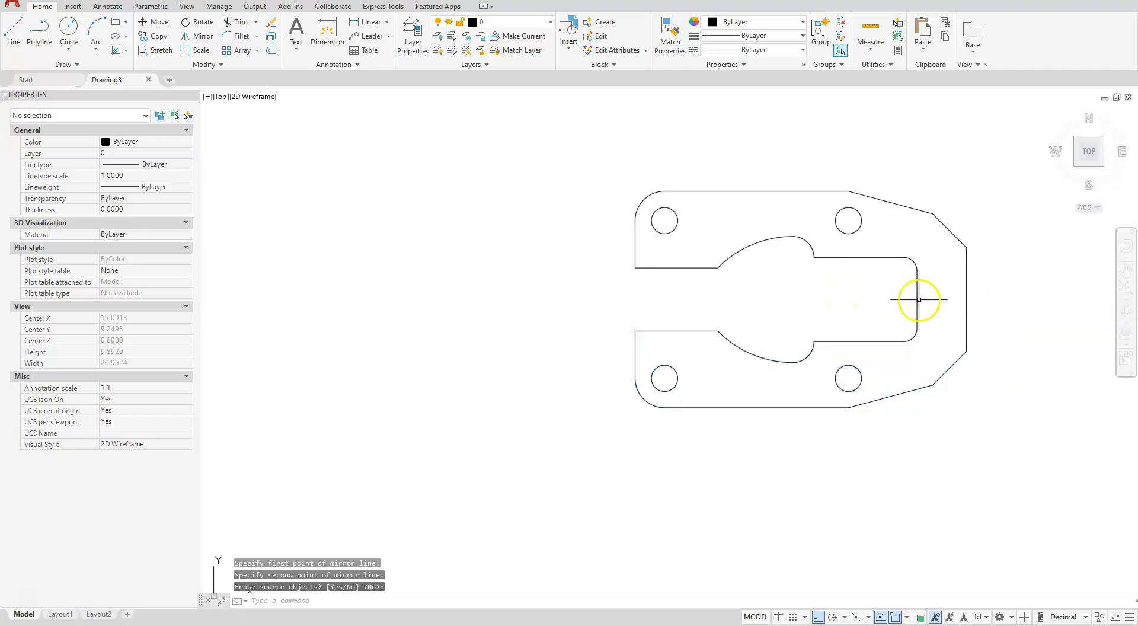
Join the two collinear vertical segments at the slot's closed right end into one line
scroll(935, 297, up, 5)
scroll(776, 328, down, 2)
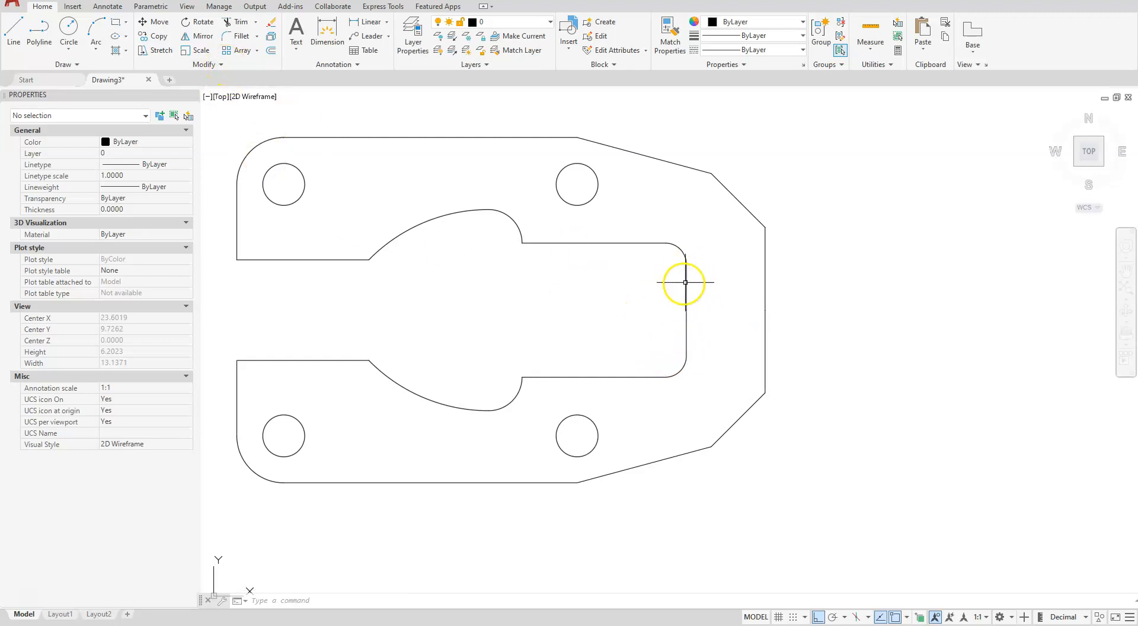
click(706, 295)
click(641, 348)
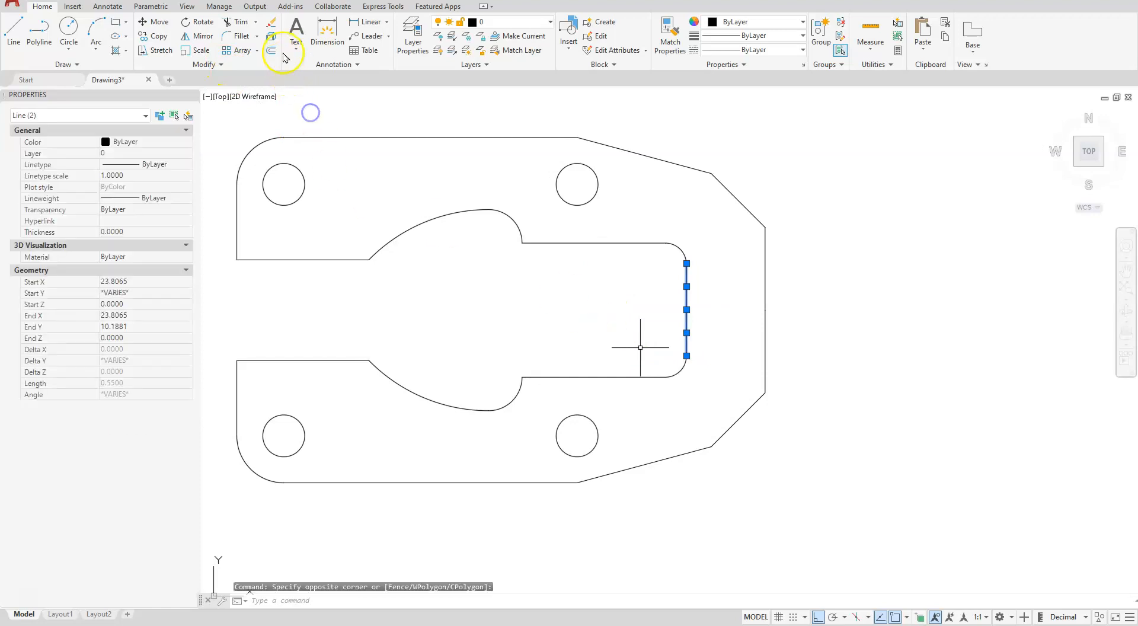
click(213, 62)
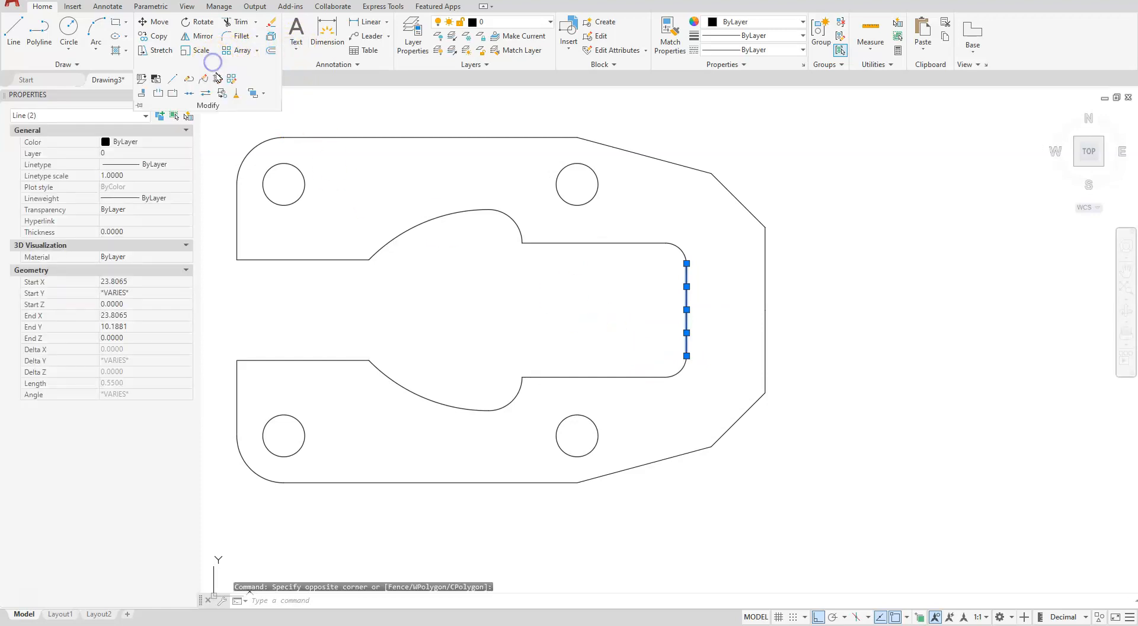
click(188, 94)
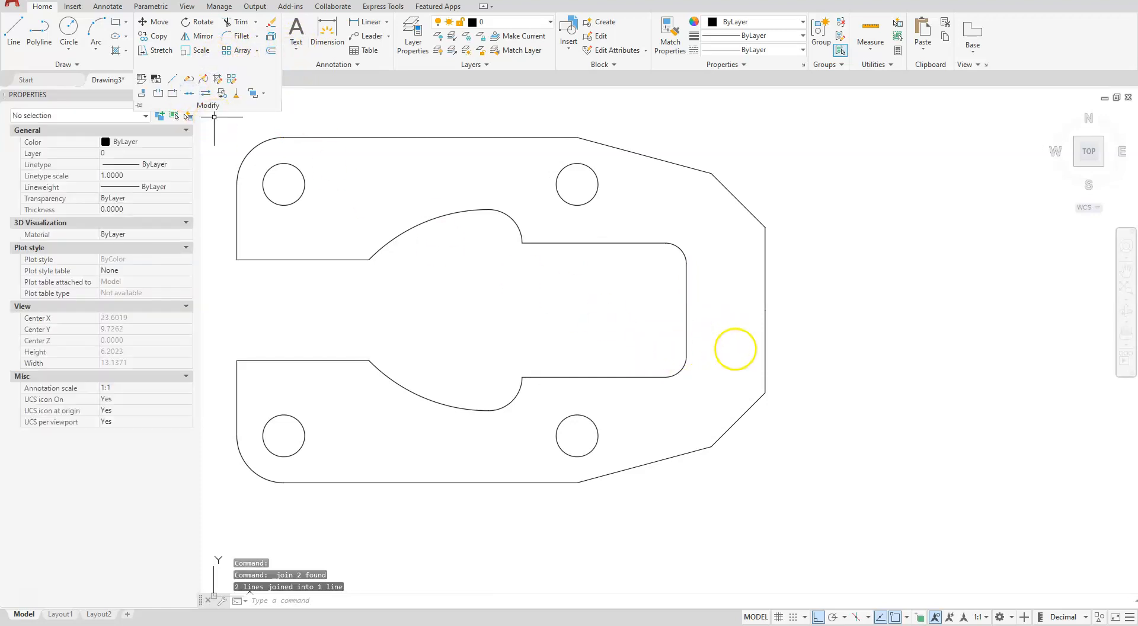
Run Overkill on the whole plate with tolerance 0.000001, combining co-linear objects that overlap or align end to end
click(213, 64)
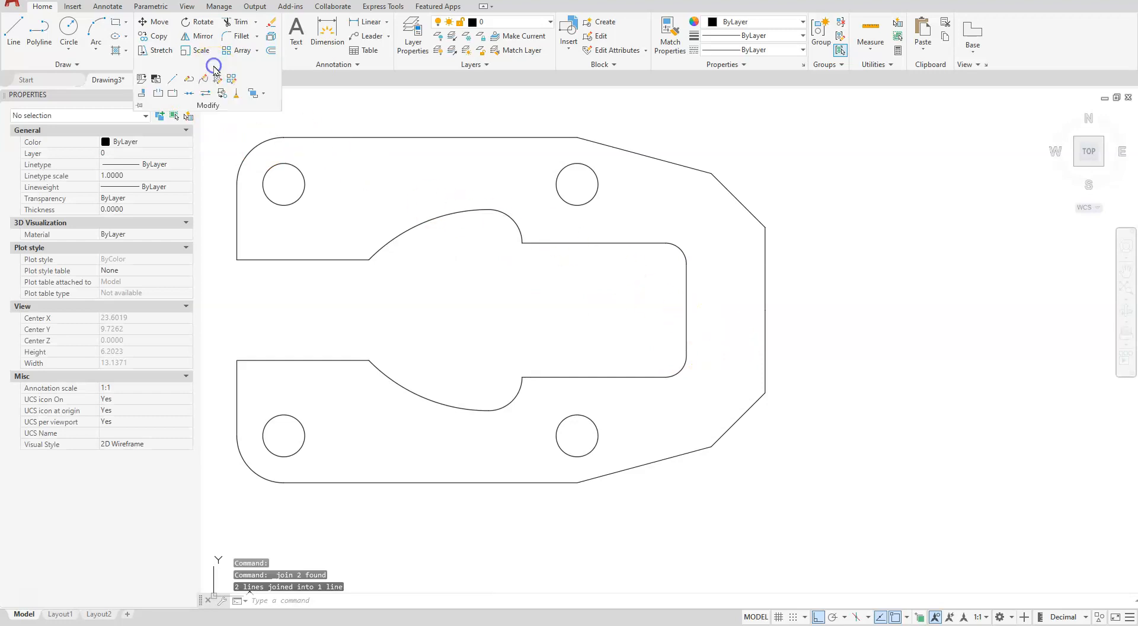
click(237, 95)
scroll(516, 287, down, 2)
click(303, 172)
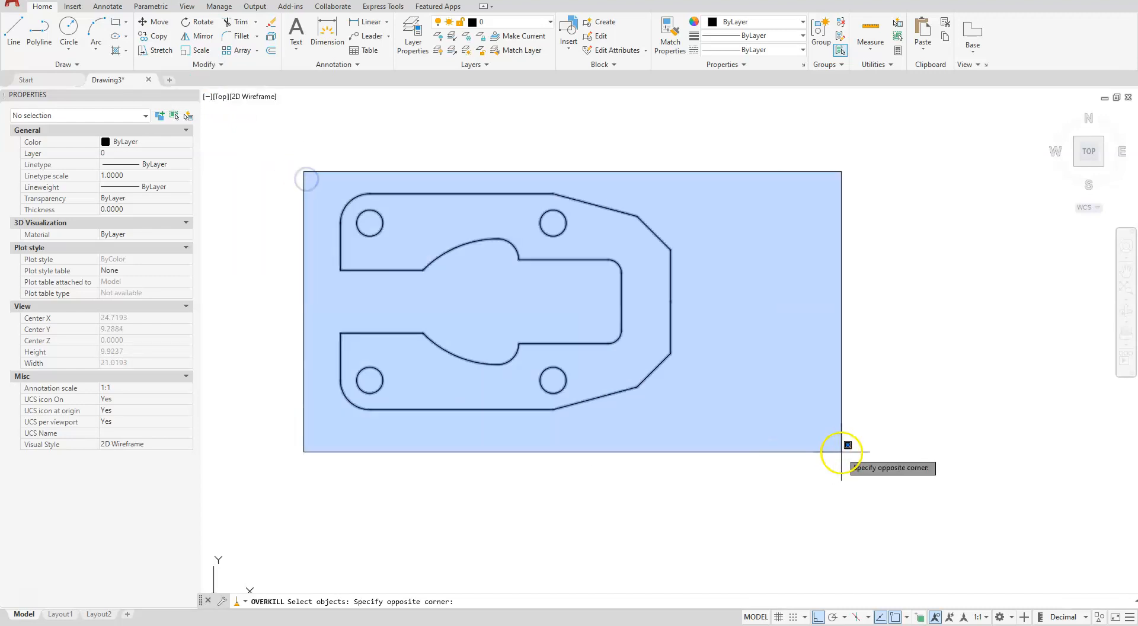
click(841, 451)
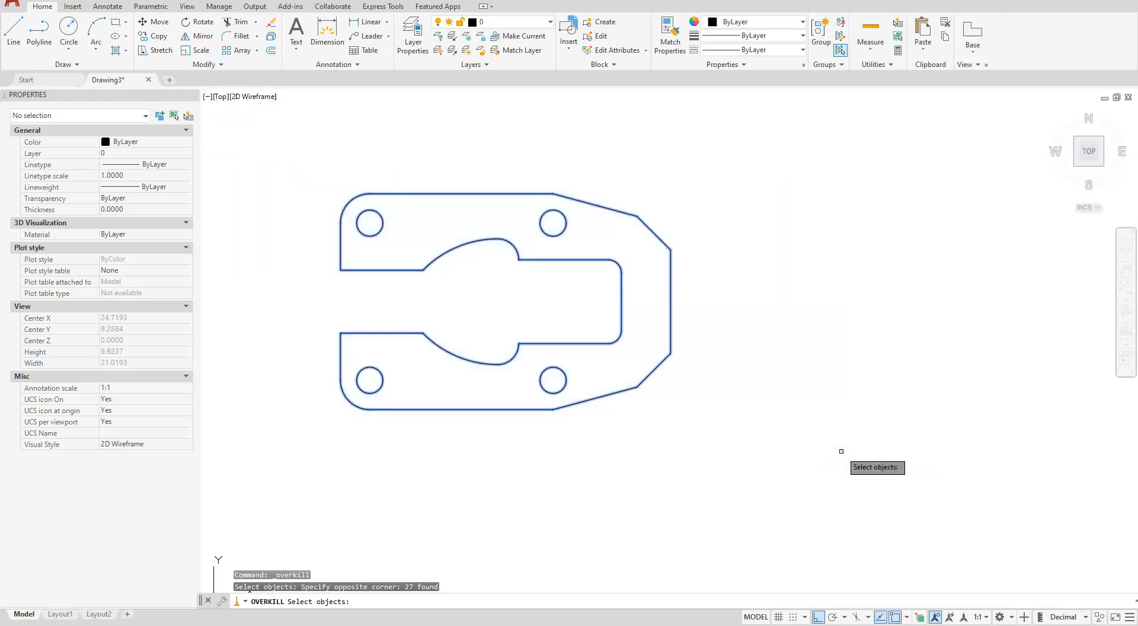
key(Return)
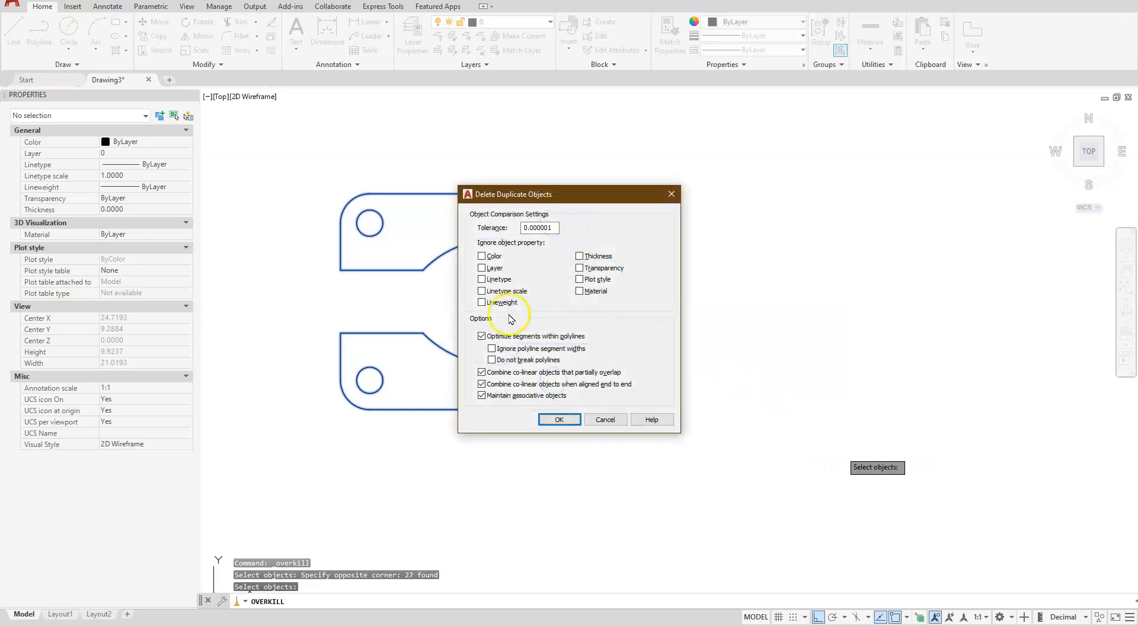
click(557, 419)
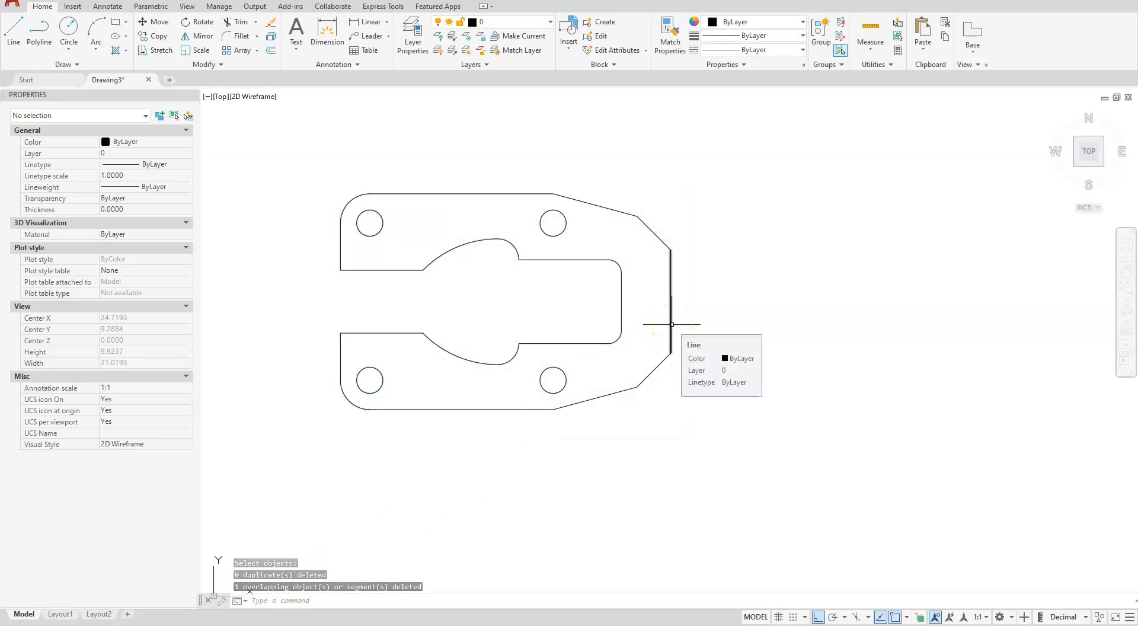
With Ortho and object snap off, draw a five-segment zigzag polyline across the upper arm, just left of the upper-right hole
scroll(616, 332, down, 2)
scroll(554, 332, up, 4)
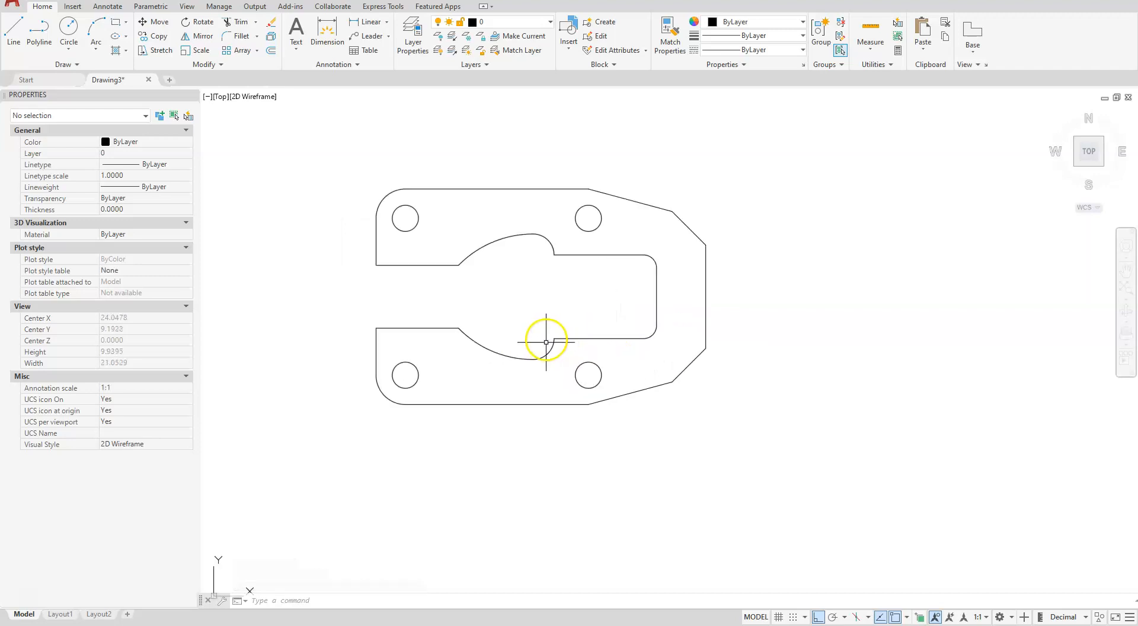
mouse_move(558, 338)
middle_down()
mouse_move(619, 433)
mouse_move(606, 462)
middle_up()
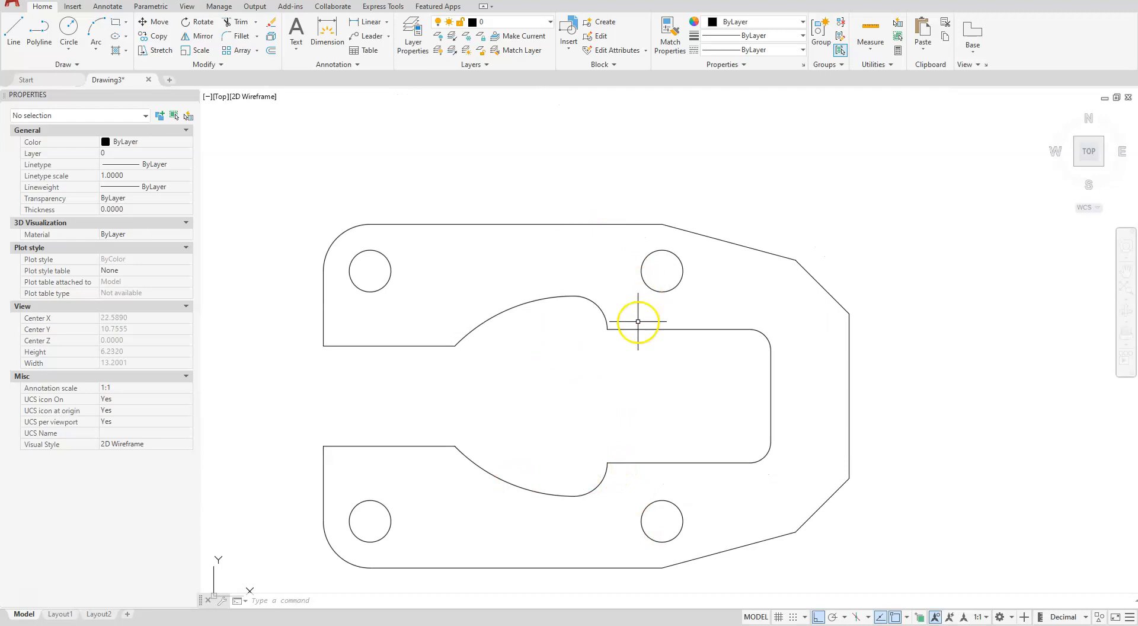
middle_drag(657, 320, 630, 381)
scroll(586, 348, up, 4)
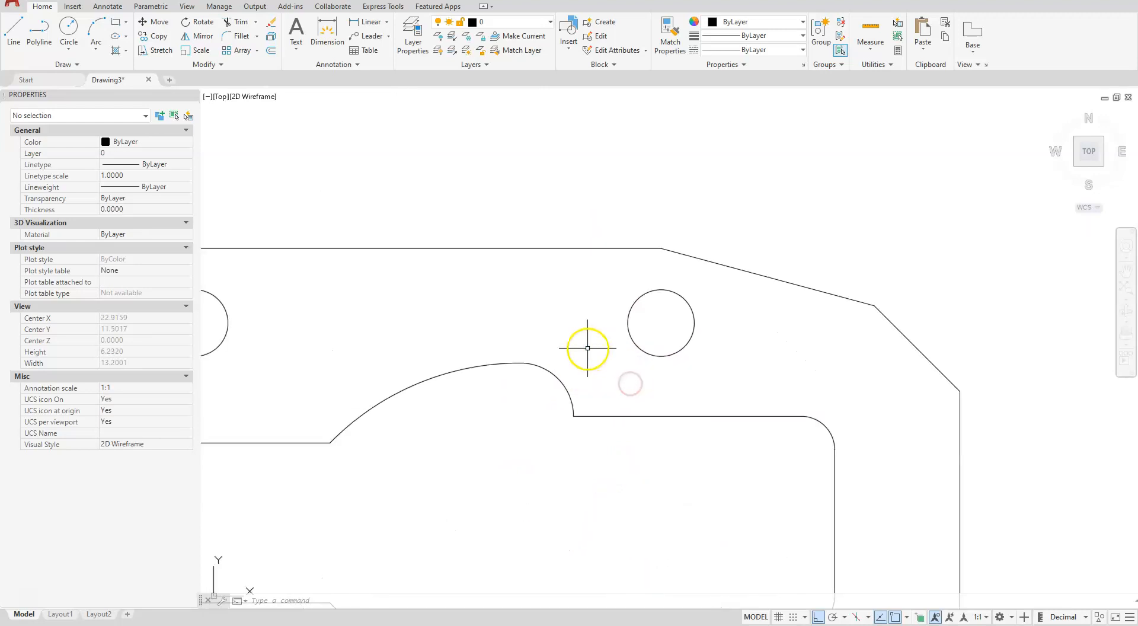
click(37, 35)
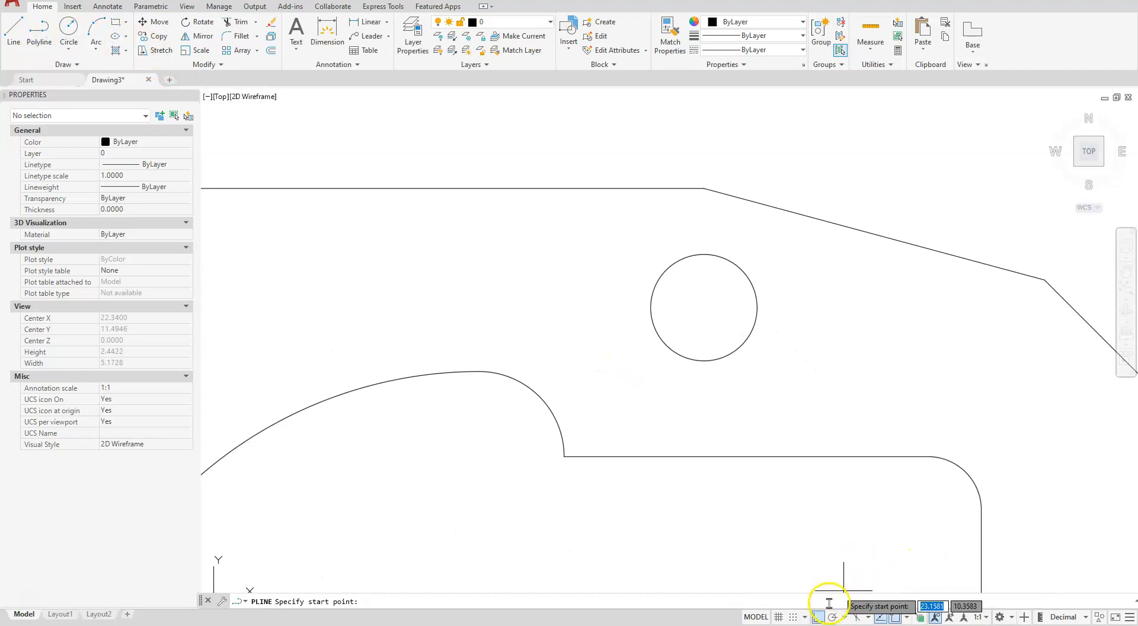
click(817, 617)
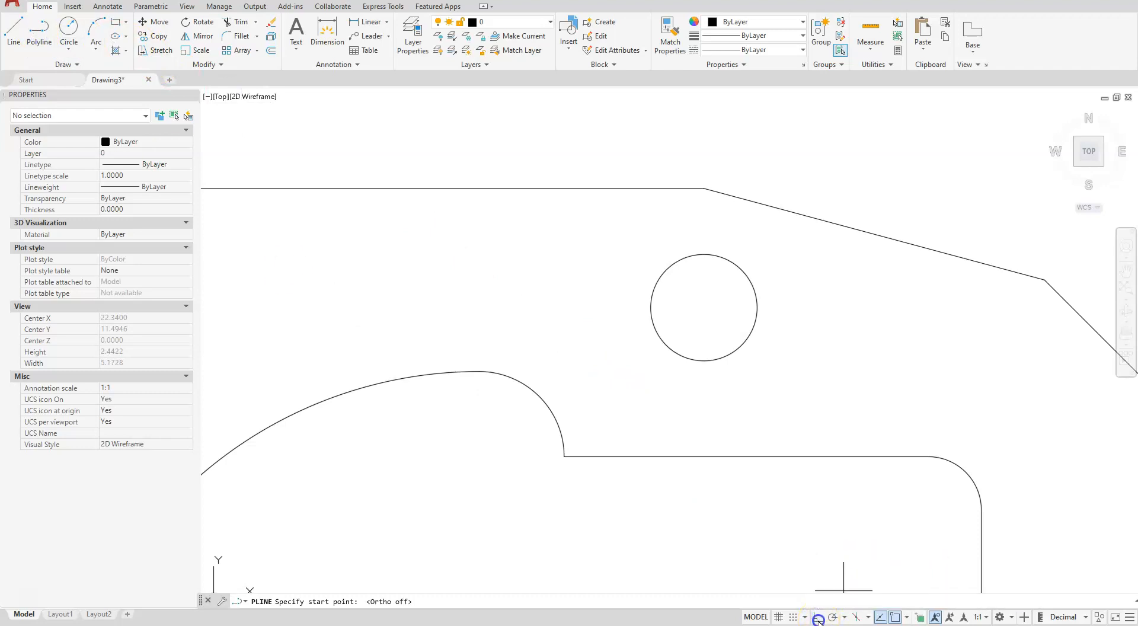
click(897, 617)
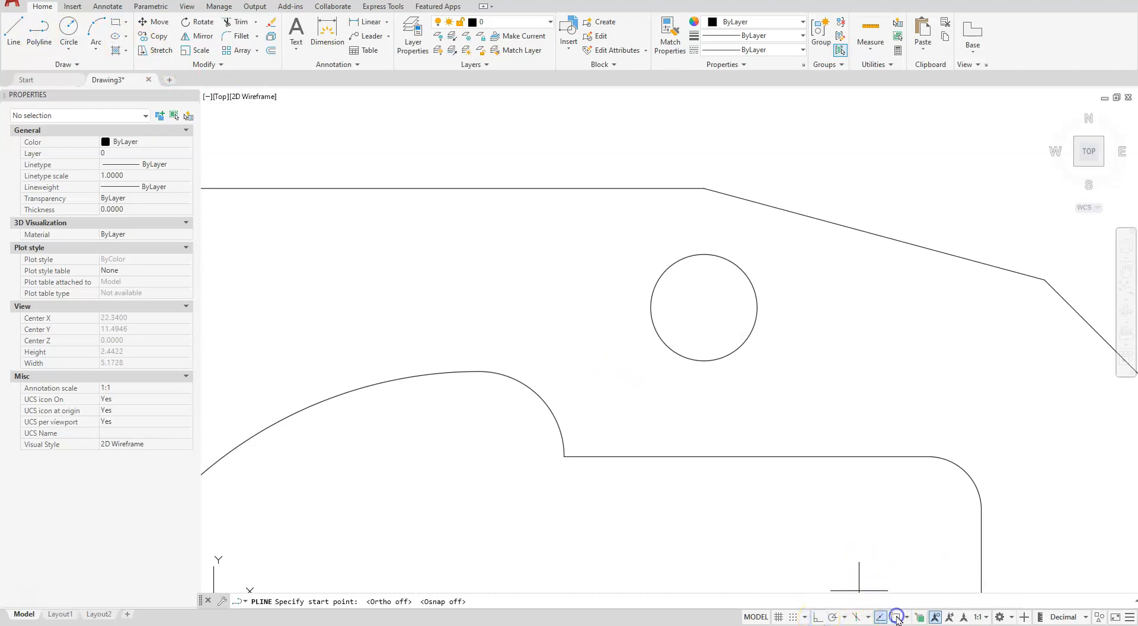
click(565, 173)
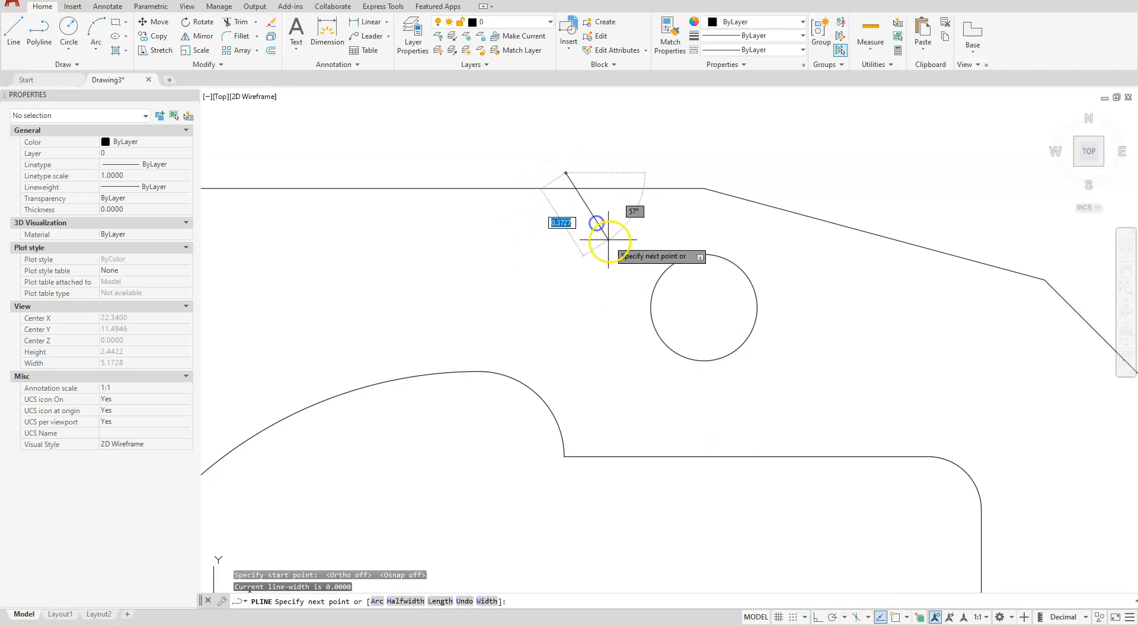
click(609, 241)
click(594, 288)
click(642, 352)
click(603, 409)
click(650, 501)
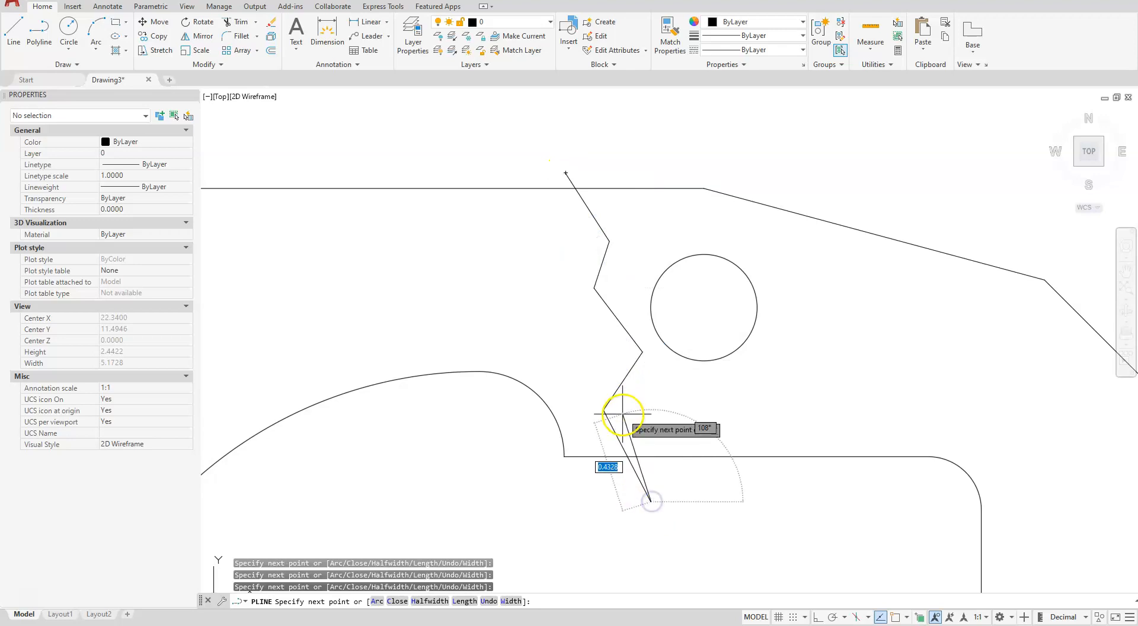
key(Escape)
Draw a four-segment zigzag polyline from inside the slot's lower-right corner across to beyond the plate's outer right edge
scroll(658, 276, down, 4)
scroll(801, 457, up, 5)
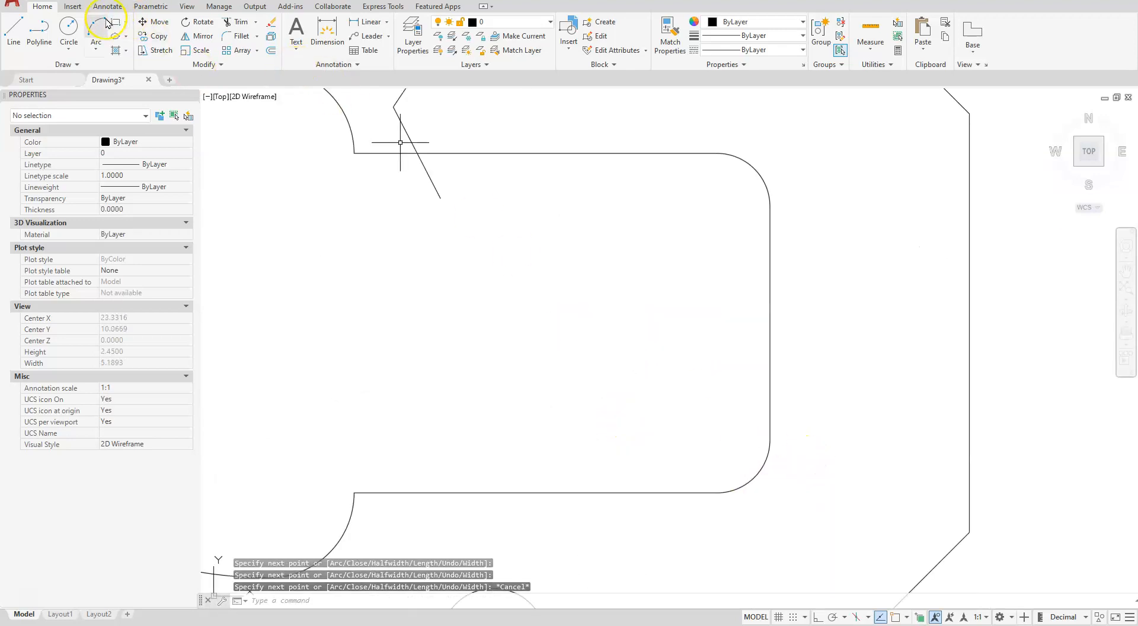
click(12, 33)
click(39, 32)
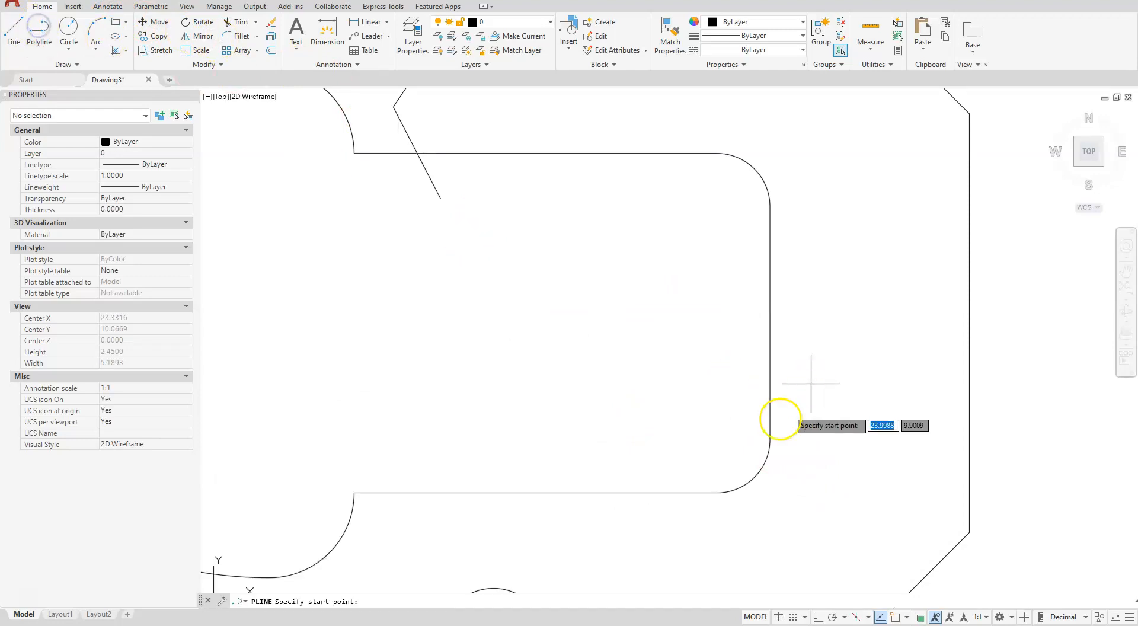
click(741, 447)
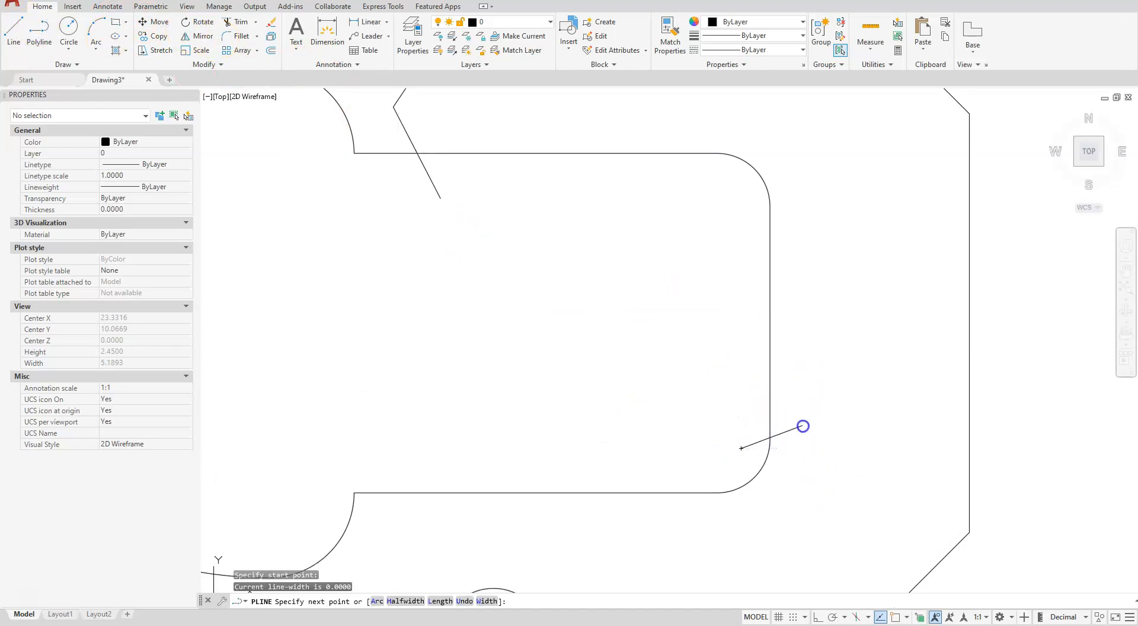
click(802, 425)
click(851, 452)
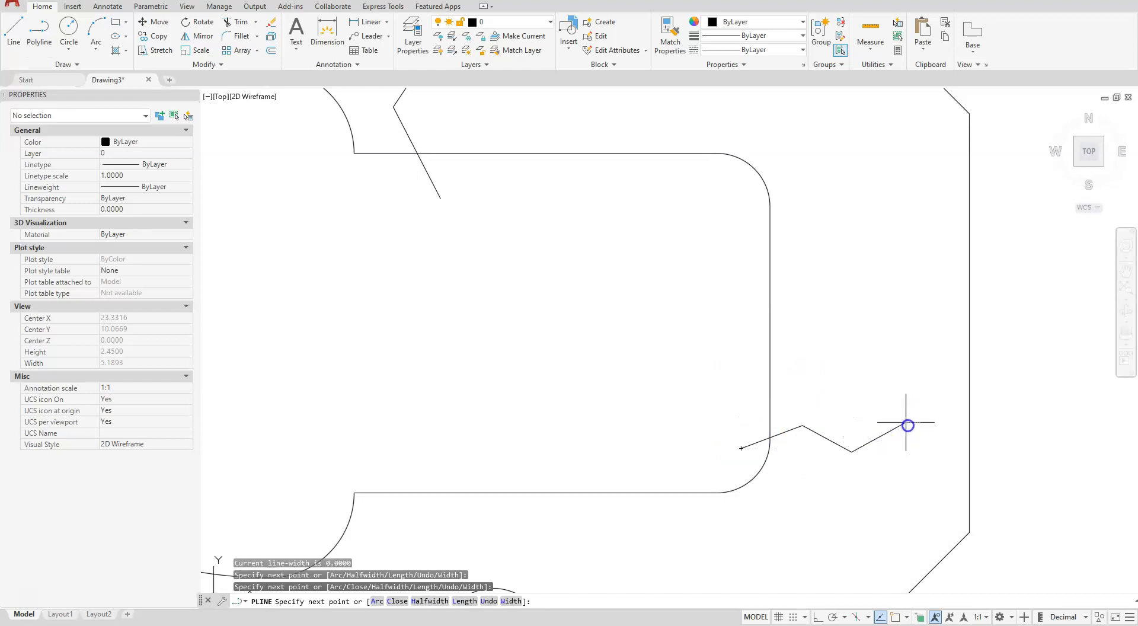
click(905, 423)
click(993, 465)
key(Escape)
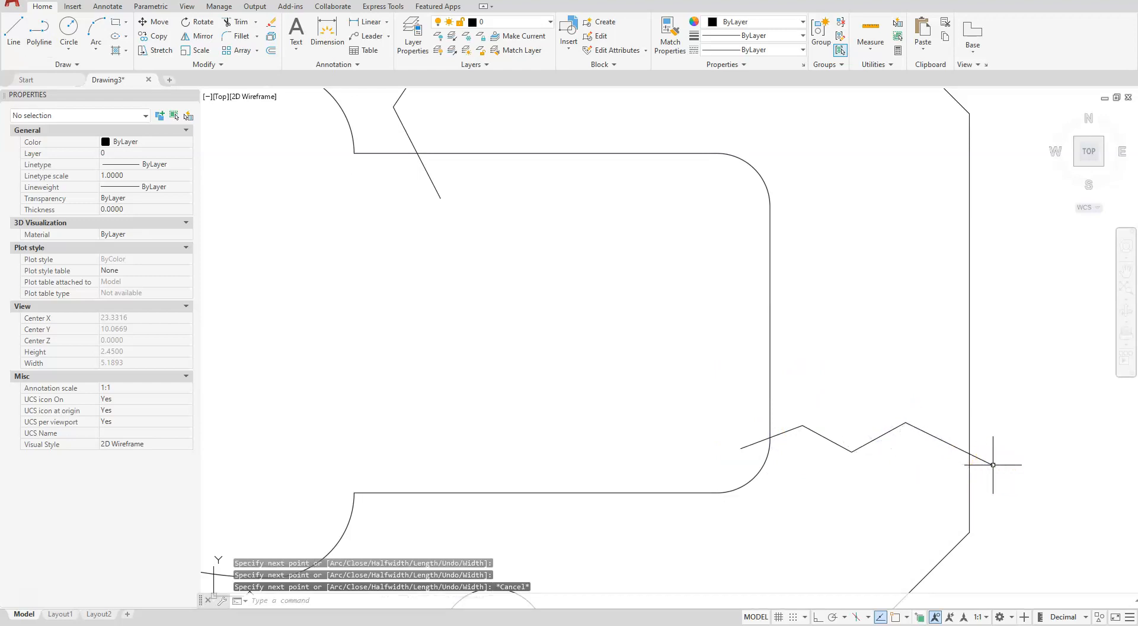
Trim the overhanging ends of both zigzag break lines back to the plate's outer and slot edges, and end the trim
scroll(844, 453, down, 5)
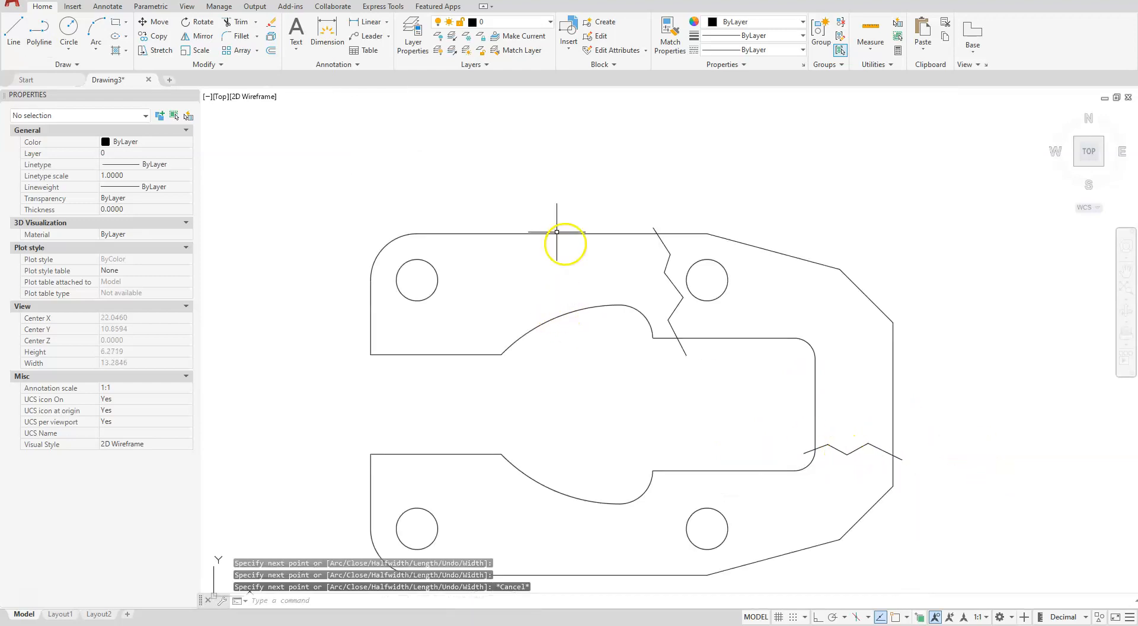
click(238, 26)
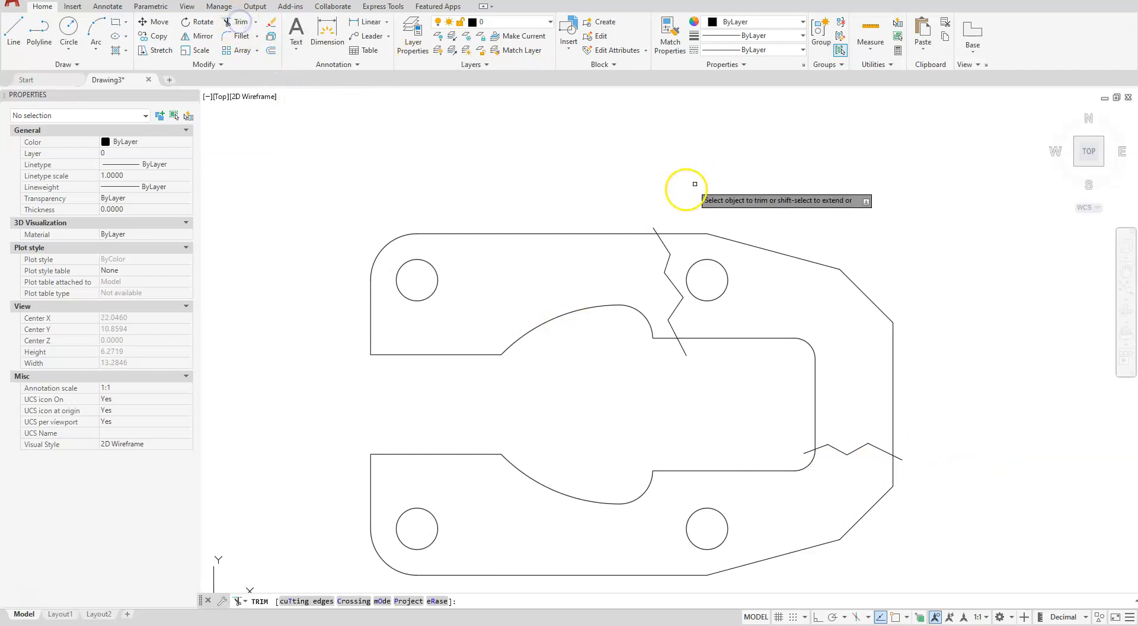
click(683, 348)
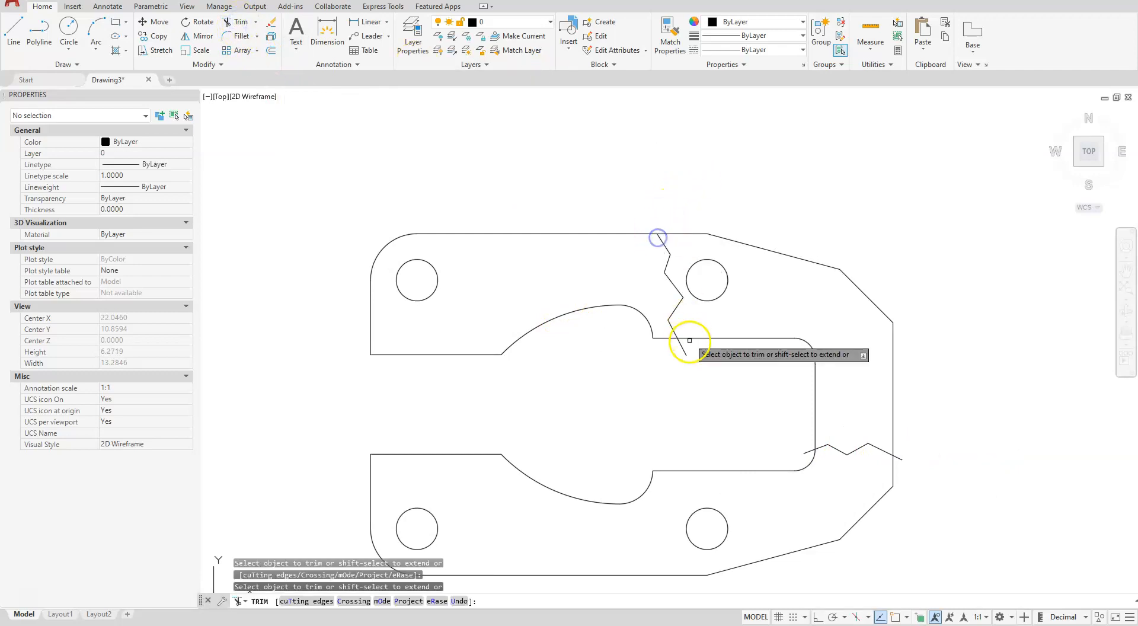
click(806, 451)
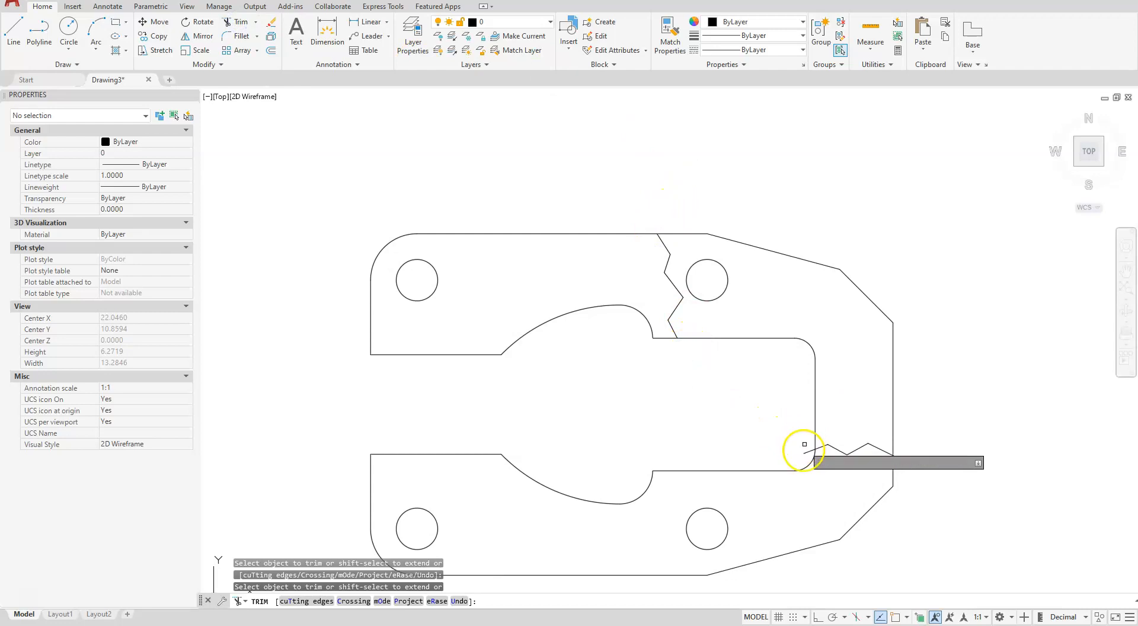
click(901, 457)
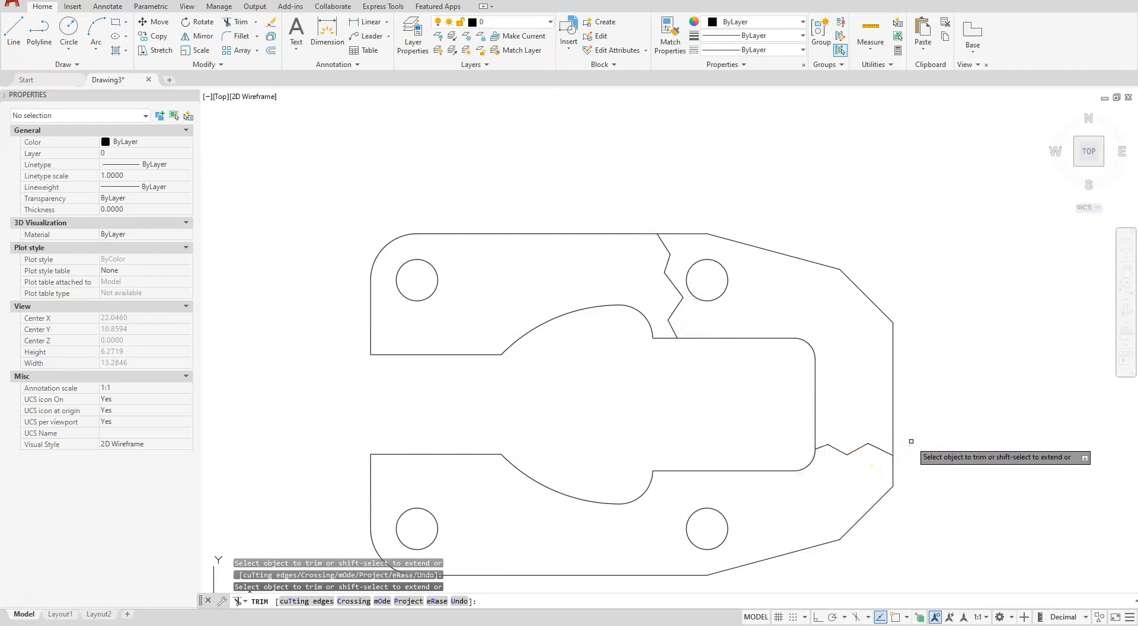
key(Escape)
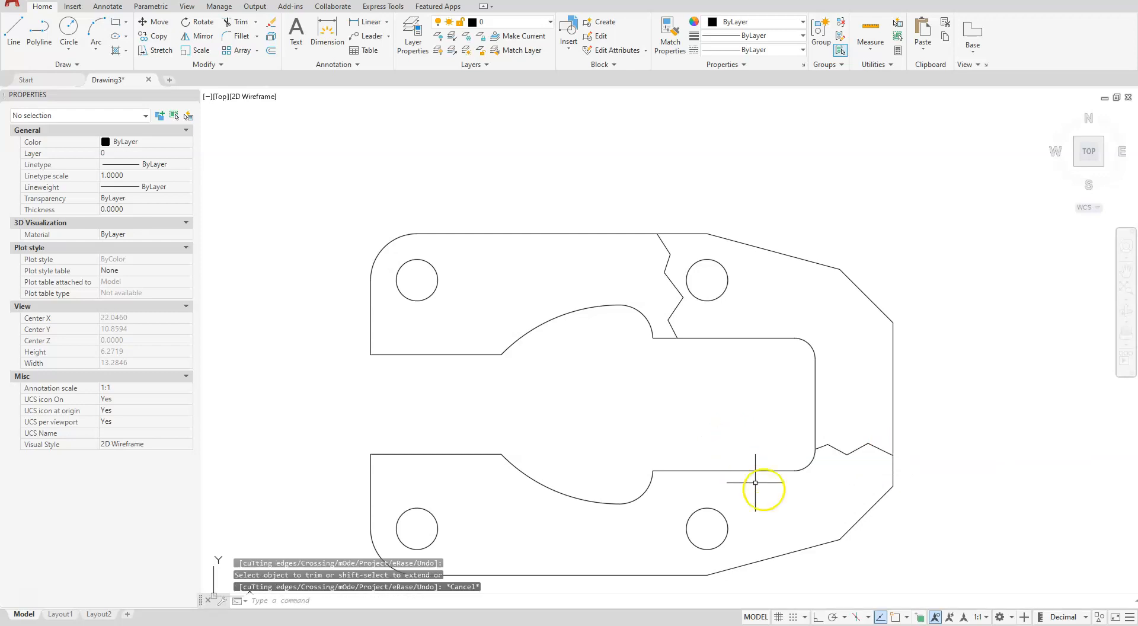
Turn object snap back on and hatch the plate area between the two zigzag break lines with the ANSI32 pattern
click(895, 618)
scroll(610, 381, up, 3)
scroll(774, 343, up, 2)
scroll(771, 363, down, 5)
scroll(599, 429, up, 4)
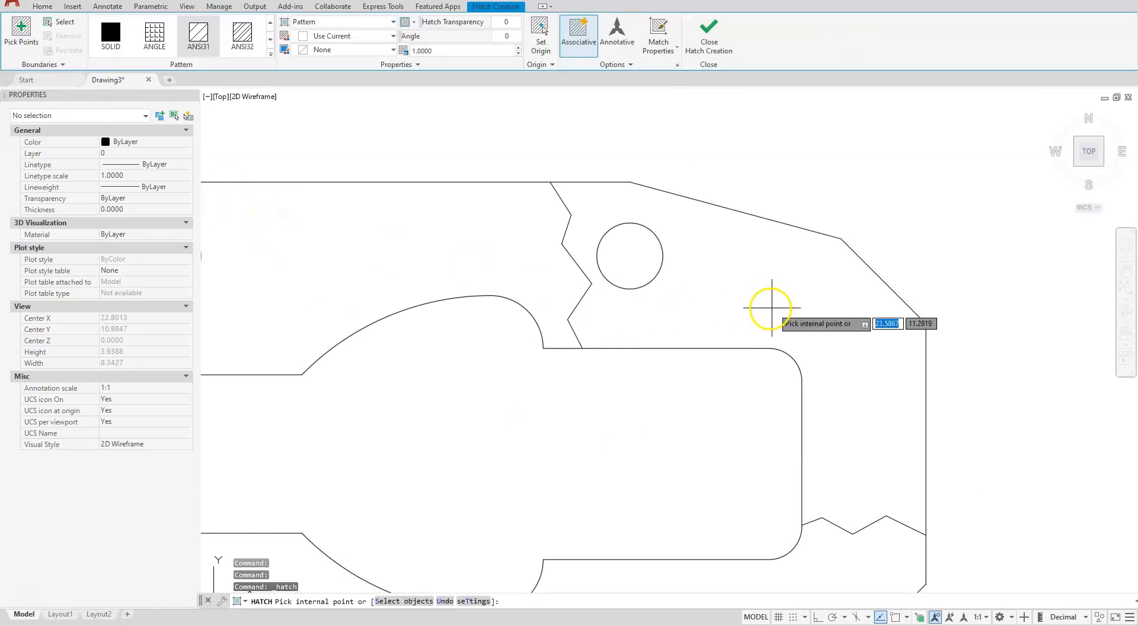
click(747, 287)
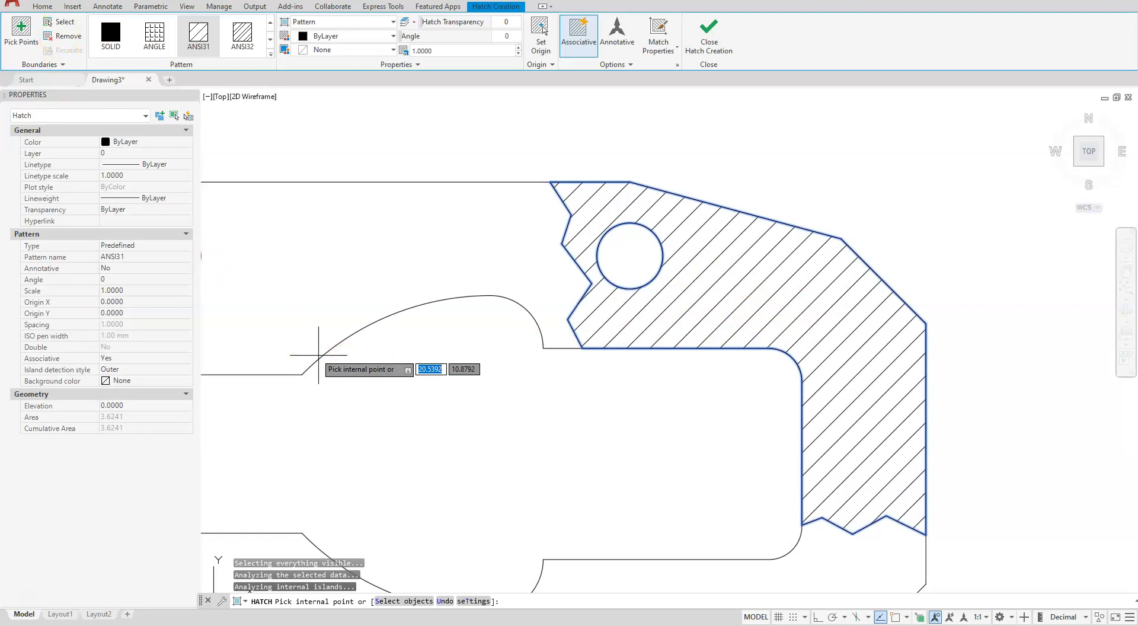
click(242, 43)
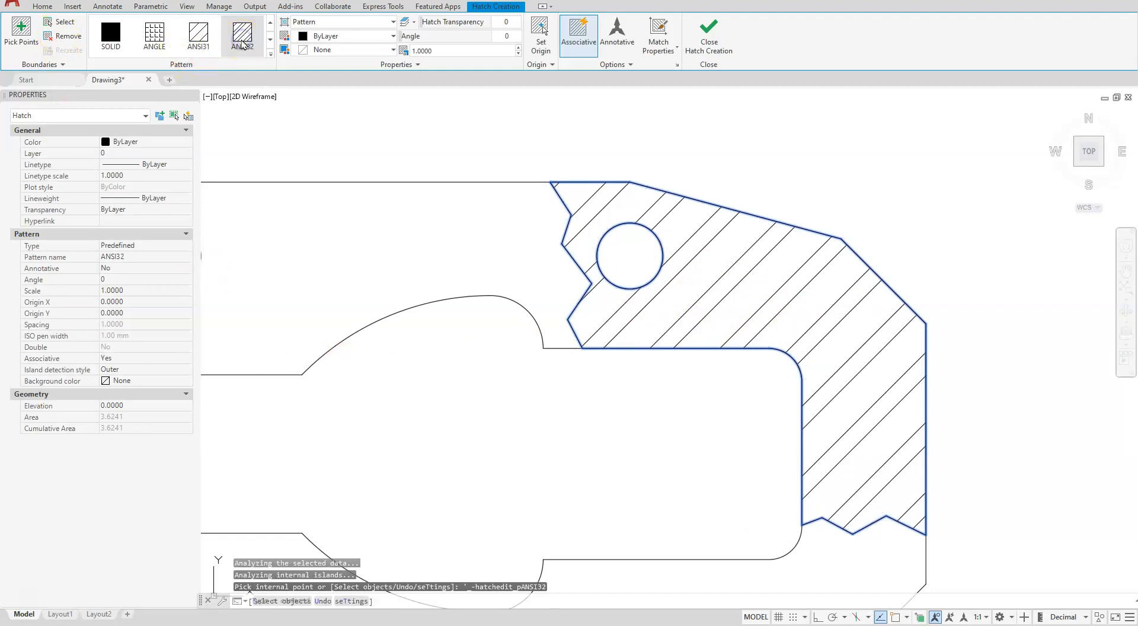
click(882, 437)
click(711, 39)
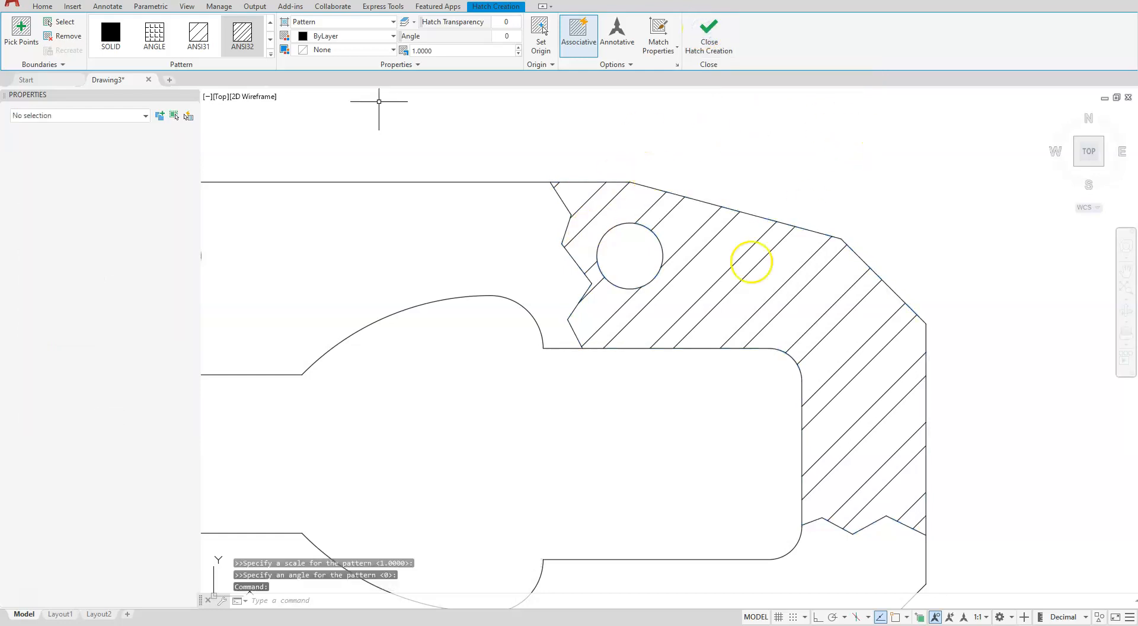
scroll(852, 125, down, 2)
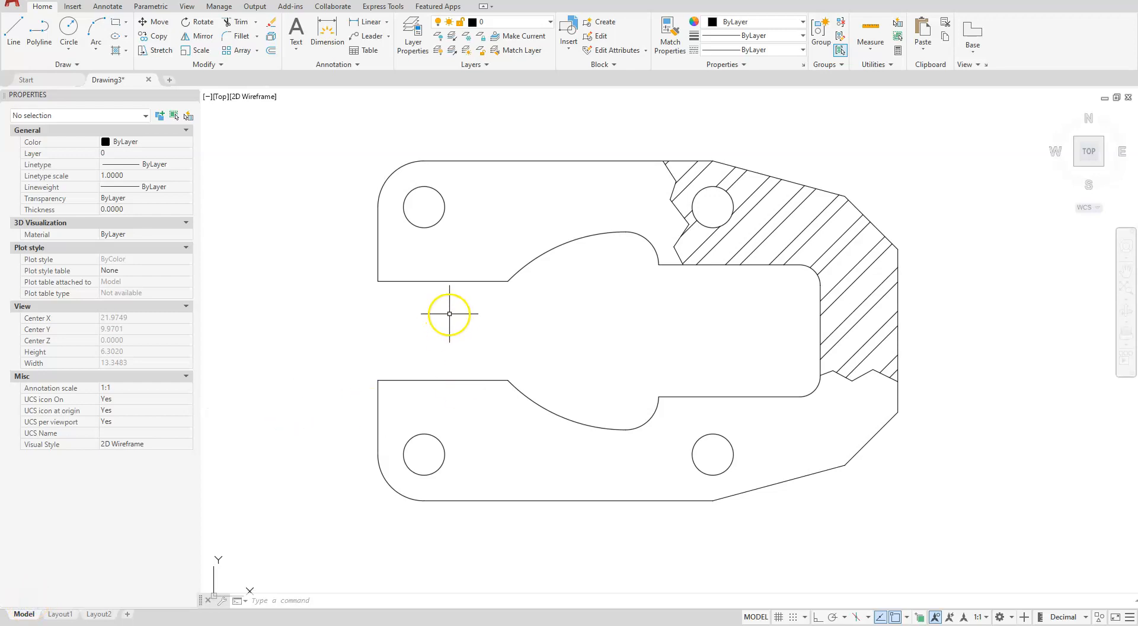
Insert the B SIZE.dwg title block with CLASSICINSERT at 0,0,0, with scale 1 and rotation 0
scroll(446, 352, down, 2)
middle_drag(454, 340, 482, 358)
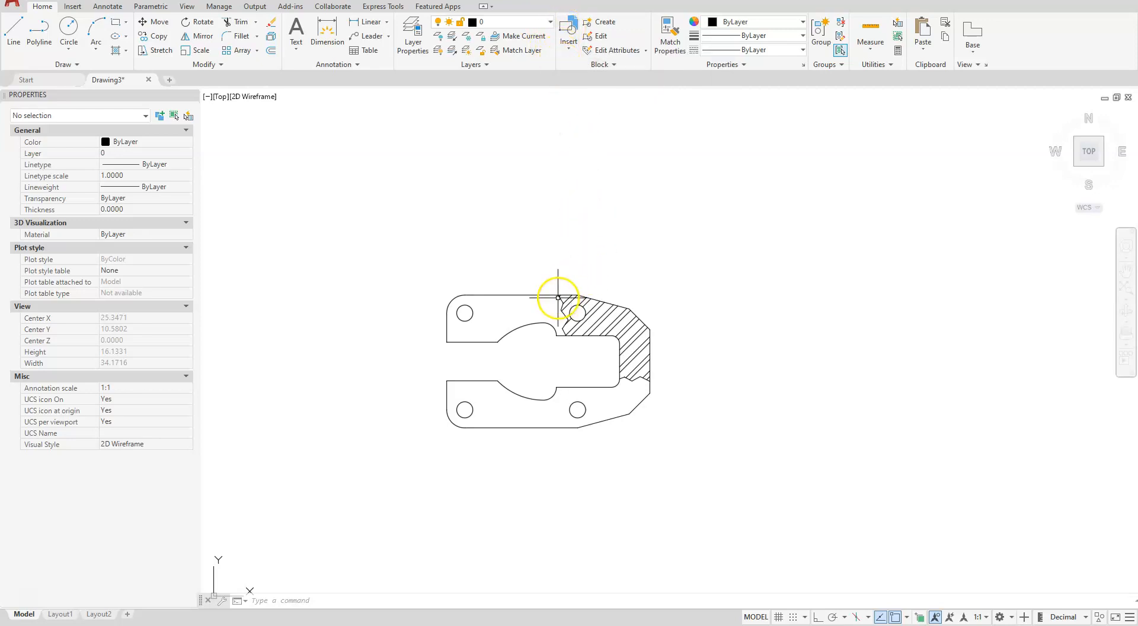
scroll(557, 297, up, 2)
text(CLASSICINSERT)
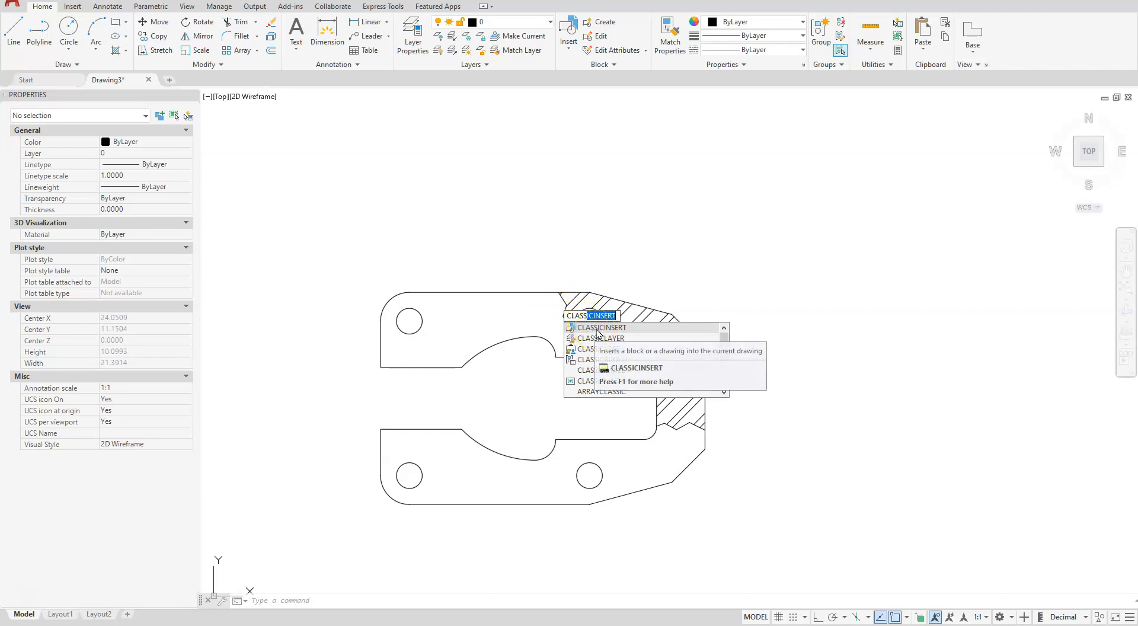
click(597, 329)
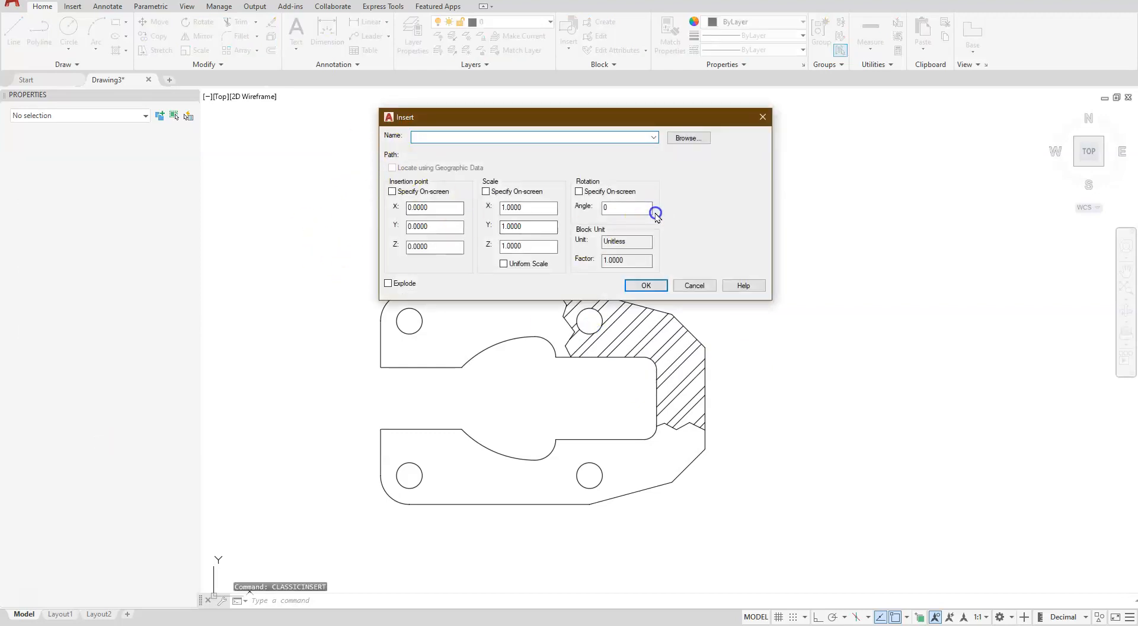
click(688, 138)
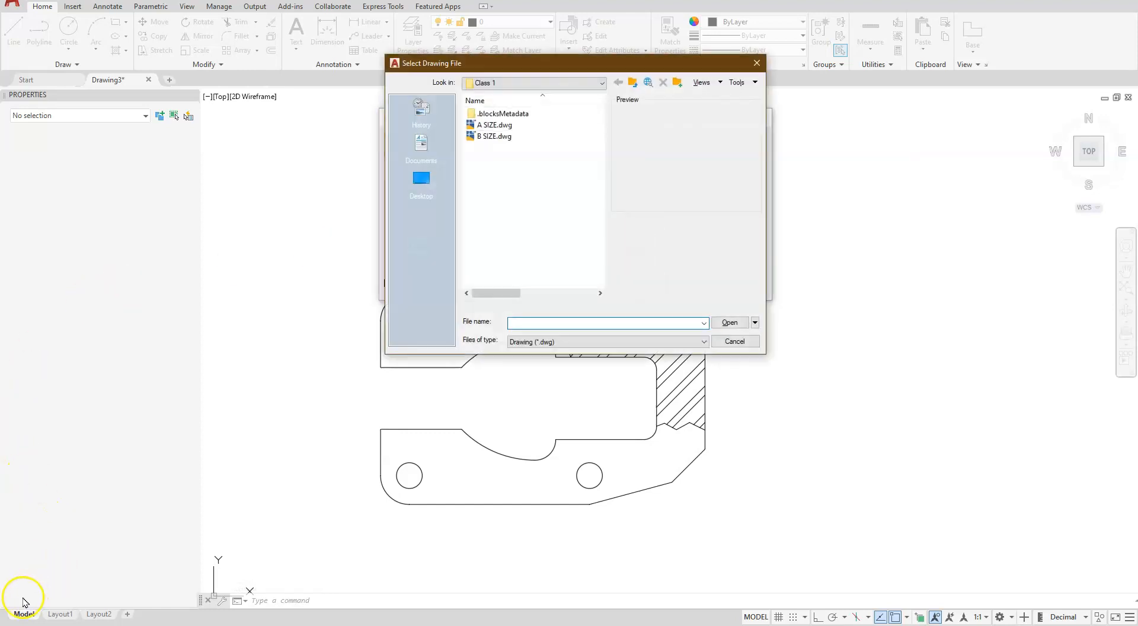
click(489, 137)
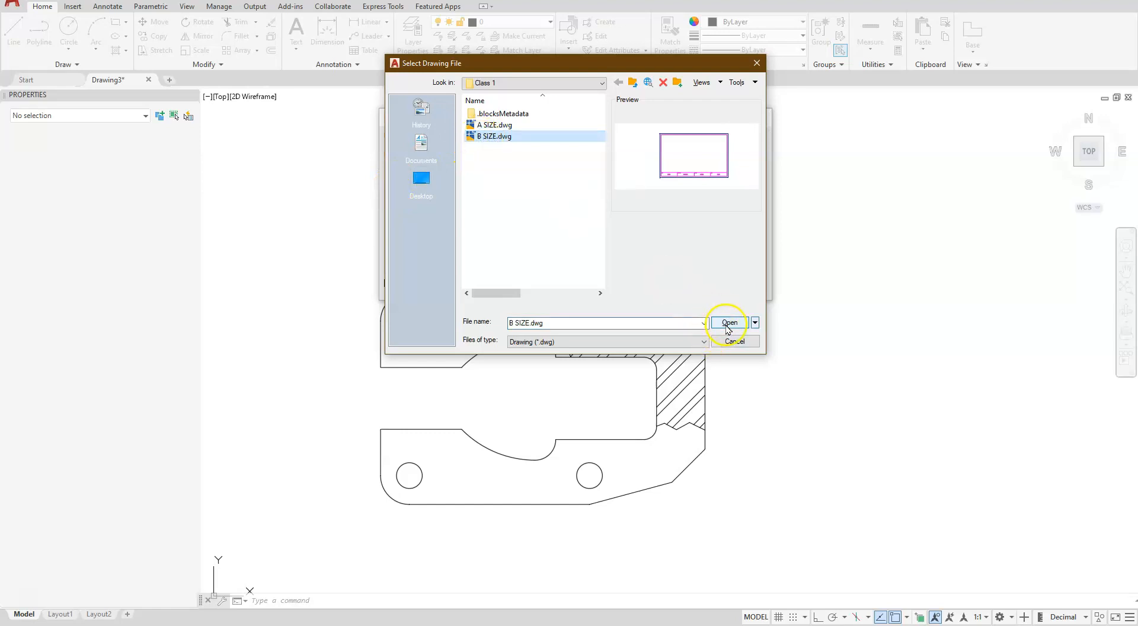
click(728, 326)
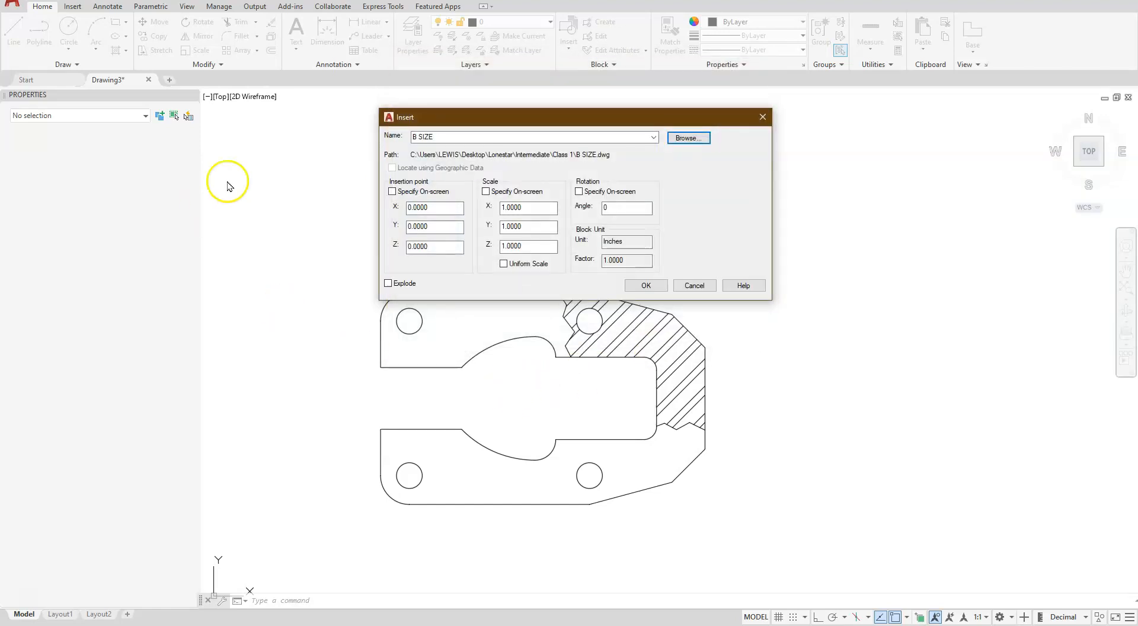
click(646, 286)
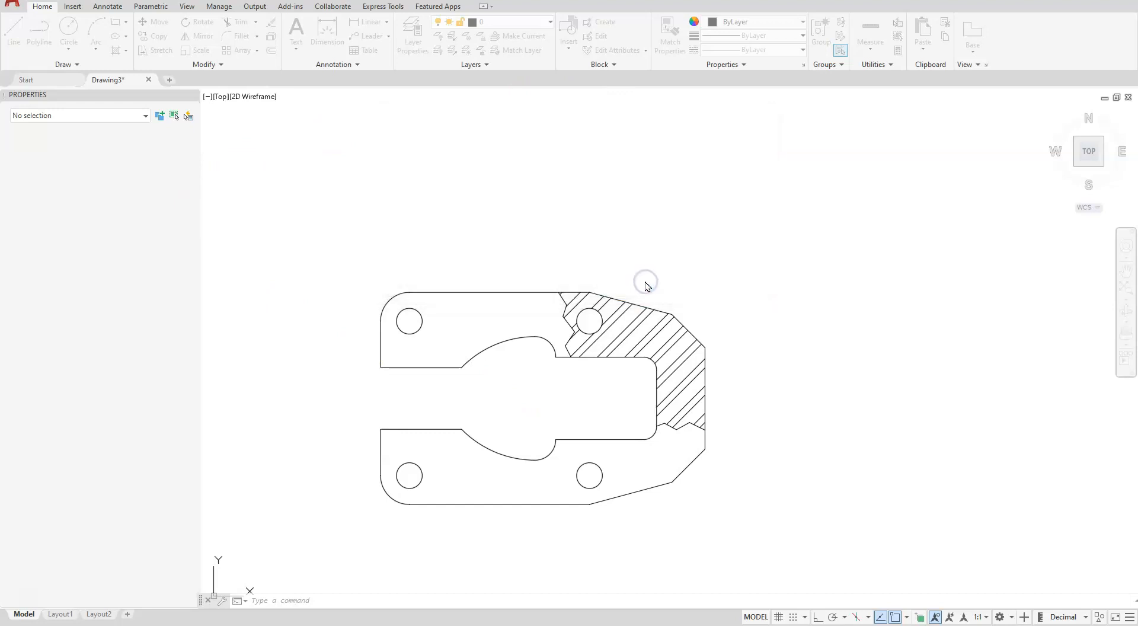
scroll(744, 184, down, 6)
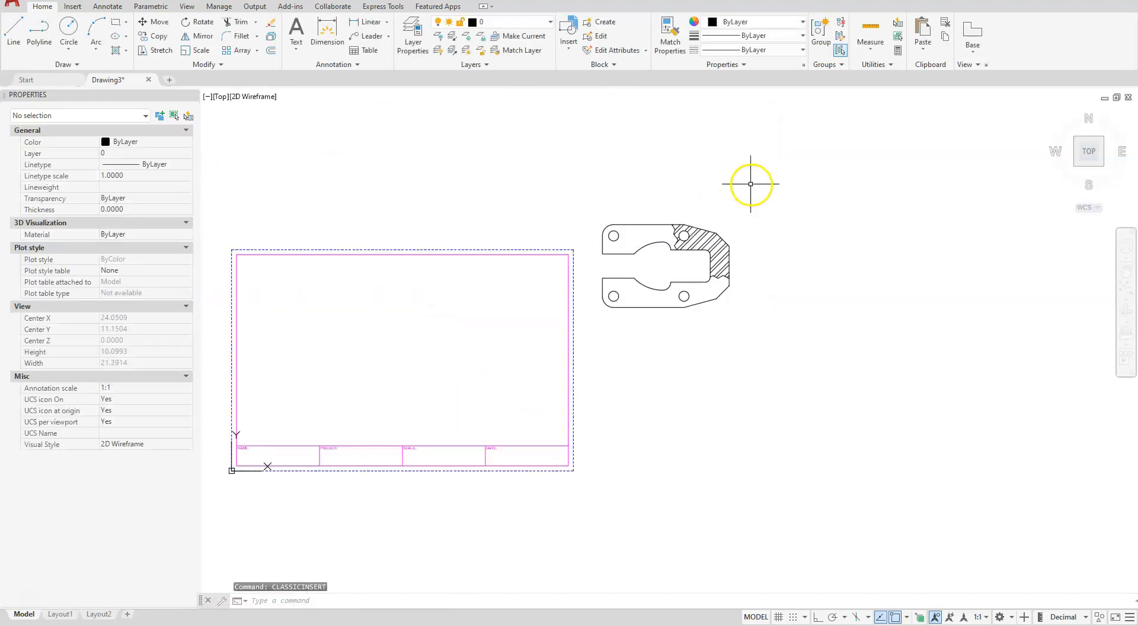
scroll(416, 303, up, 2)
scroll(691, 226, up, 3)
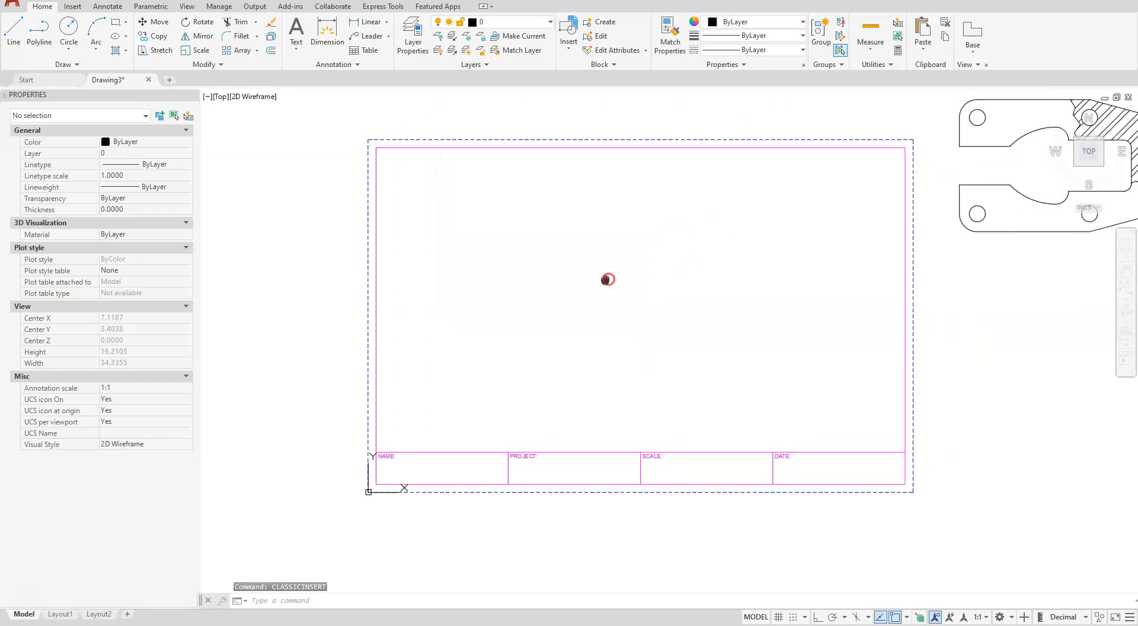
scroll(607, 279, down, 1)
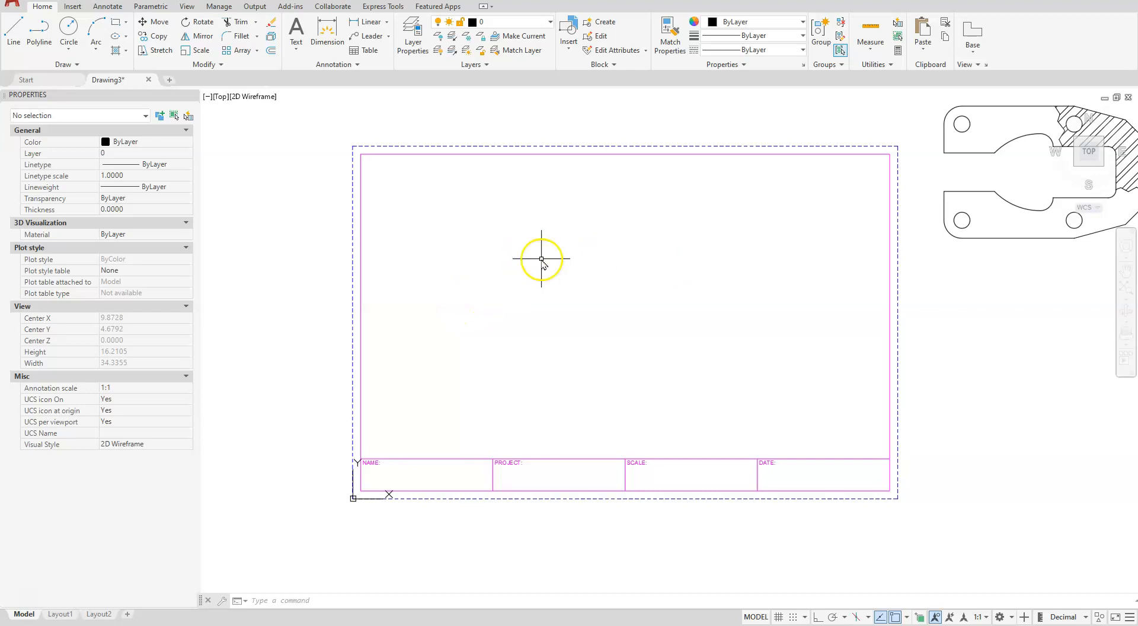
Check the B SIZE block in the classic Insert dialog and review the drawing's layer list
text(CLASSICINSERT)
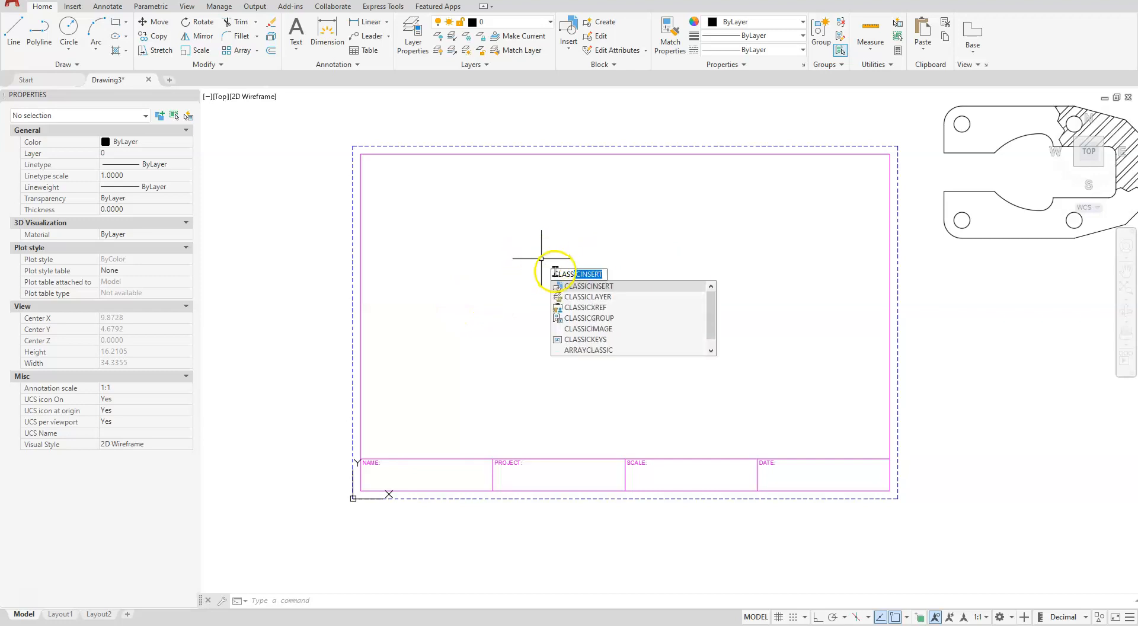
key(Return)
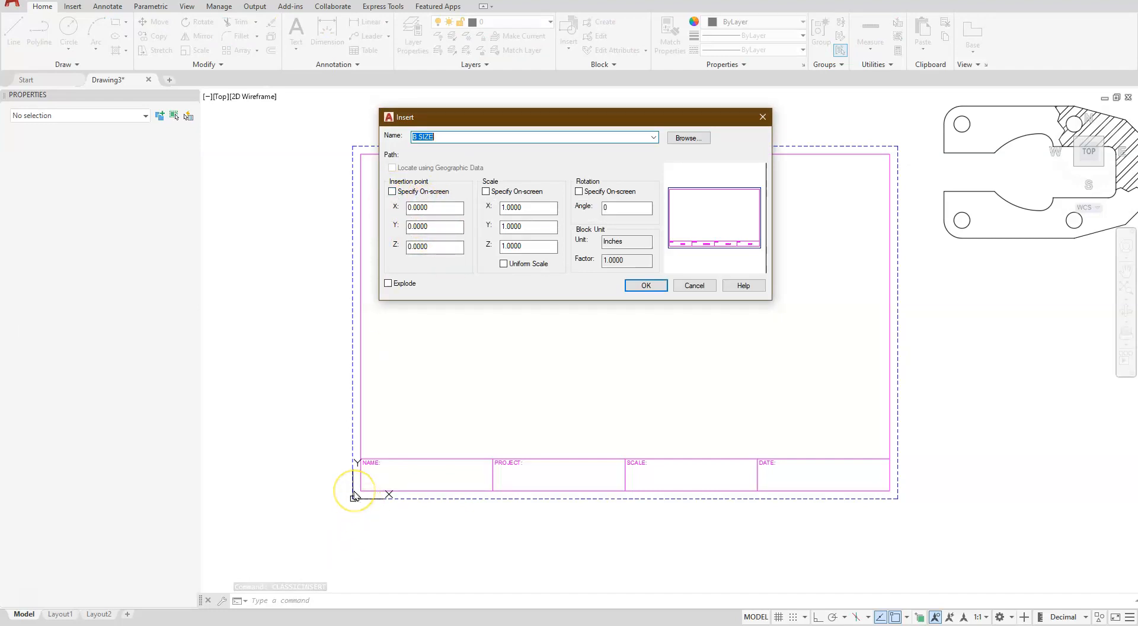
click(689, 285)
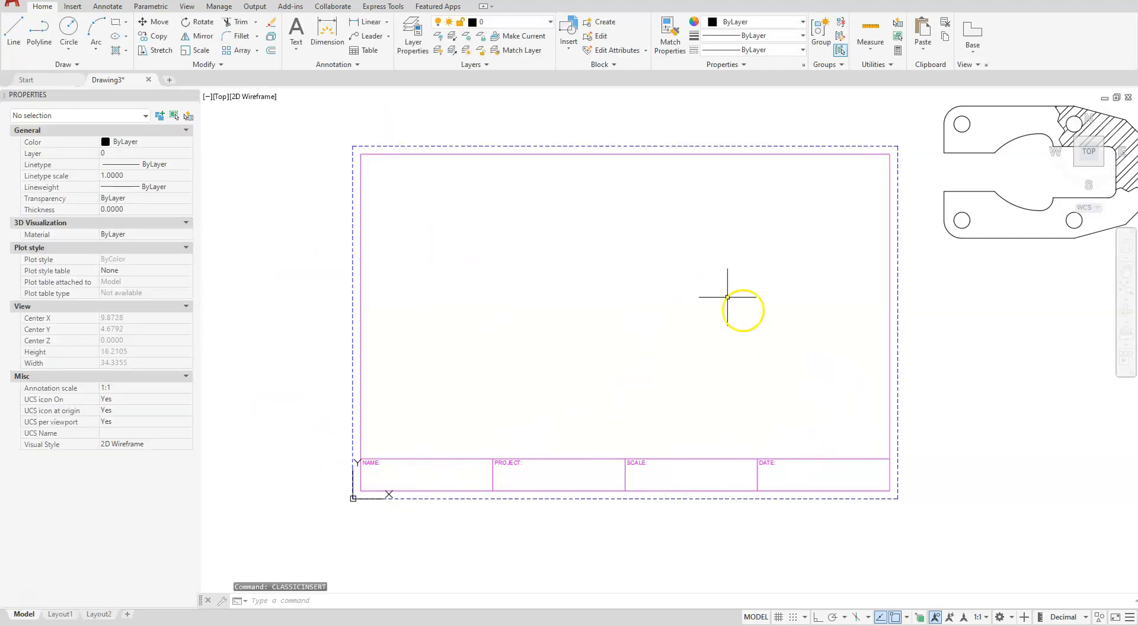
click(551, 23)
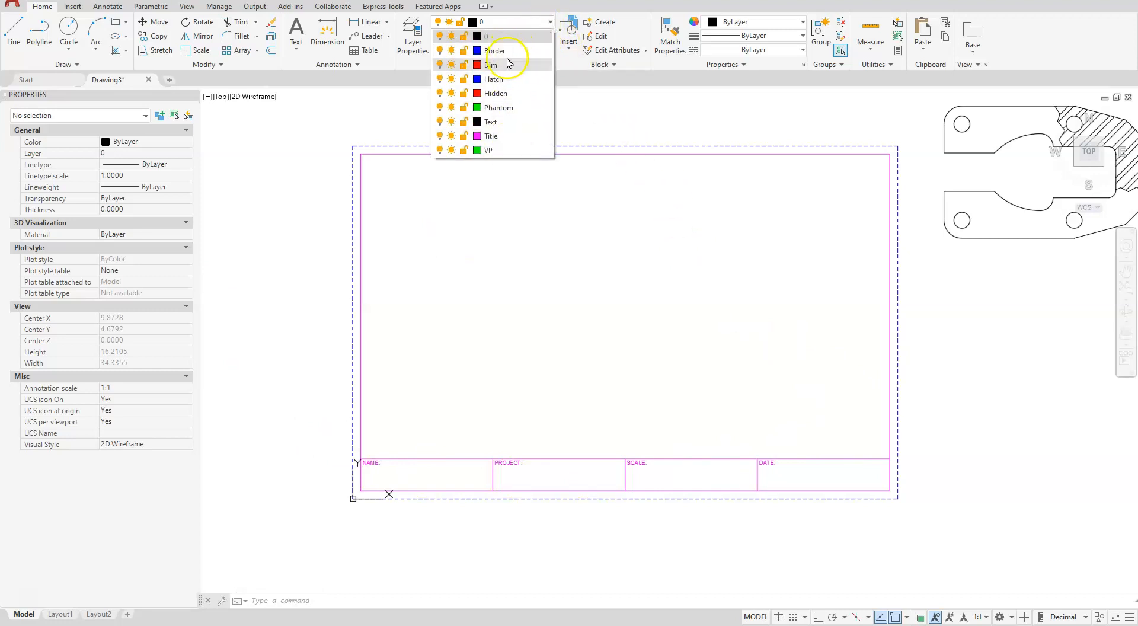
click(536, 240)
Move the whole hatched plate into the middle of the B SIZE border, above the title strip
mouse_move(991, 277)
middle_down()
mouse_move(867, 300)
mouse_move(834, 287)
middle_up()
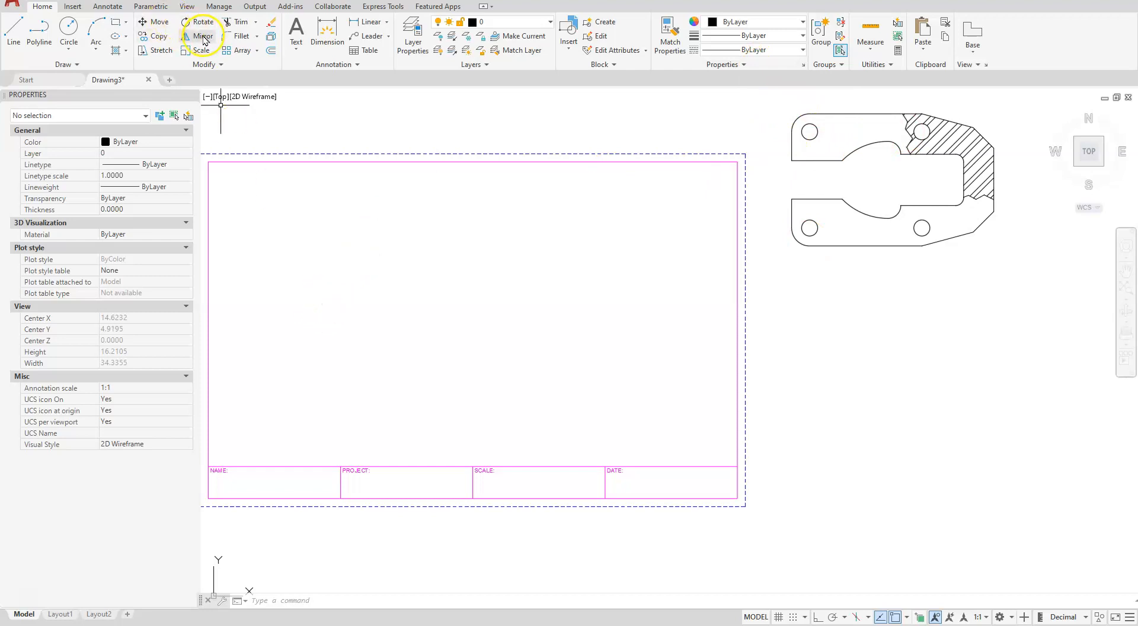
click(159, 22)
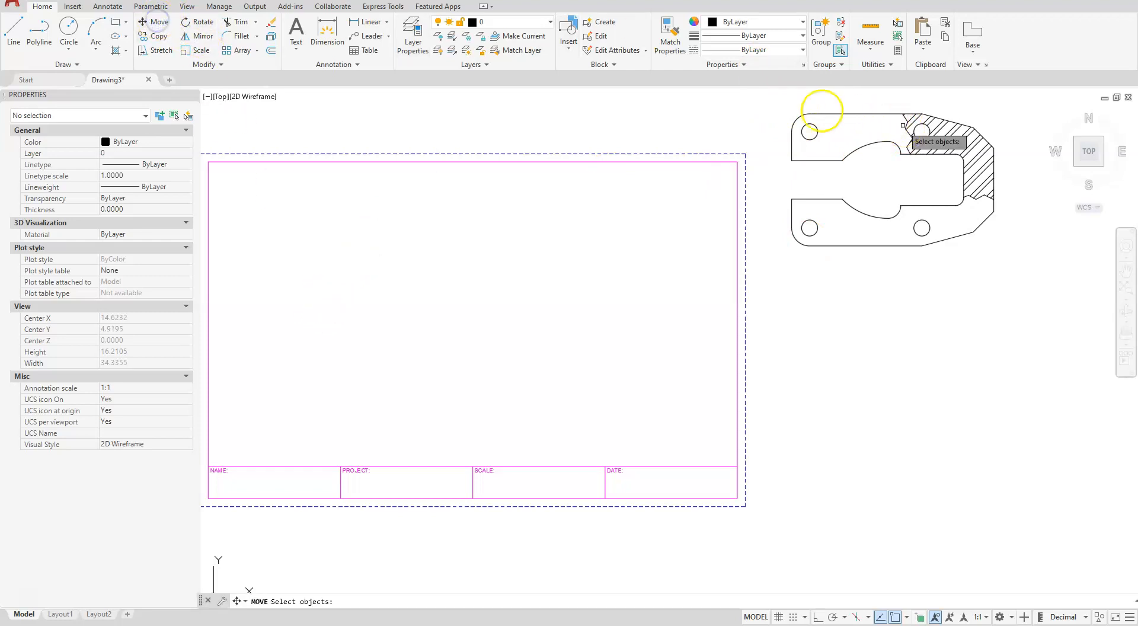
click(750, 100)
click(1072, 311)
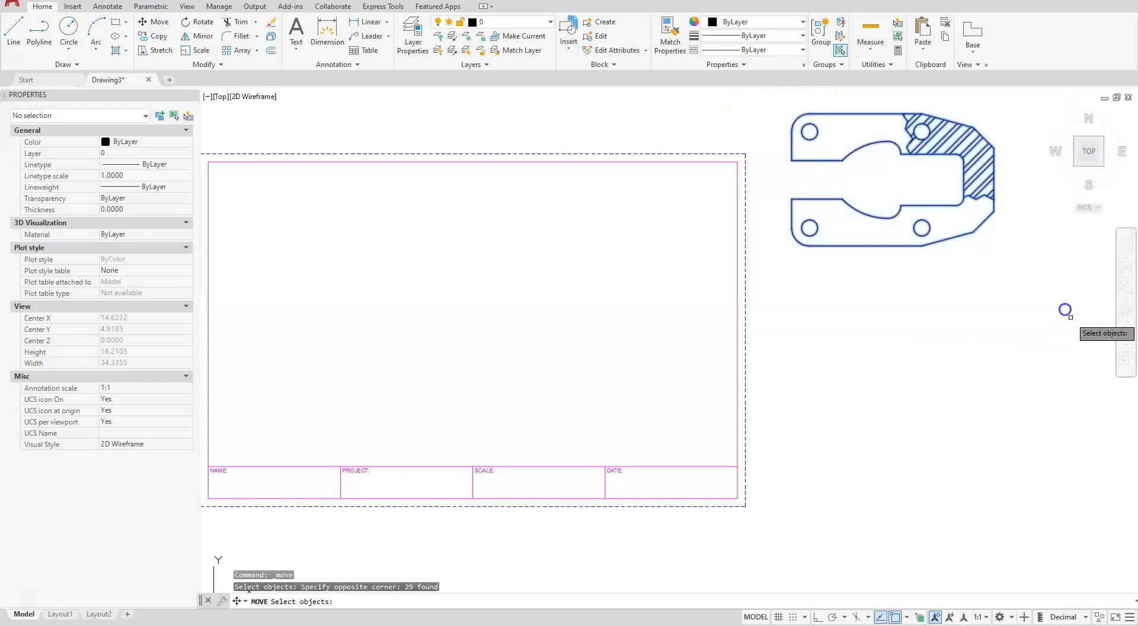
key(Return)
click(908, 177)
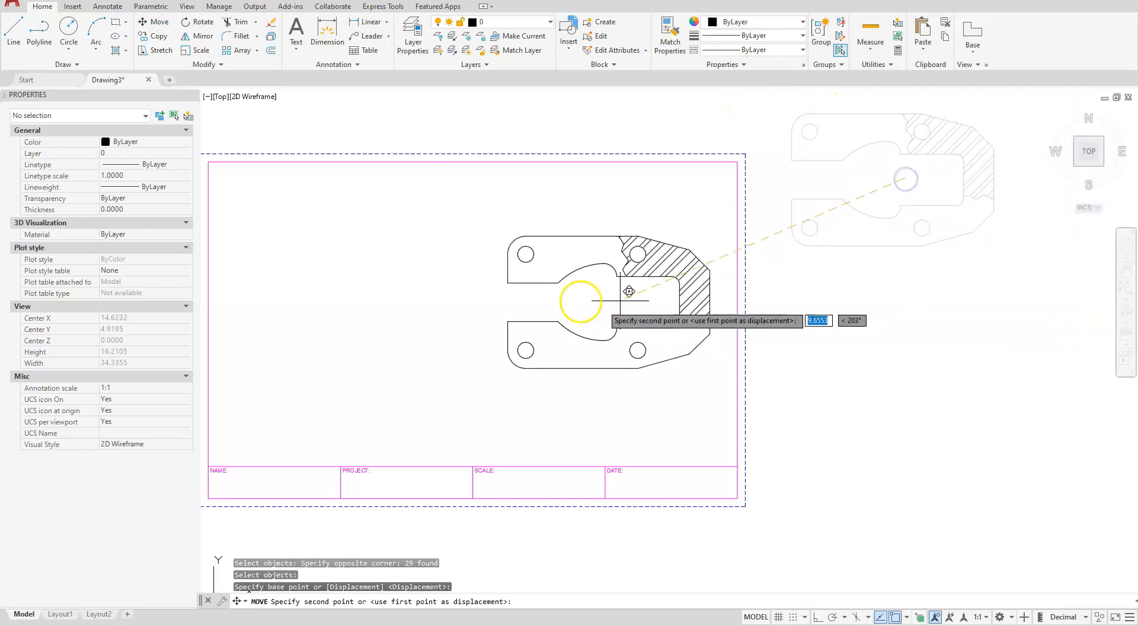
click(448, 319)
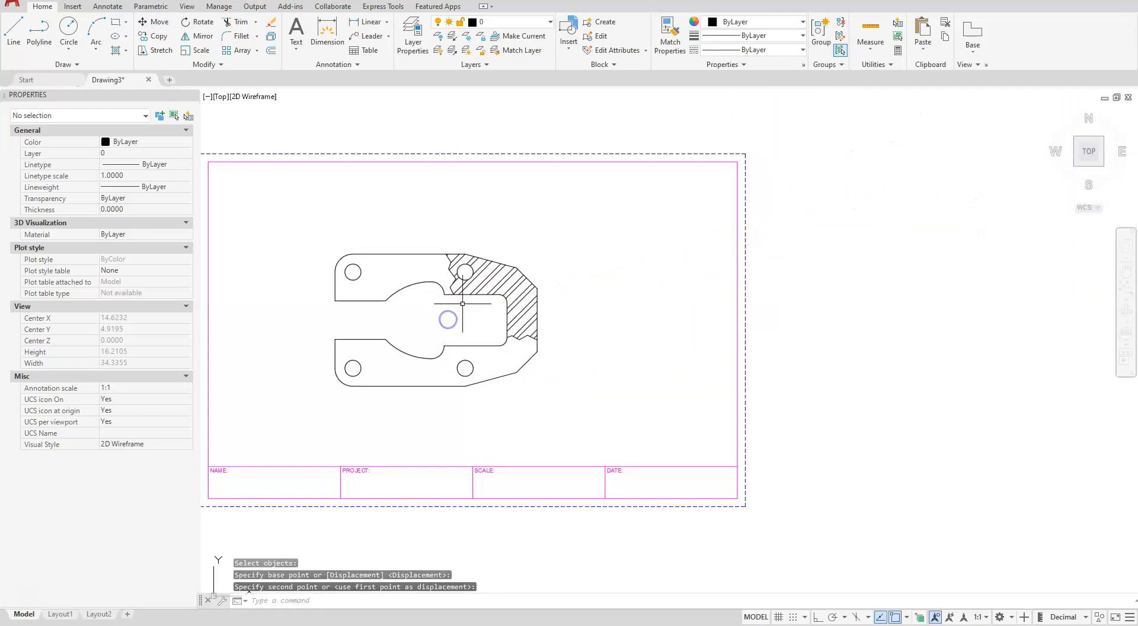
middle_drag(617, 284, 813, 278)
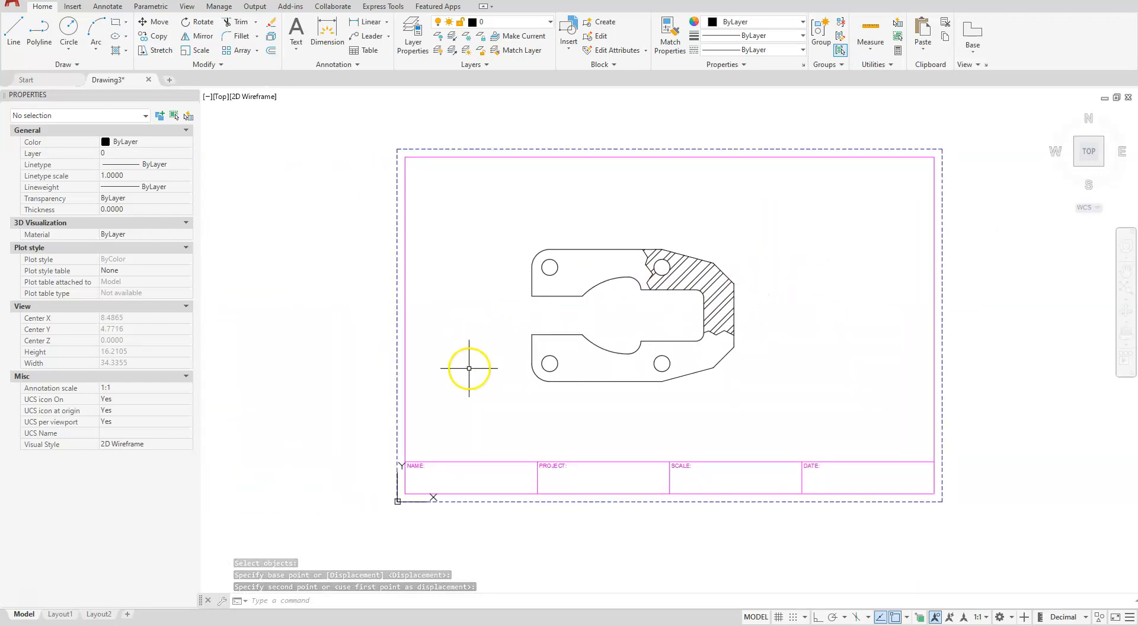
scroll(419, 392, up, 2)
scroll(419, 391, down, 2)
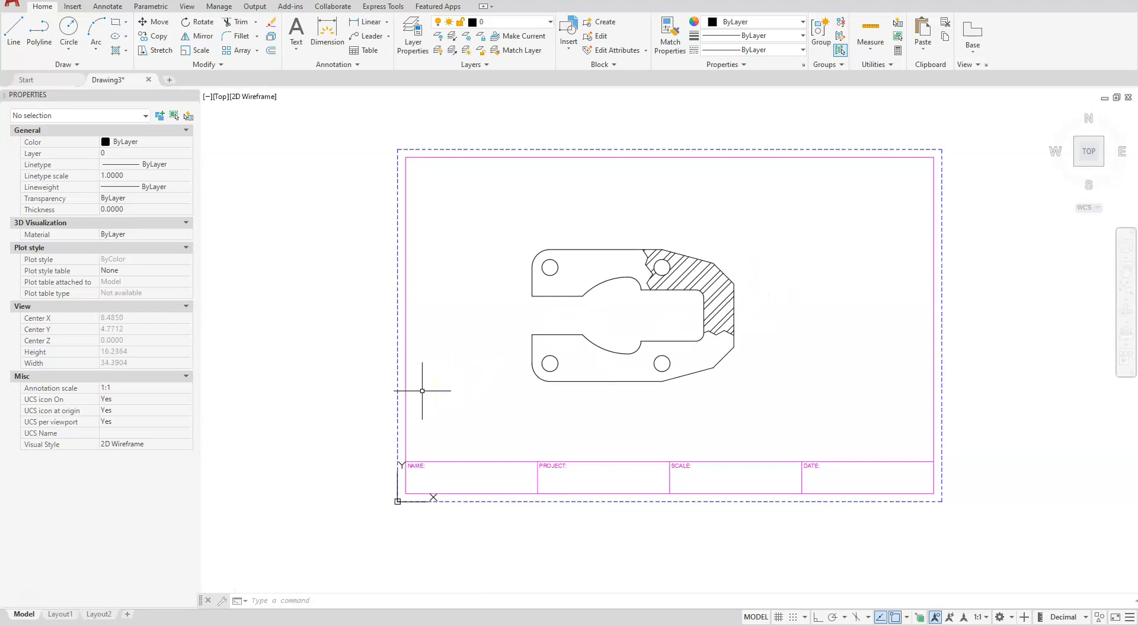
Review the drawing's layer properties, and open the B SIZE block definition for editing with BEDIT
click(412, 30)
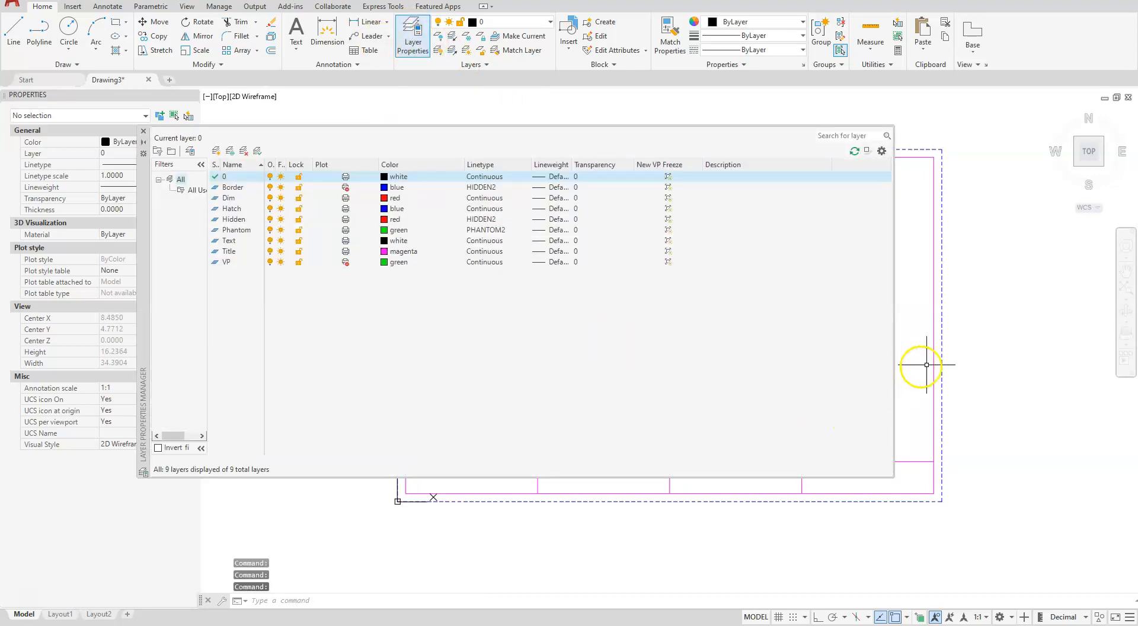
click(143, 131)
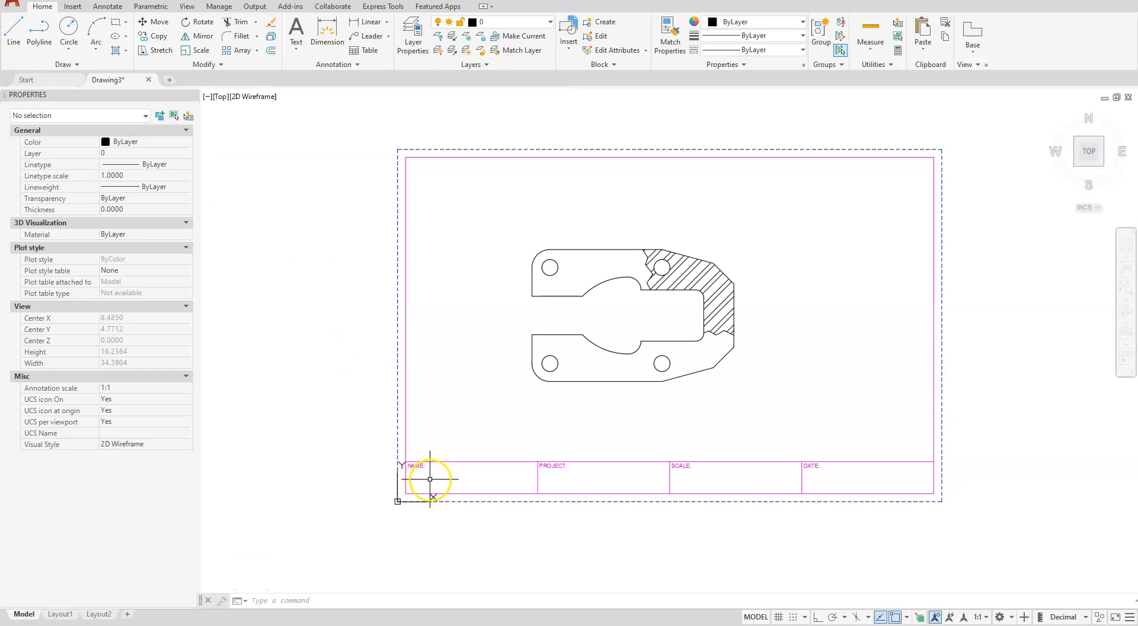
text(bedit)
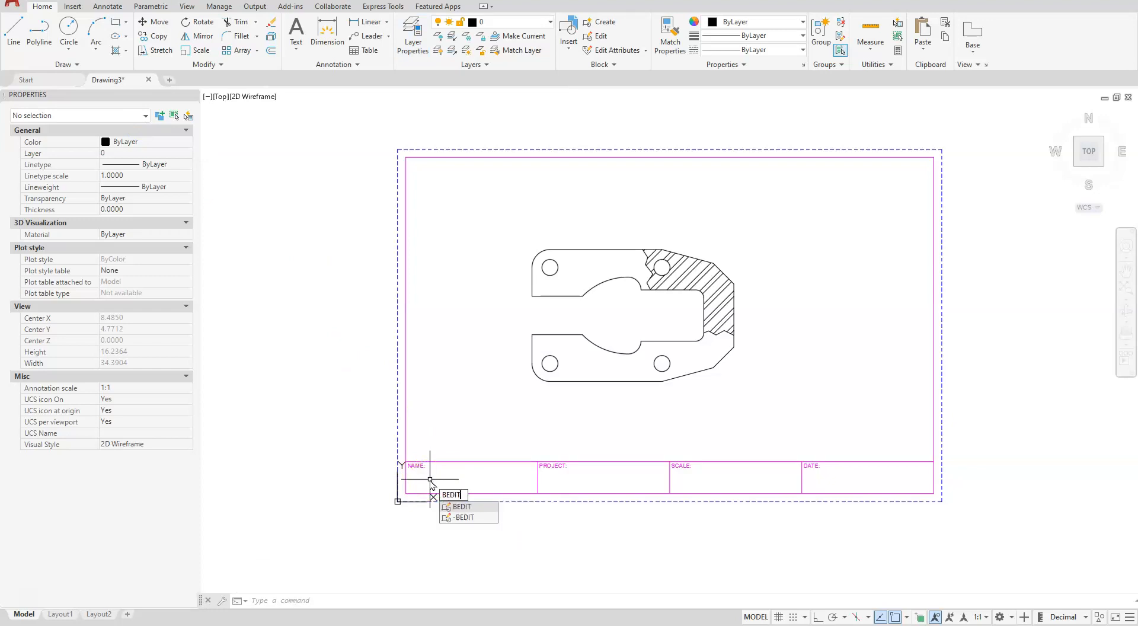
key(Return)
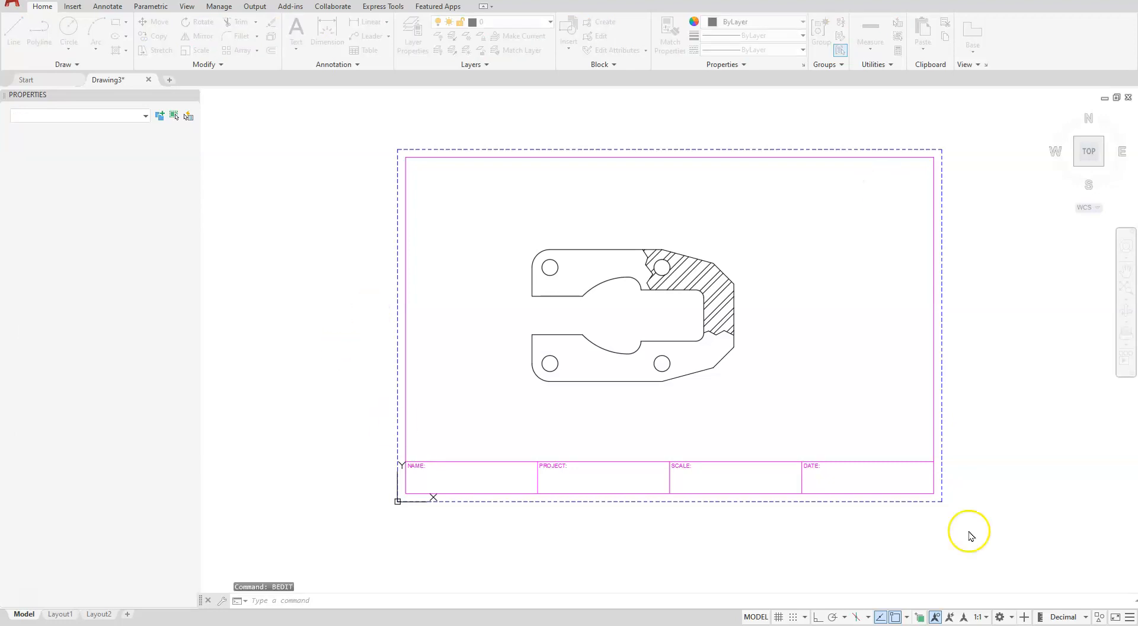
click(23, 605)
click(160, 288)
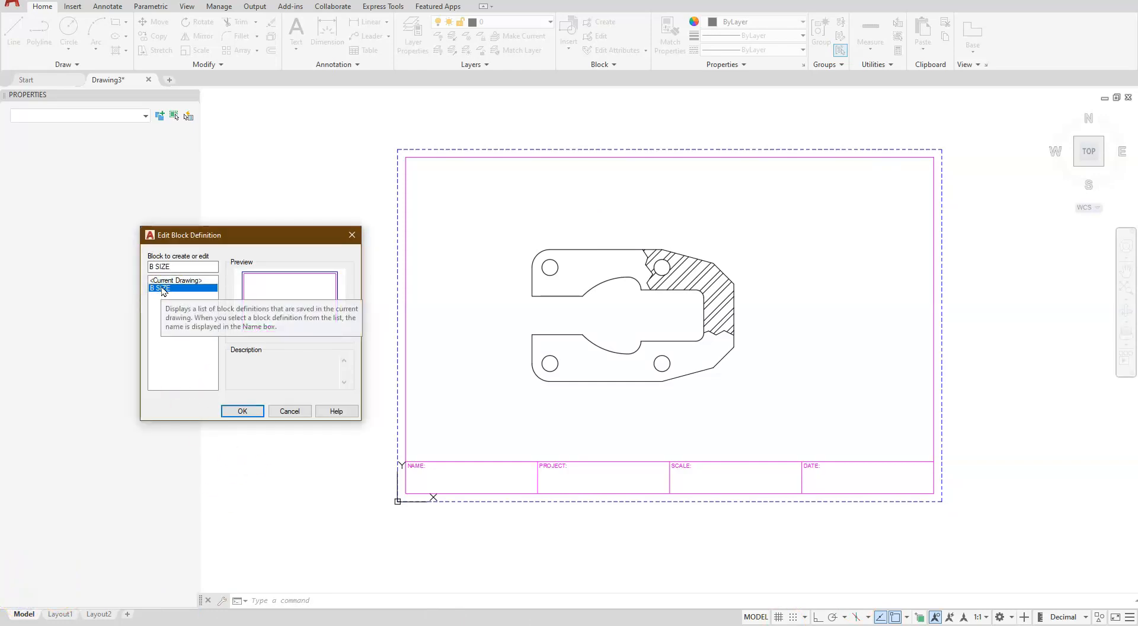
click(246, 410)
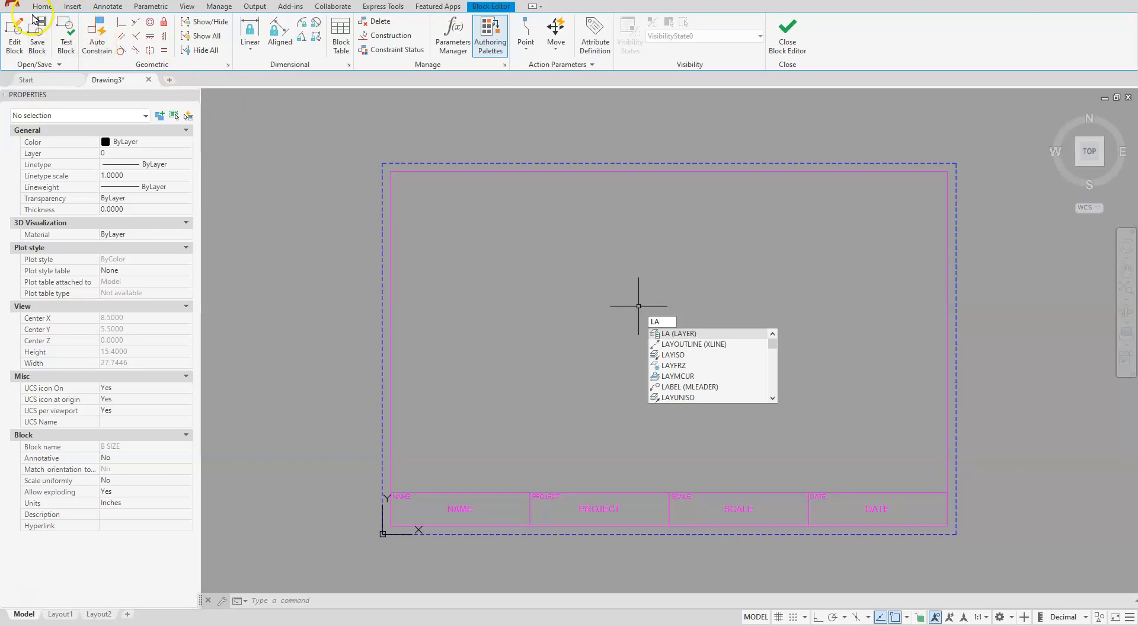
Create a new layer named center in the layer properties and set its color to cyan
click(688, 335)
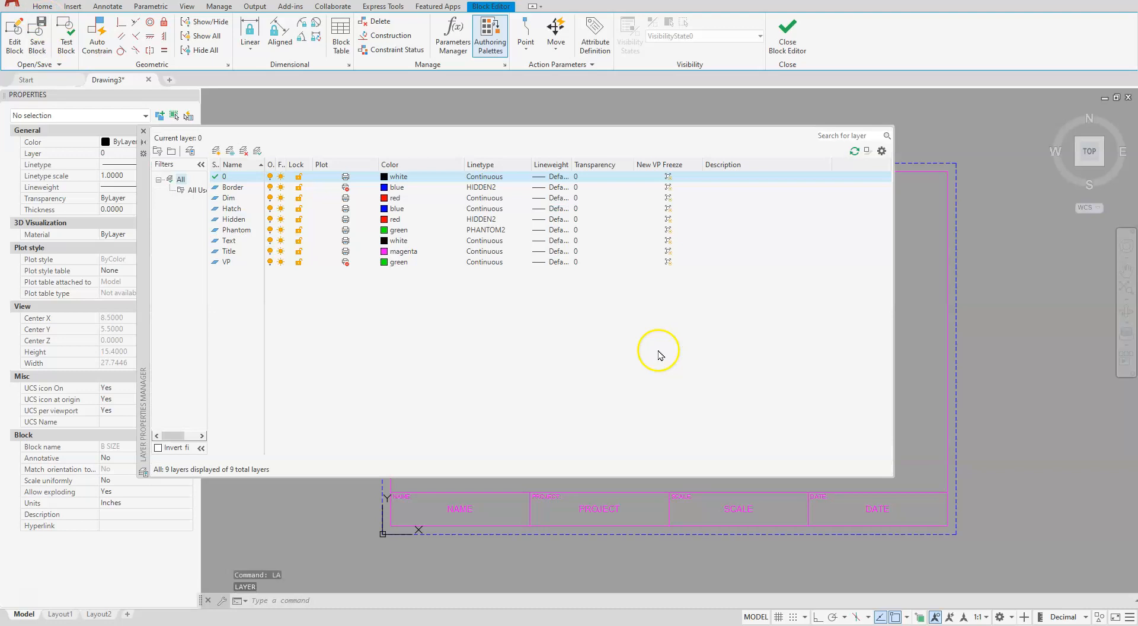
click(217, 151)
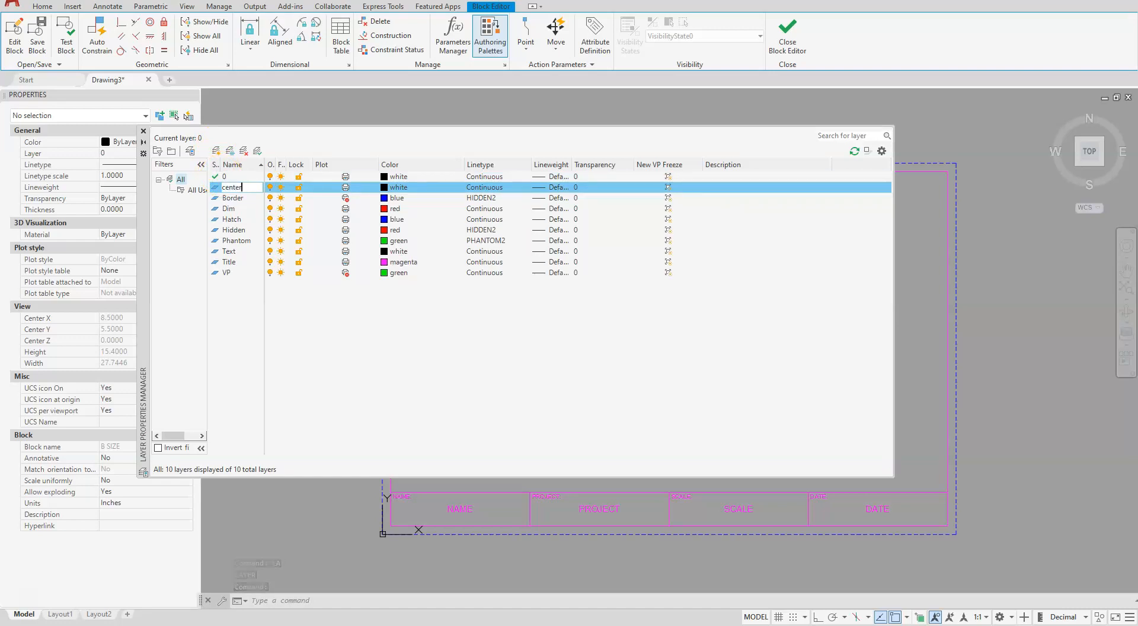
click(383, 187)
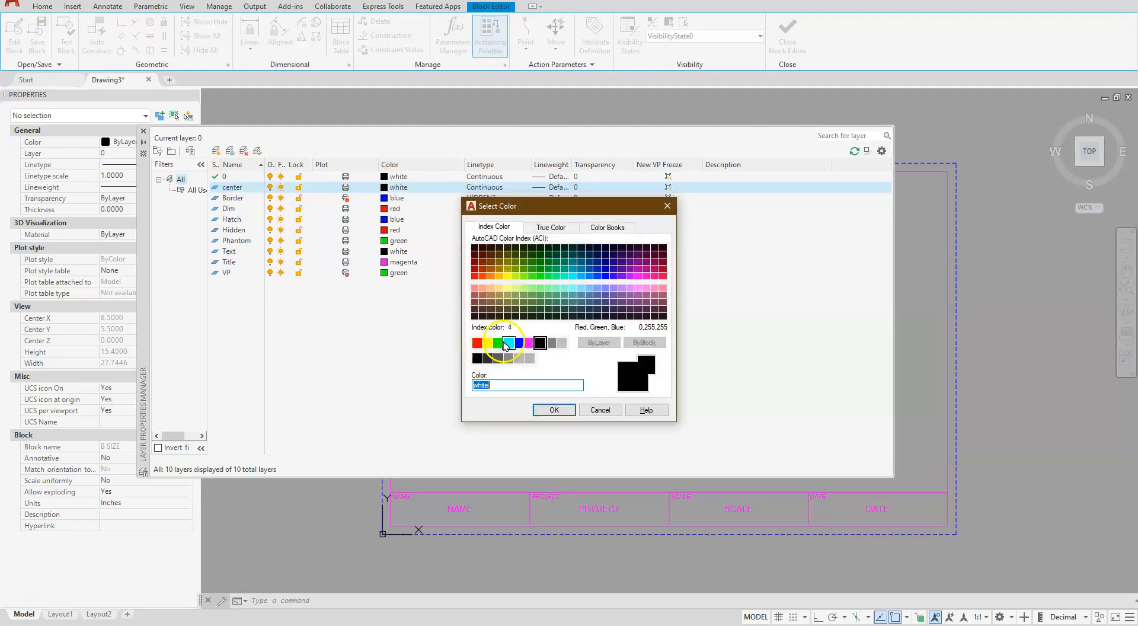
click(508, 343)
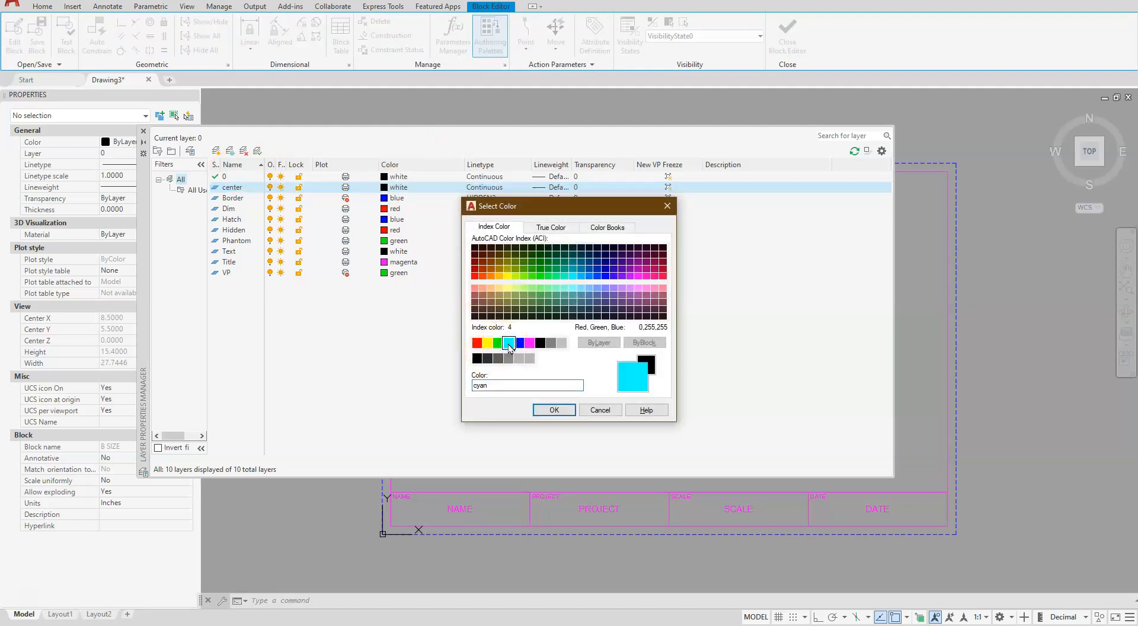
click(548, 411)
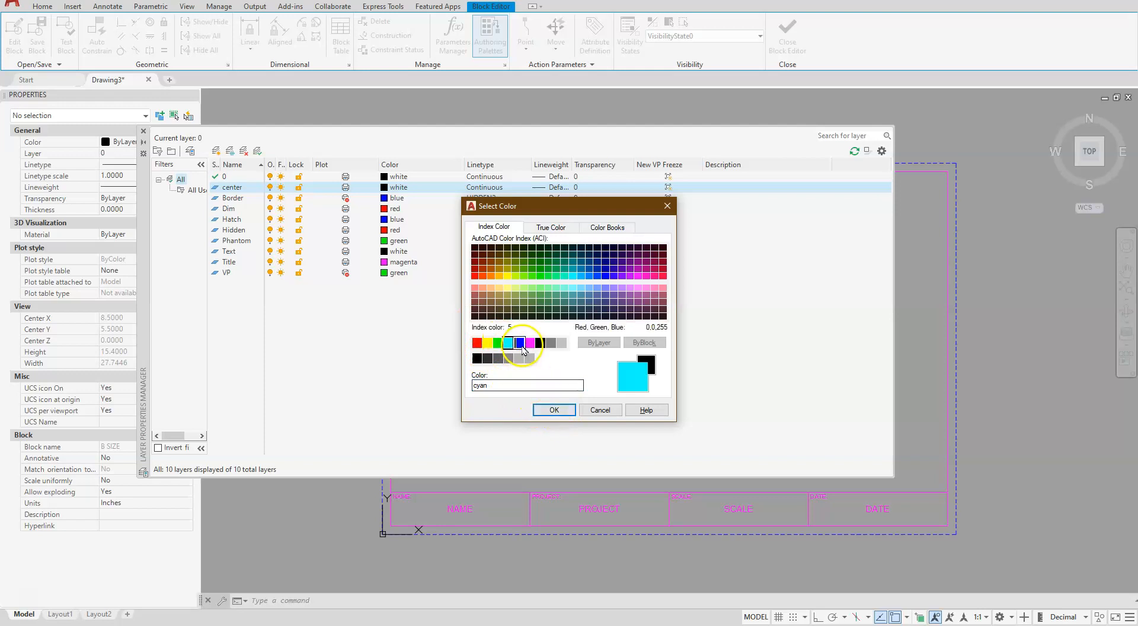
click(548, 407)
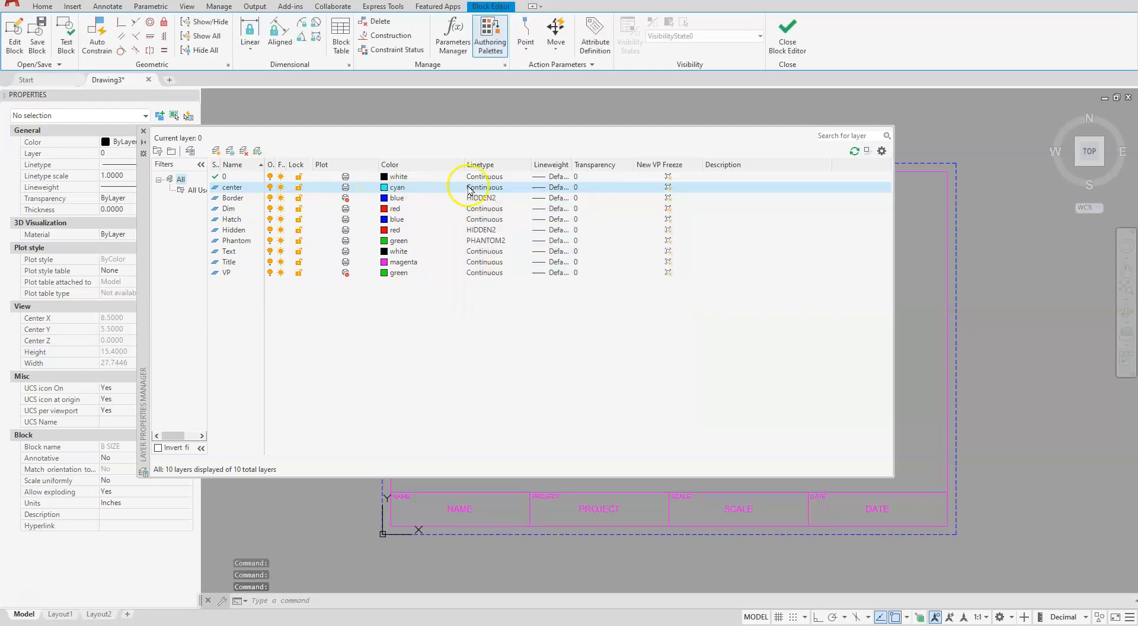
Load the CENTER2 linetype from acad.lin and assign it to the center layer
click(473, 188)
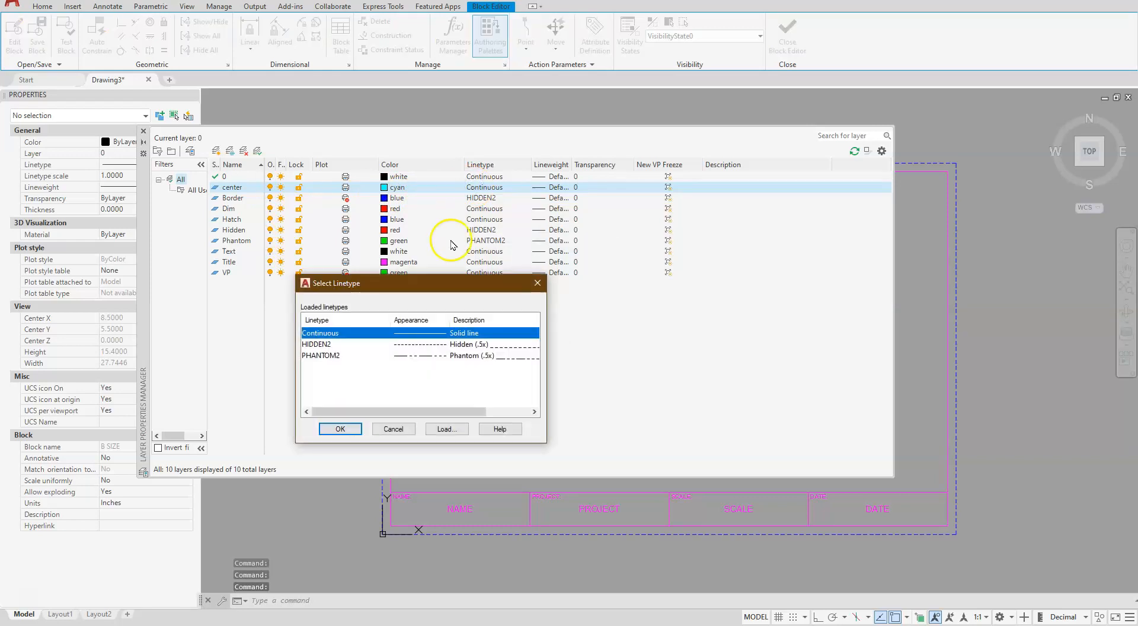
click(446, 428)
scroll(637, 329, down, 4)
click(614, 324)
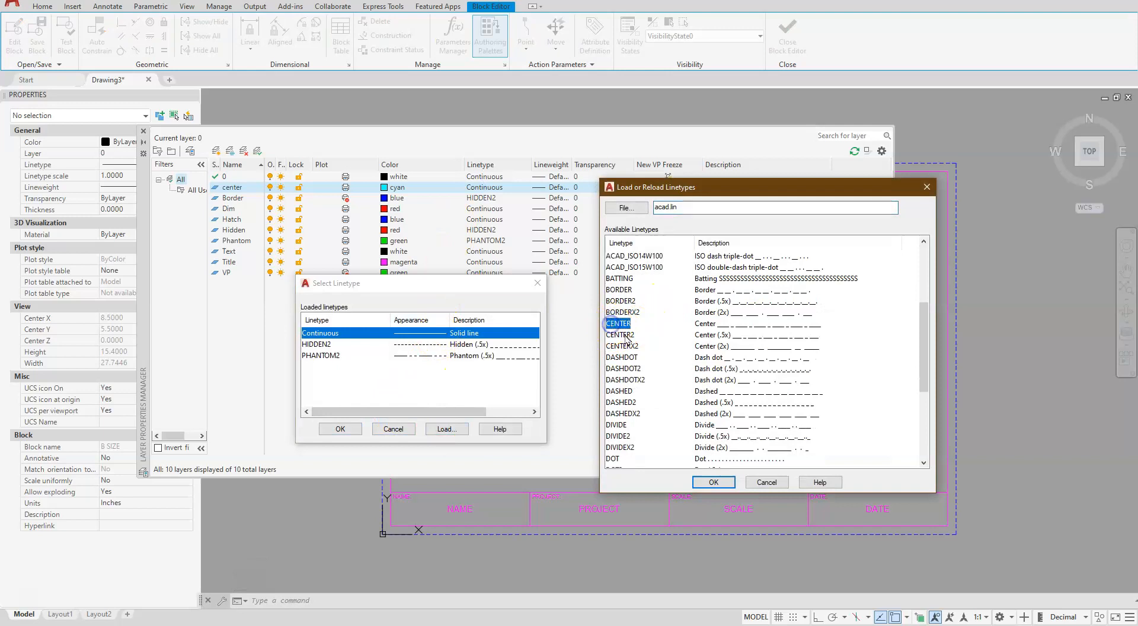
click(624, 335)
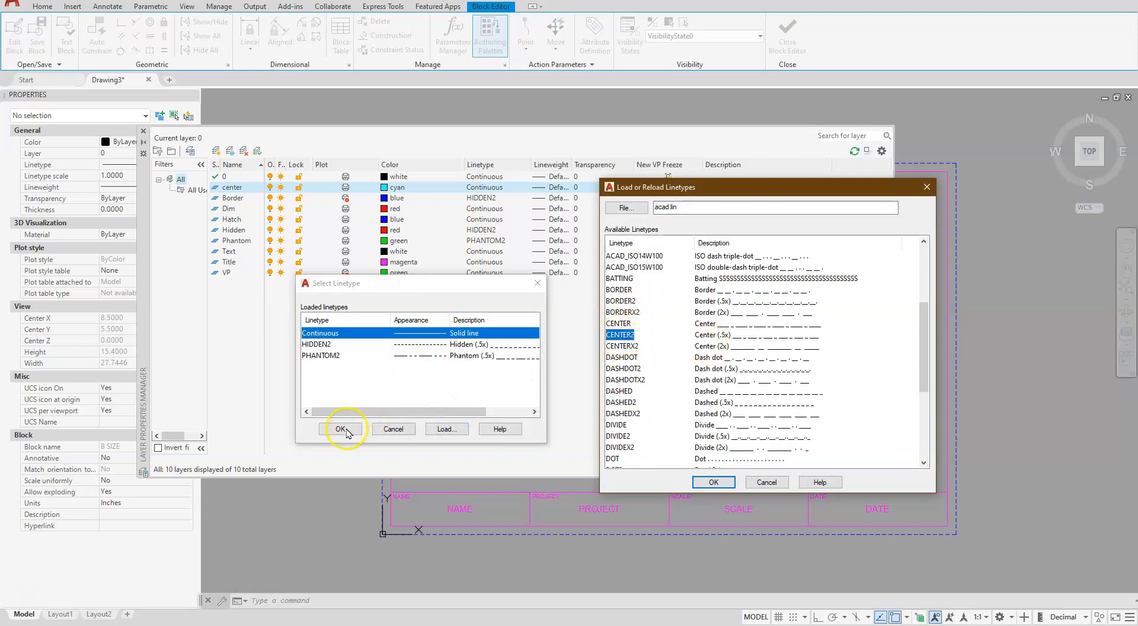
click(713, 481)
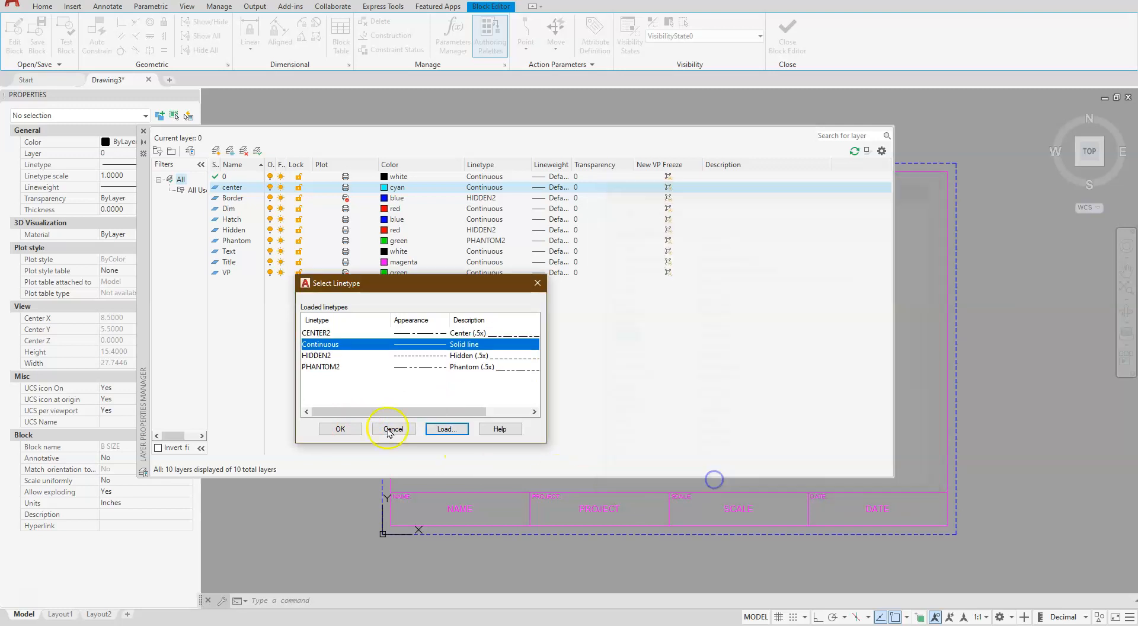
click(436, 333)
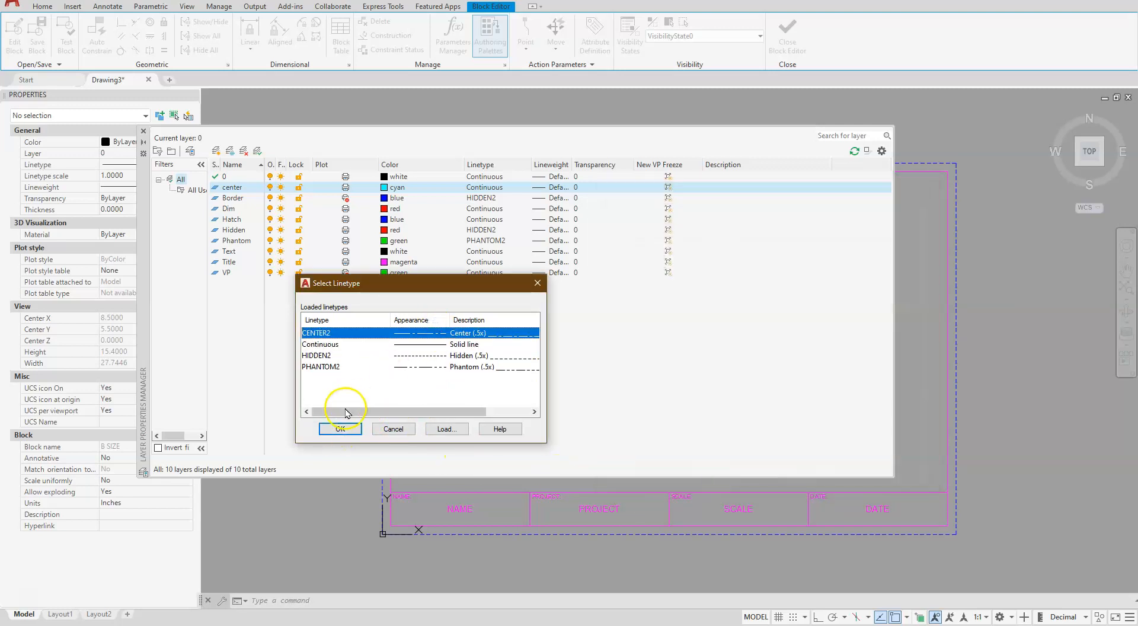
click(339, 428)
click(348, 394)
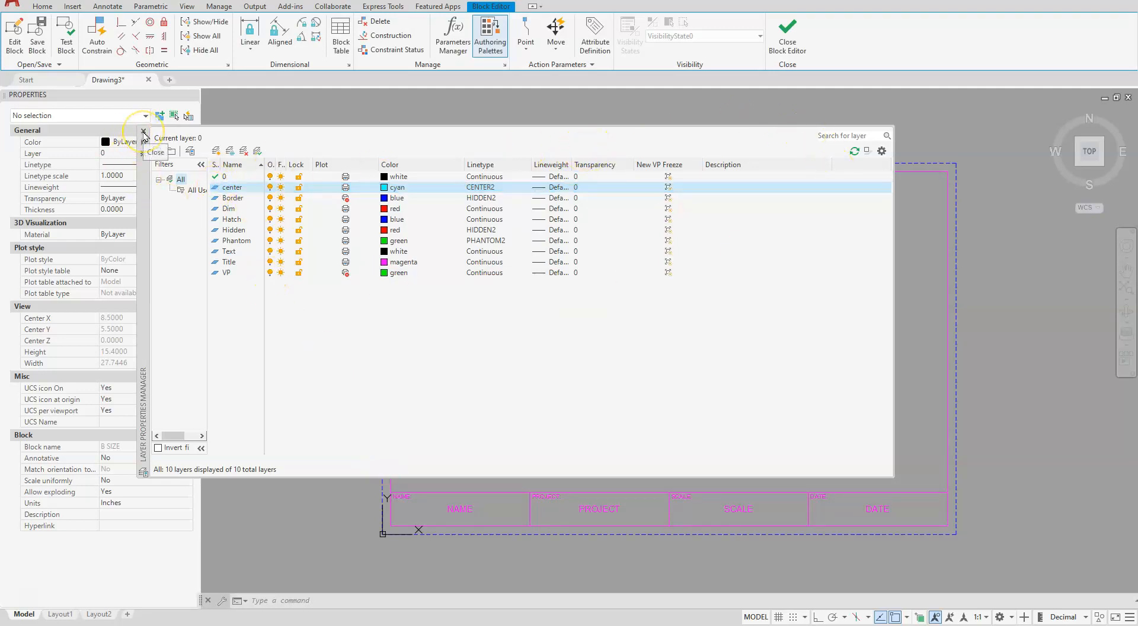
Close the layer properties and leave the block editor, saving the changes to B SIZE
click(155, 149)
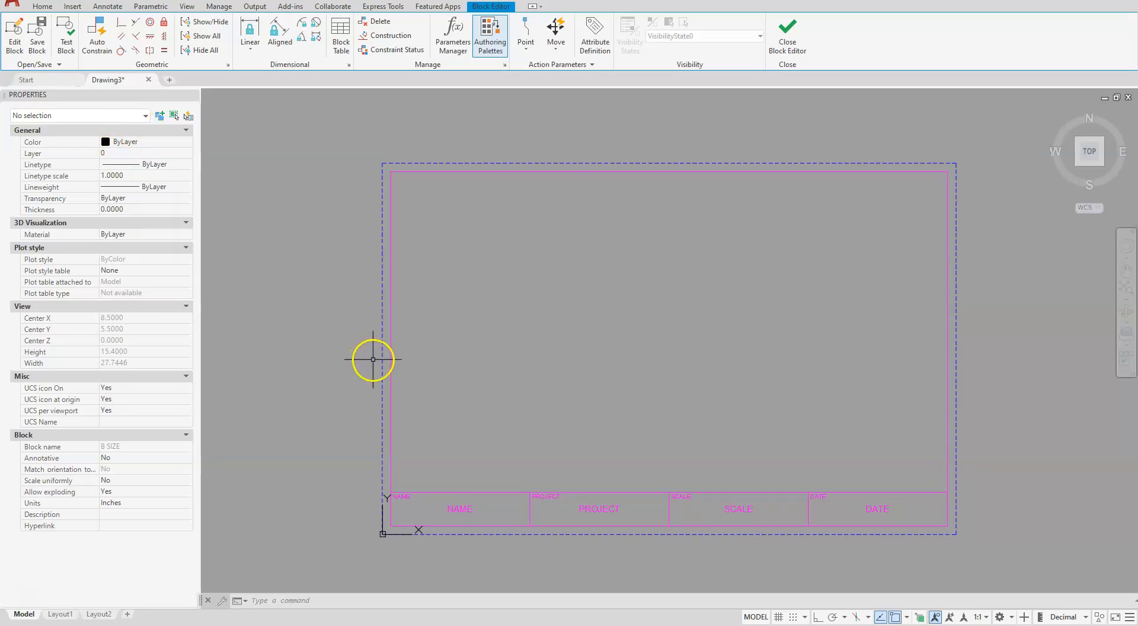
click(788, 32)
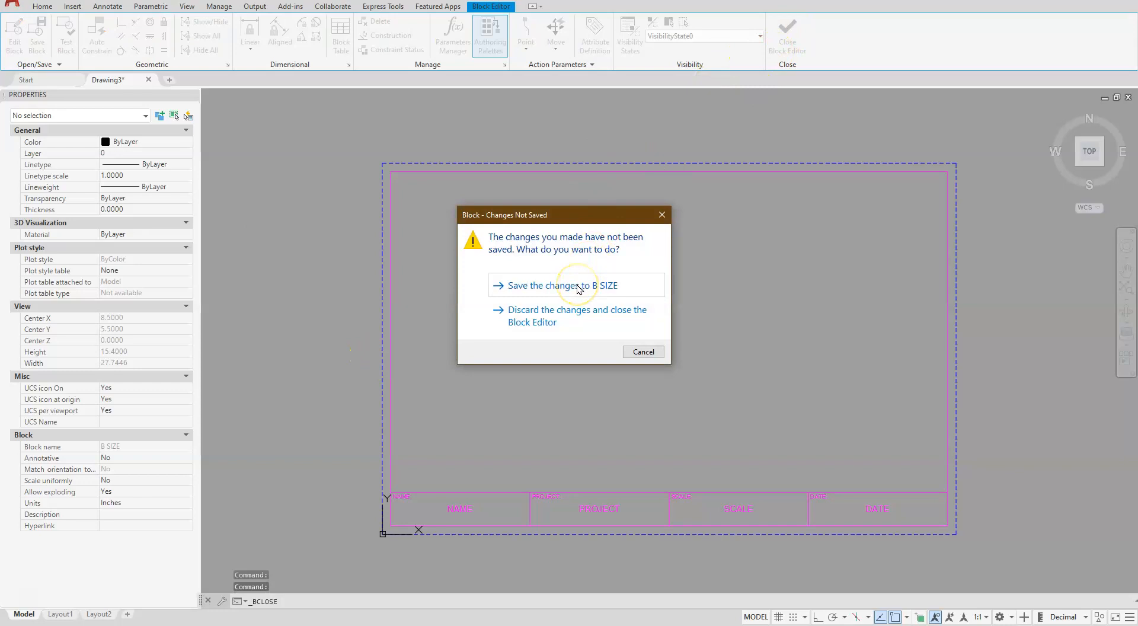
click(548, 285)
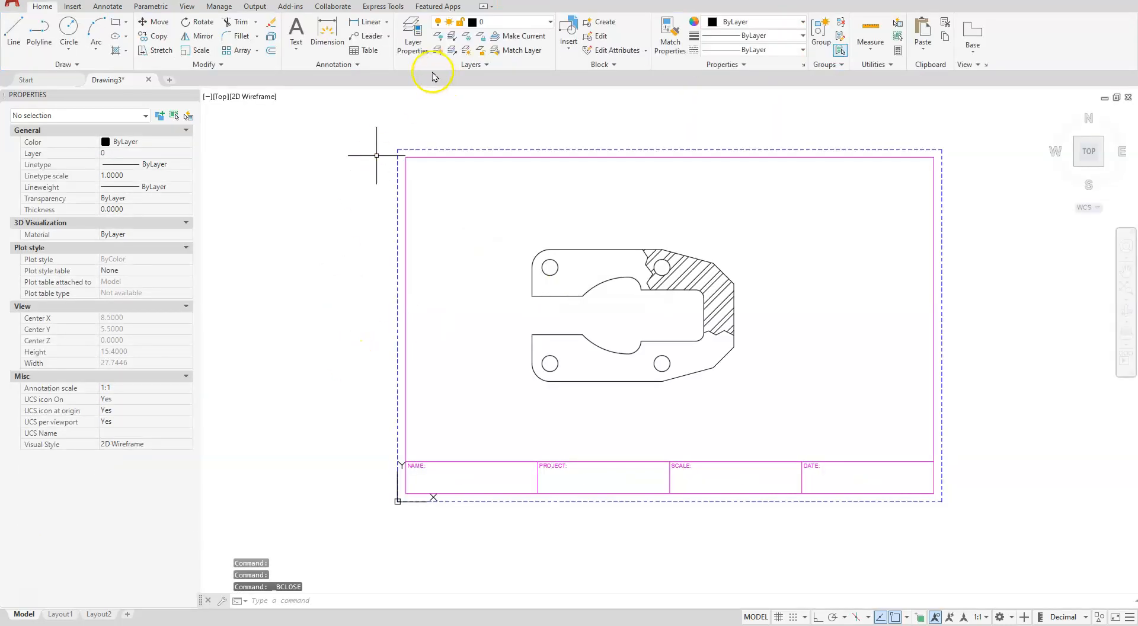
Review the available layers and inspect the B SIZE title block's properties around the plate
click(551, 23)
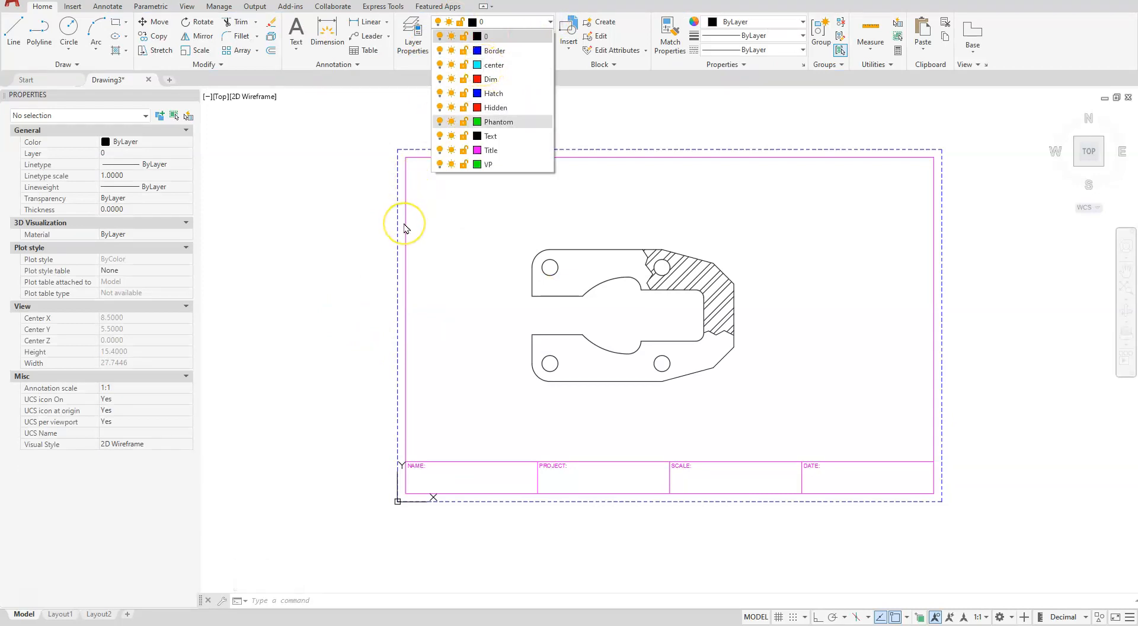
click(448, 265)
middle_drag(807, 354, 665, 361)
scroll(610, 369, up, 3)
mouse_move(569, 370)
middle_down()
mouse_move(737, 361)
mouse_move(830, 415)
mouse_move(747, 412)
middle_up()
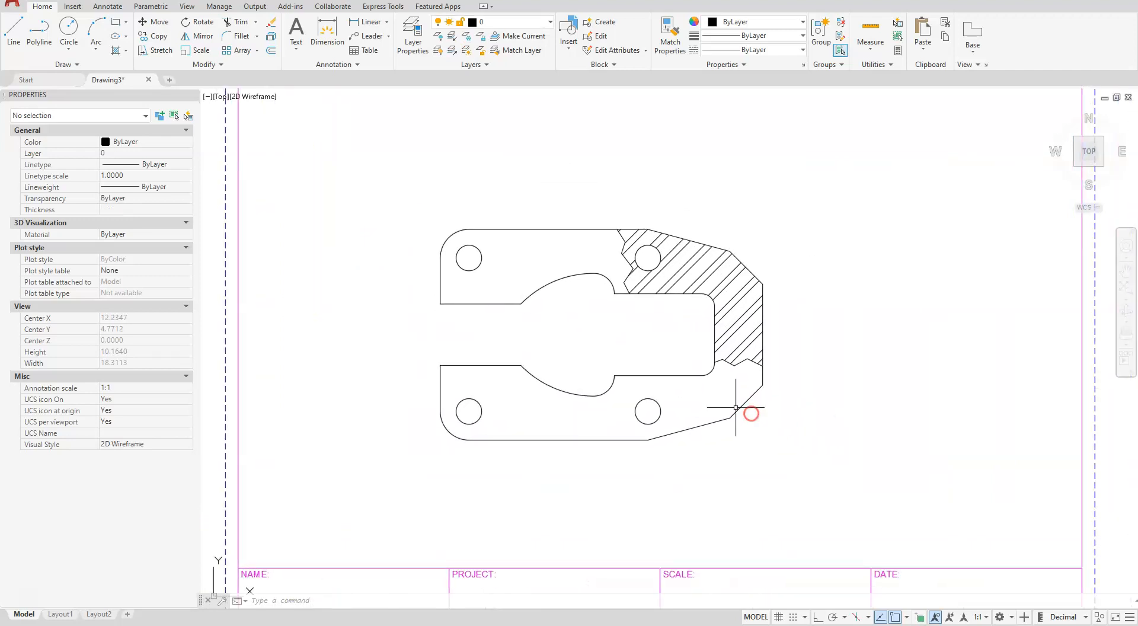
scroll(731, 415, down, 2)
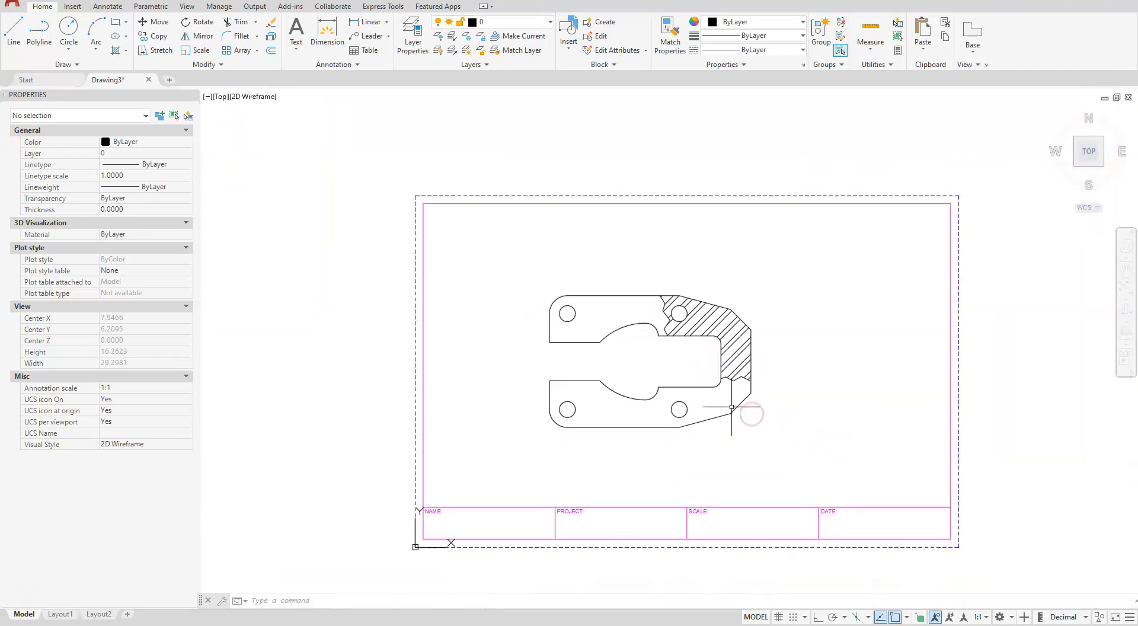
click(425, 368)
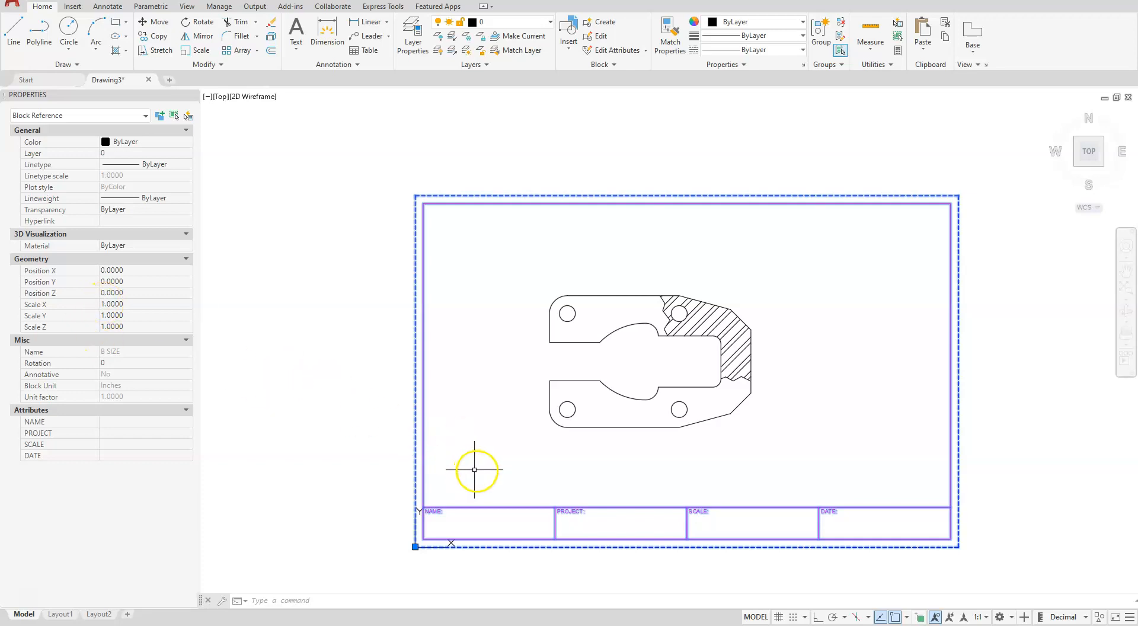
key(Escape)
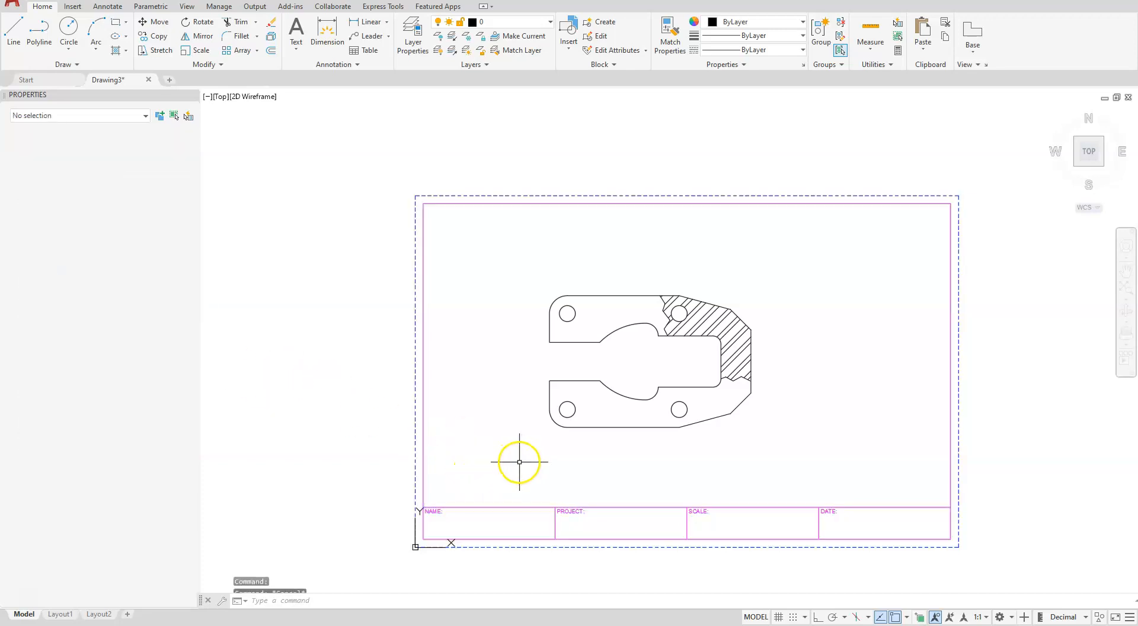
Assign the hatch in the plate's broken-out section to the Hatch layer
scroll(725, 308, up, 2)
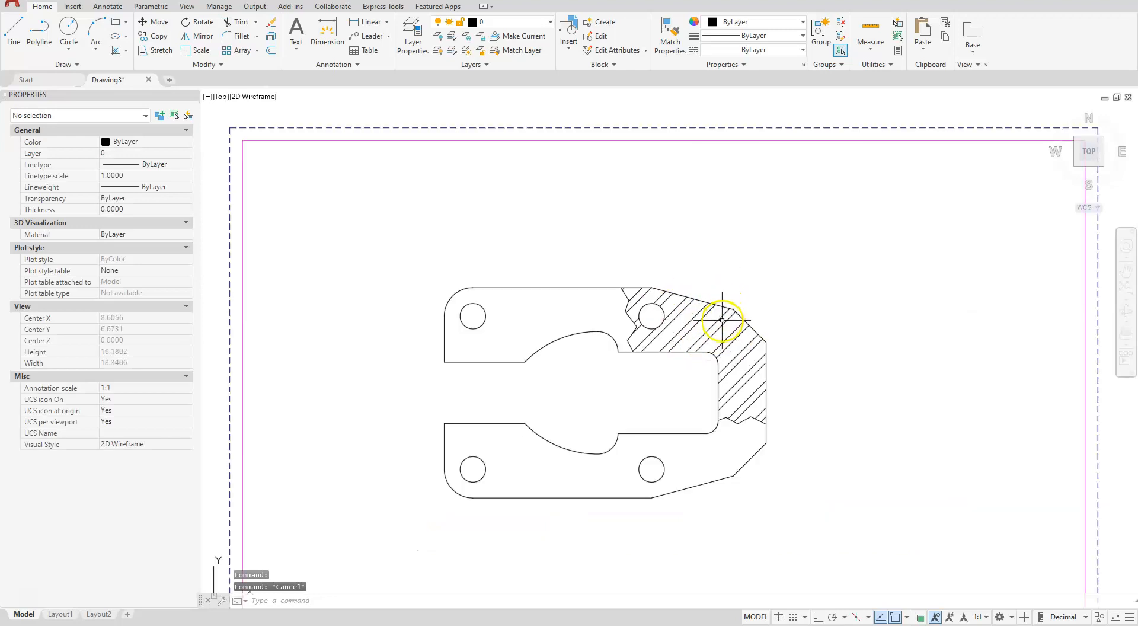
click(719, 320)
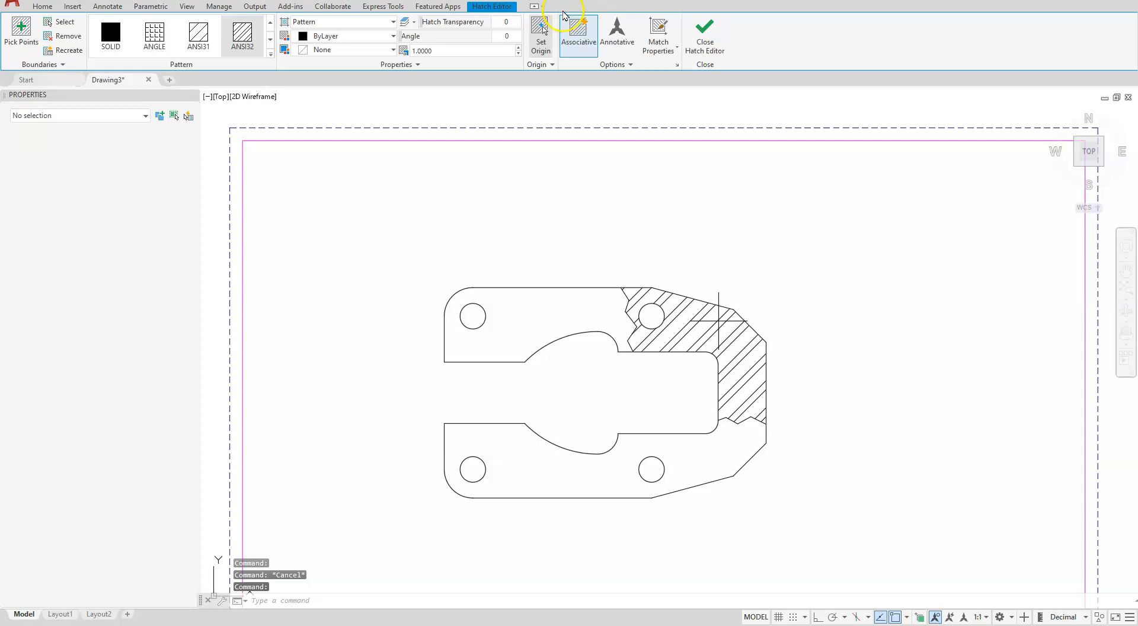
click(540, 32)
click(705, 351)
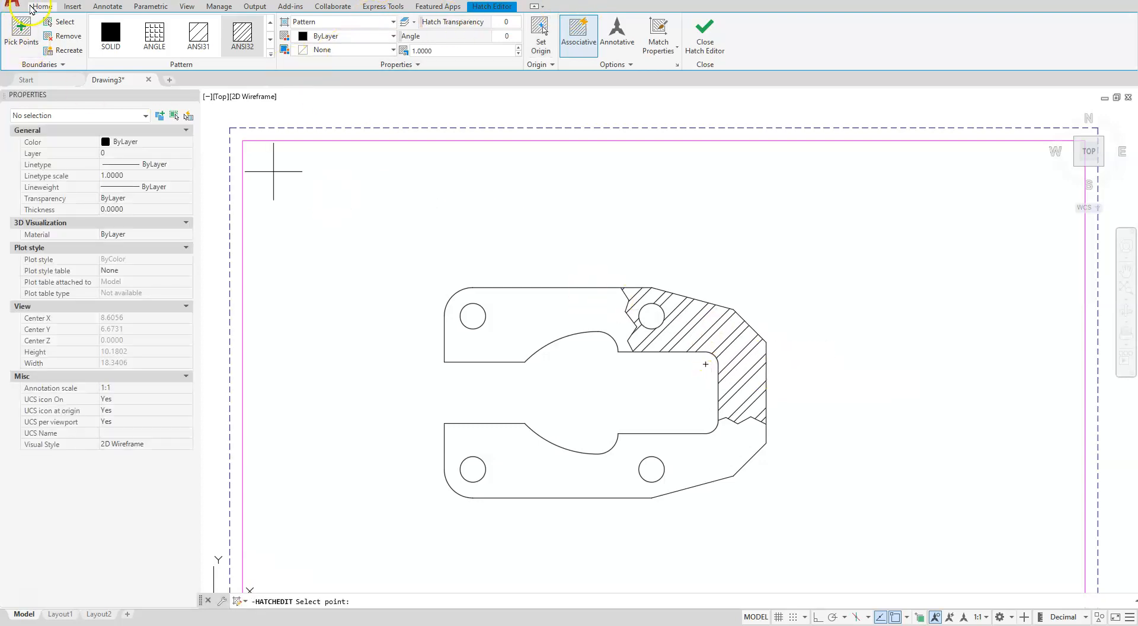
click(33, 7)
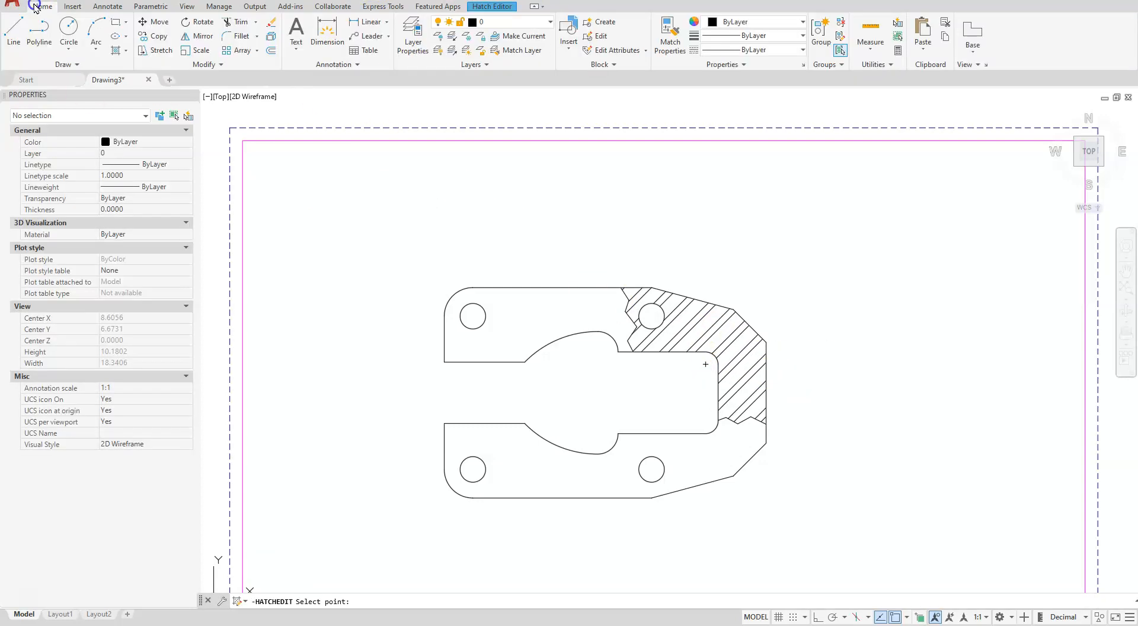
click(551, 24)
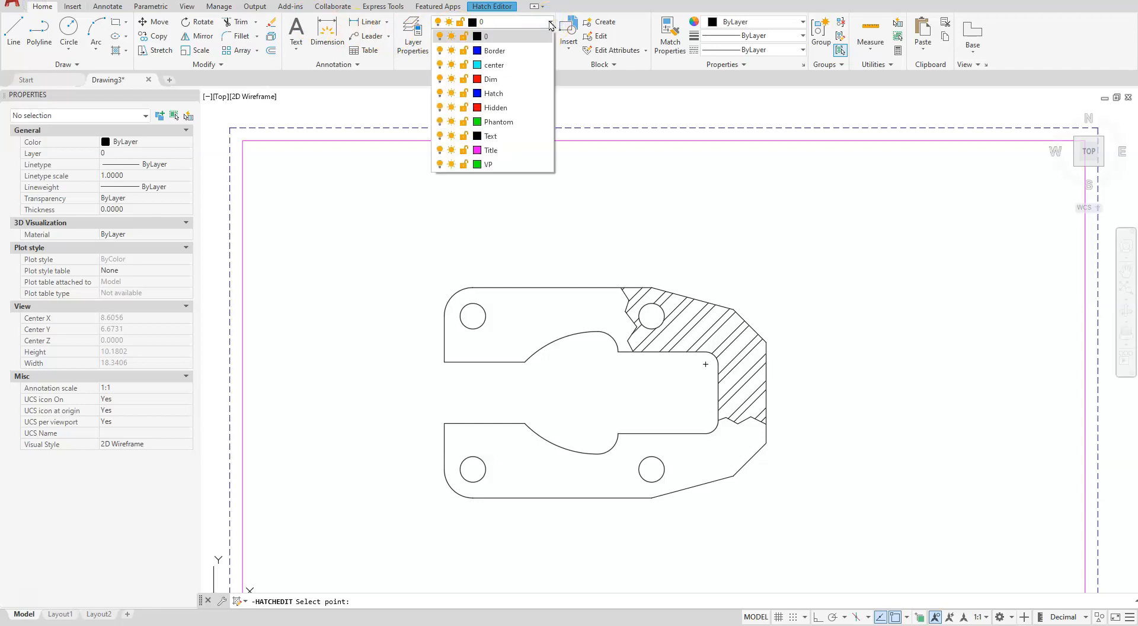
click(497, 93)
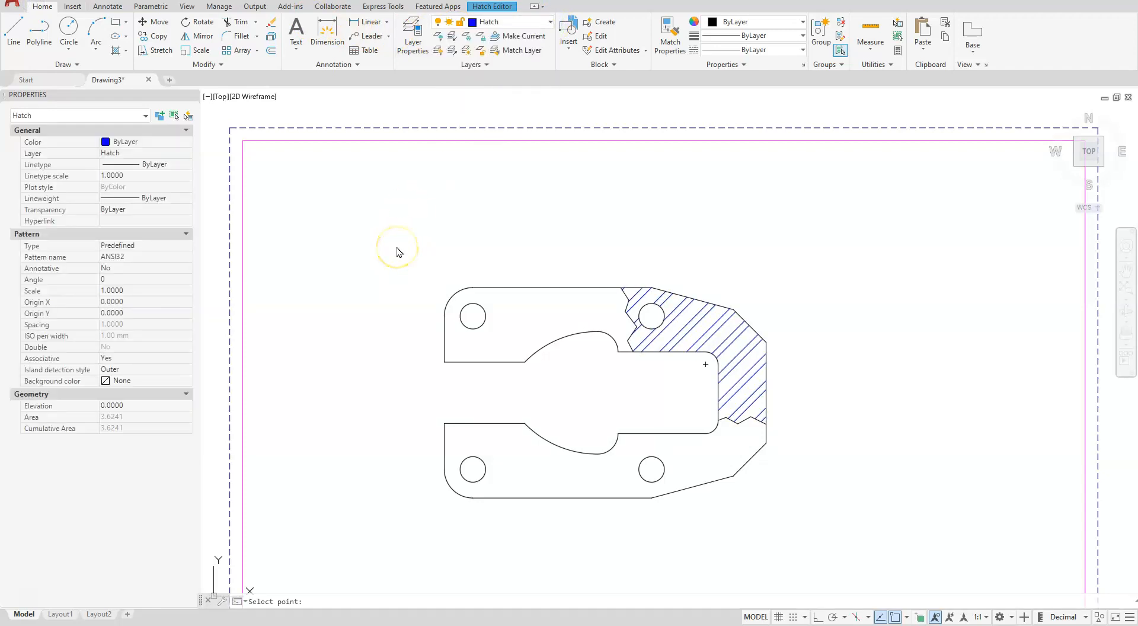
key(Escape)
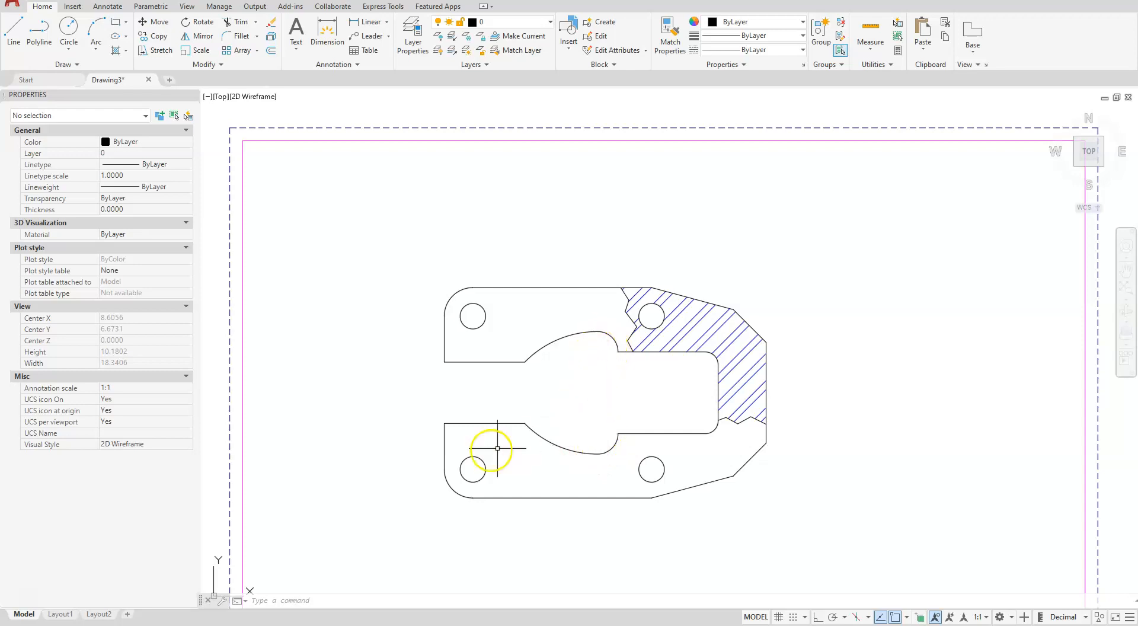
Add center marks with DIMCENTER to the lower and upper small arcs beside the rounded part of the plate's inner cutout
text(ce)
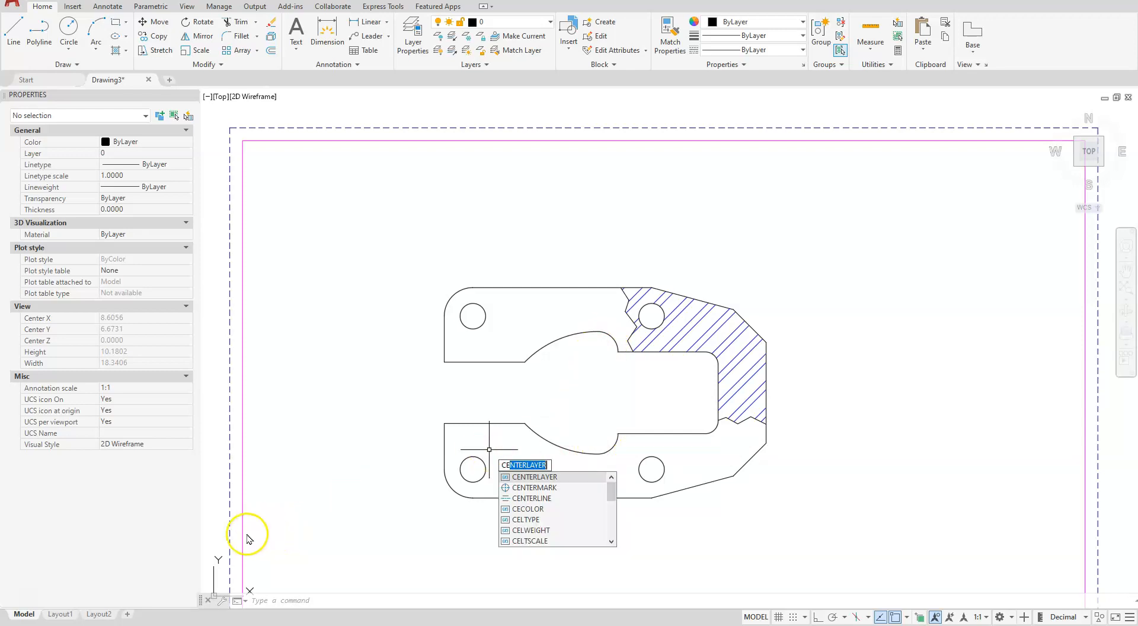
click(611, 541)
click(612, 542)
click(611, 541)
click(611, 541)
click(611, 541)
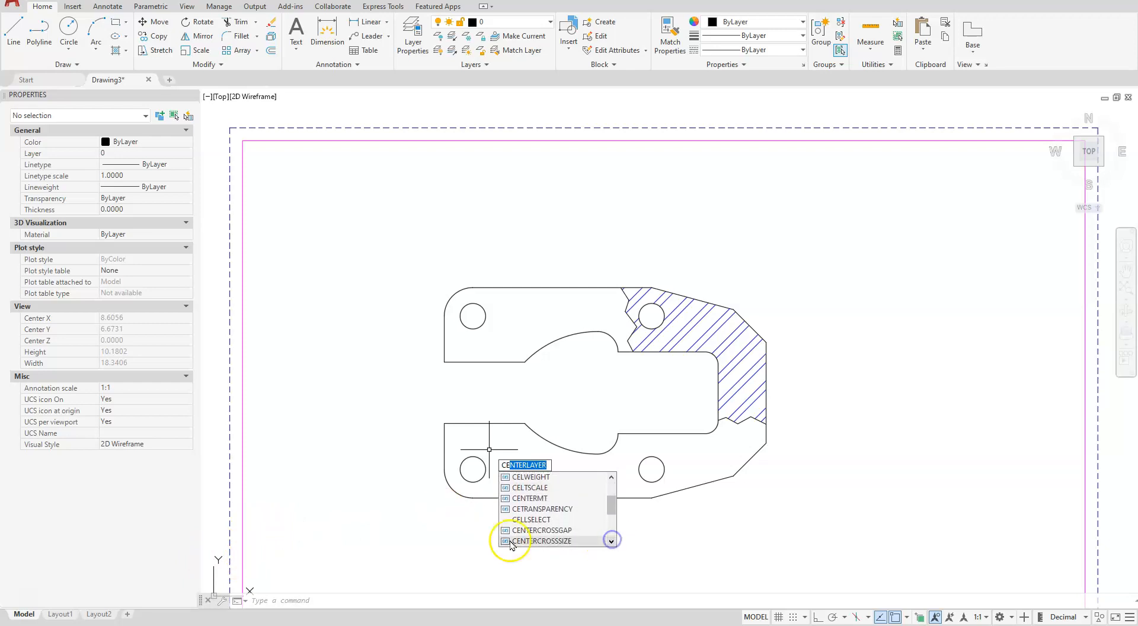
text(nte)
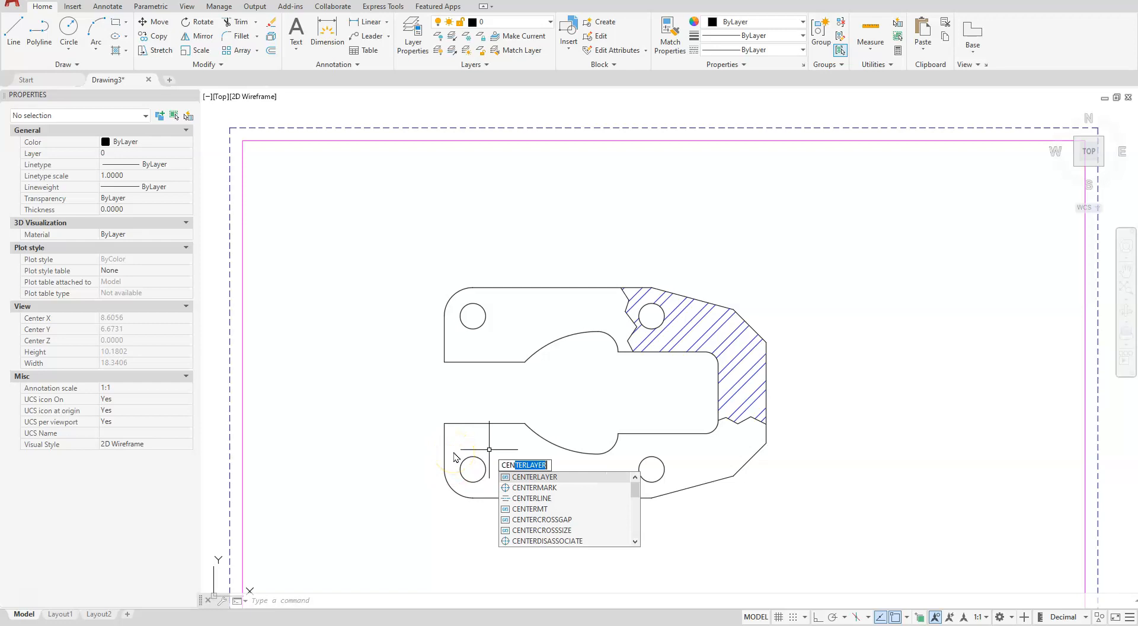
click(611, 541)
click(611, 542)
click(611, 541)
click(611, 541)
click(611, 541)
click(611, 542)
click(611, 541)
click(612, 542)
click(611, 541)
click(611, 541)
click(611, 541)
click(611, 541)
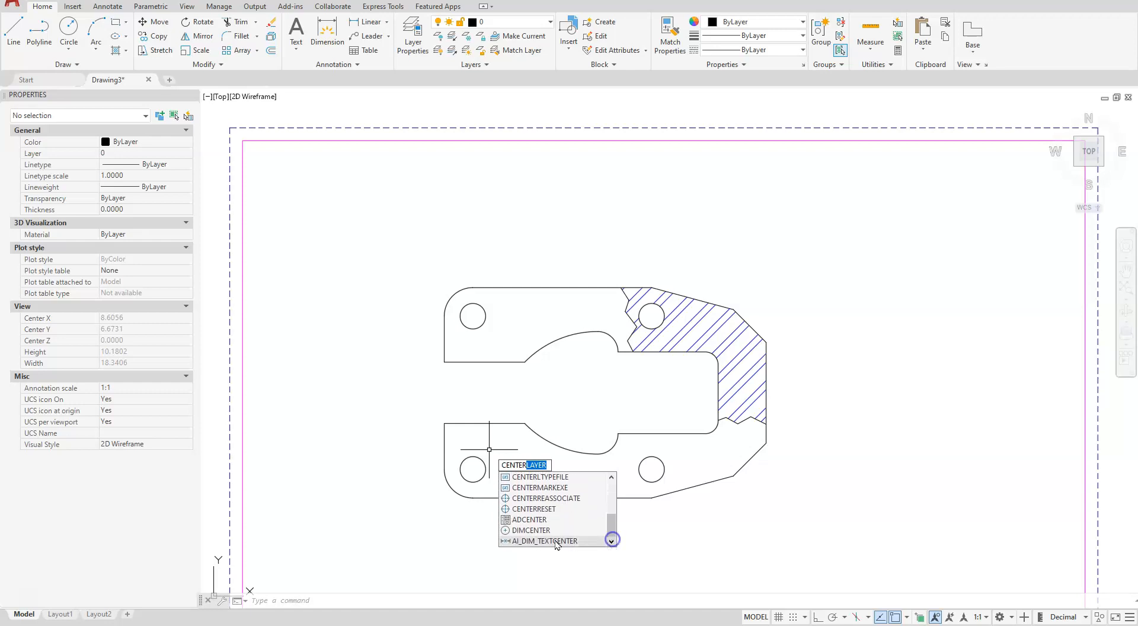
click(524, 531)
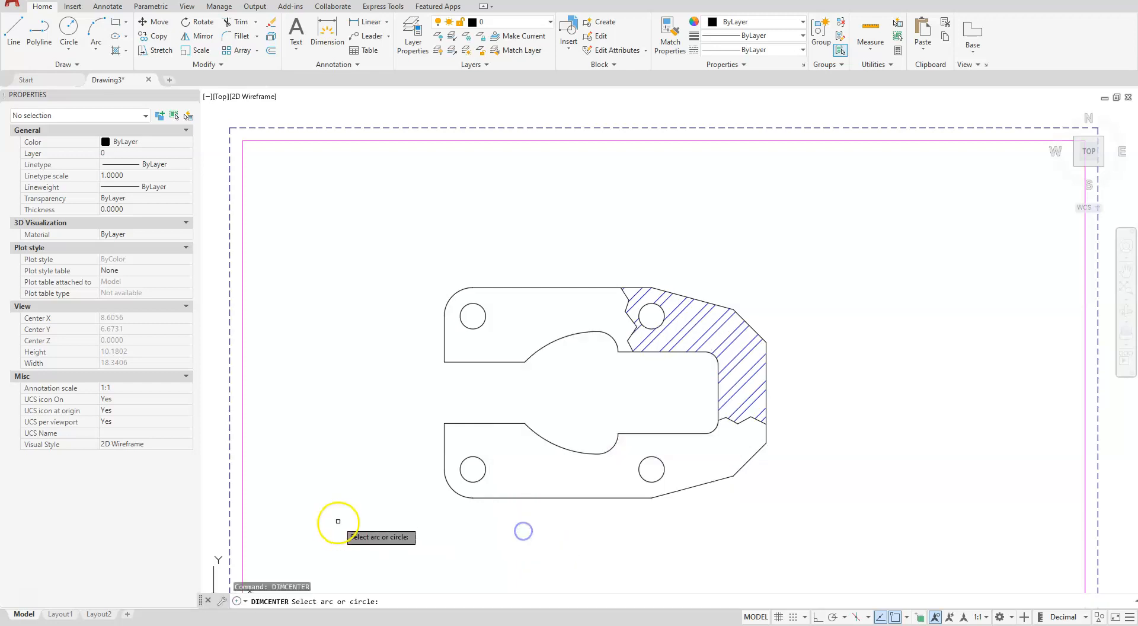
click(608, 451)
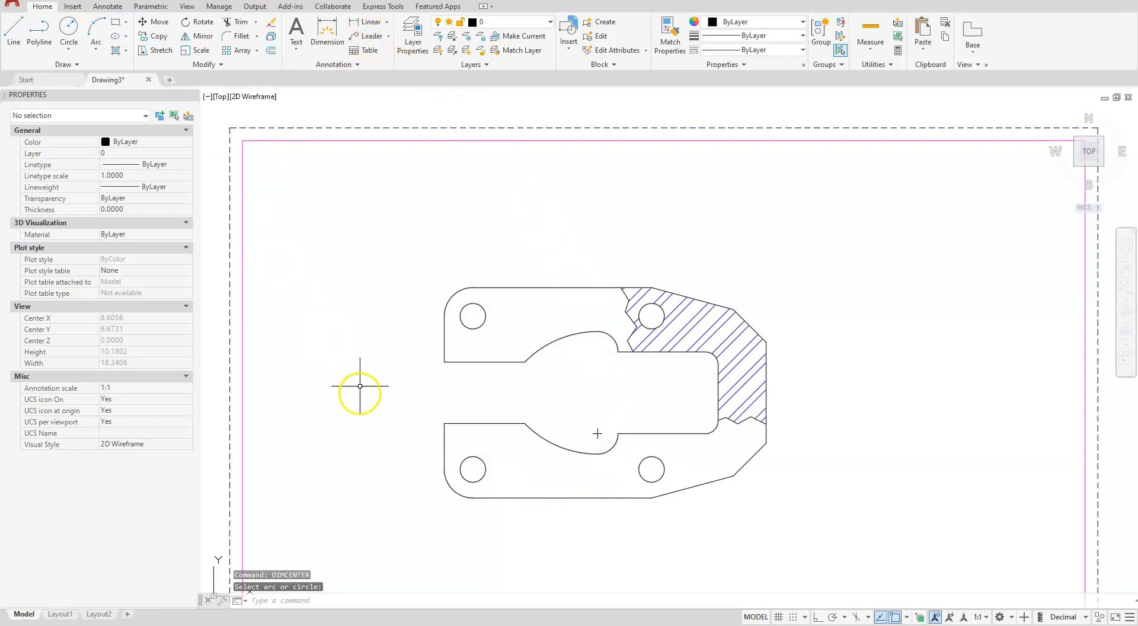
key(Return)
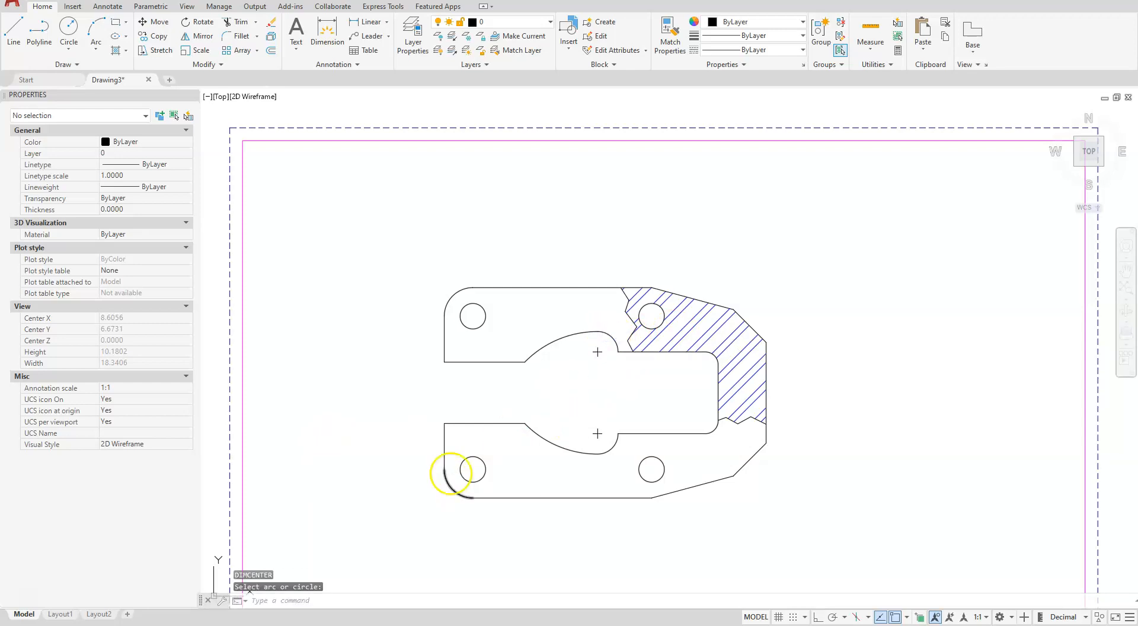
key(Escape)
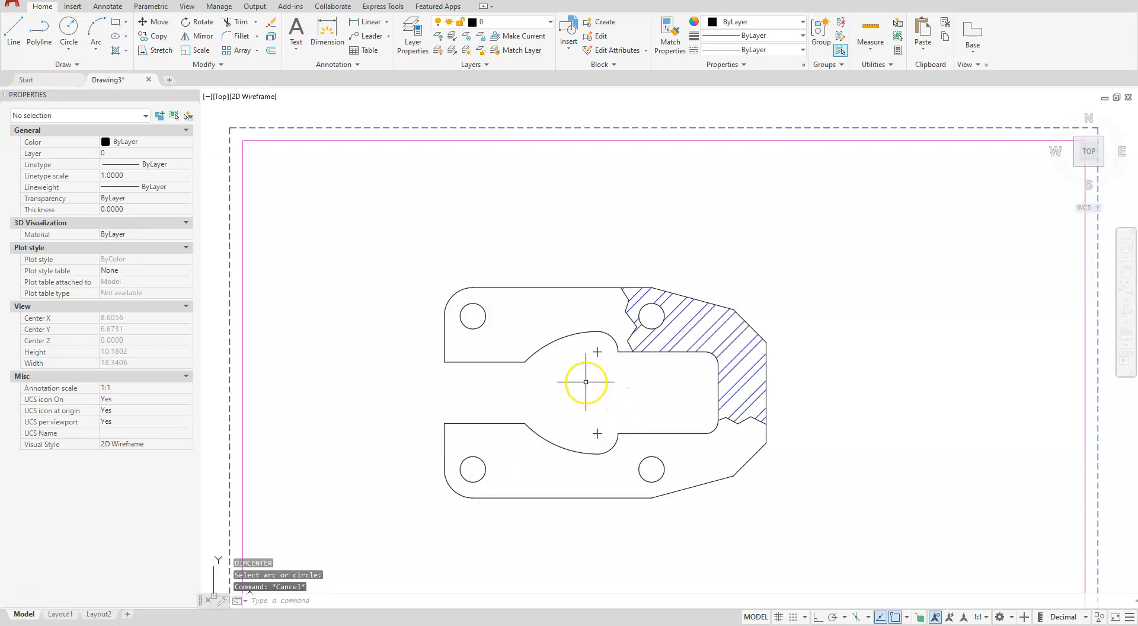
Set the CENTERLAYER variable to the center layer for new center marks and centerlines
text(cn)
key(BackSpace)
key(BackSpace)
key(BackSpace)
key(BackSpace)
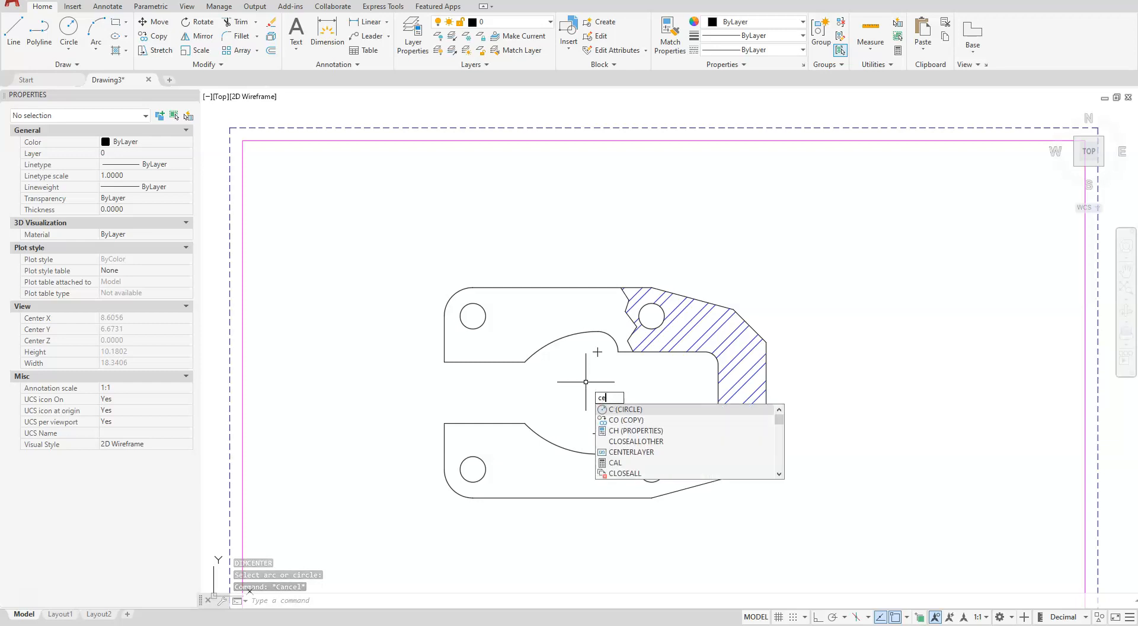
text(ENTERLayer)
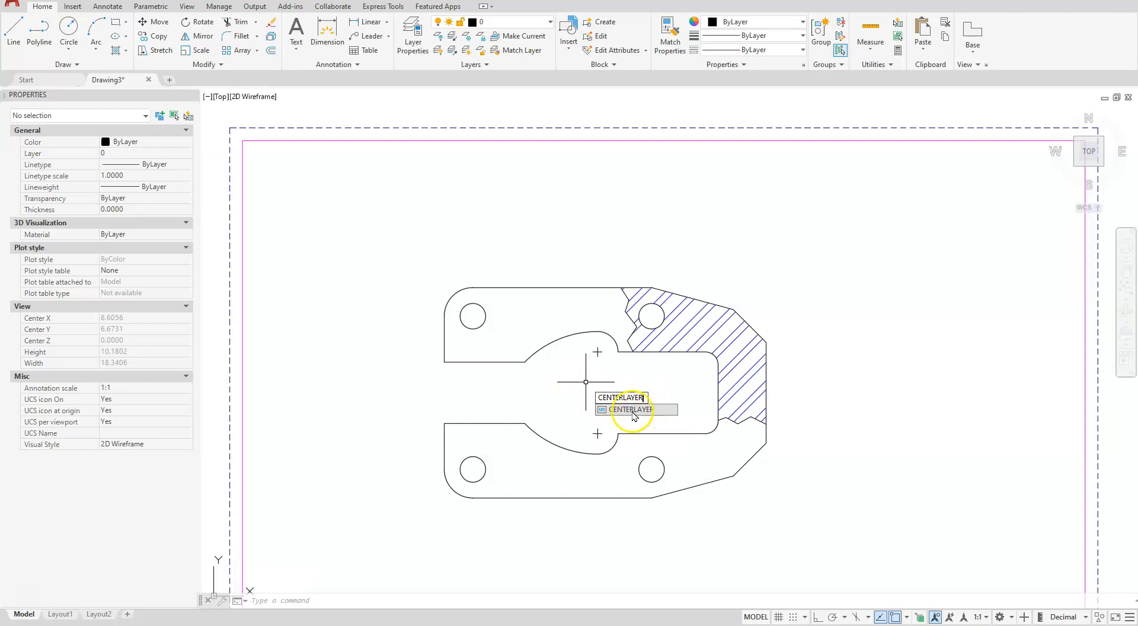
click(610, 412)
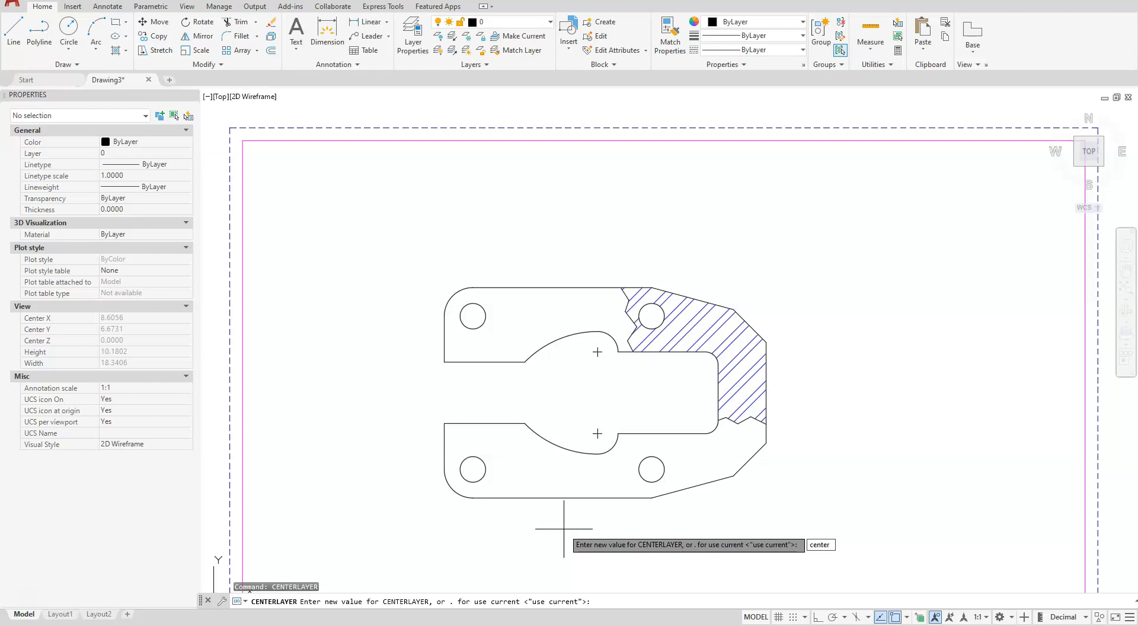
text(center)
key(Return)
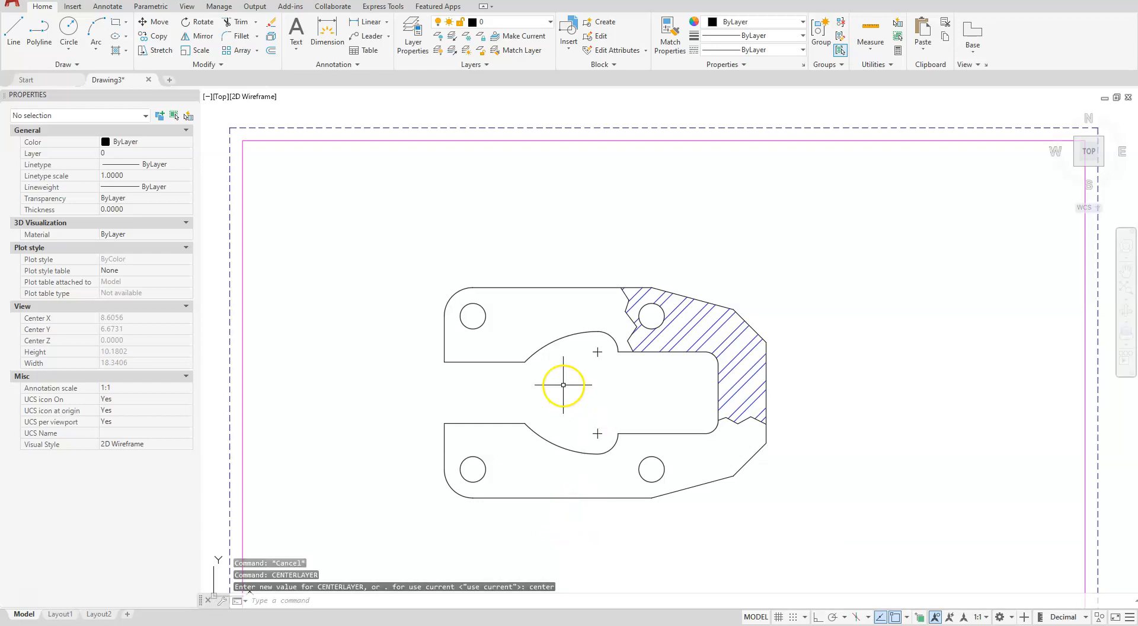
Add associative center marks to all four holes of the plate
click(108, 7)
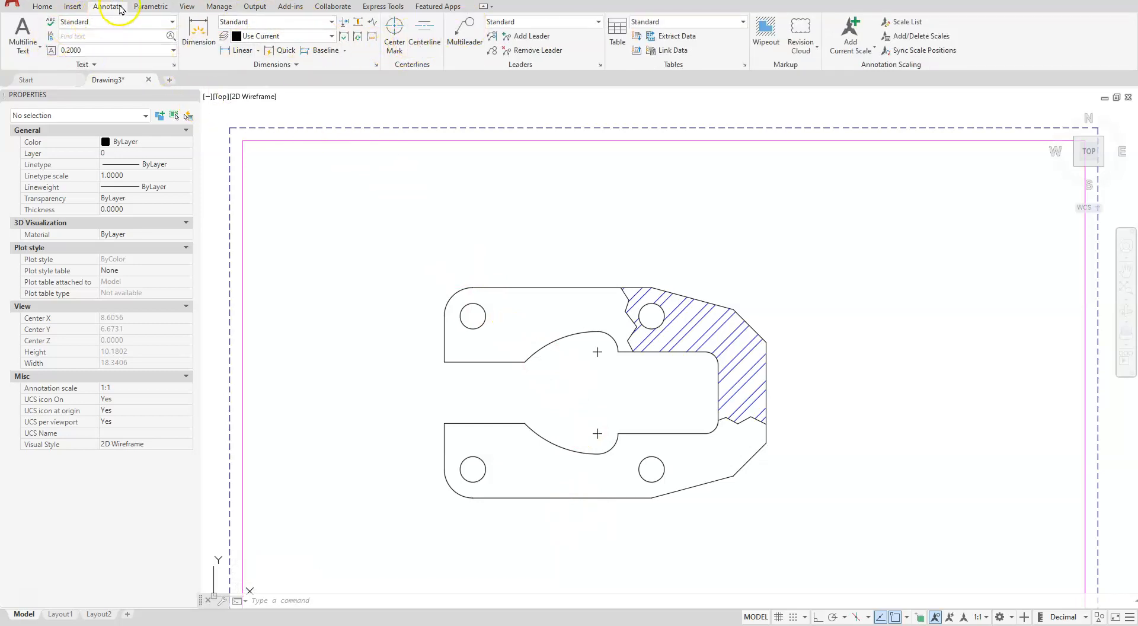
click(395, 31)
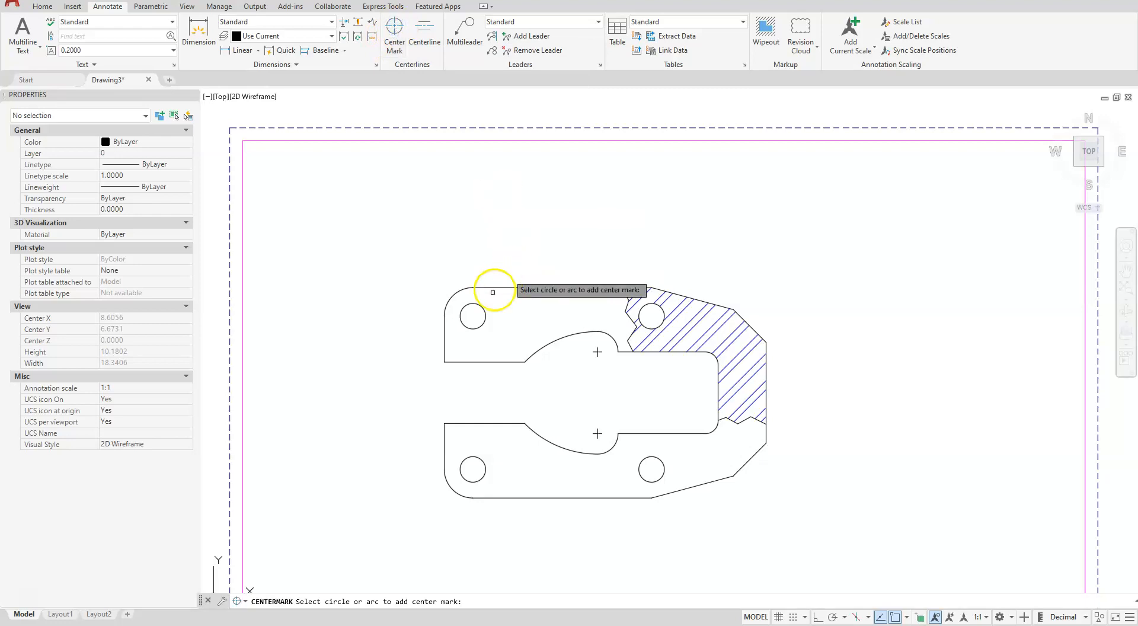
click(485, 310)
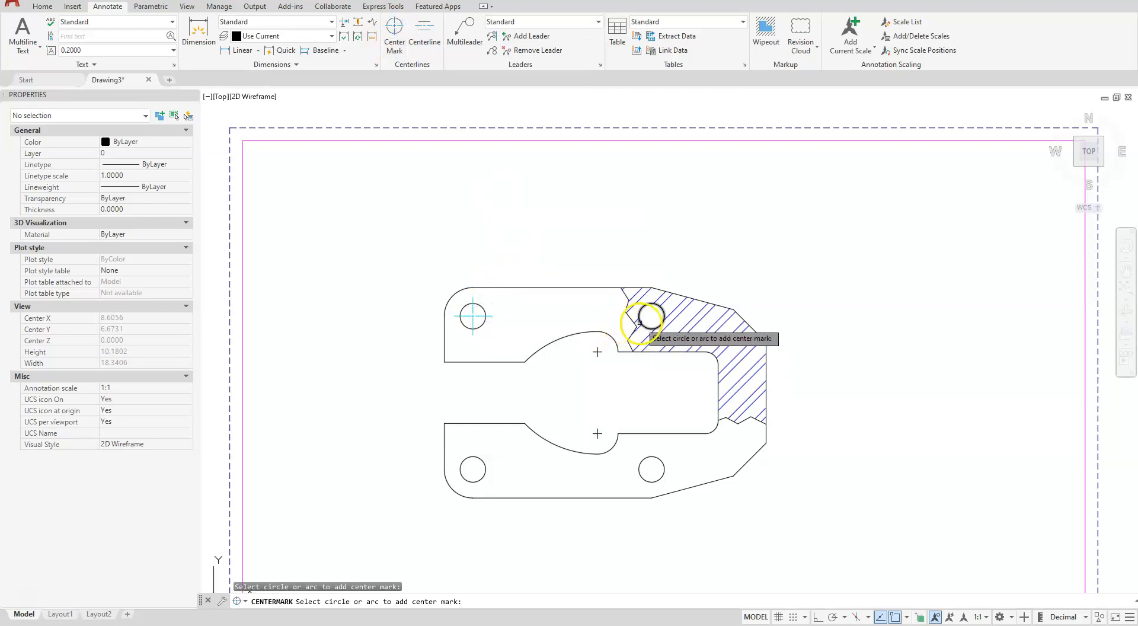
click(652, 461)
click(473, 463)
key(Escape)
Match the properties of the hatched area's hole center mark onto the center mark of the upper small arc in the inner cutout
click(41, 7)
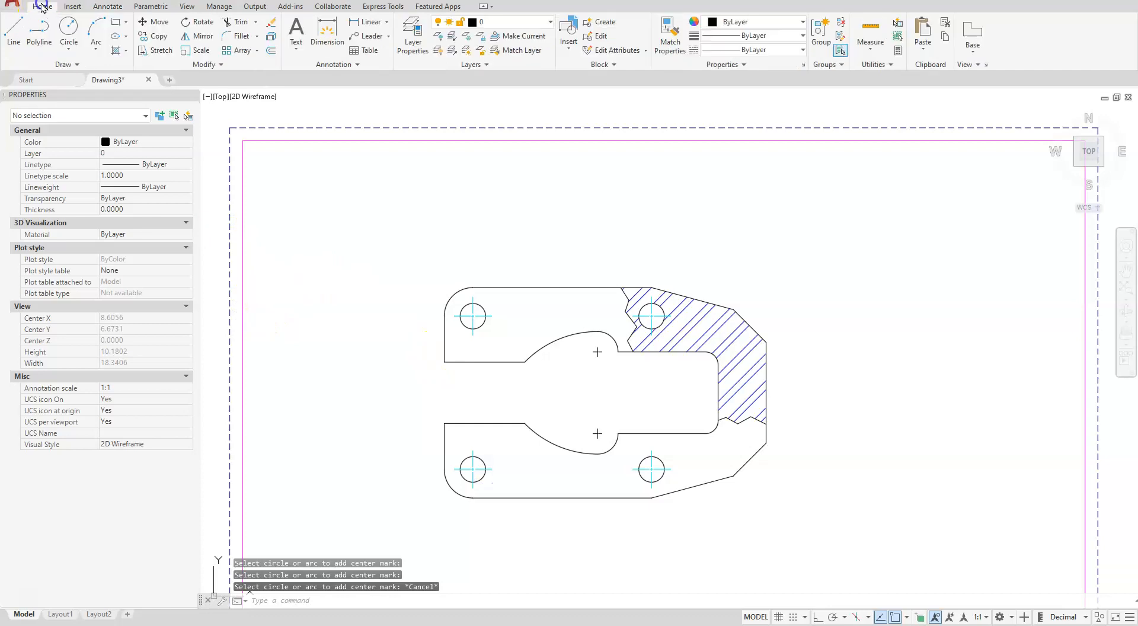
click(666, 29)
scroll(629, 356, up, 4)
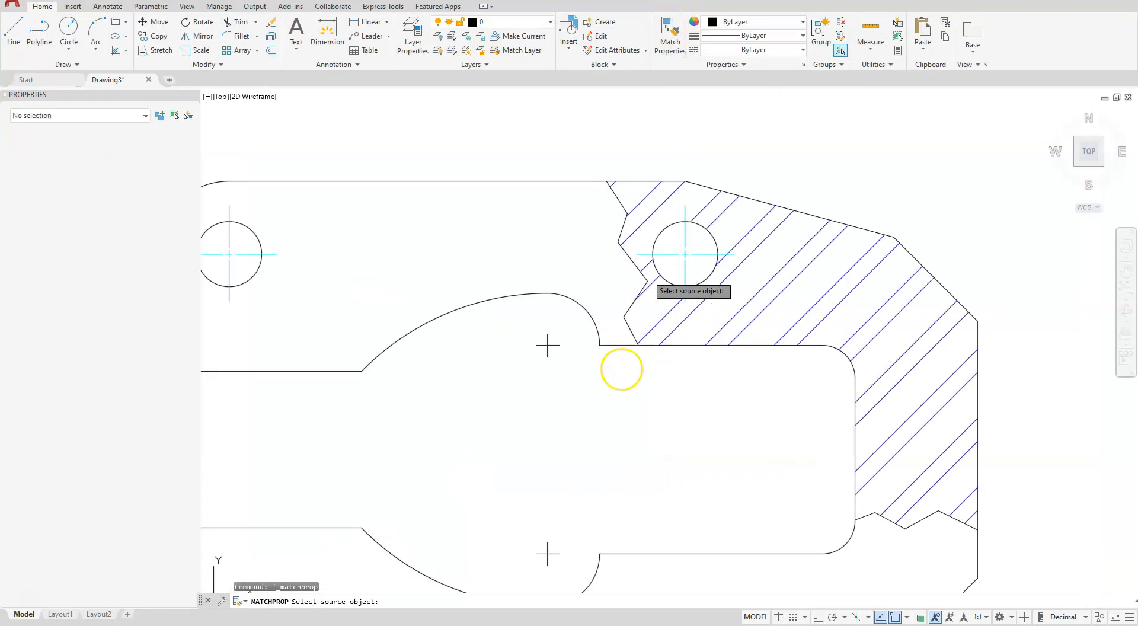
scroll(628, 320, up, 2)
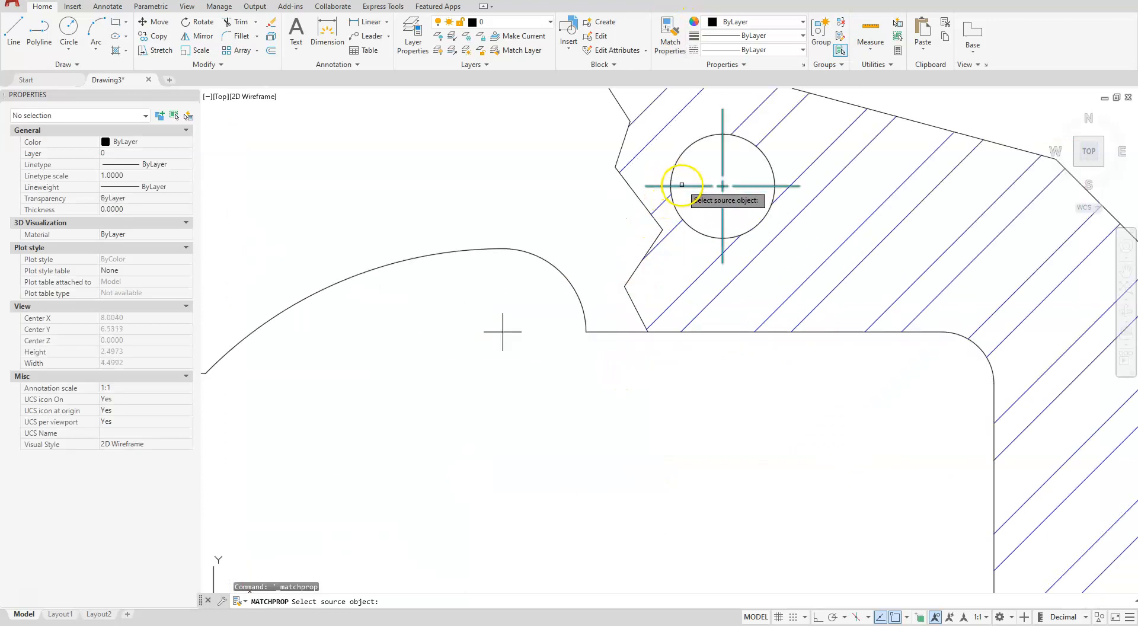
click(685, 186)
click(518, 309)
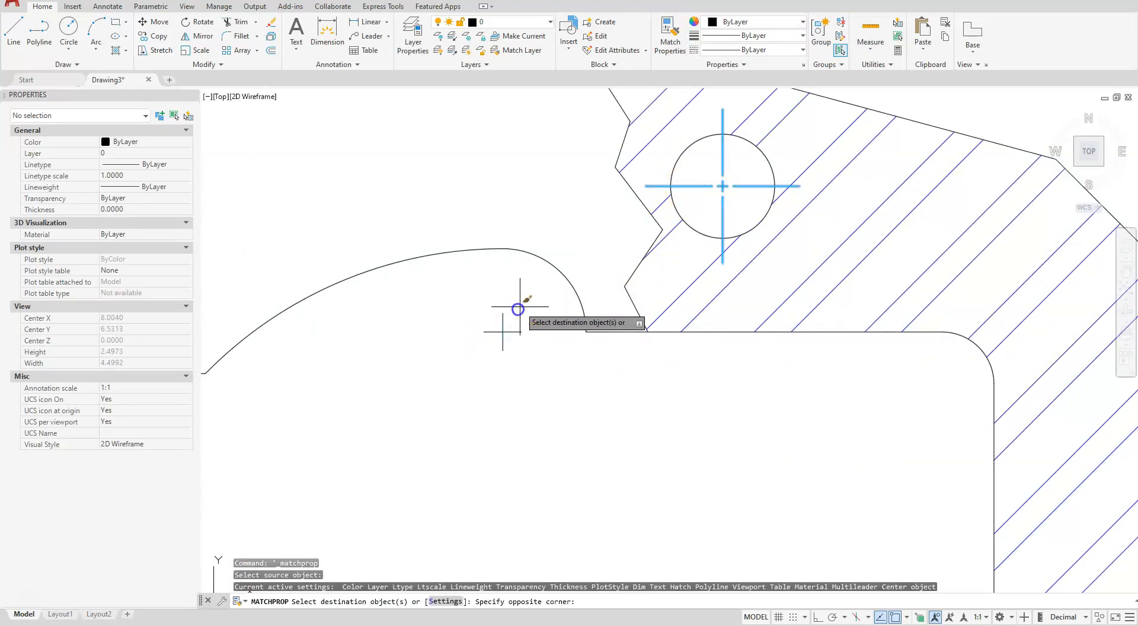
click(460, 372)
Apply the same matched properties to the center mark of the lower small arc in the inner cutout
scroll(483, 427, down, 3)
scroll(476, 359, up, 4)
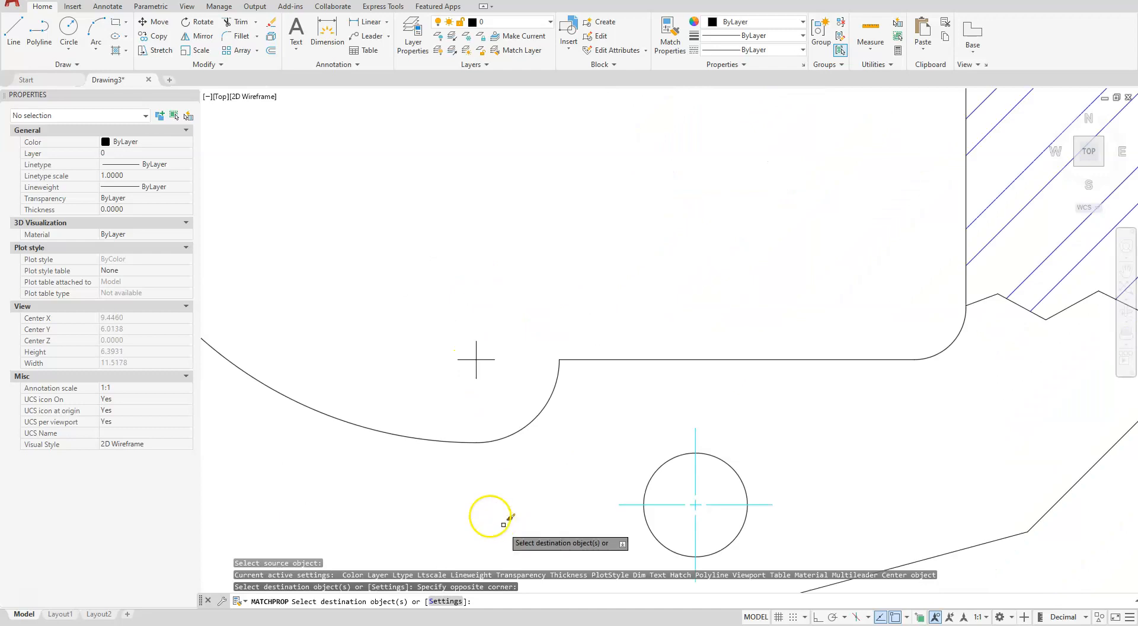
click(486, 314)
click(430, 396)
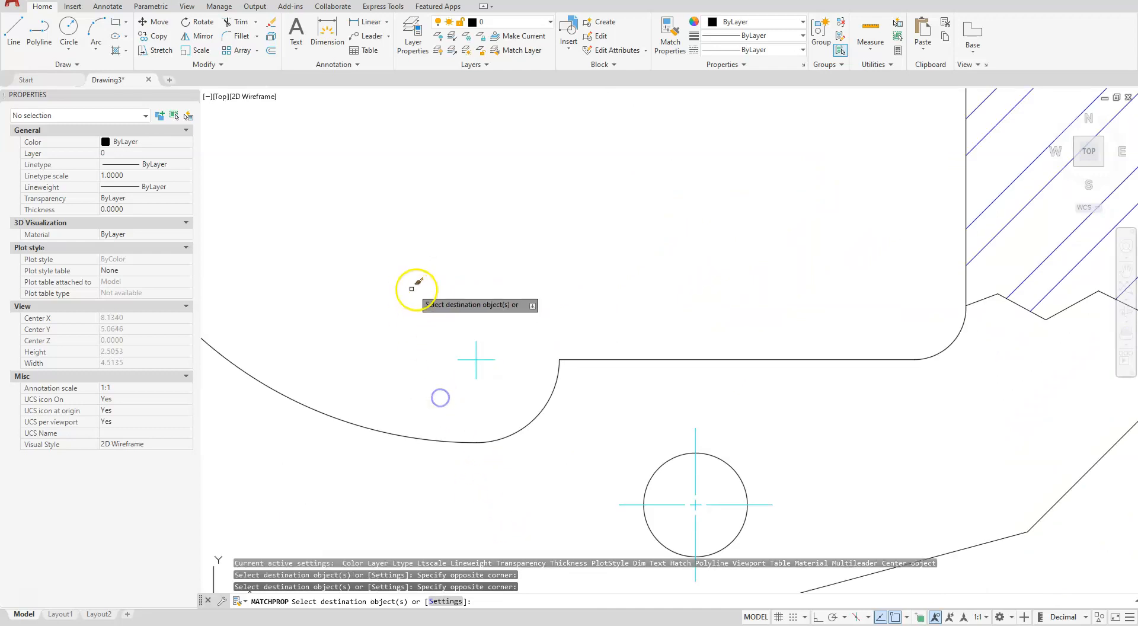
scroll(475, 305, down, 5)
middle_drag(450, 265, 577, 292)
key(Escape)
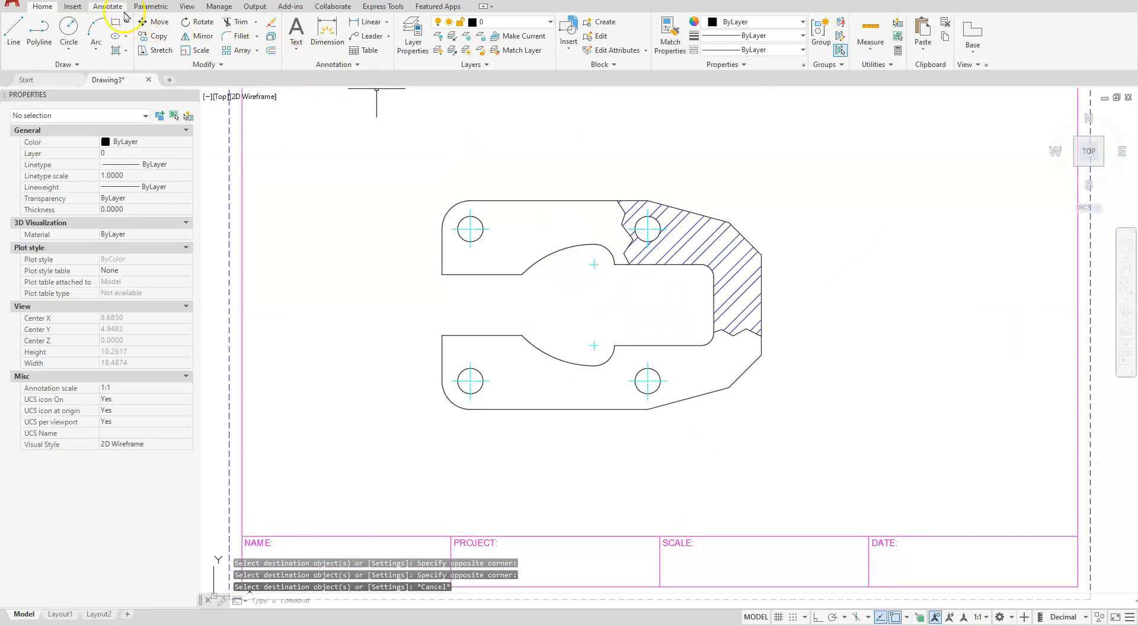
Add a centerline between the upper and lower horizontal edges of the inner cutout's rectangular part
click(107, 8)
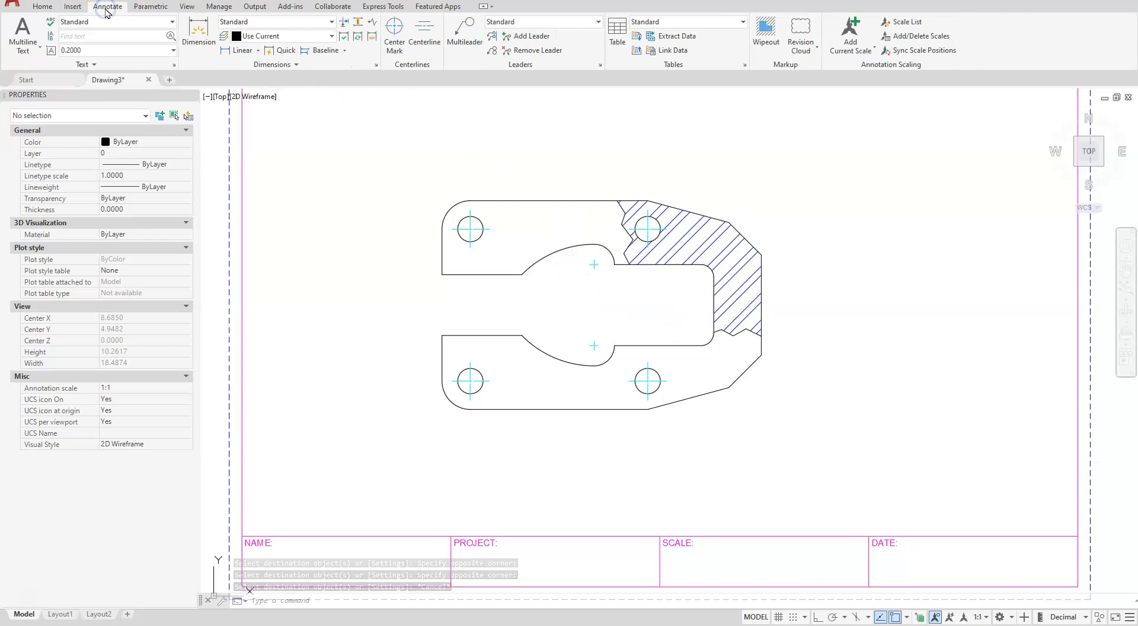
click(423, 31)
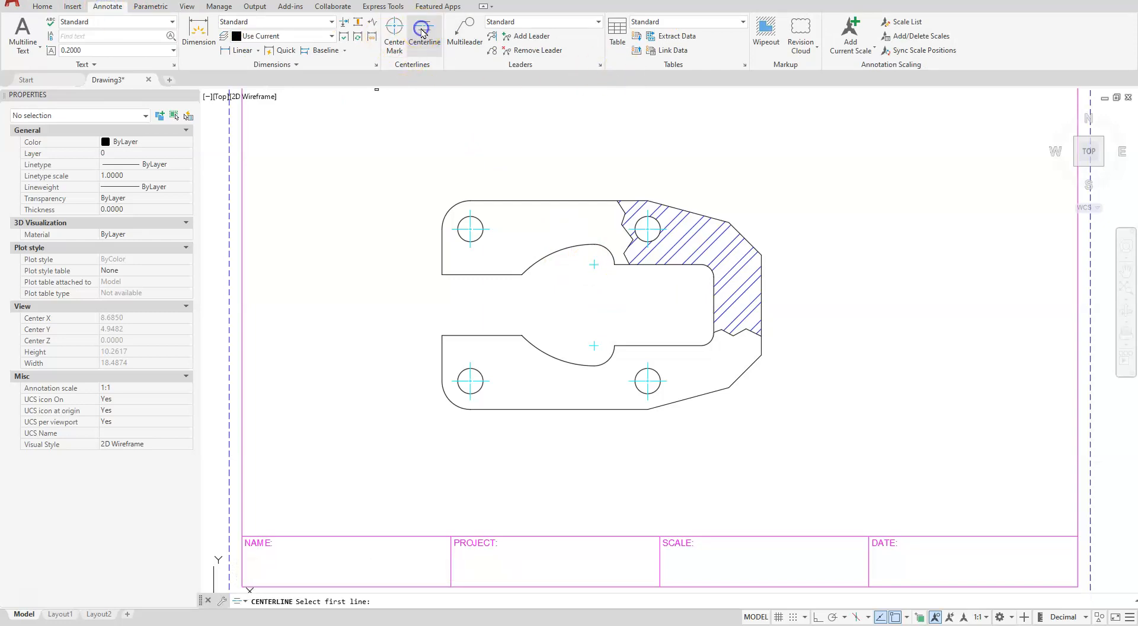
click(678, 265)
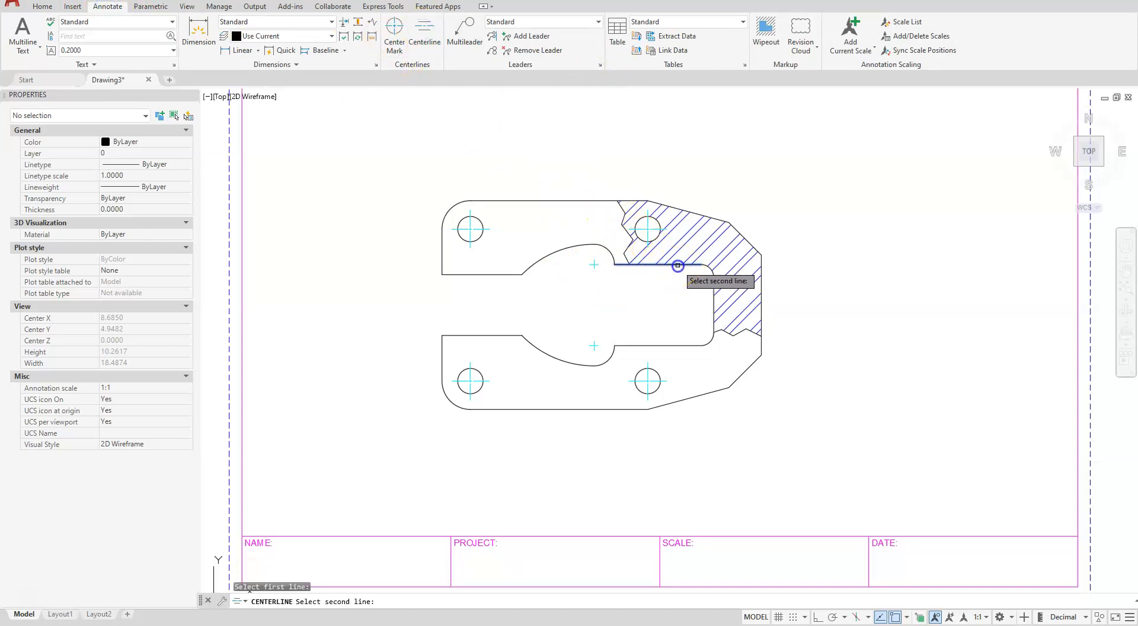
click(680, 346)
Stretch both ends of the horizontal centerline to the plate's right and left outer edges
scroll(442, 327, up, 2)
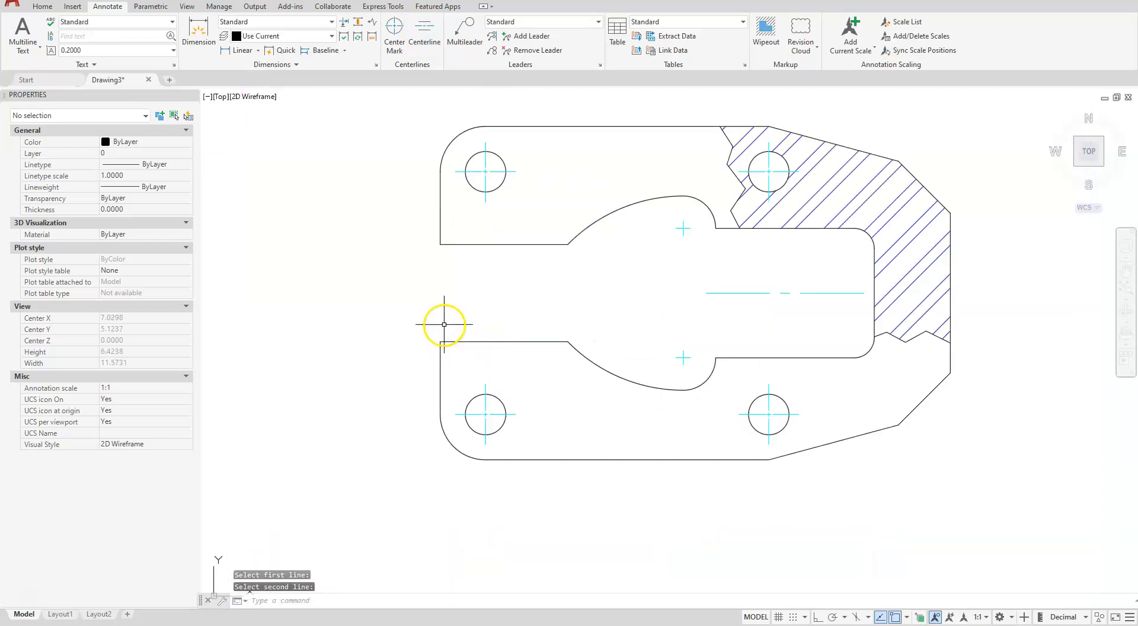
scroll(992, 237, up, 2)
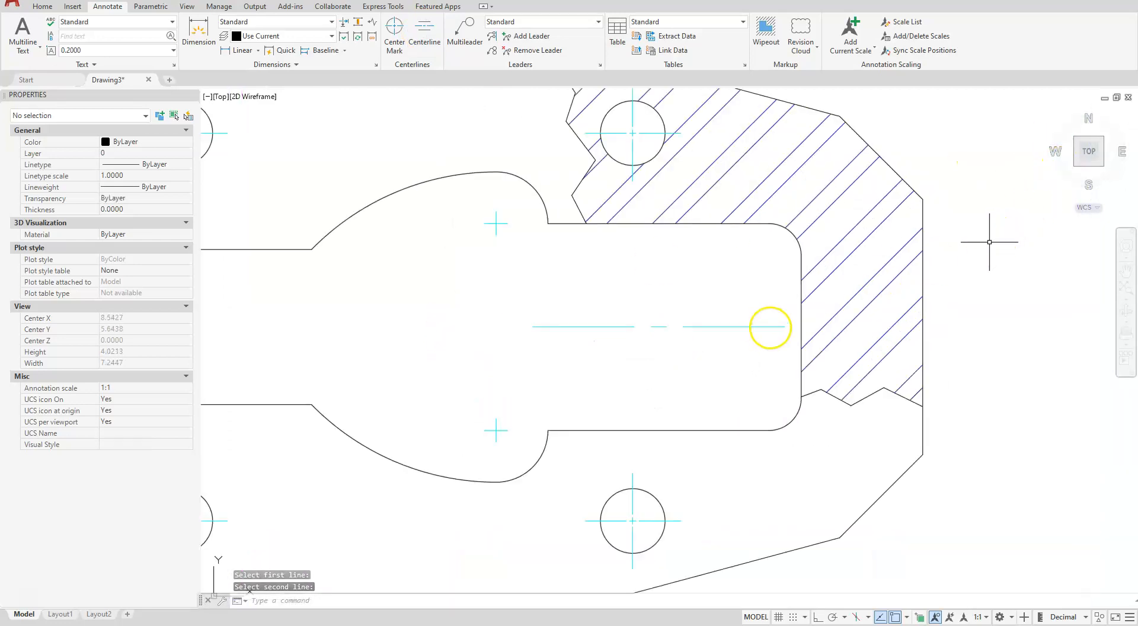
click(762, 330)
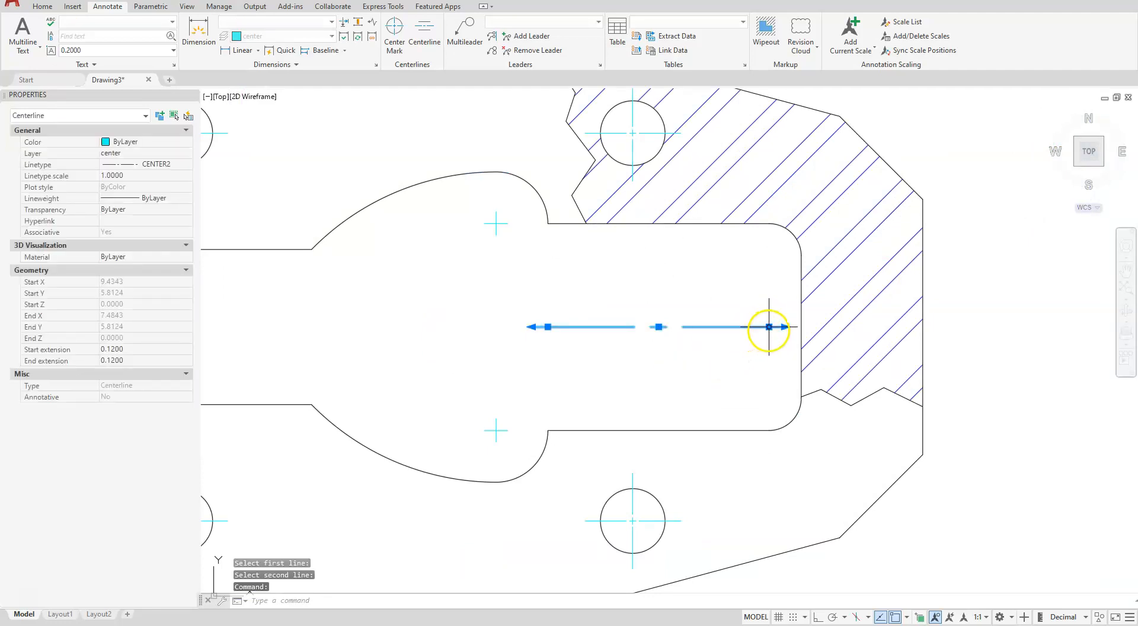
click(768, 326)
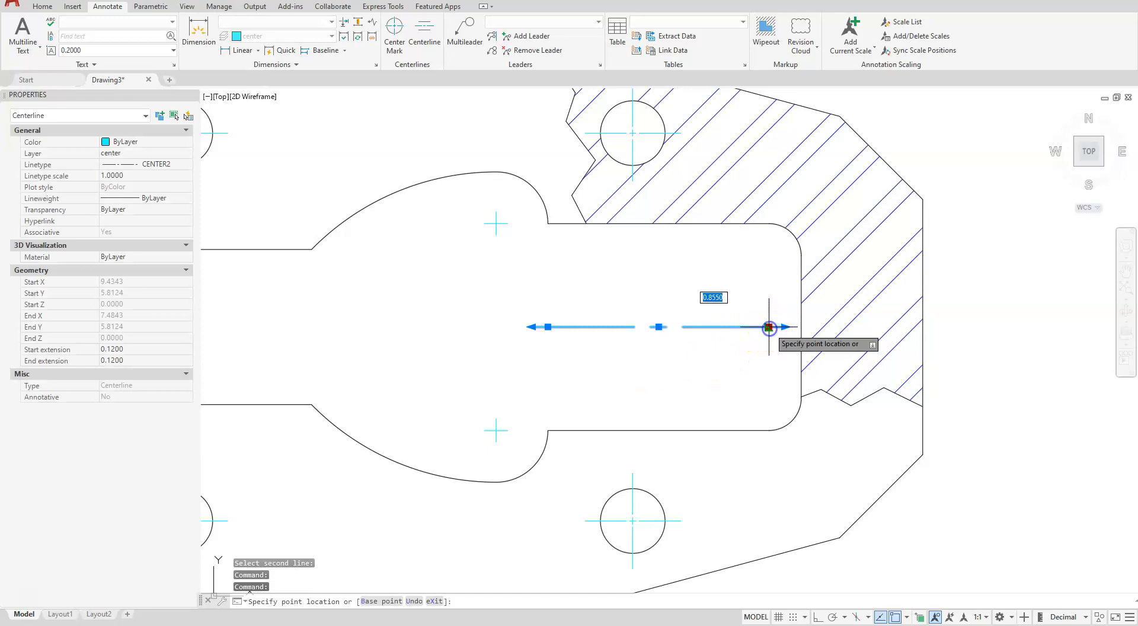
click(925, 322)
scroll(554, 291, down, 3)
scroll(579, 348, up, 3)
click(850, 369)
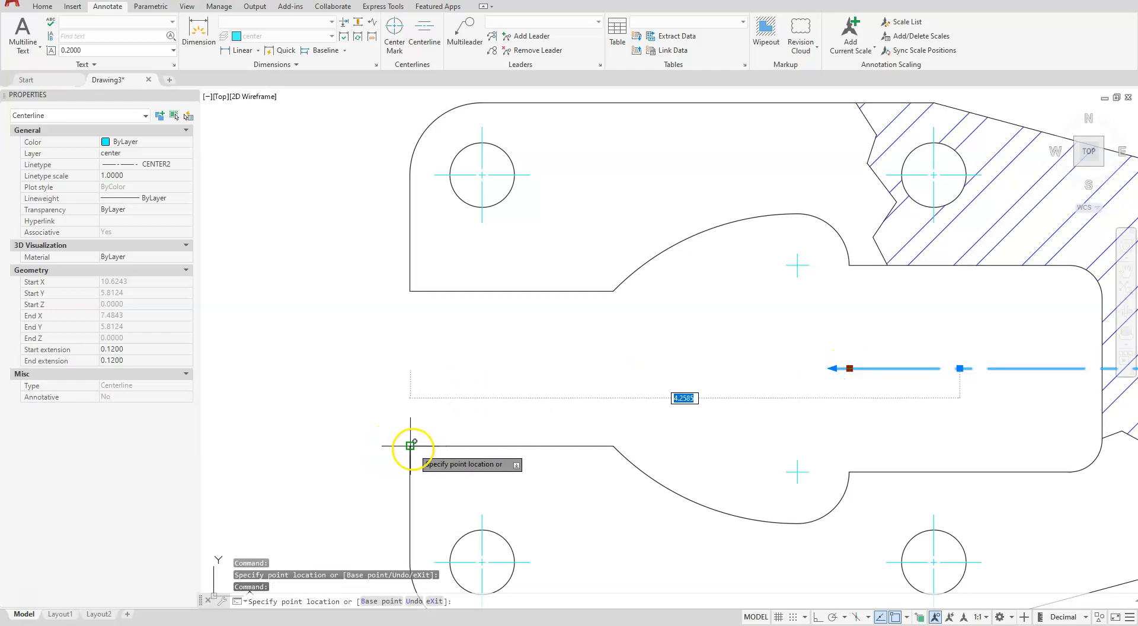
click(409, 370)
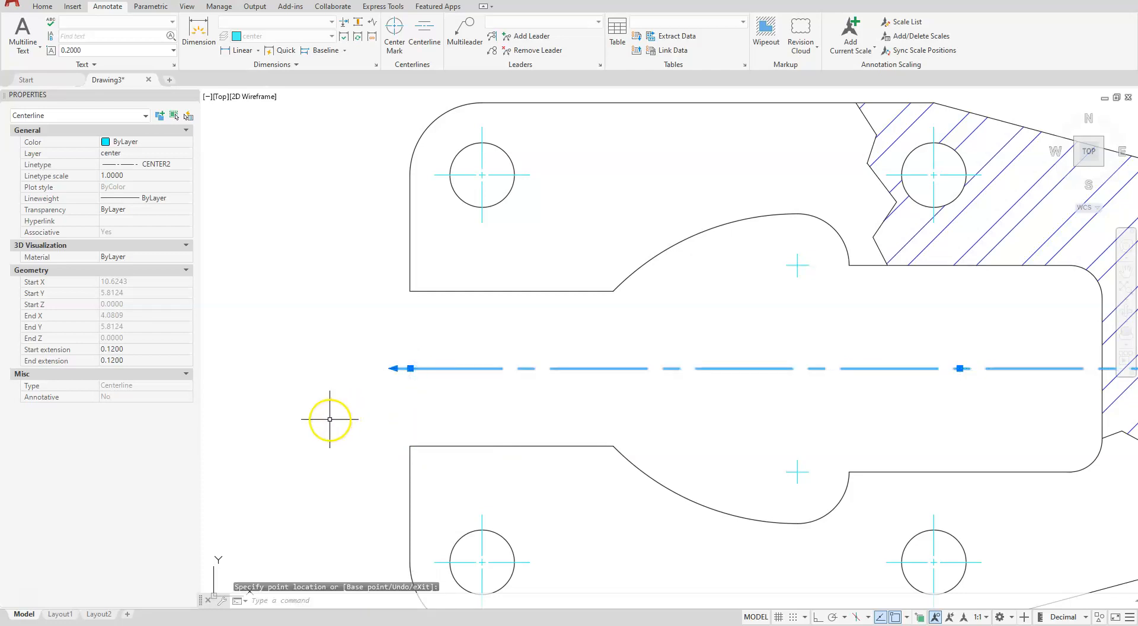
scroll(331, 418, down, 4)
middle_drag(457, 432, 544, 306)
key(Escape)
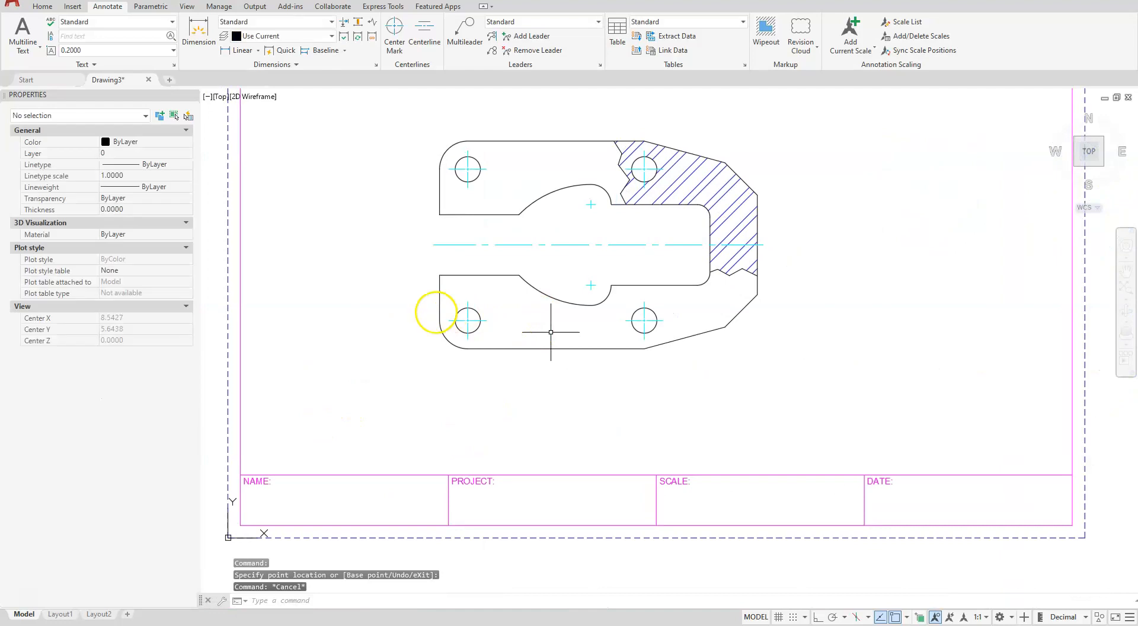
Set Dim as the layer for new dimensions
middle_drag(427, 274, 417, 334)
click(406, 311)
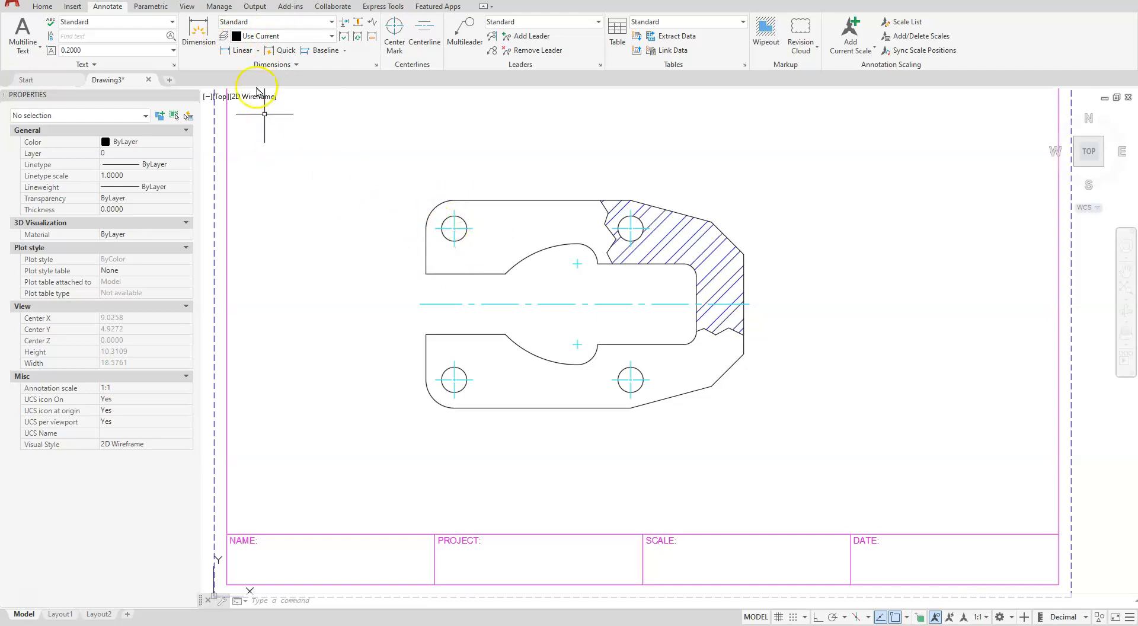
click(332, 37)
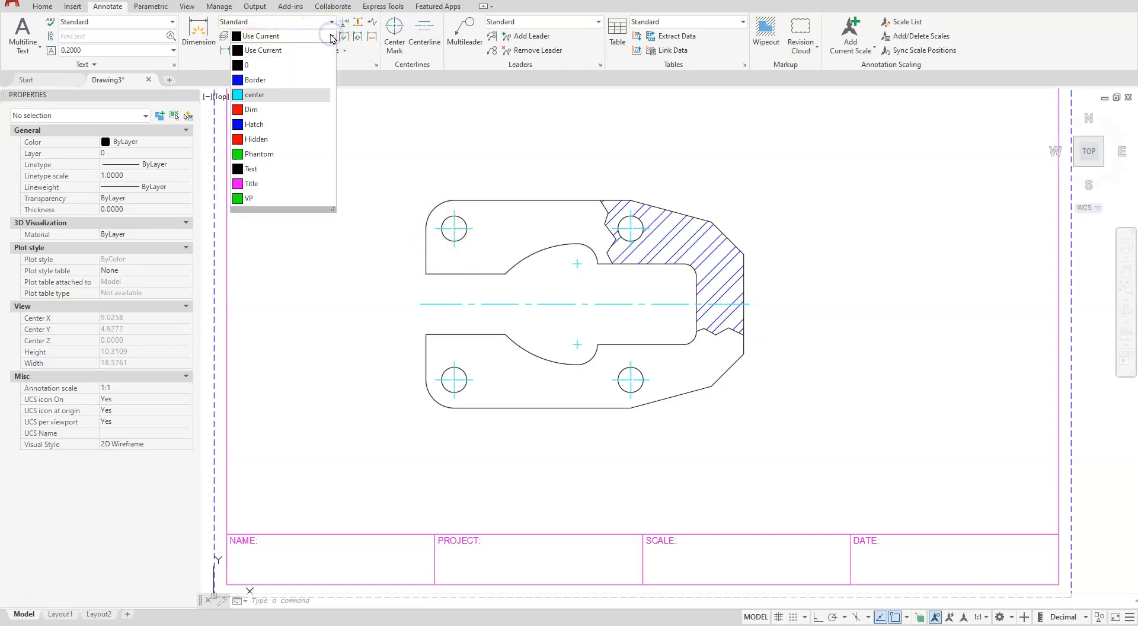
click(270, 110)
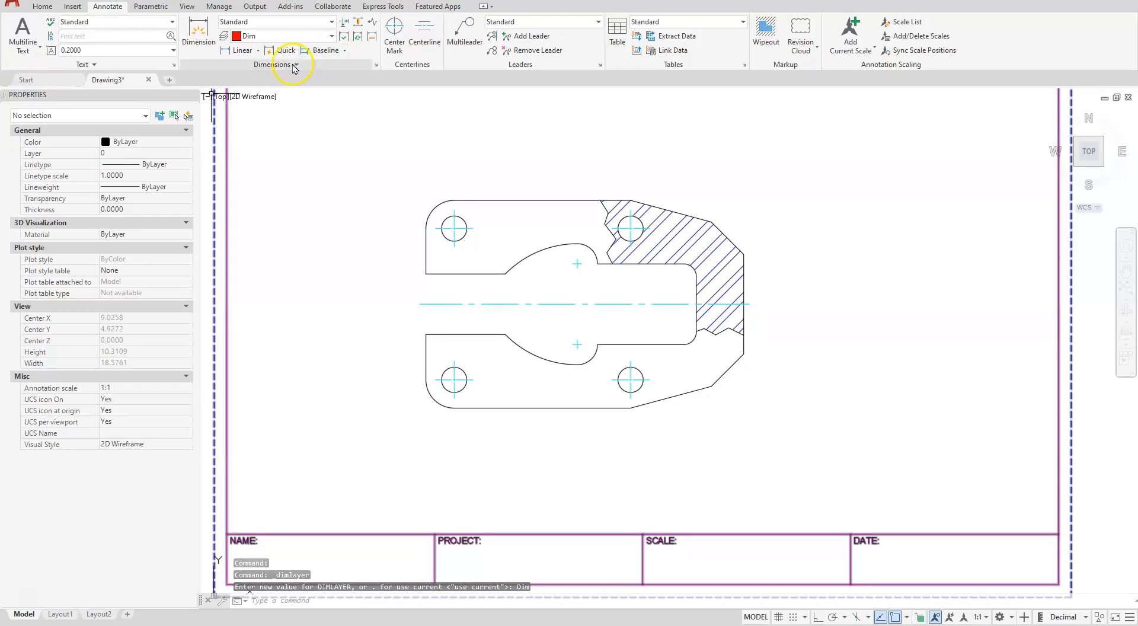
Open the Standard dimension style for modification and show its arrowhead and center mark settings
click(376, 66)
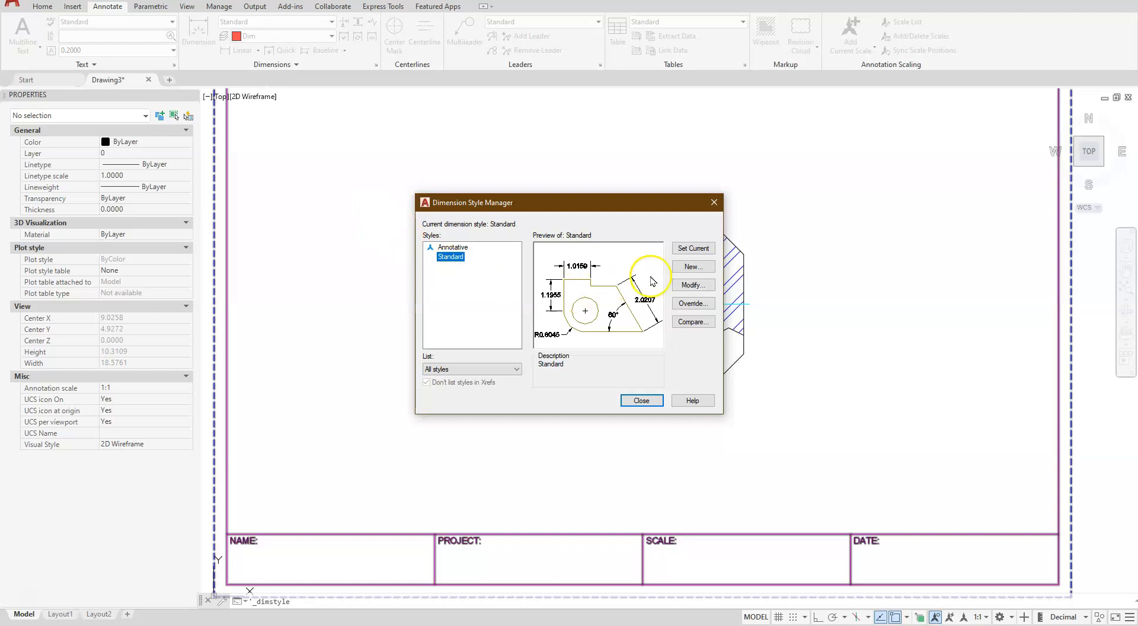
click(693, 285)
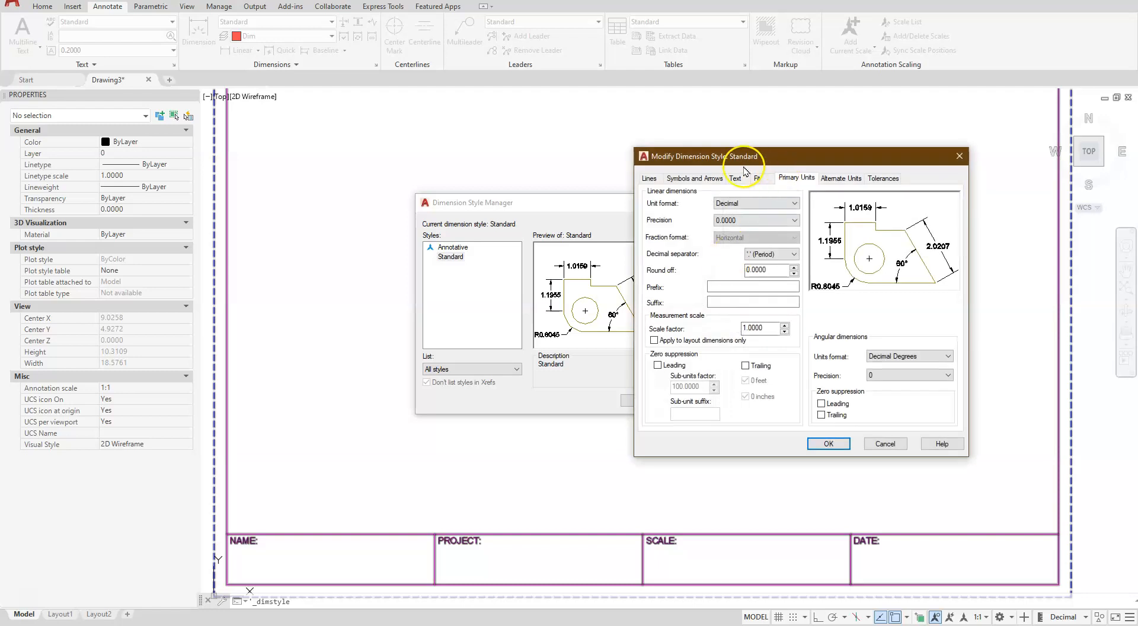
click(681, 179)
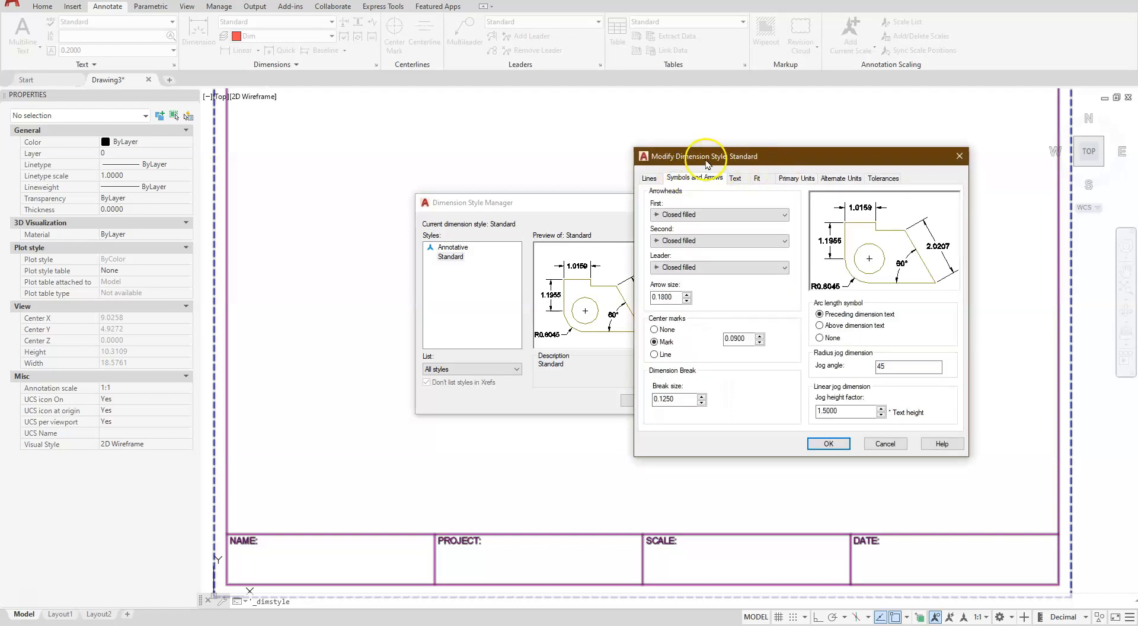
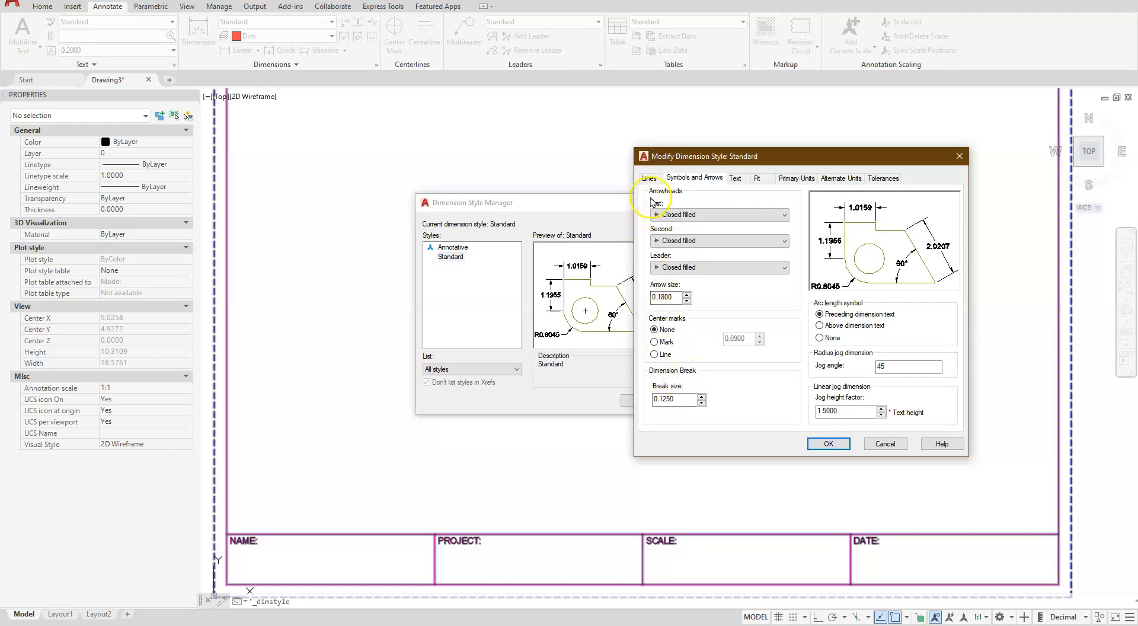
Set the Standard dimension style's text height to 0.125 after reviewing its line and arrowhead settings
click(651, 178)
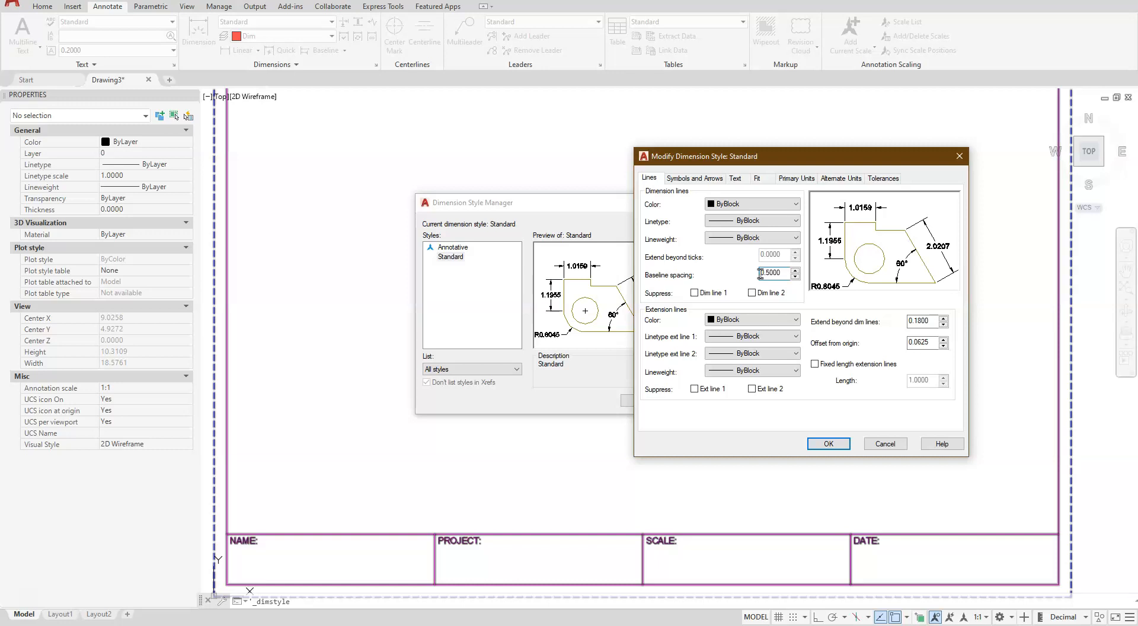
click(705, 179)
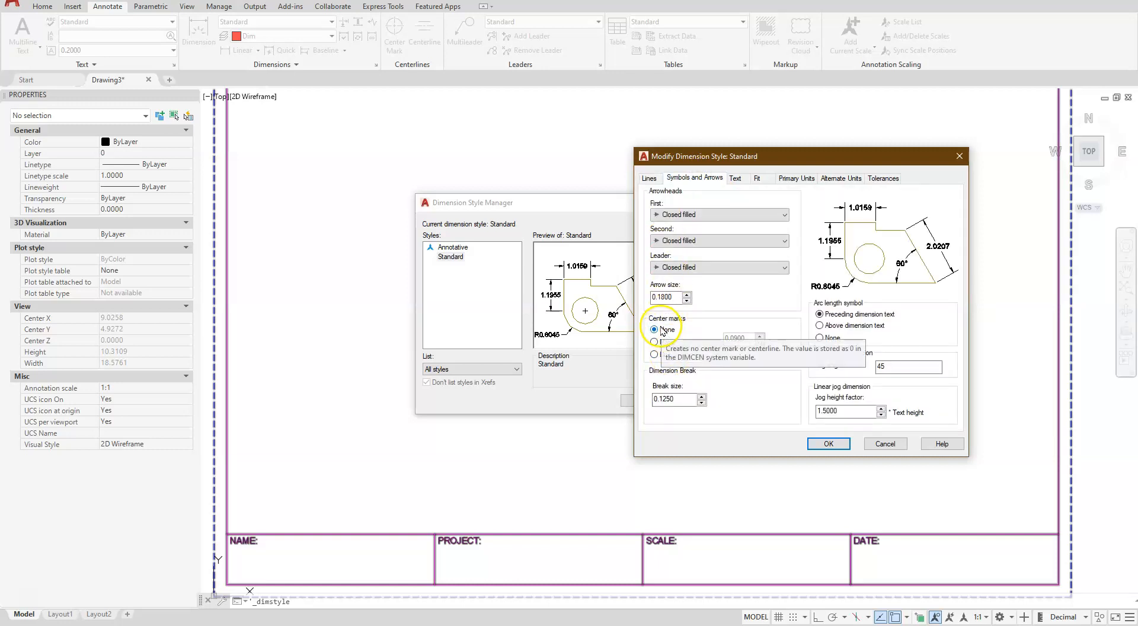
click(735, 179)
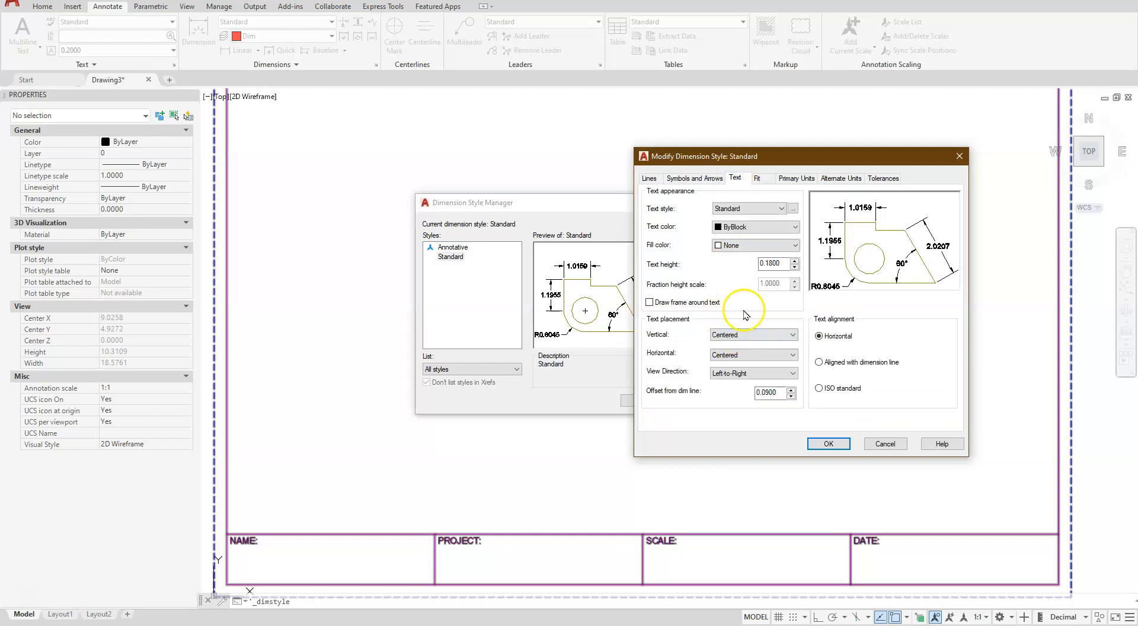
drag(778, 263, 764, 262)
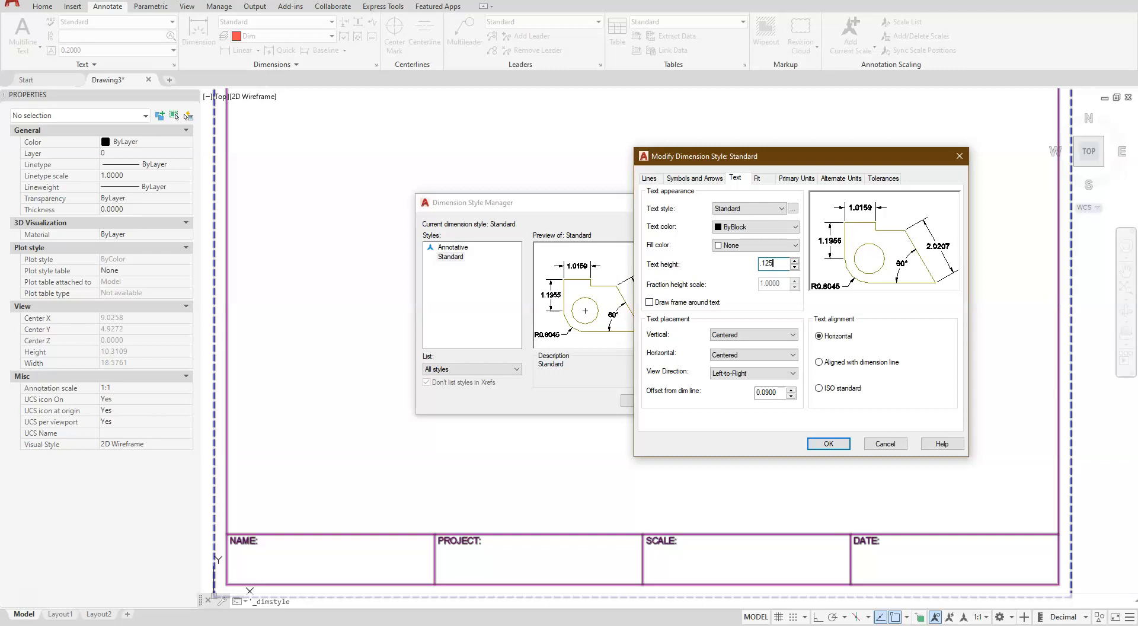
Set the Standard dimension style's linear precision to 0.00, then save the style and close the style manager
click(757, 177)
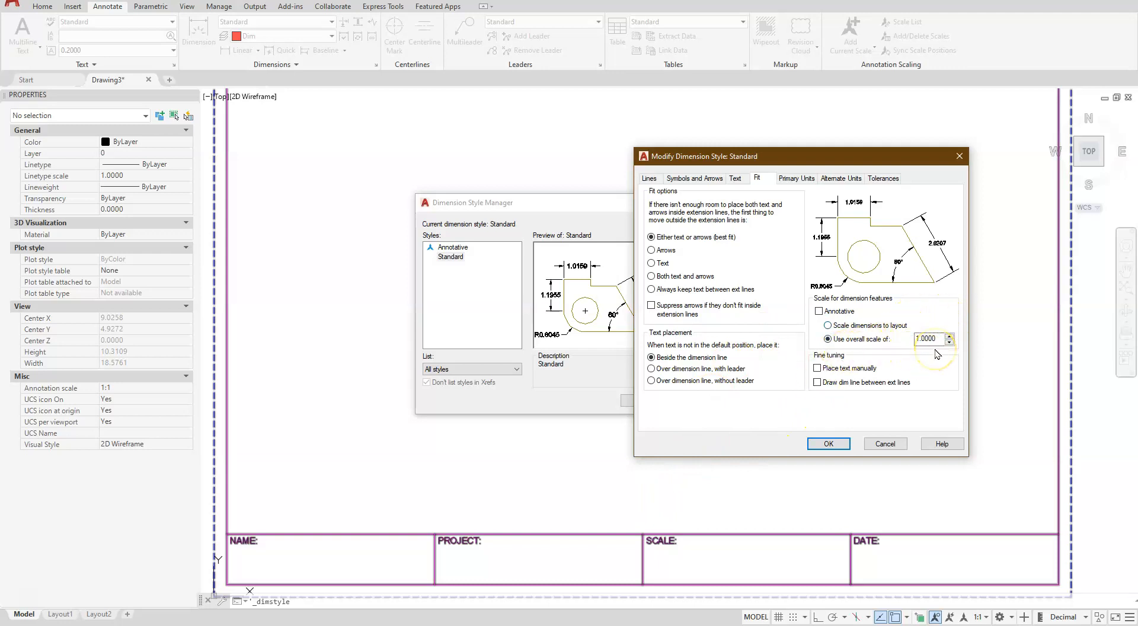
click(796, 178)
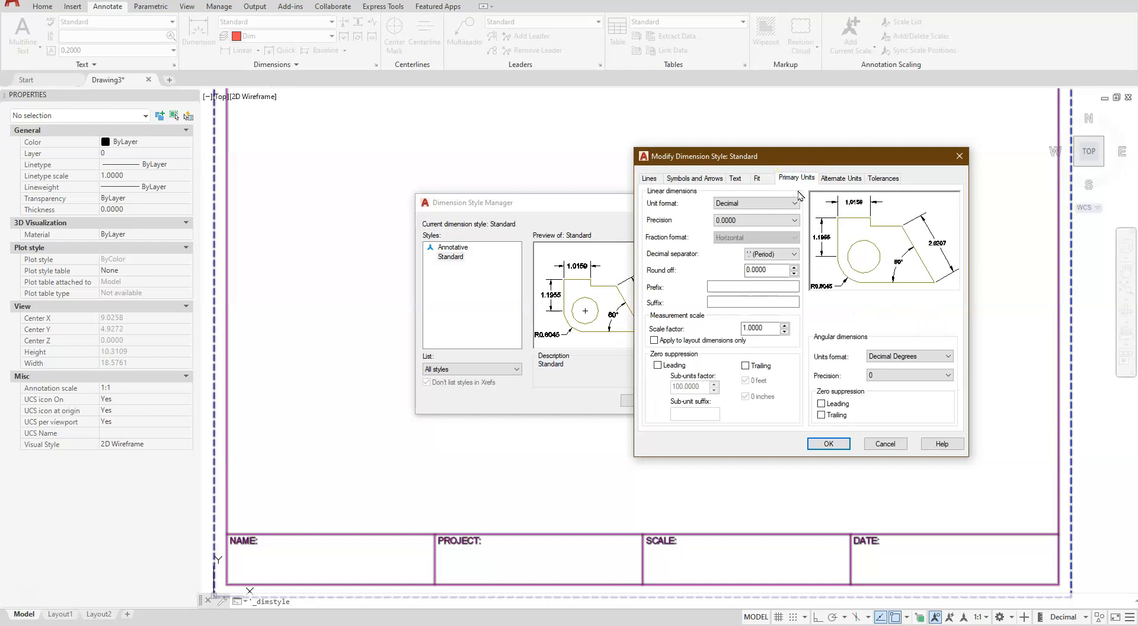
click(745, 220)
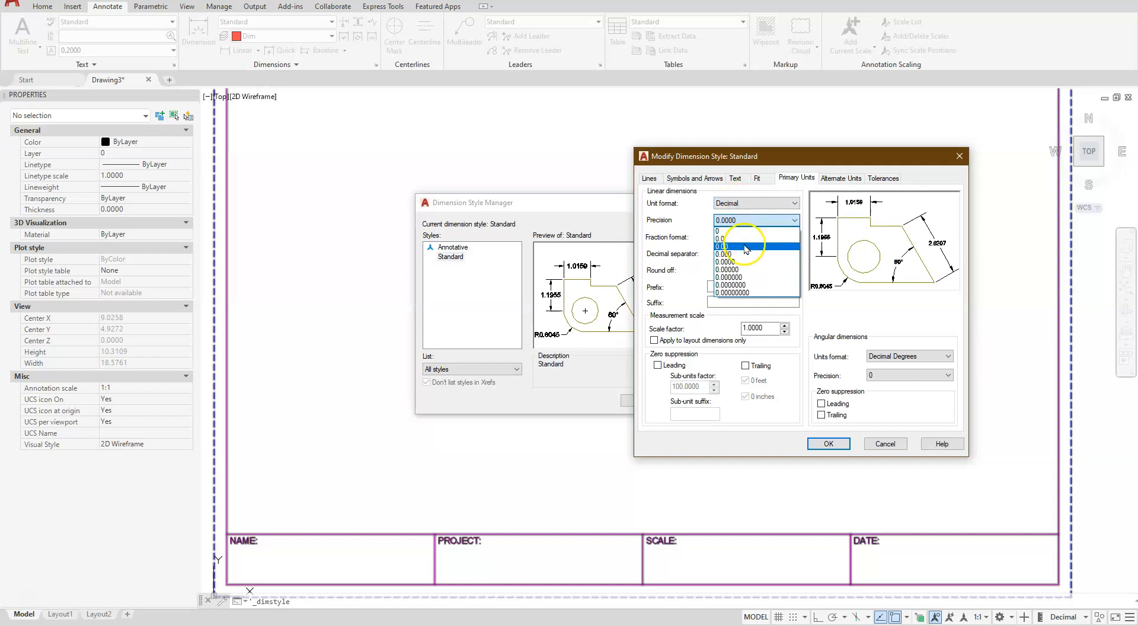
click(746, 246)
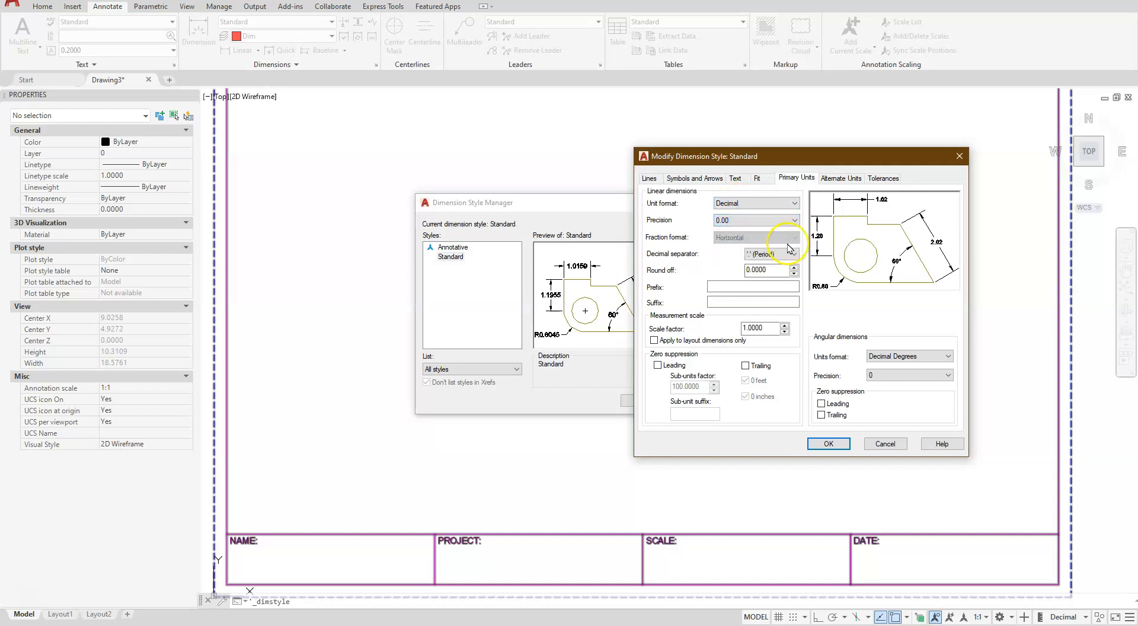
click(833, 444)
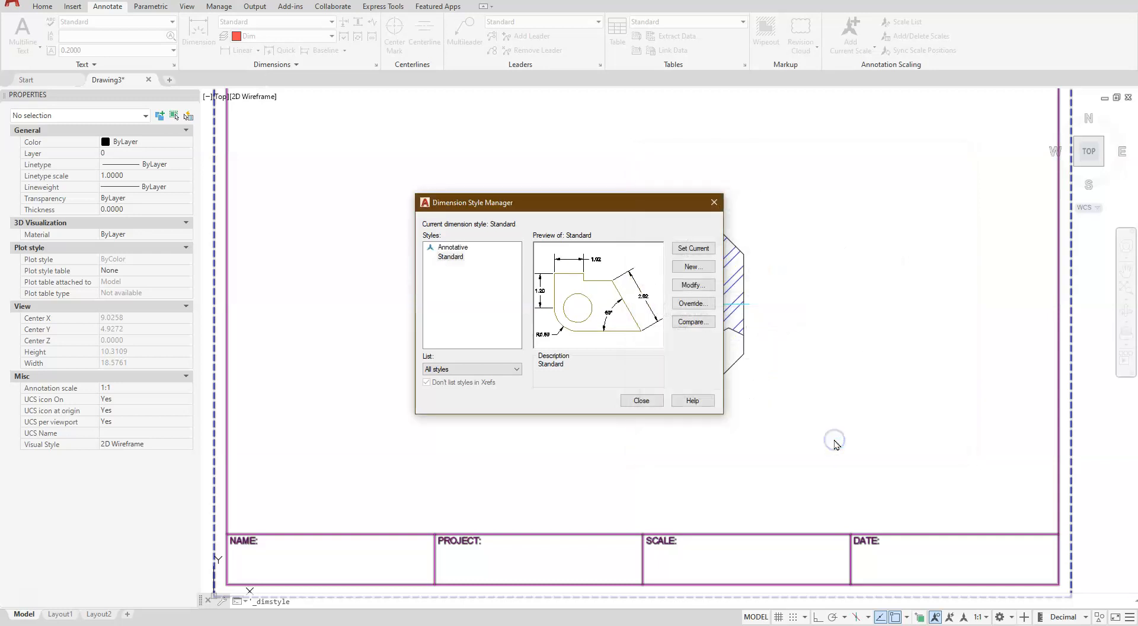
click(637, 401)
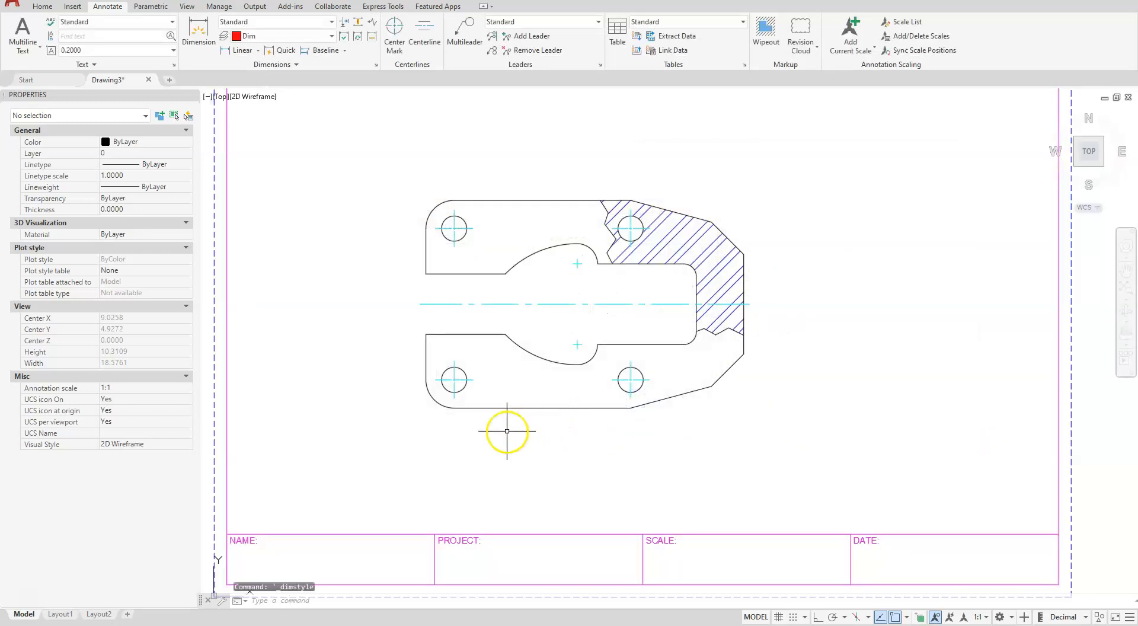
Add a horizontal linear dimension between the two lower holes' center marks, placed below the plate
scroll(486, 440, up, 5)
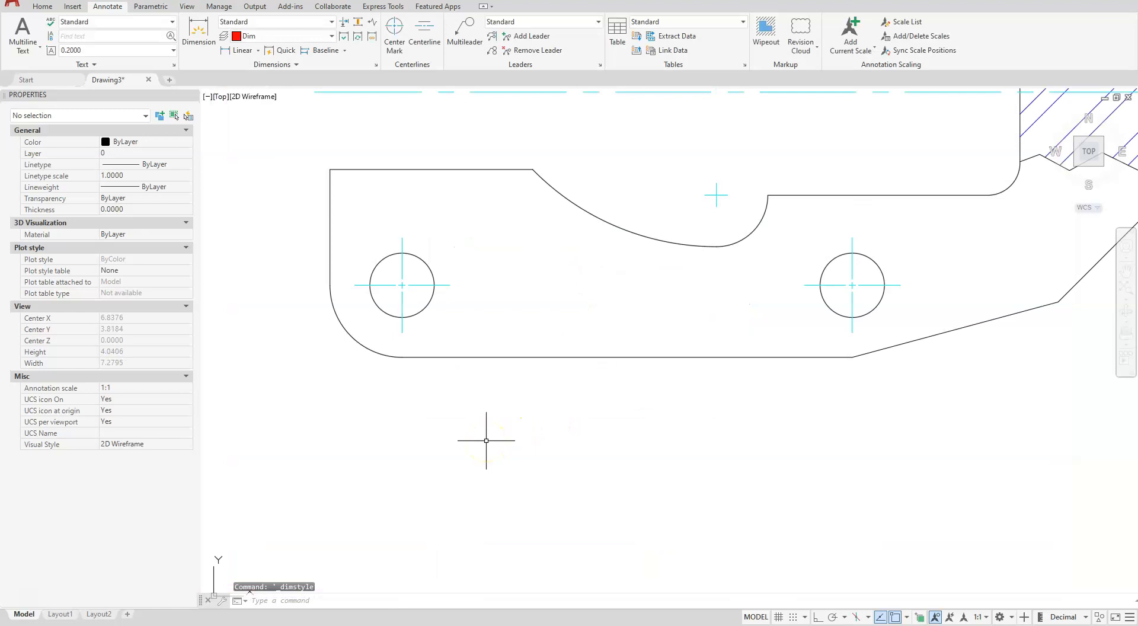
click(227, 50)
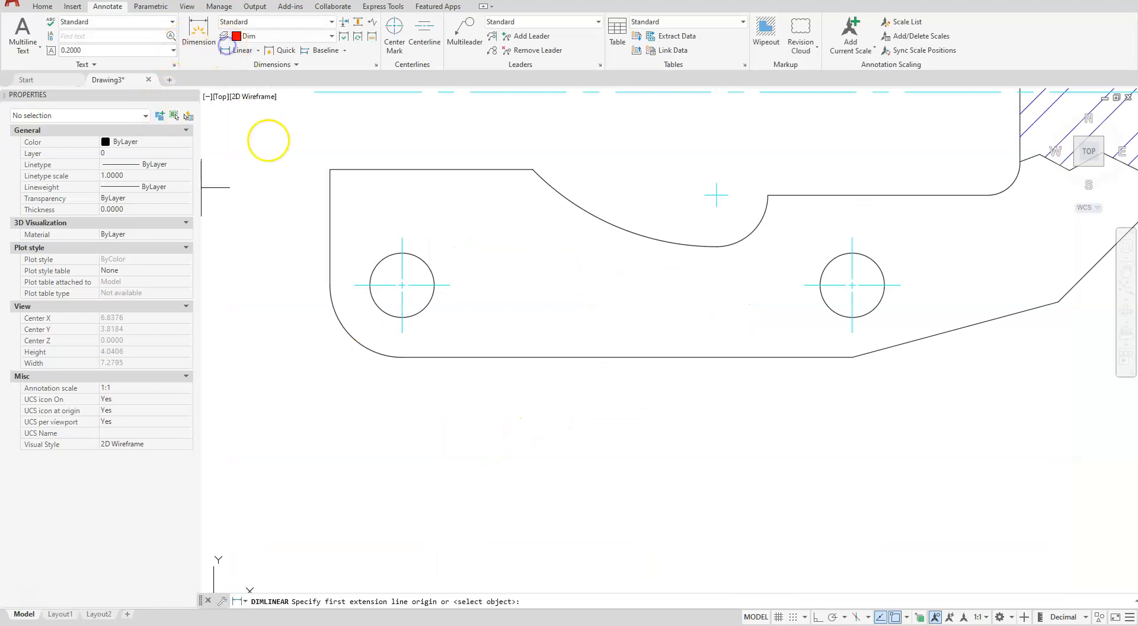
click(403, 333)
click(850, 330)
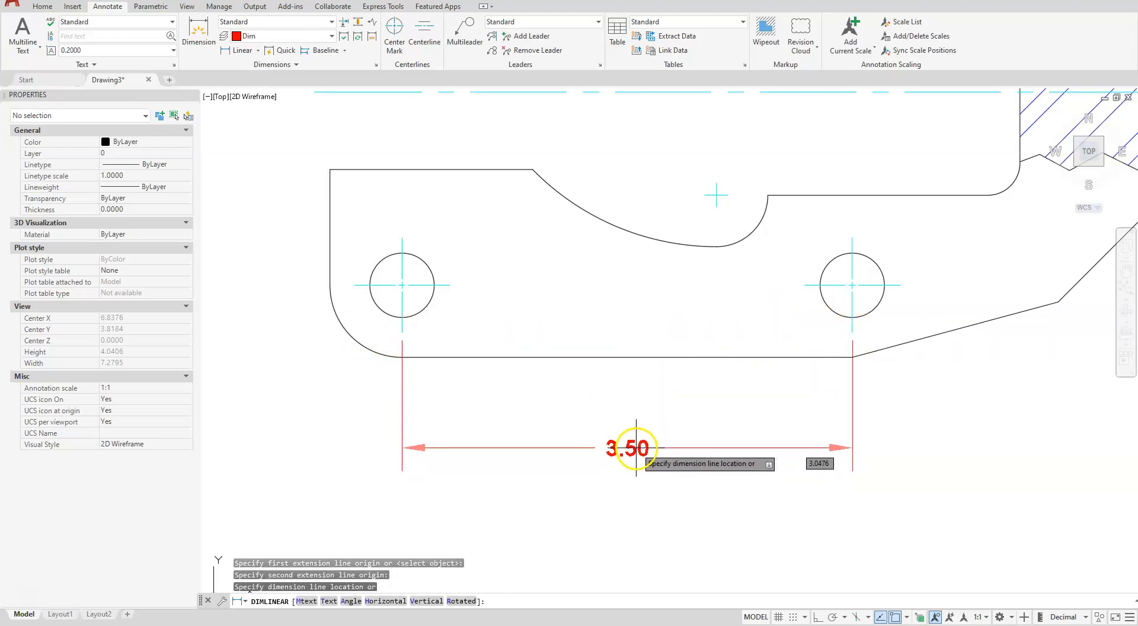
click(636, 447)
Continue the lower horizontal dimension from the right hole to the corner where the sloped bottom edge meets the chamfer
scroll(738, 401, down, 2)
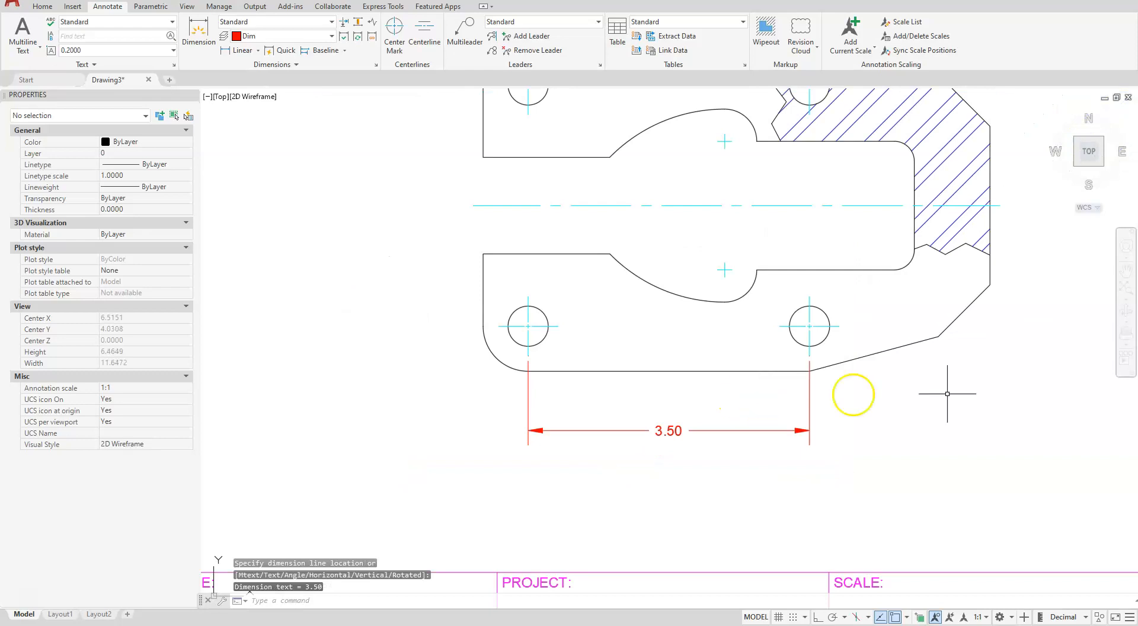
middle_drag(930, 425, 724, 465)
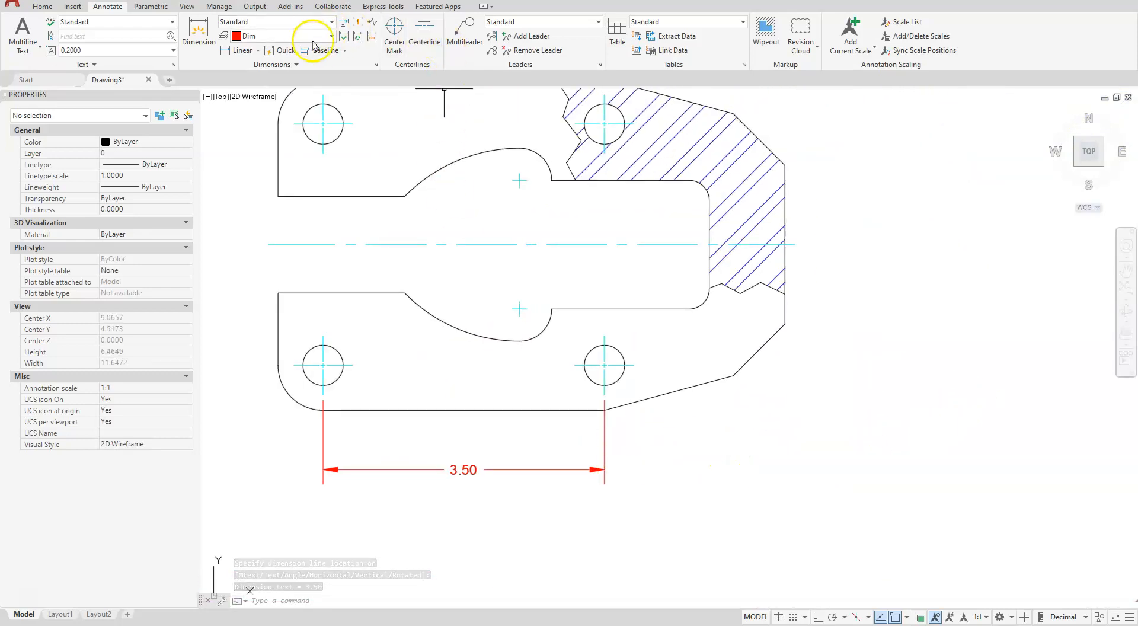
click(344, 50)
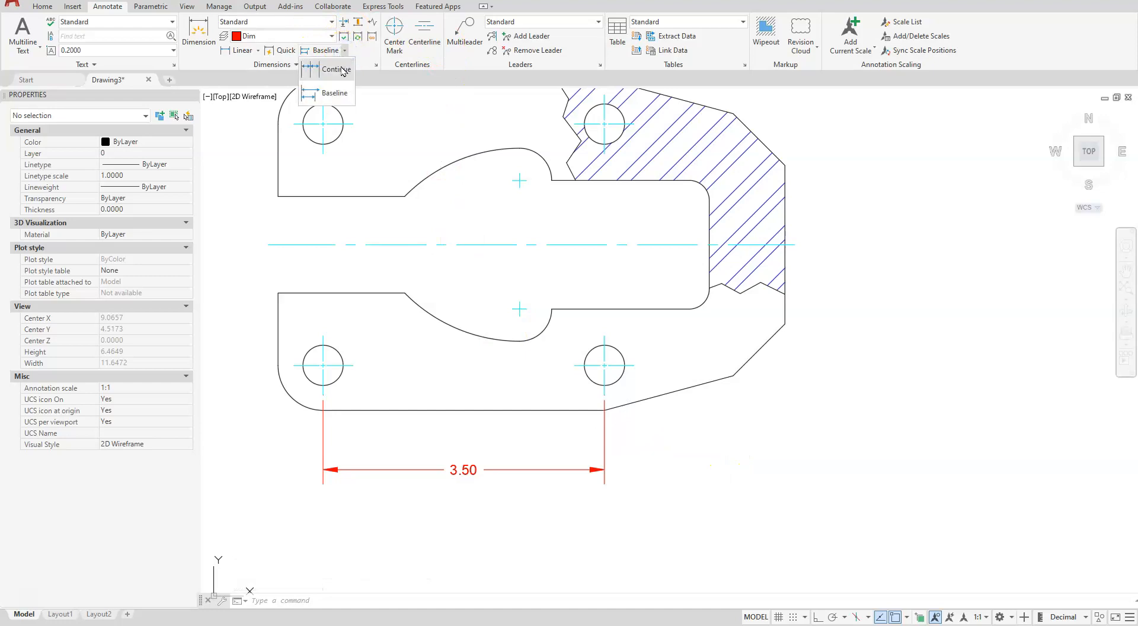
click(336, 70)
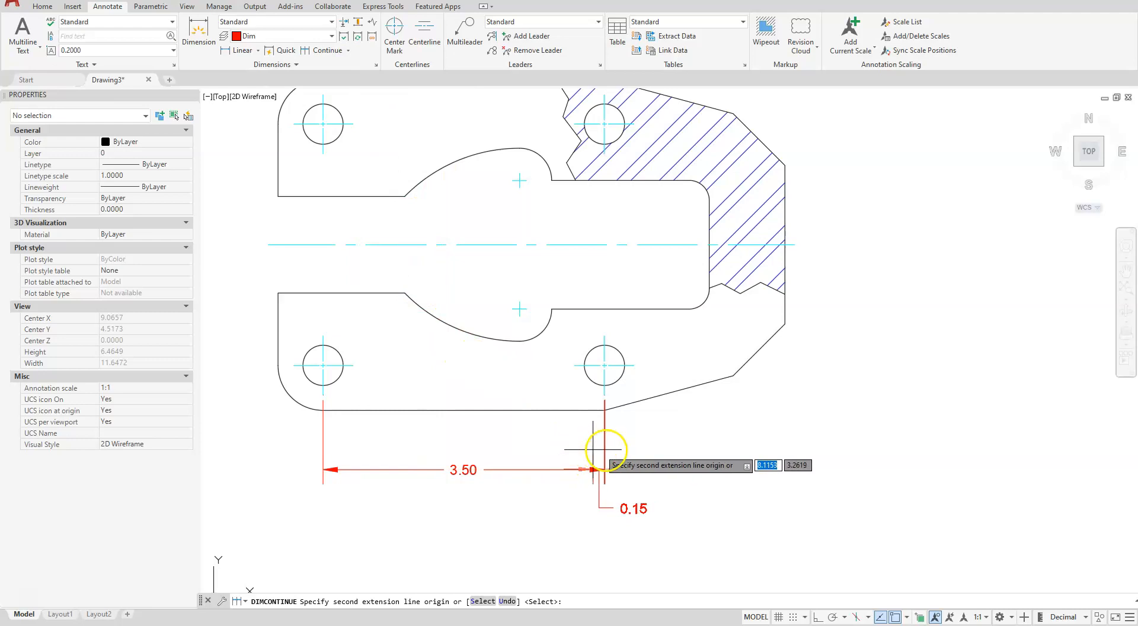
click(733, 375)
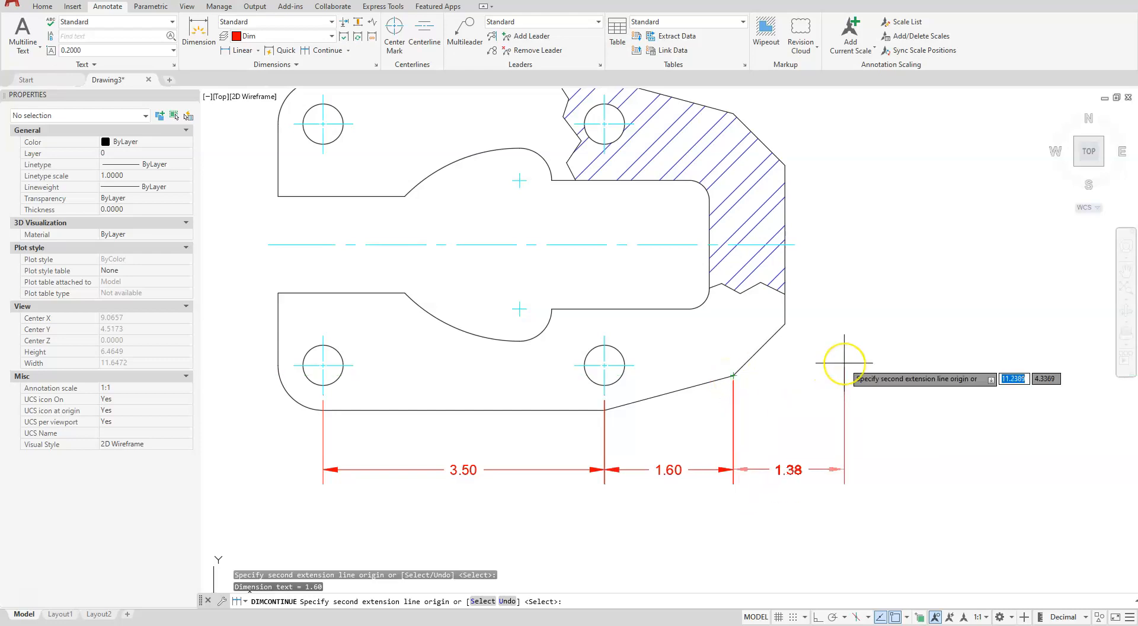
key(Escape)
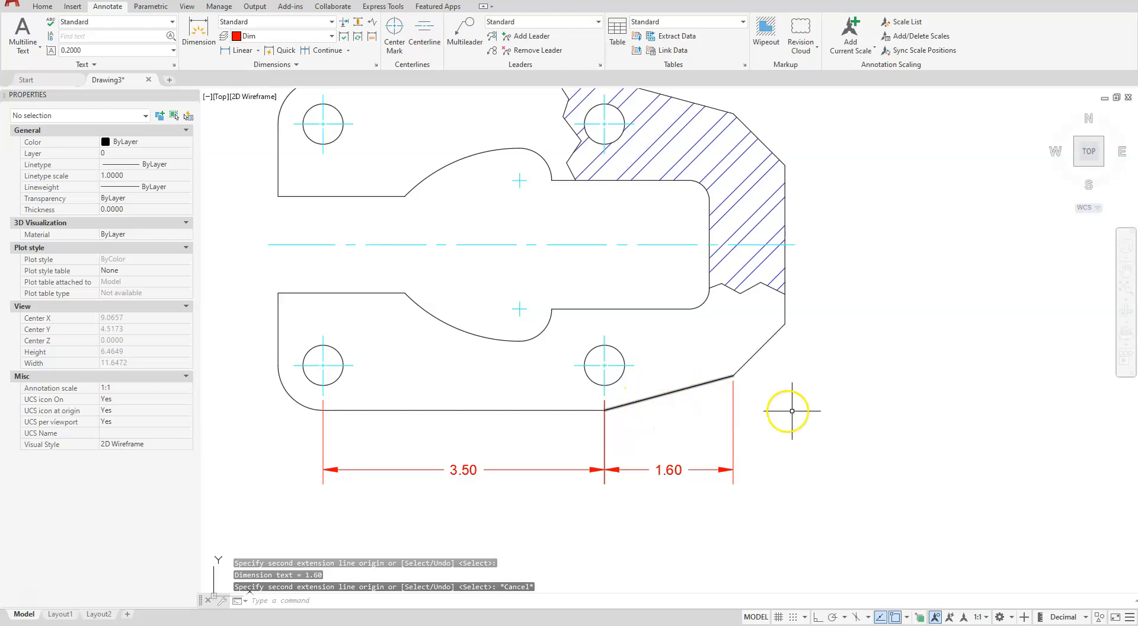
Add a vertical linear dimension for the rise of the sloped bottom edge, placed to the right of the plate
click(239, 50)
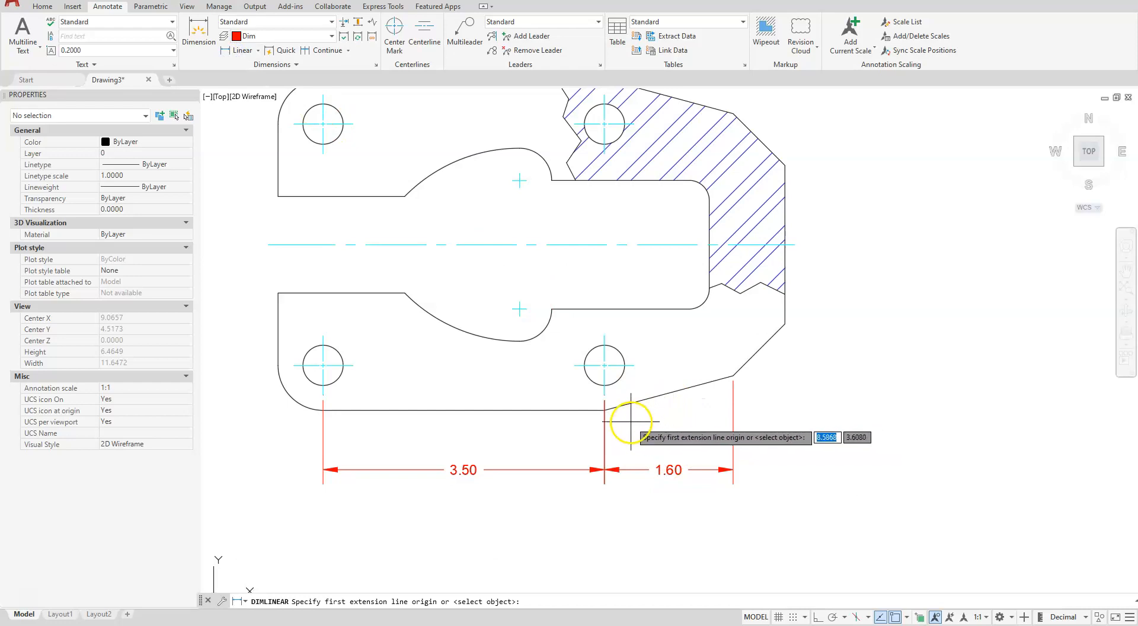
key(Return)
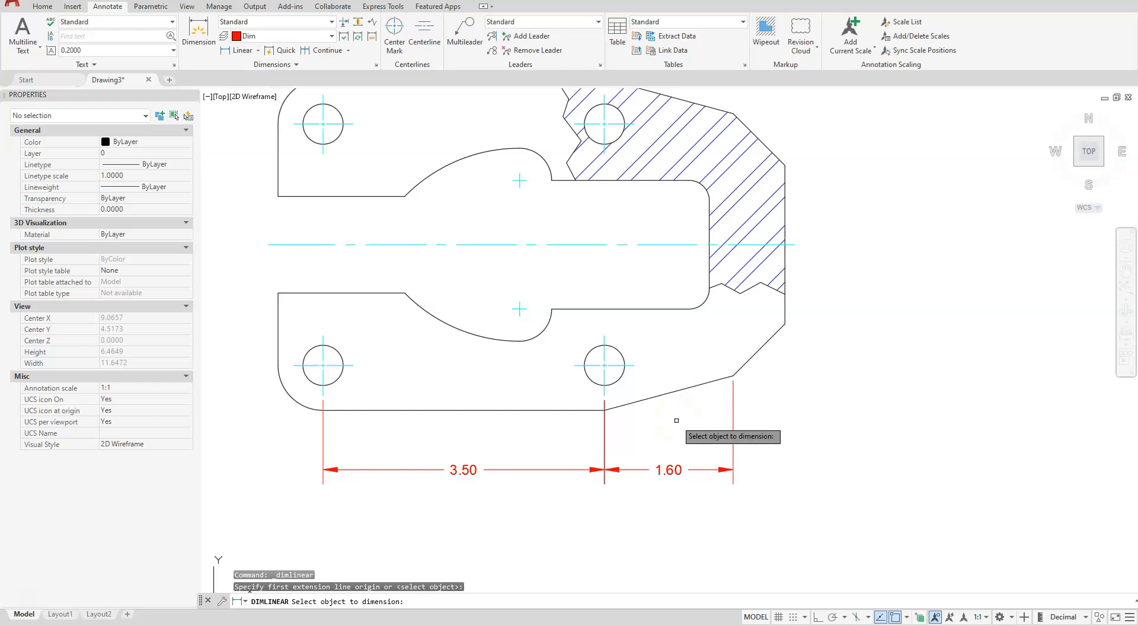
click(679, 402)
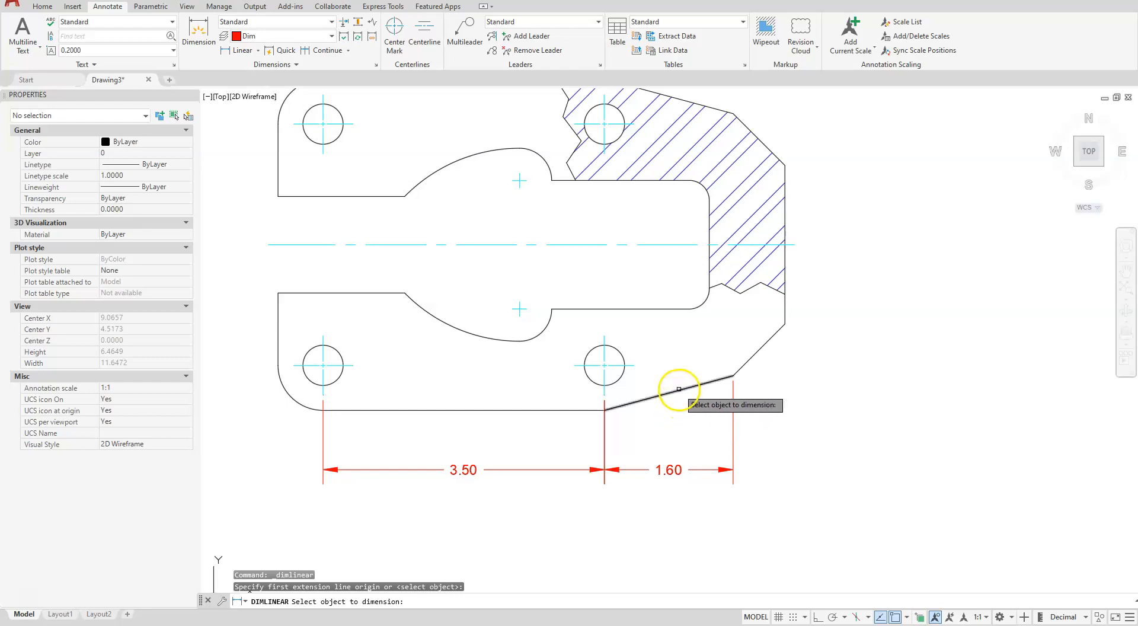
click(680, 389)
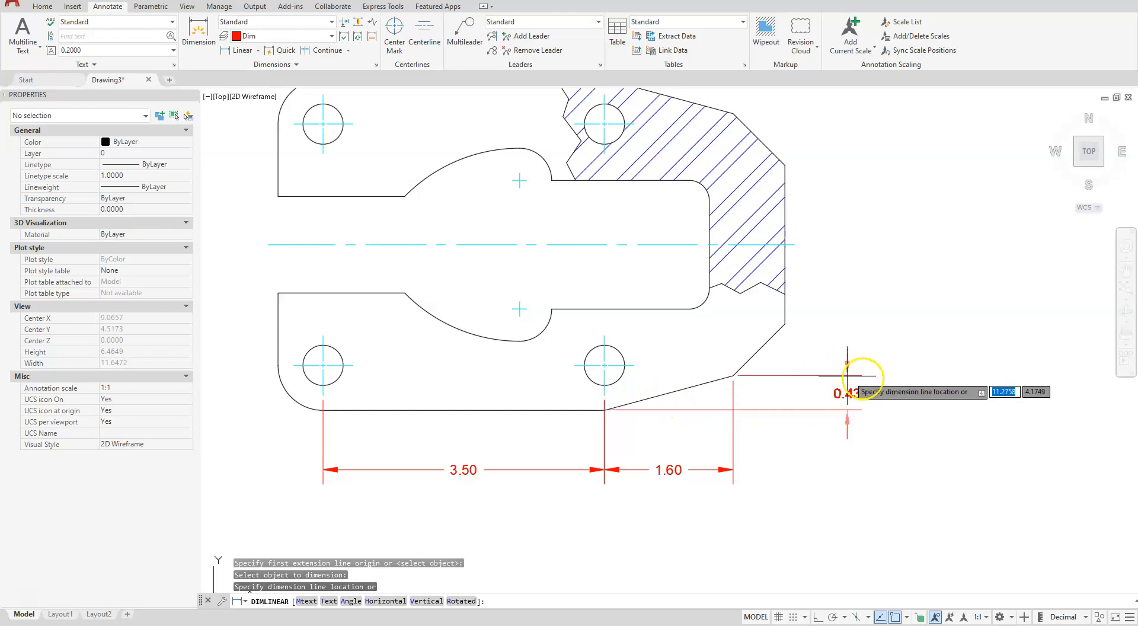
click(874, 391)
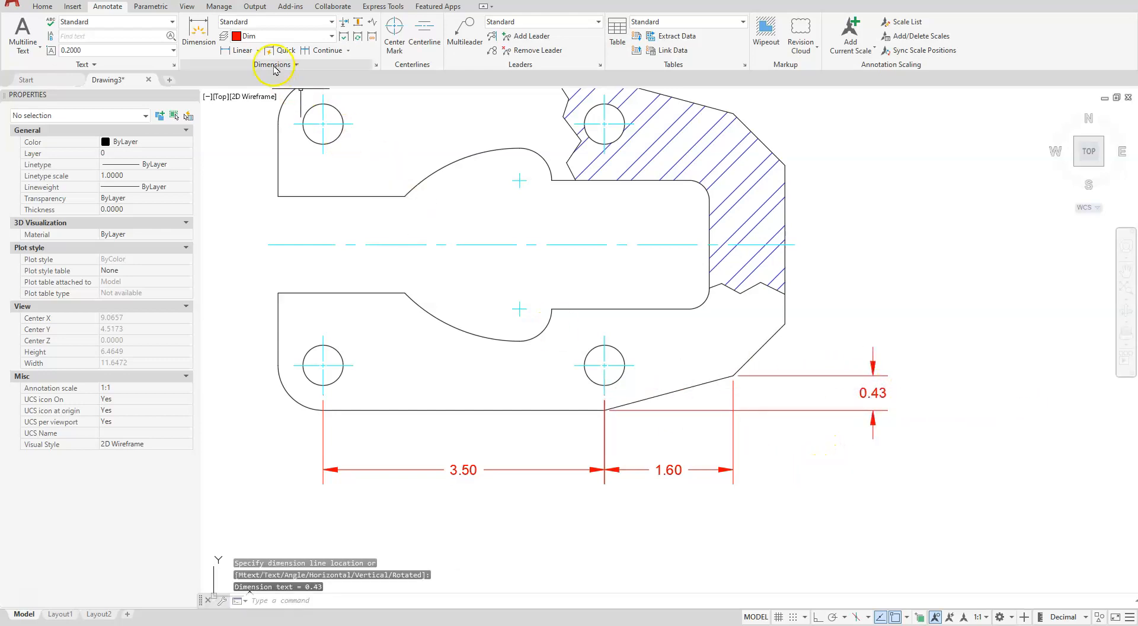
Add an aligned dimension to the lower-right chamfer edge, placed inside the plate
click(259, 51)
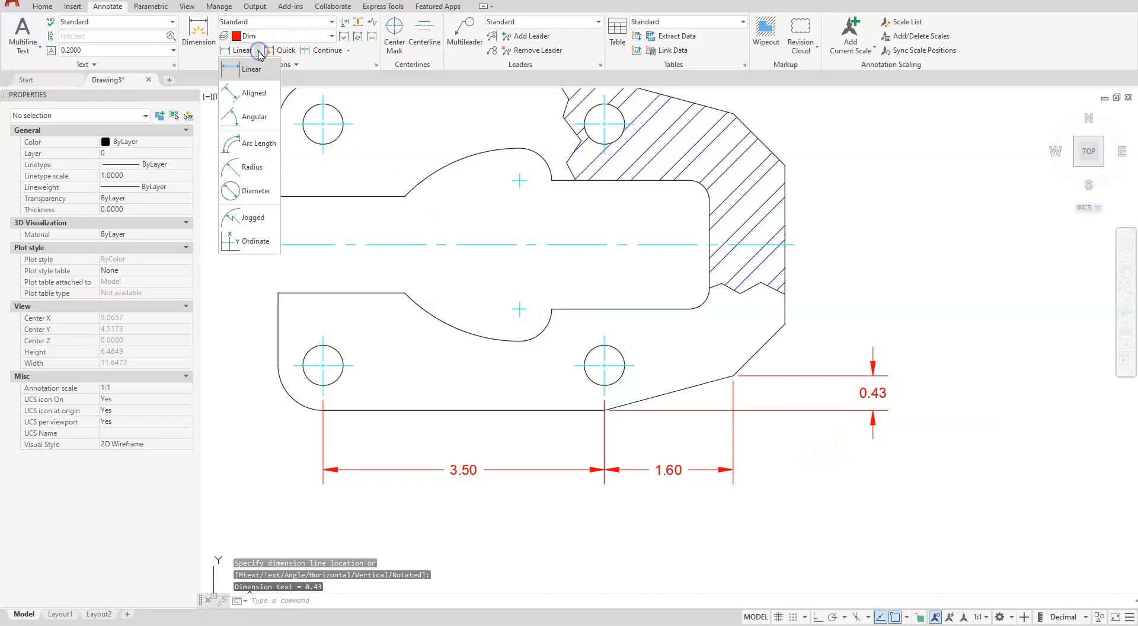
click(254, 95)
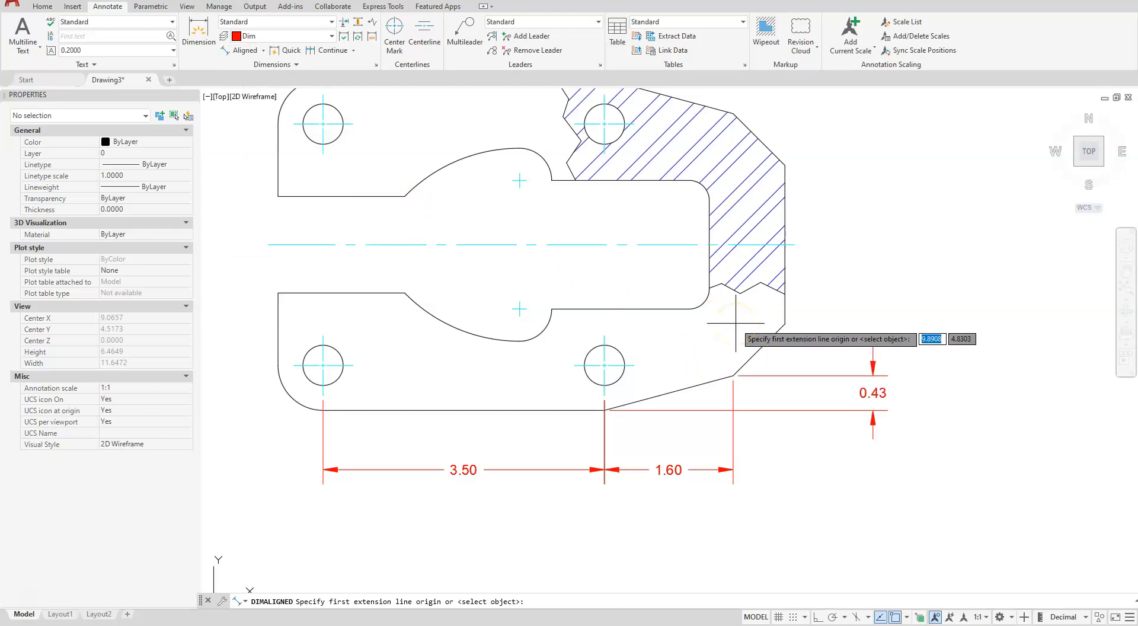
key(Return)
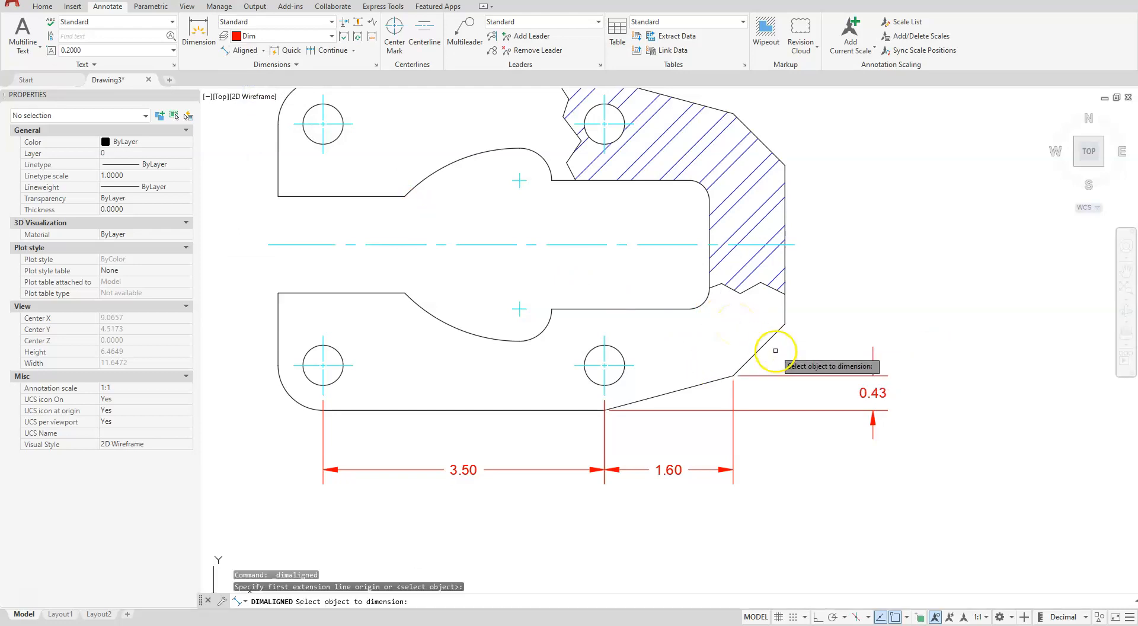
click(767, 342)
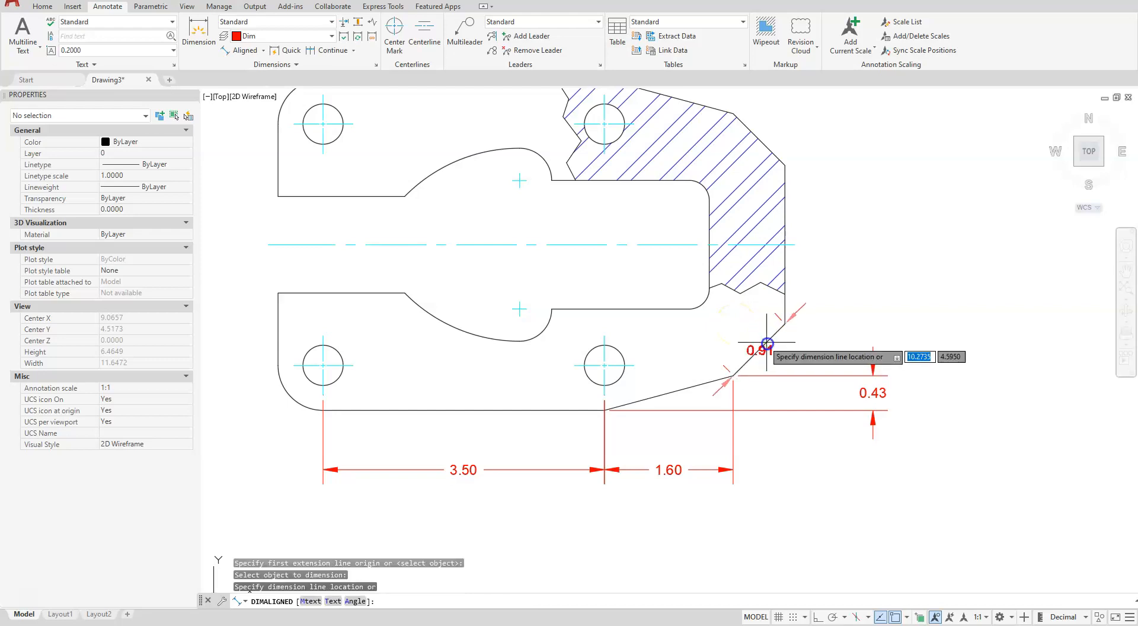
click(739, 328)
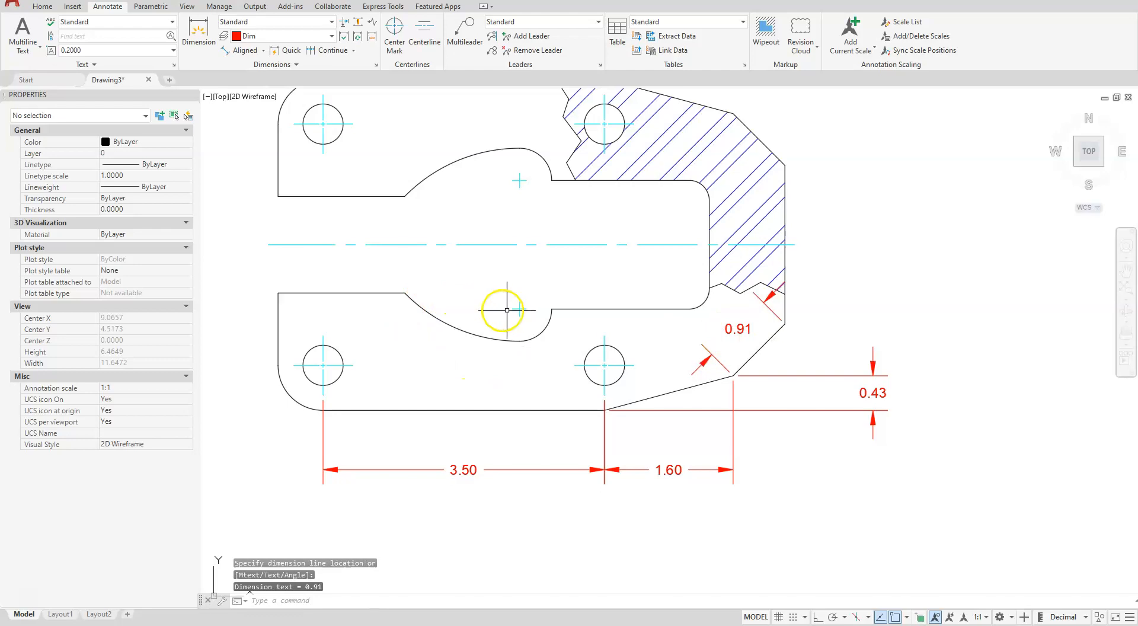
Add a radius dimension to the small arc at the lower side of the inner cutout, placed right of the arc
scroll(498, 311, up, 3)
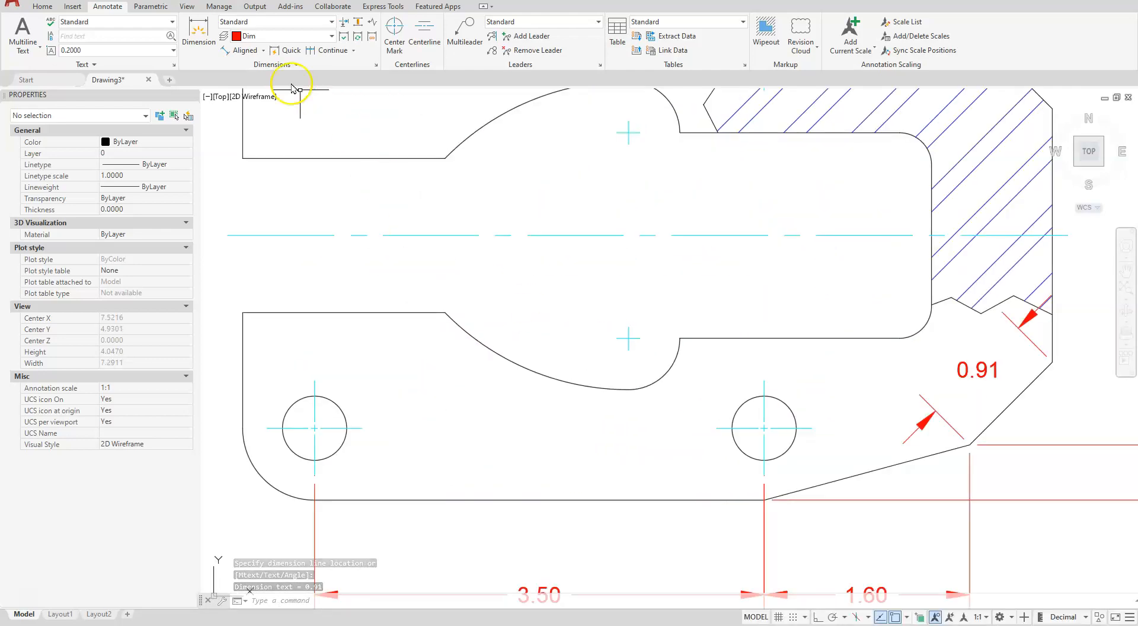
click(264, 51)
click(257, 167)
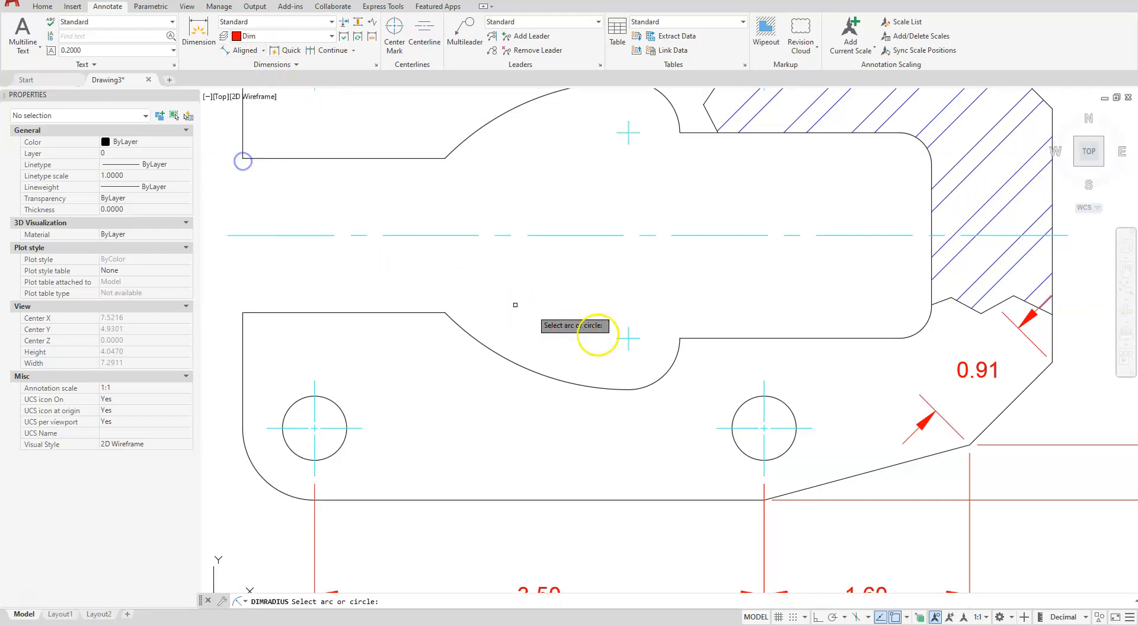
click(674, 360)
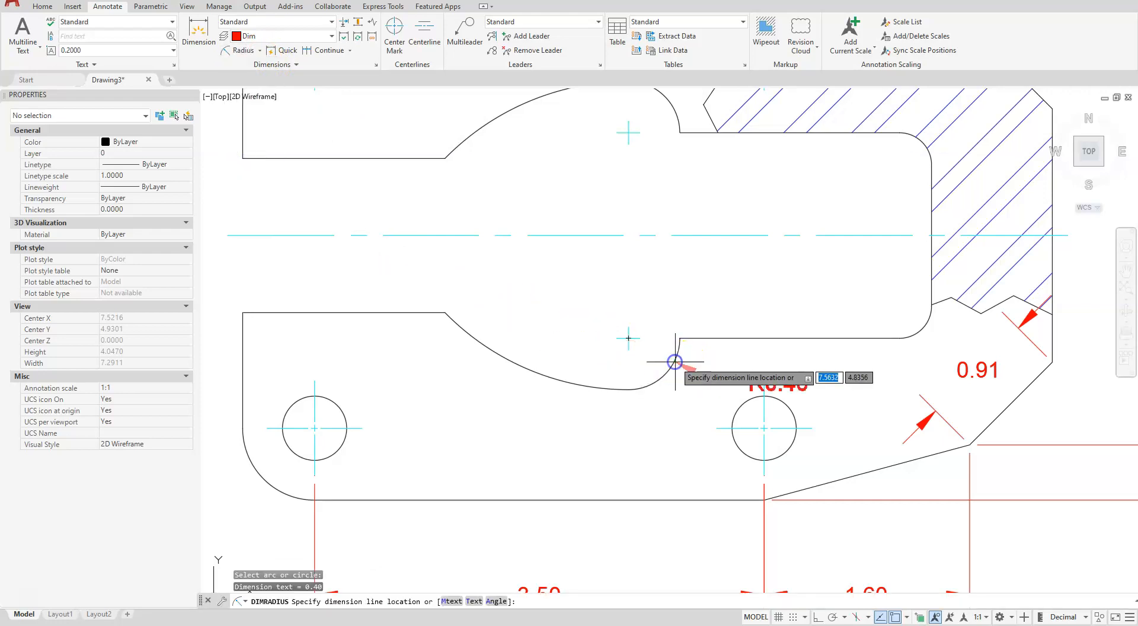
click(712, 363)
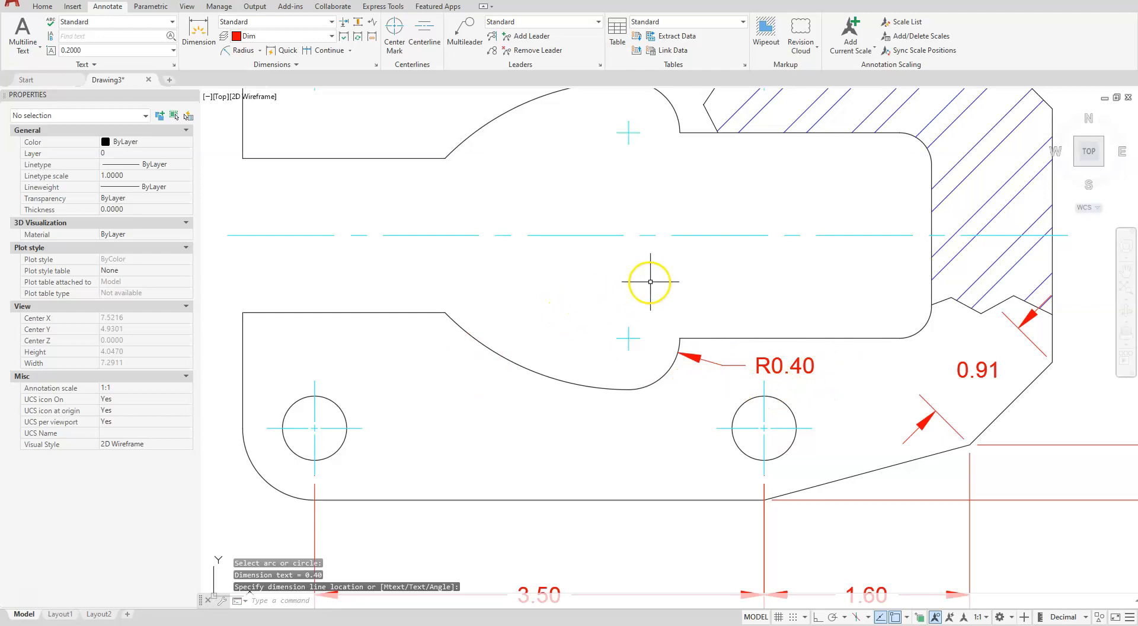
Add a vertical linear dimension from the lower-left hole's center mark to the horizontal center line, placed left of the plate
scroll(650, 281, down, 5)
scroll(324, 344, up, 5)
middle_drag(756, 283, 724, 393)
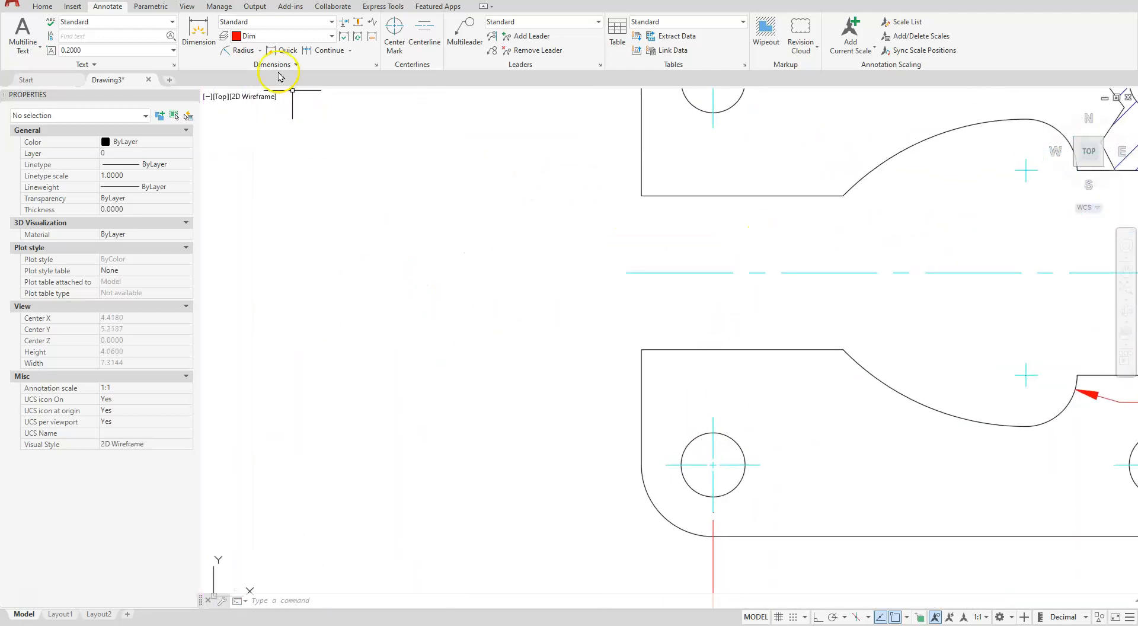
click(259, 52)
click(248, 94)
click(666, 464)
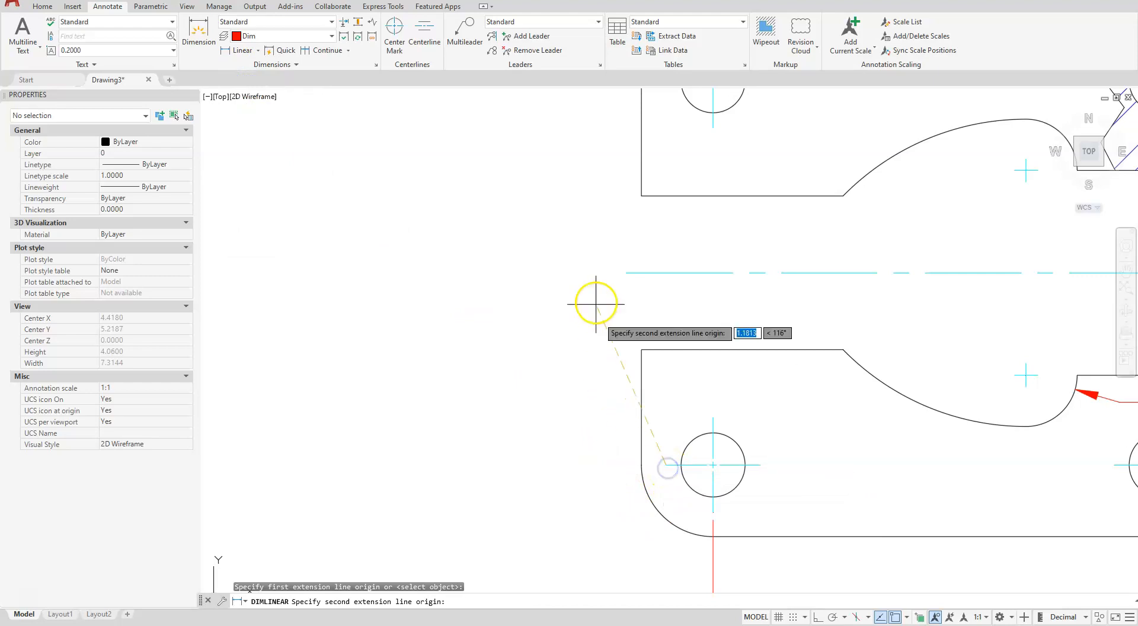
click(626, 272)
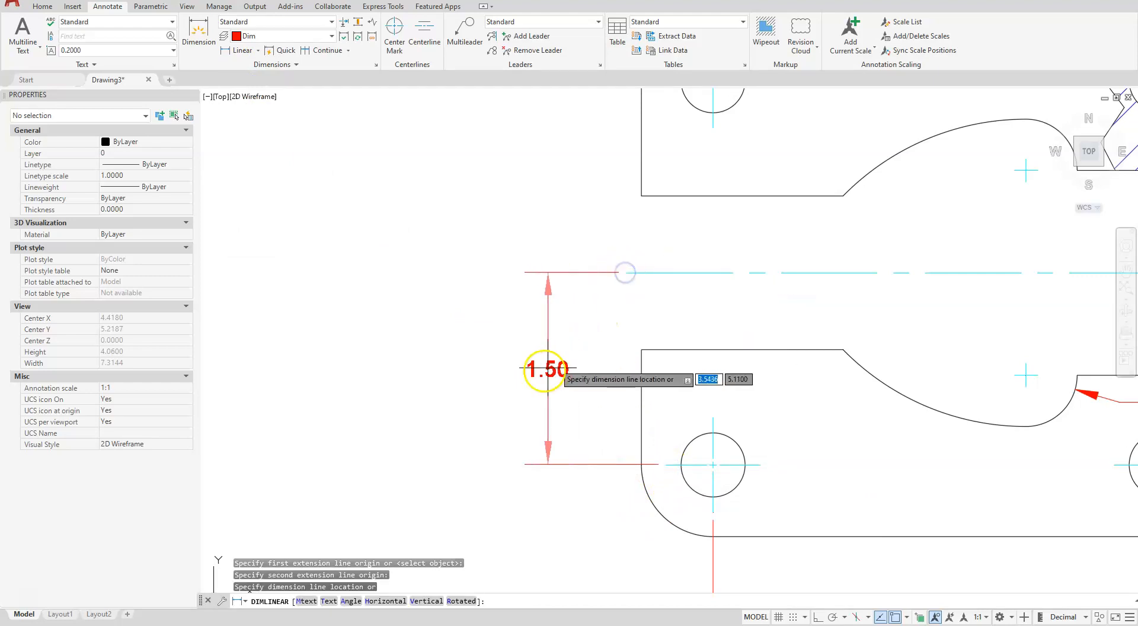
click(531, 381)
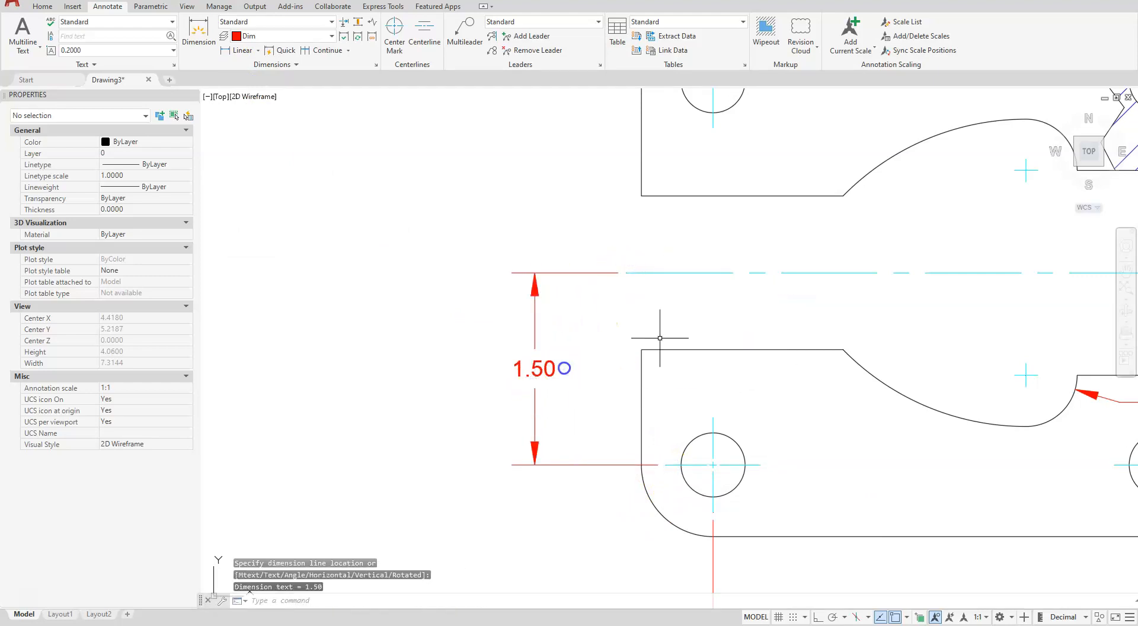
Add a baseline dimension from the lower-left hole to the upper-left hole's center mark, stacked outside the previous vertical dimension
scroll(775, 330, down, 2)
scroll(602, 279, down, 2)
scroll(612, 279, up, 2)
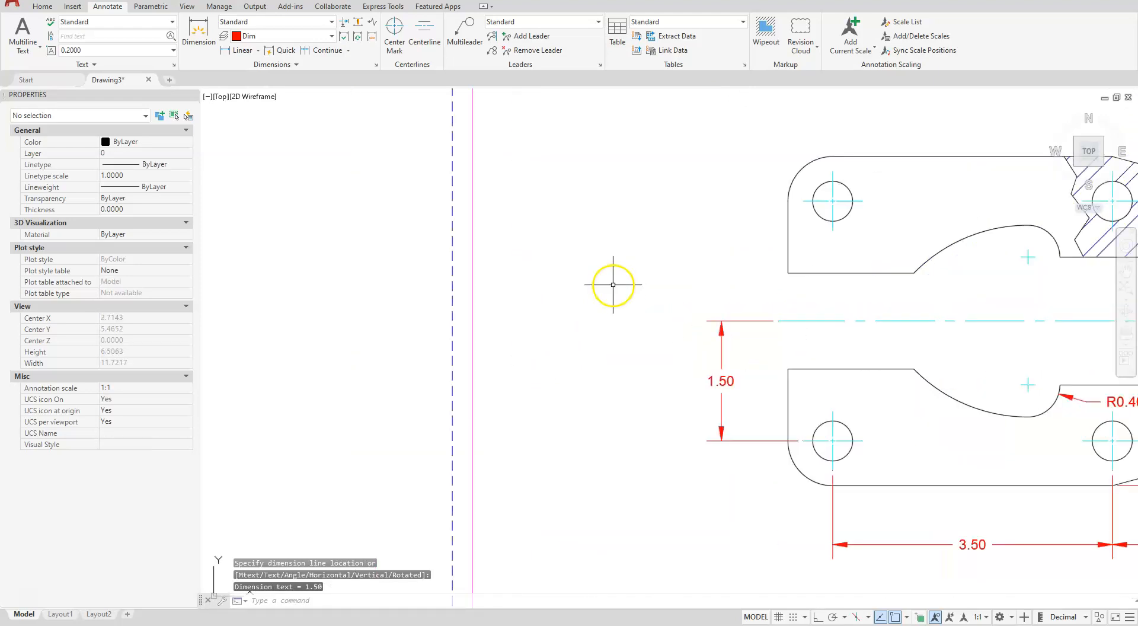
click(349, 50)
click(328, 95)
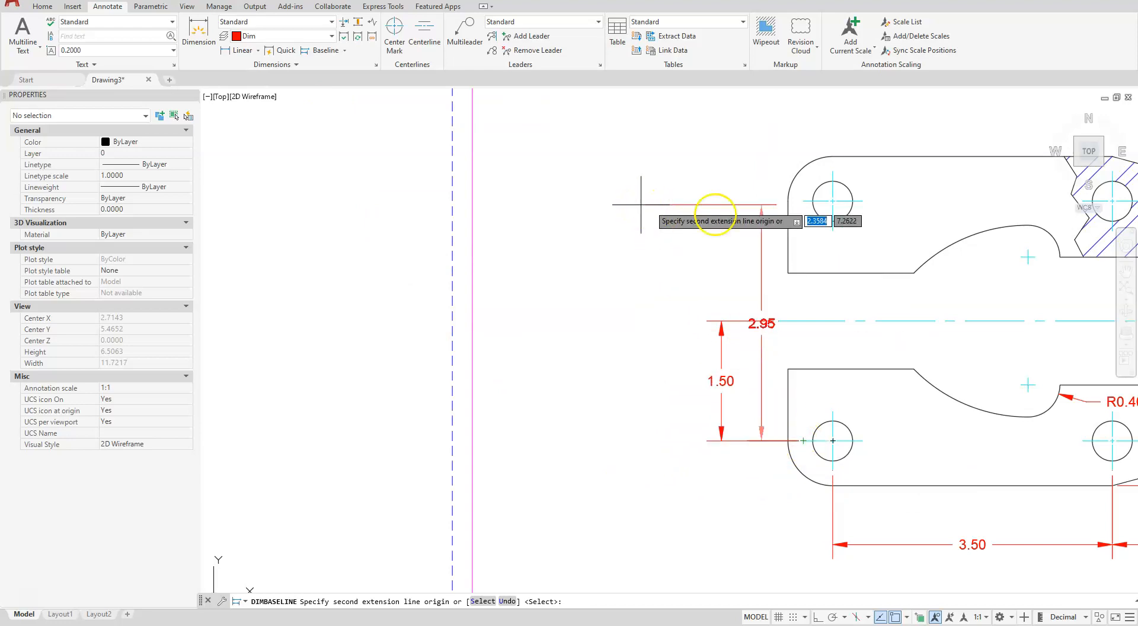
click(803, 201)
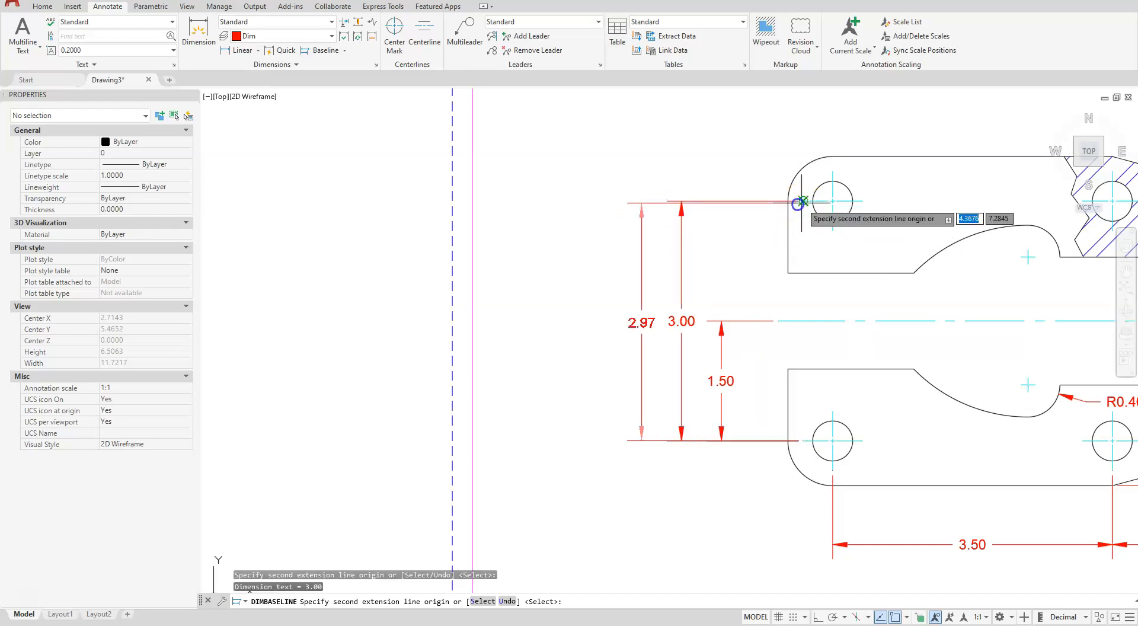
right_click(643, 241)
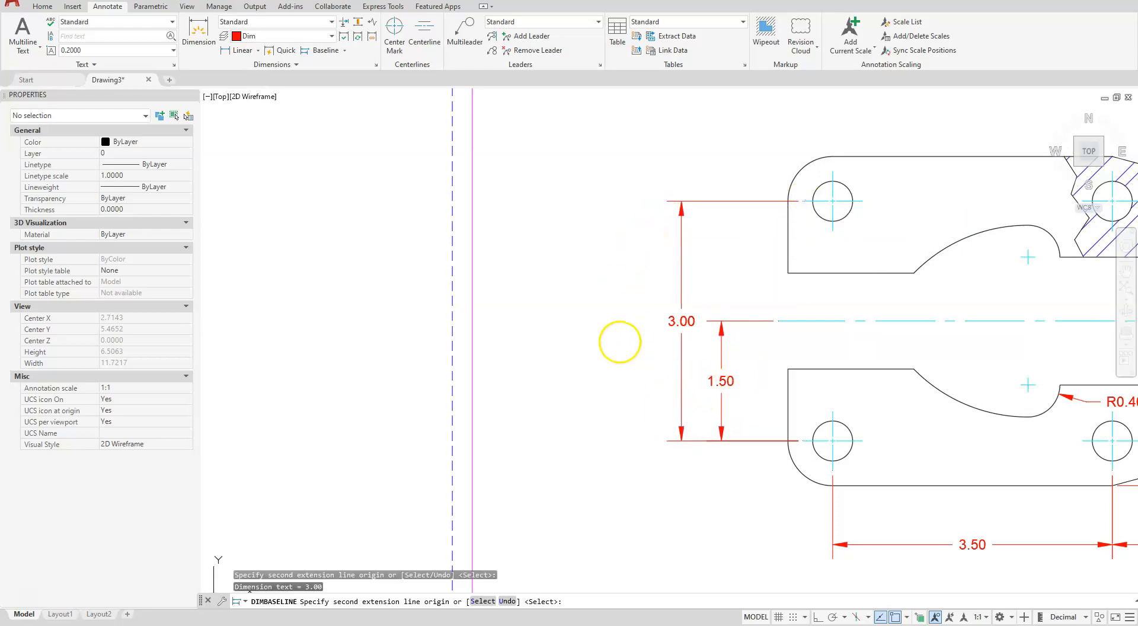
key(Escape)
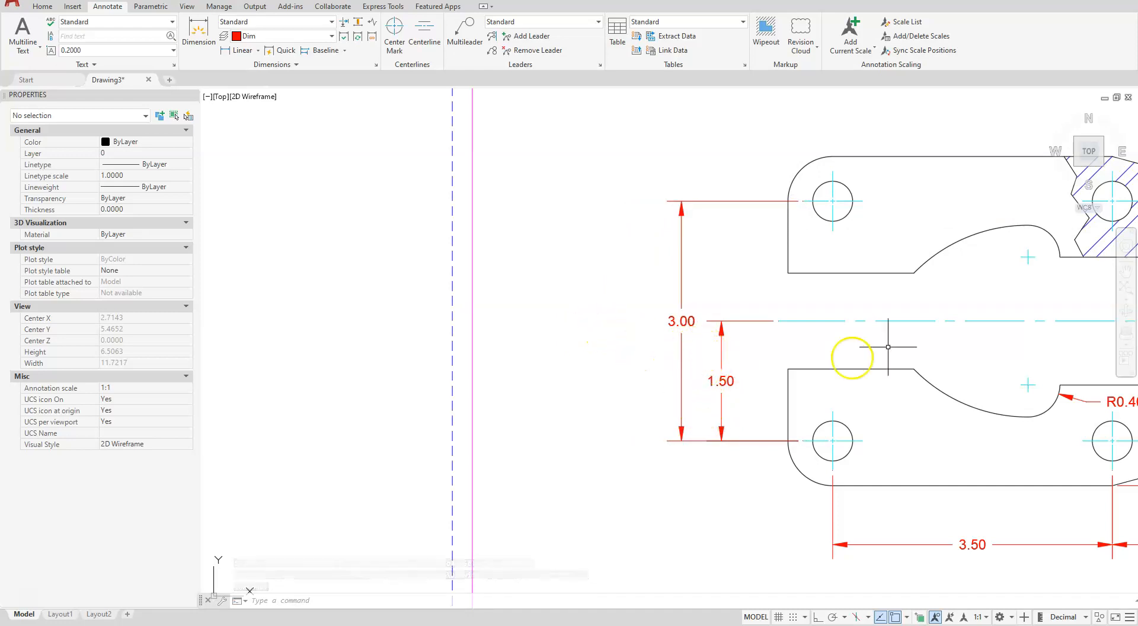
middle_drag(907, 349, 719, 383)
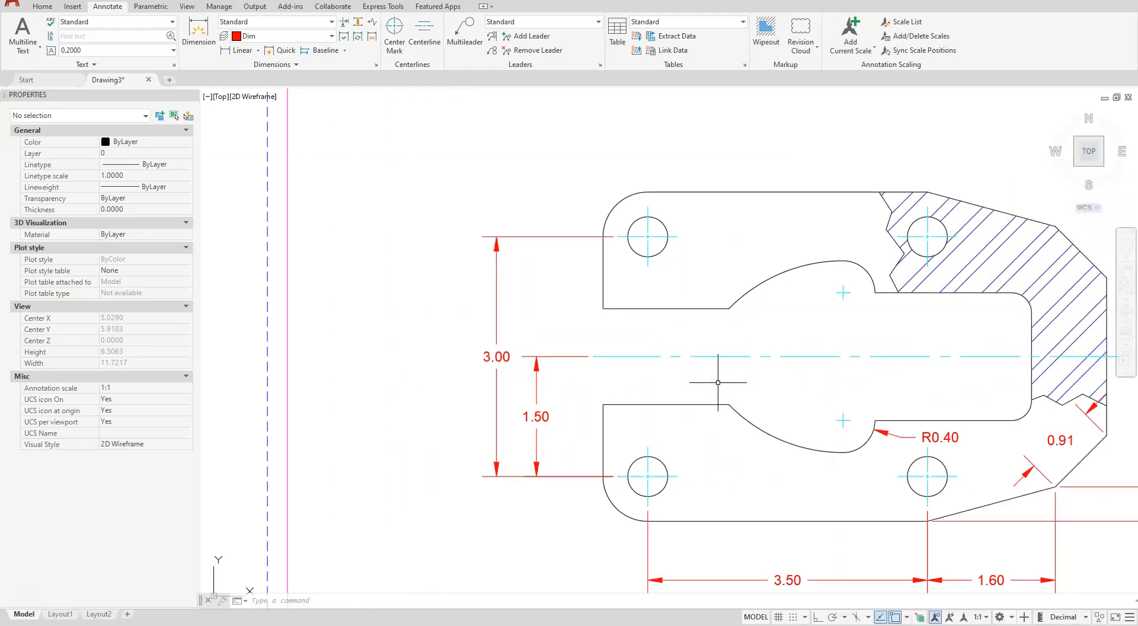
text(mce)
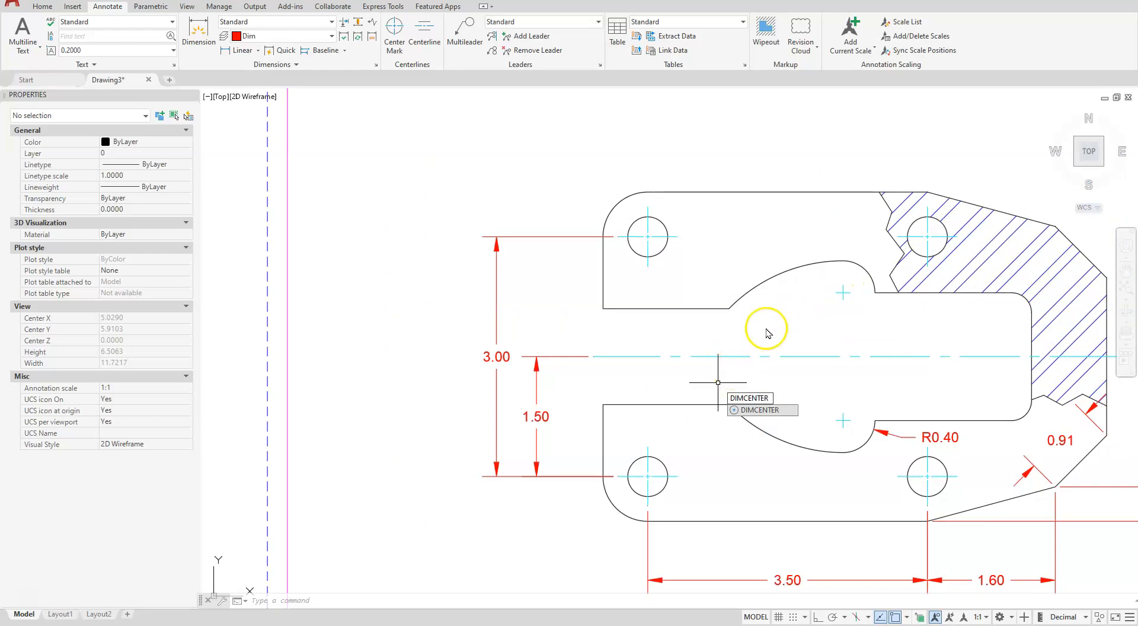
key(Return)
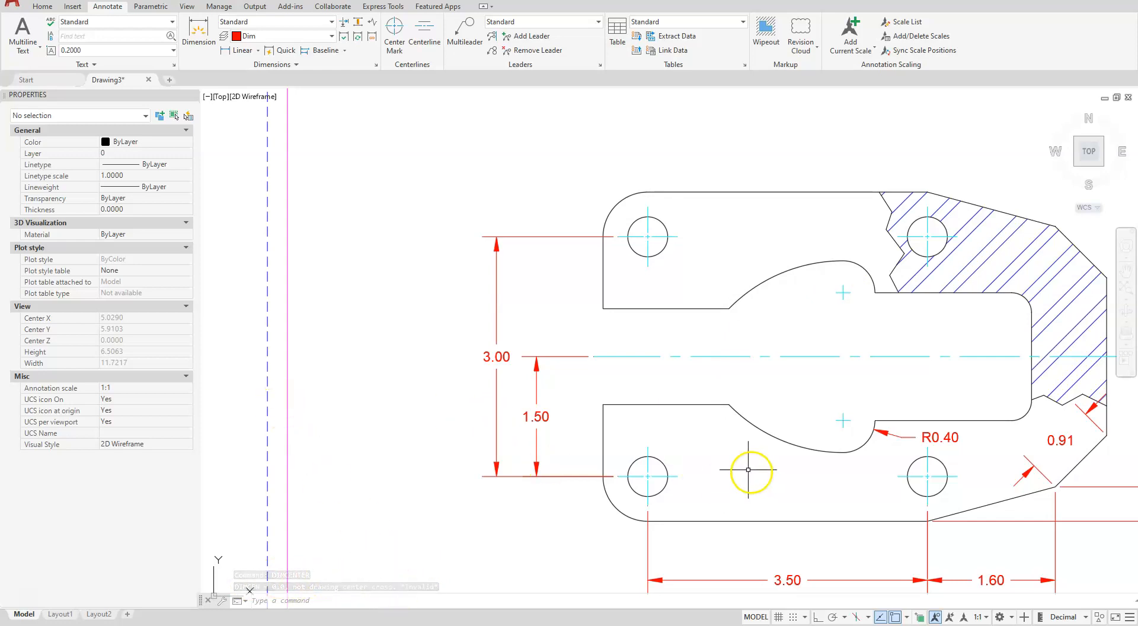
Add a radius dimension to the plate's rounded upper-left corner, placed outside the plate above the vertical dimensions
mouse_move(772, 390)
middle_down()
mouse_move(762, 442)
mouse_move(815, 516)
mouse_move(845, 516)
middle_up()
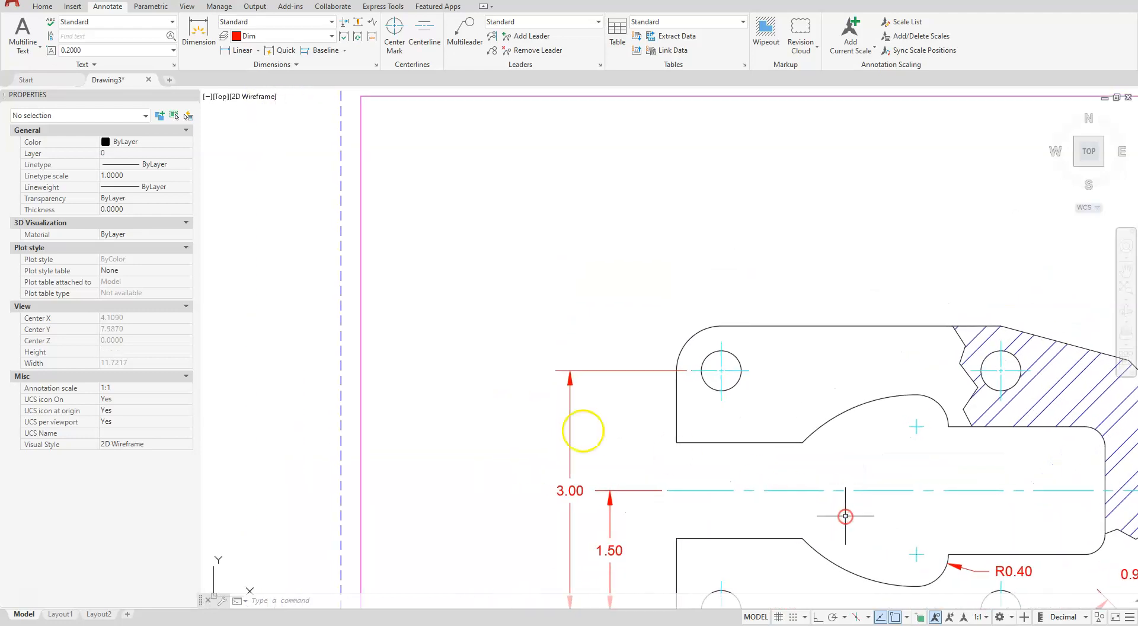
click(258, 52)
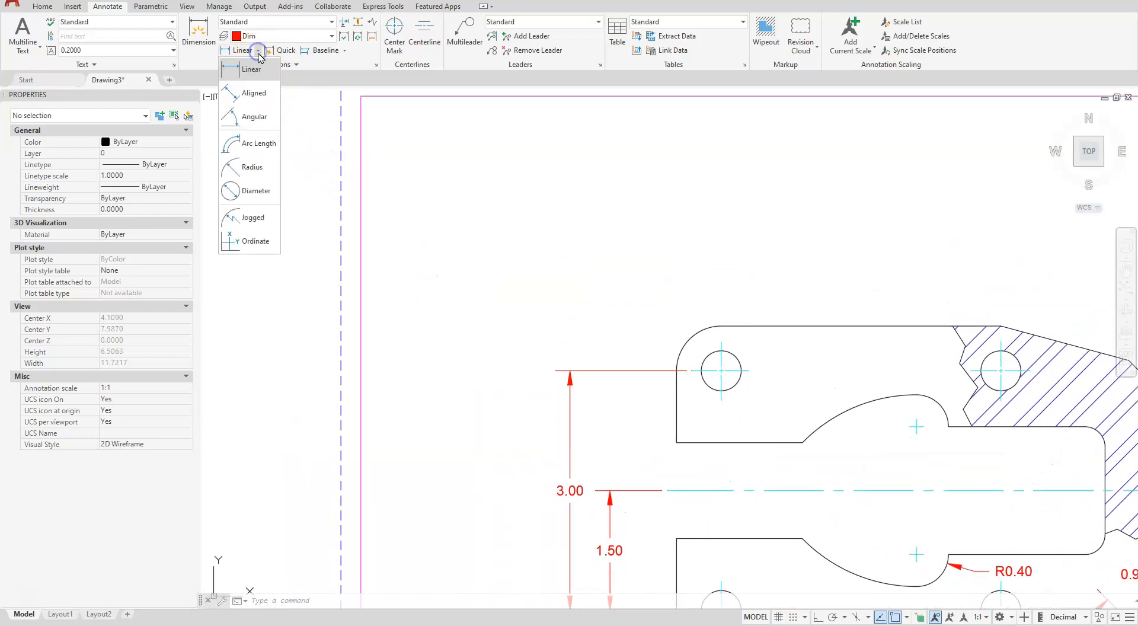
click(253, 168)
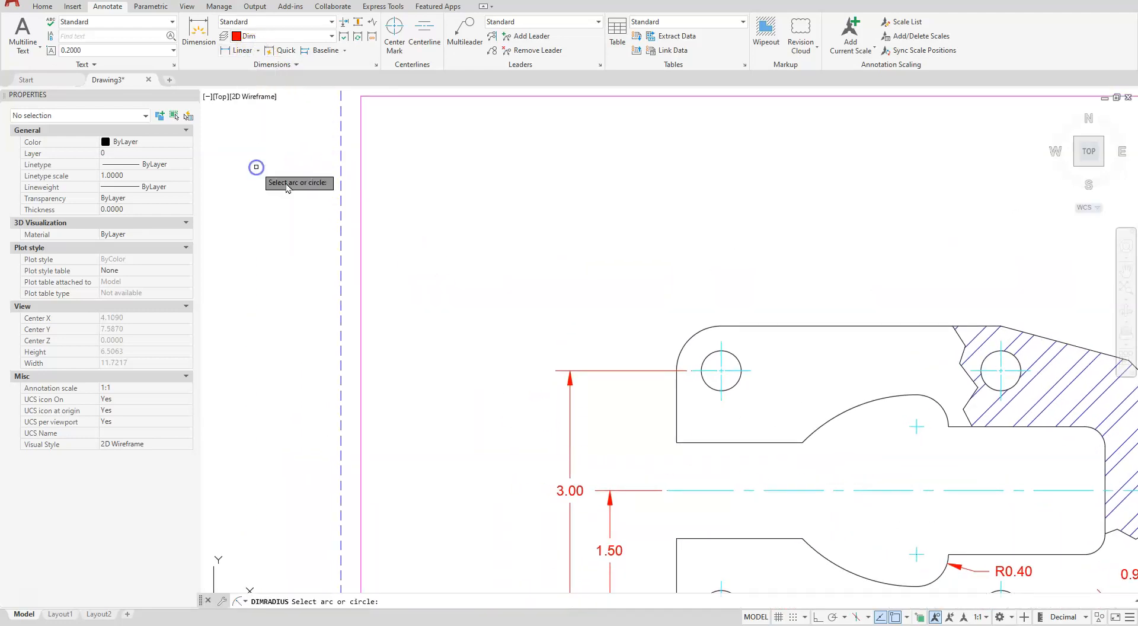
click(688, 345)
click(615, 323)
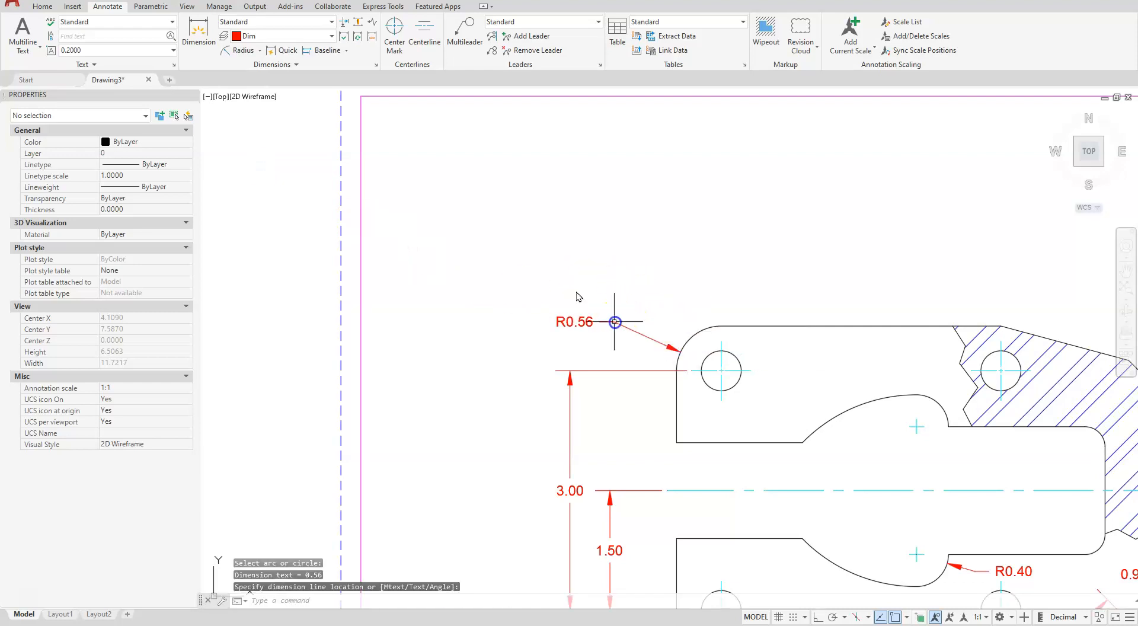
Add a diameter dimension to the upper-left hole, placed above the plate's top edge
click(259, 50)
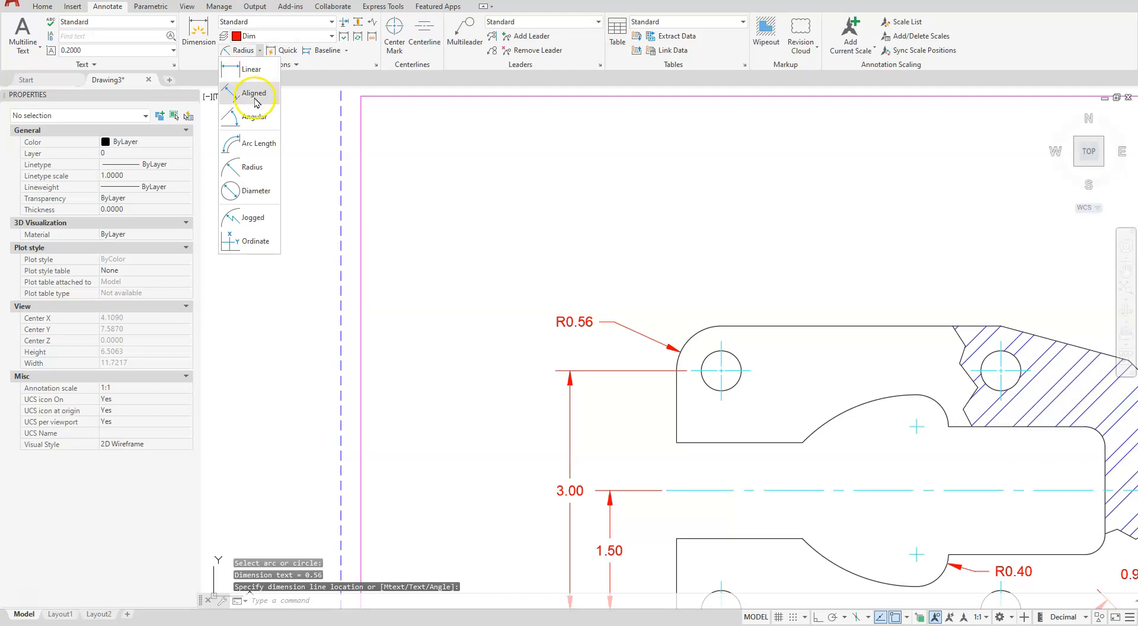
click(263, 192)
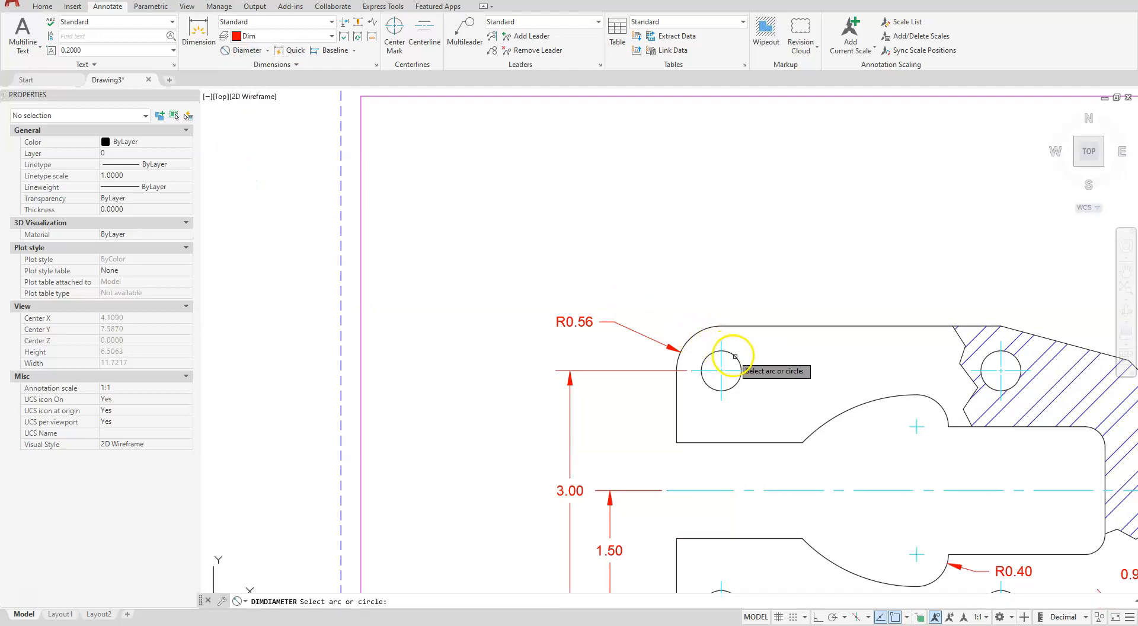
click(734, 358)
click(758, 277)
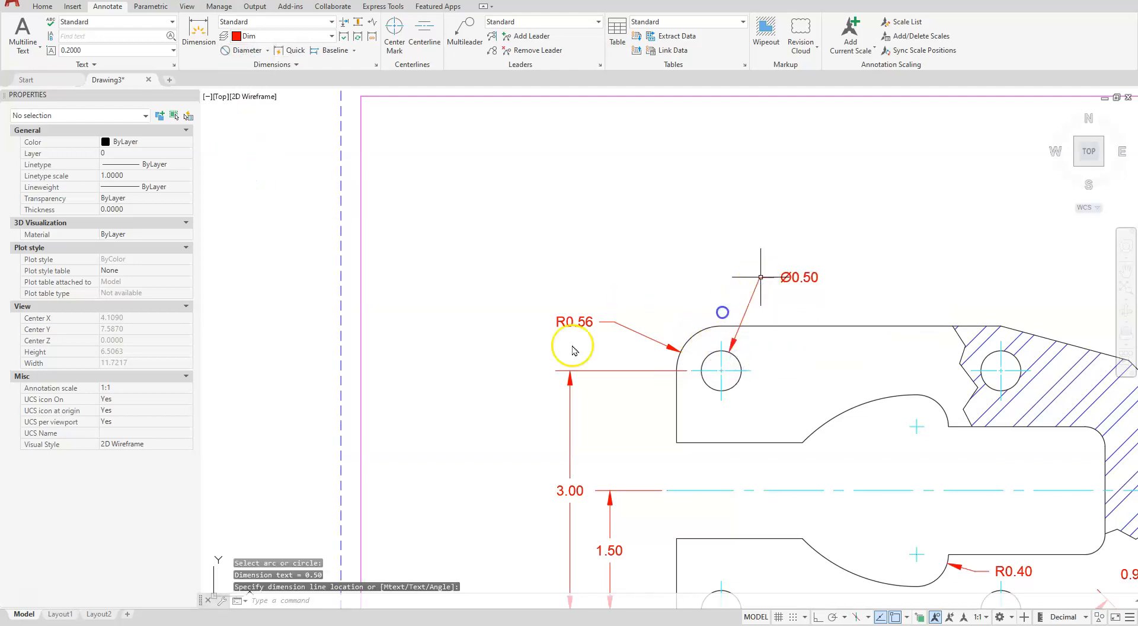
key(Escape)
key(Escape)
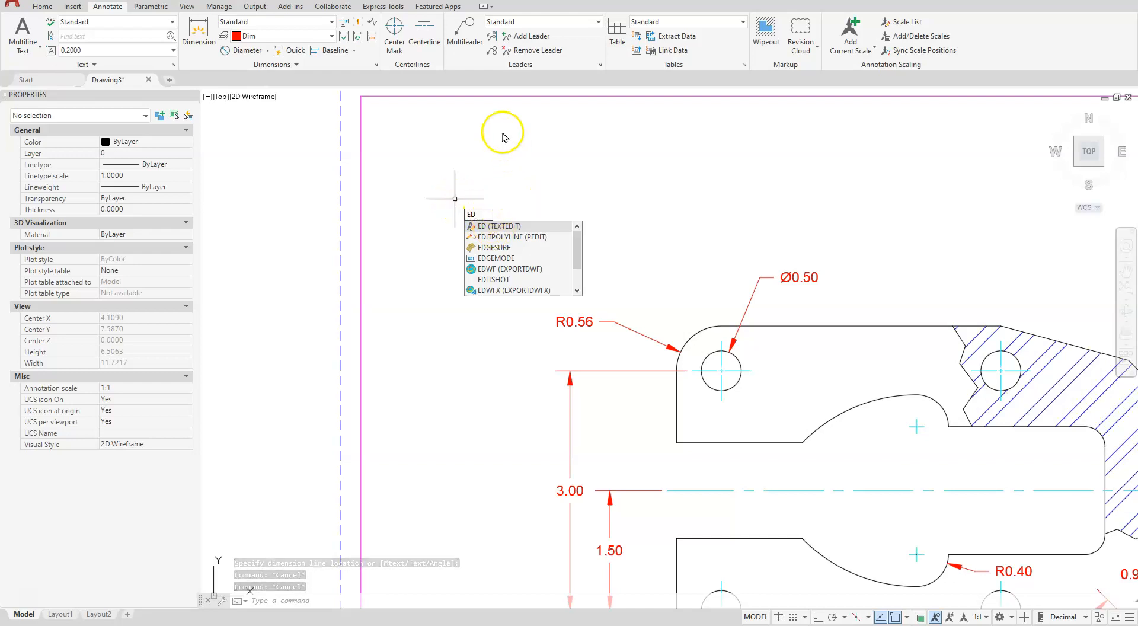
Edit the upper-left corner's radius dimension text, appending "x 2" after the measured value
key(Return)
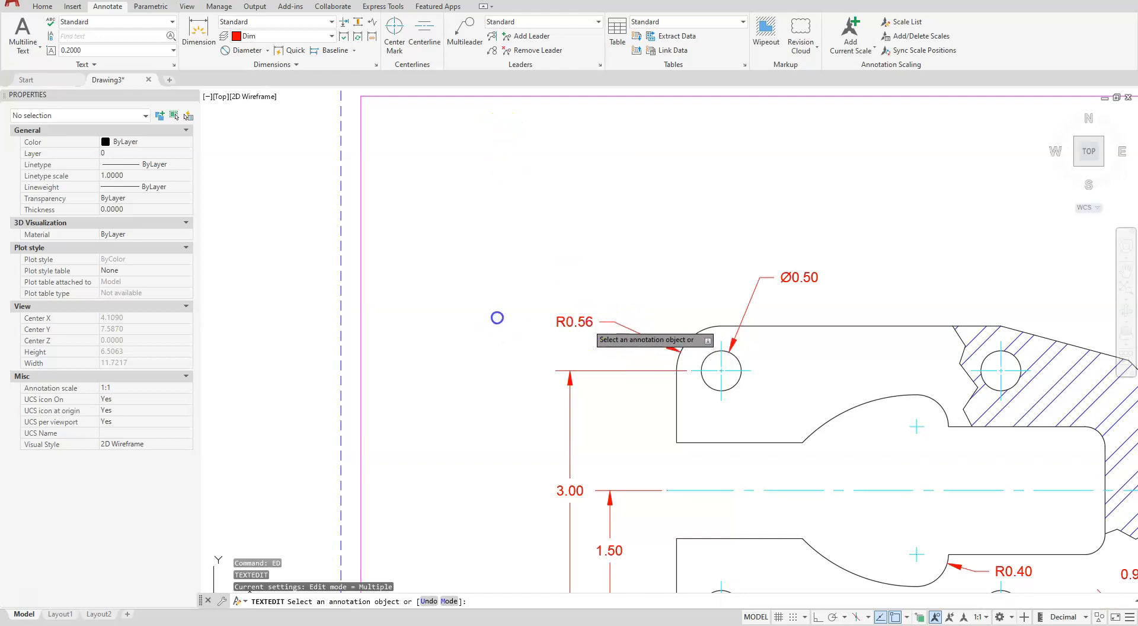
click(578, 323)
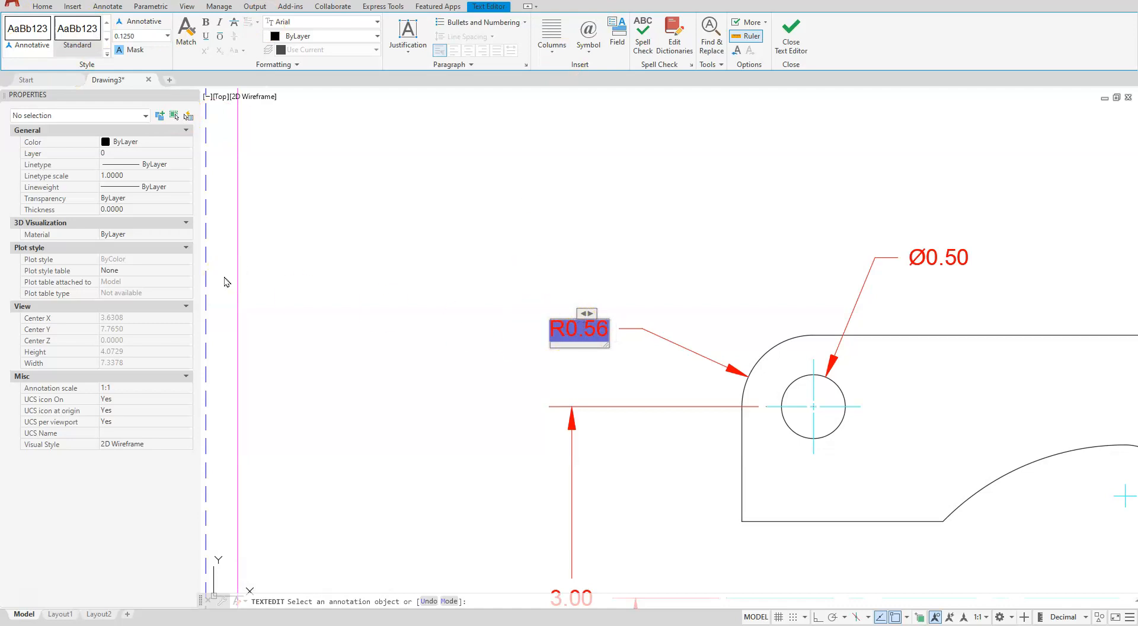
text(X)
key(BackSpace)
text(x 2)
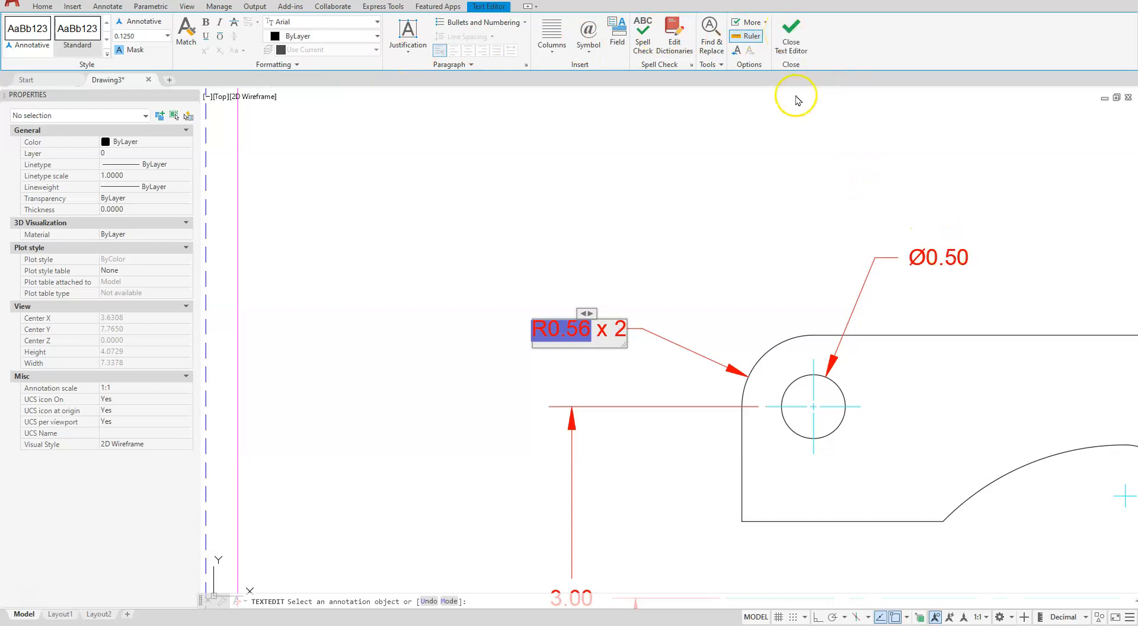
click(791, 29)
Append "4 HOLES" to the upper-left hole's diameter dimension text
mouse_move(994, 271)
middle_down()
mouse_move(830, 310)
mouse_move(766, 311)
middle_up()
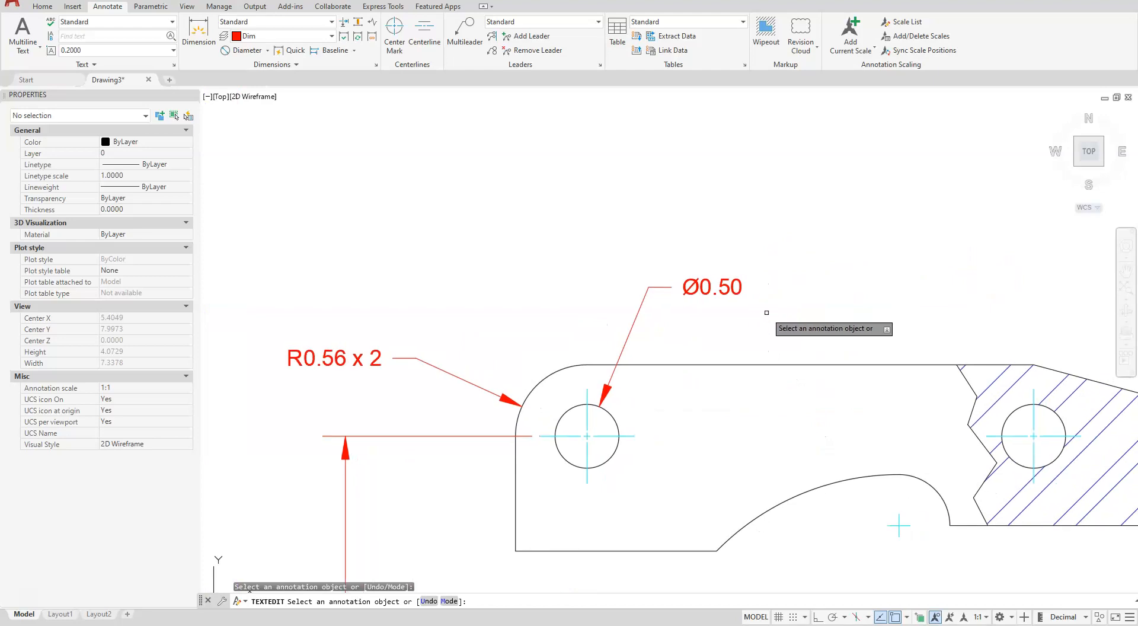
click(689, 287)
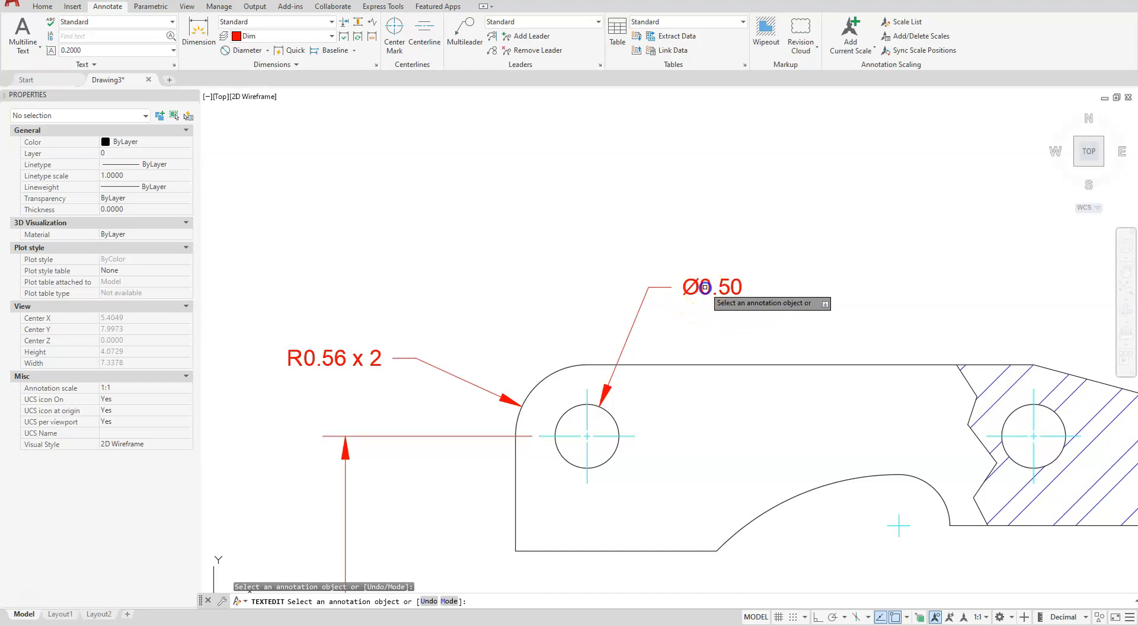
click(702, 288)
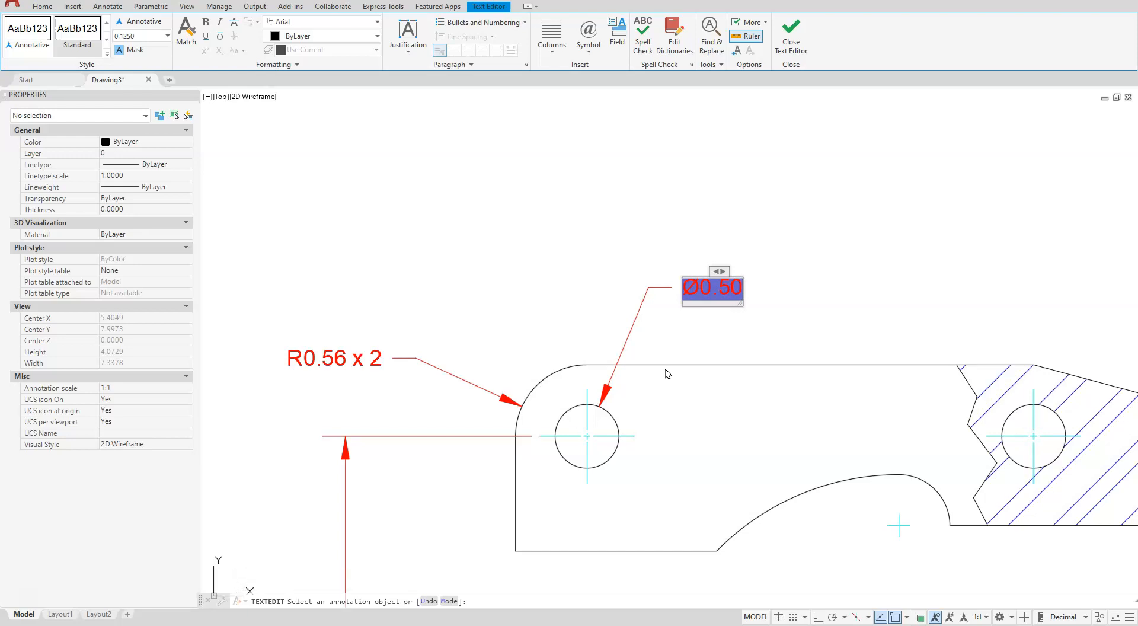
text(4 HOLES)
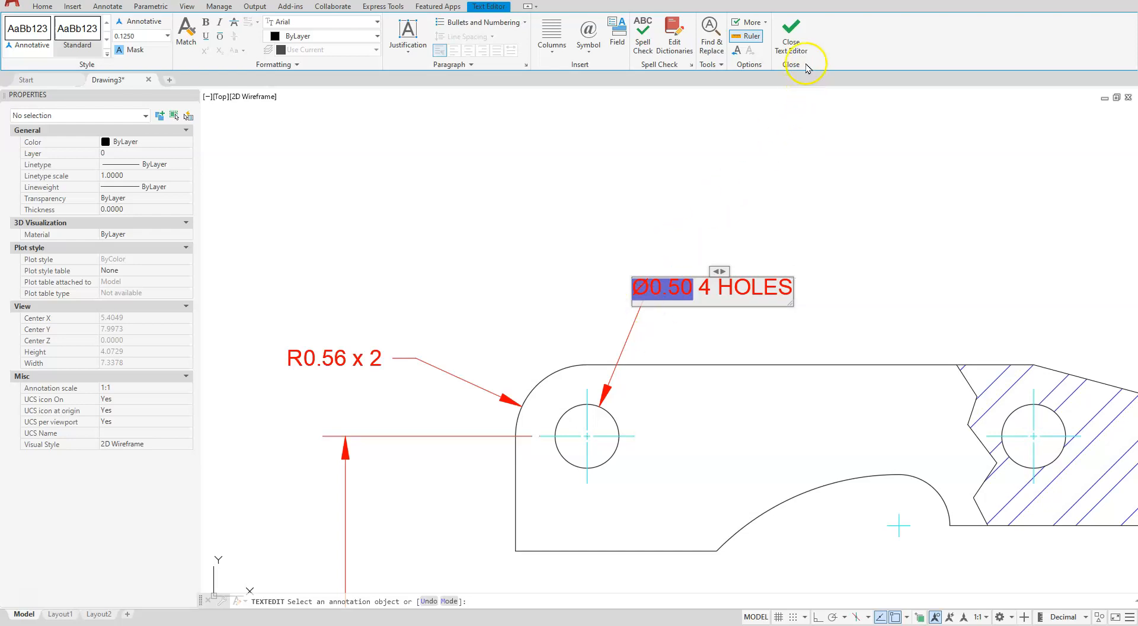
click(792, 33)
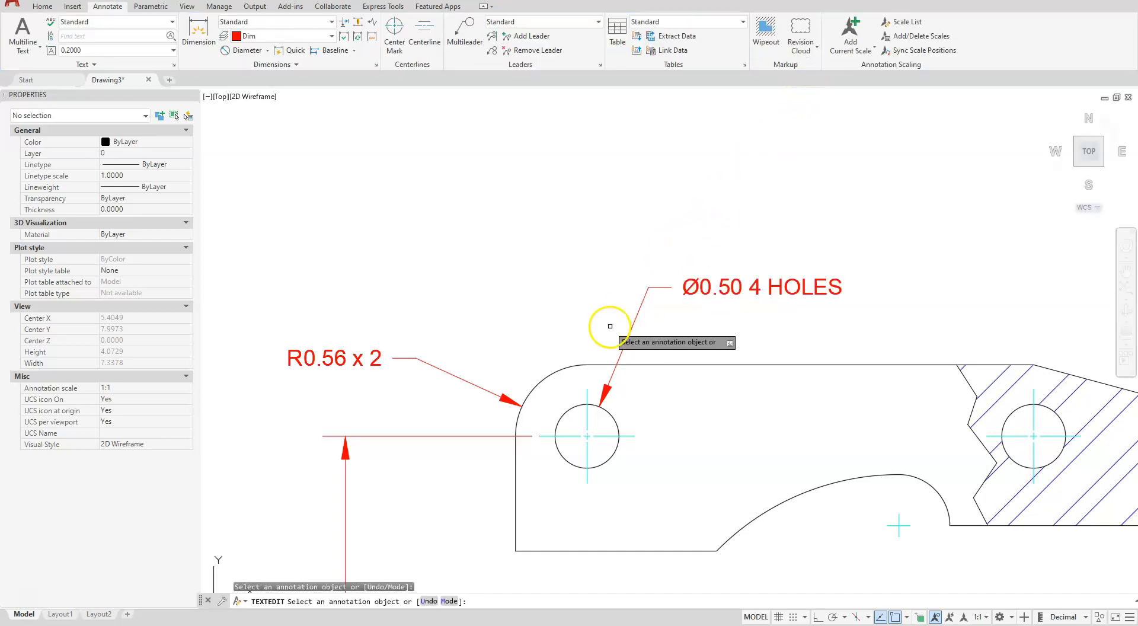
Append "x 2" to the radius dimension text of the inner cutout's lower small arc
scroll(610, 326, down, 4)
scroll(688, 414, up, 2)
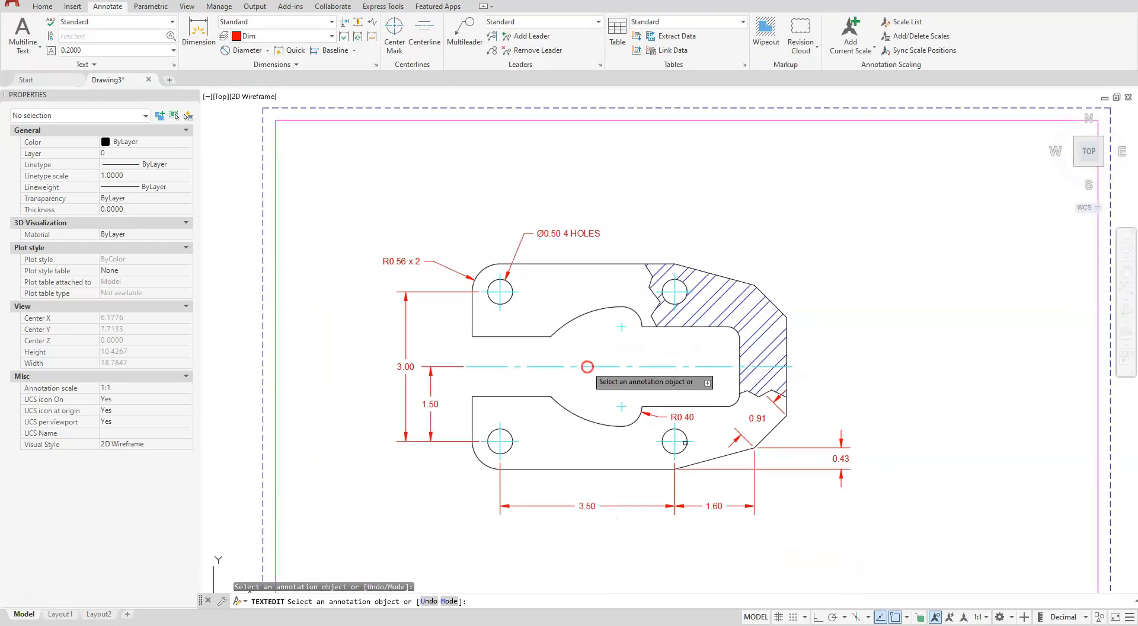
scroll(705, 436, up, 2)
scroll(706, 441, up, 2)
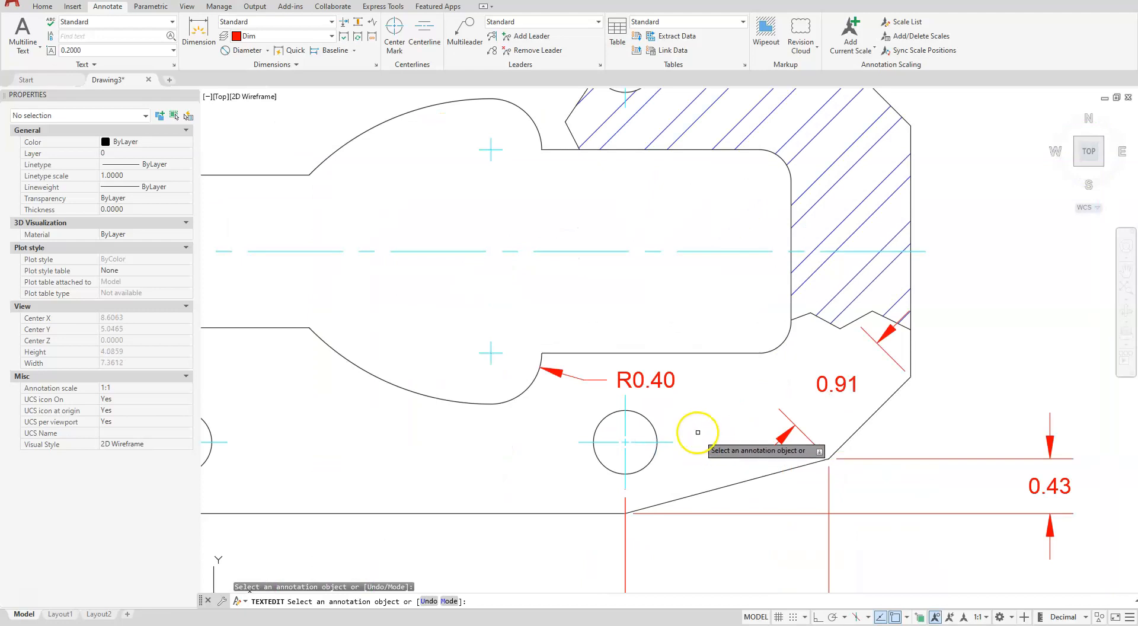
click(654, 380)
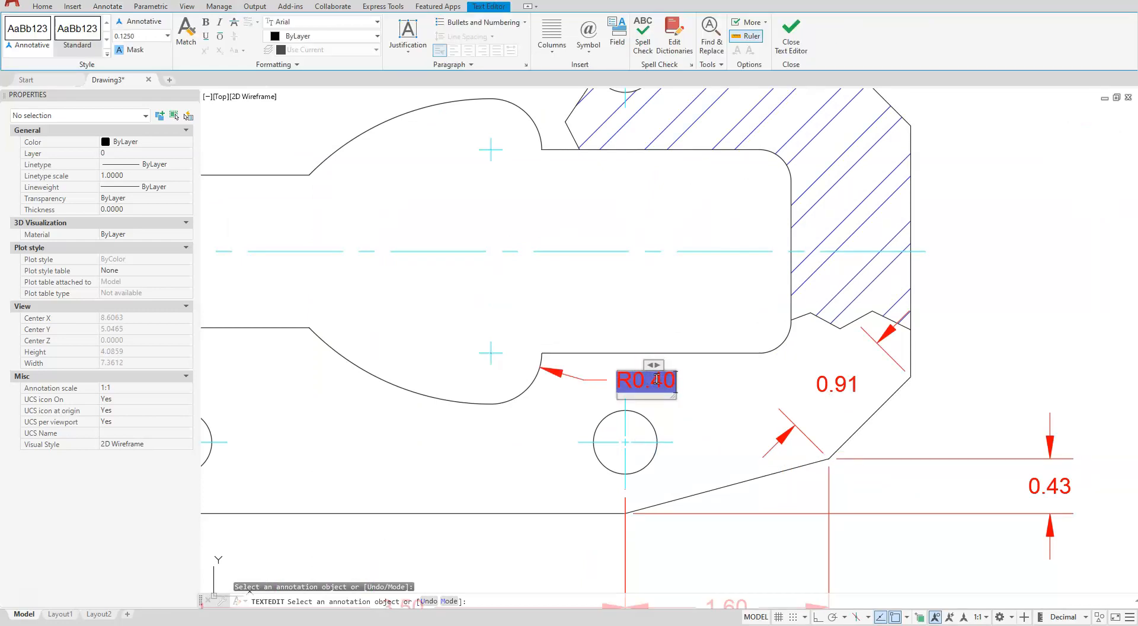
text(x 2)
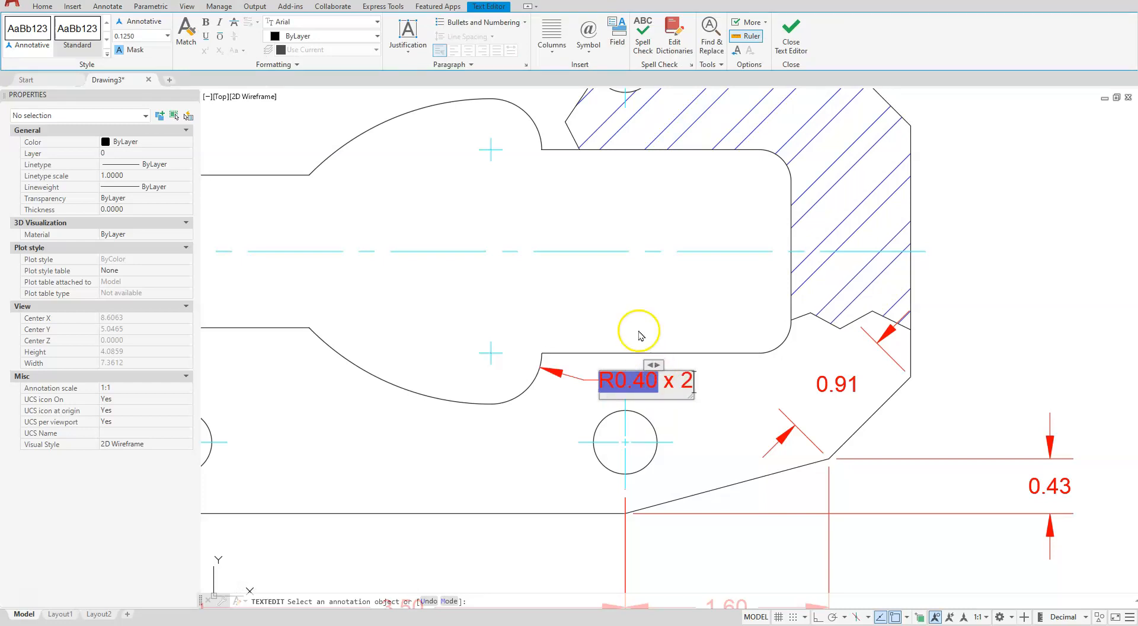
click(791, 32)
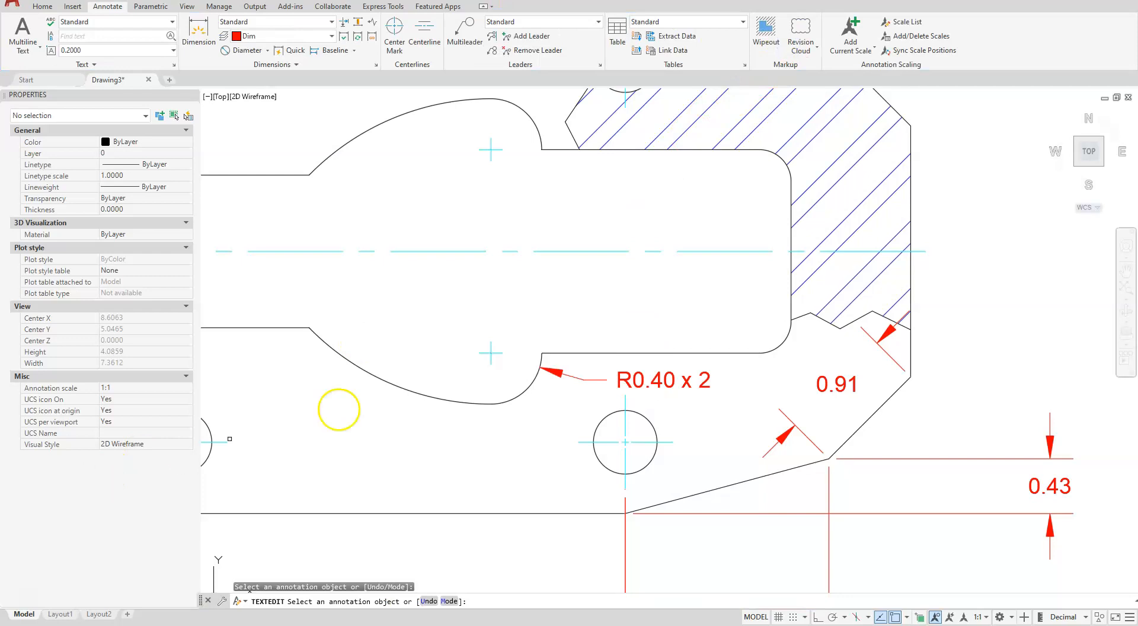
middle_drag(468, 439, 630, 513)
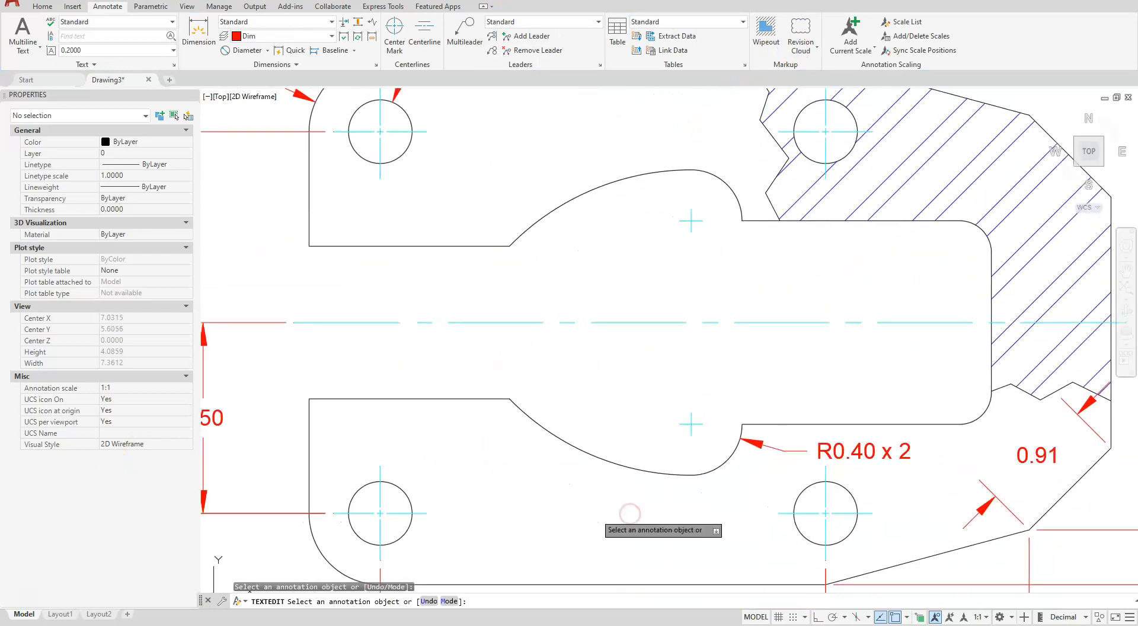
Add a radius dimension to the inner cutout's lower large arc, placing its text inside the cutout below the horizontal center line
key(Escape)
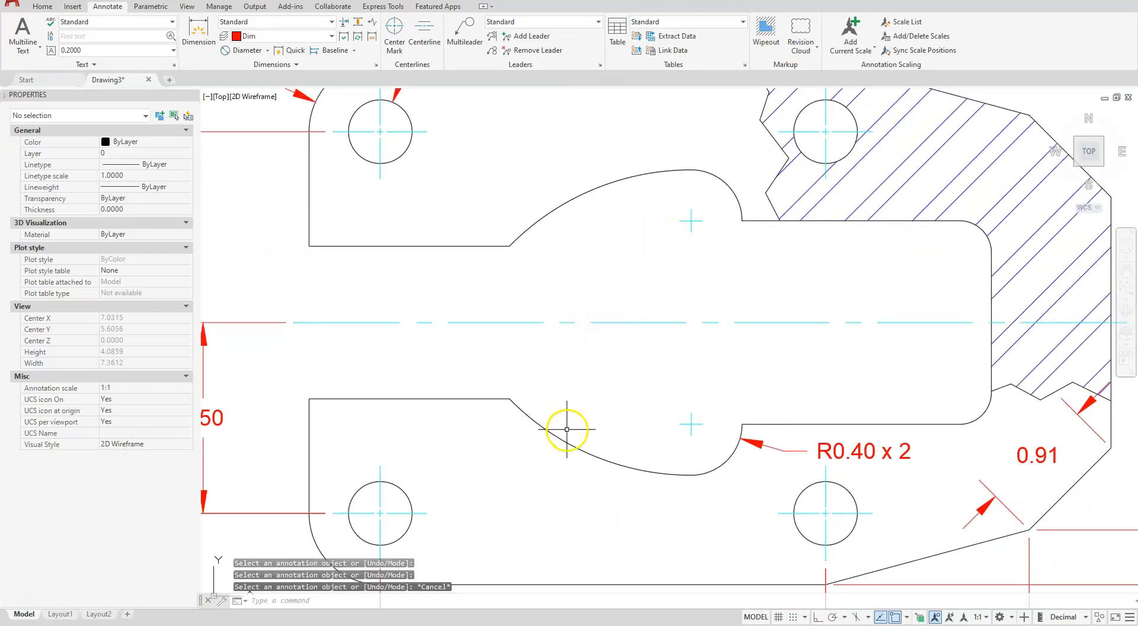
click(268, 51)
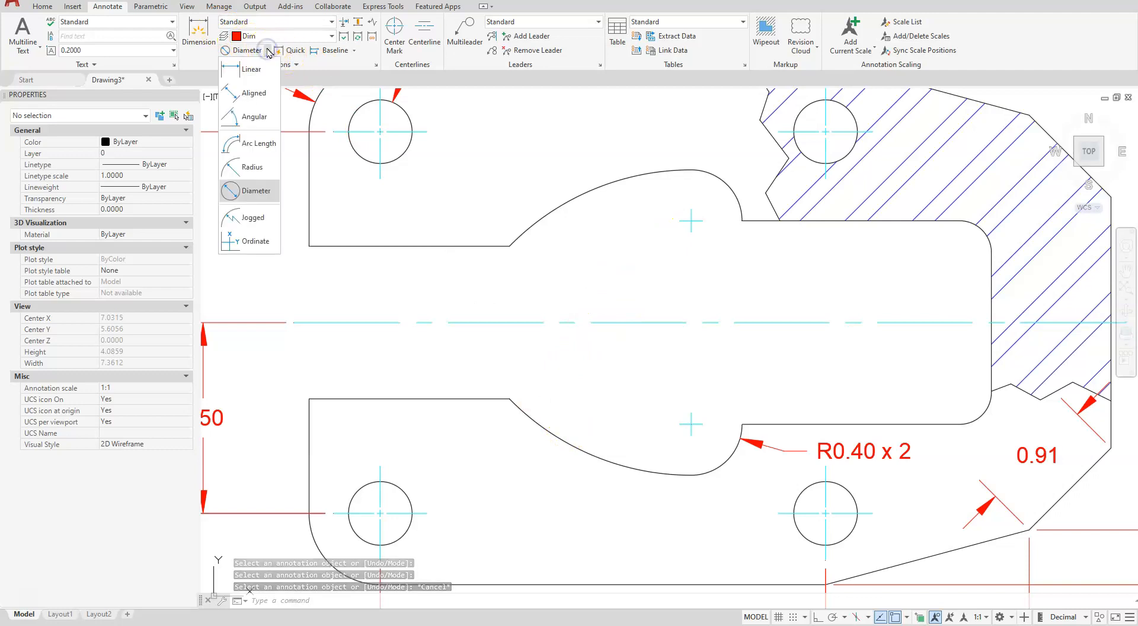
click(252, 167)
click(572, 446)
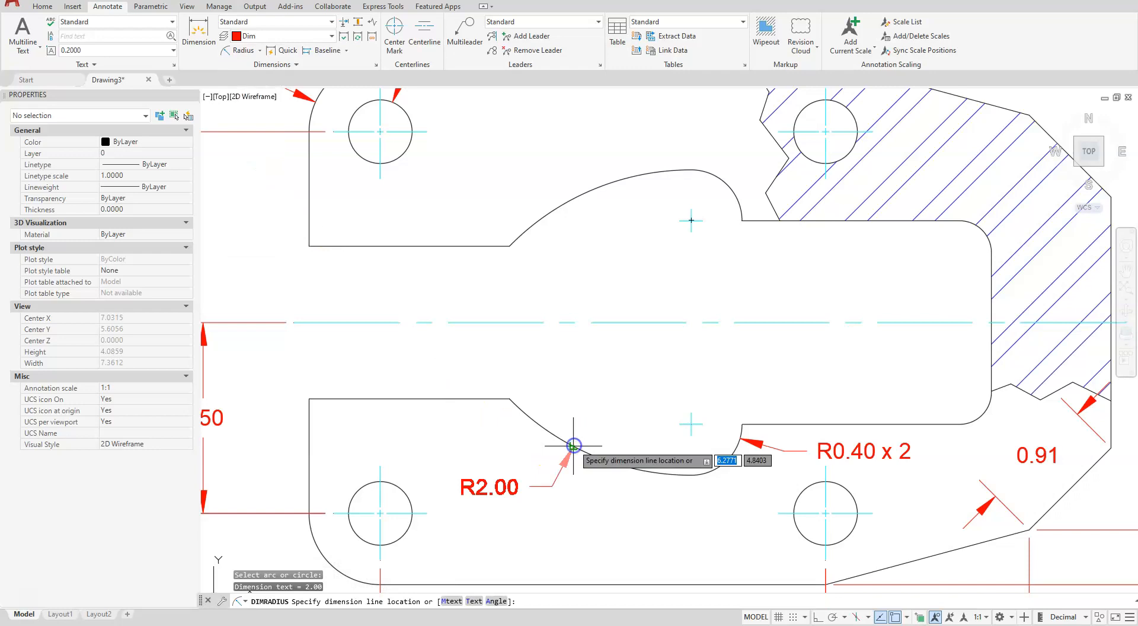
click(606, 360)
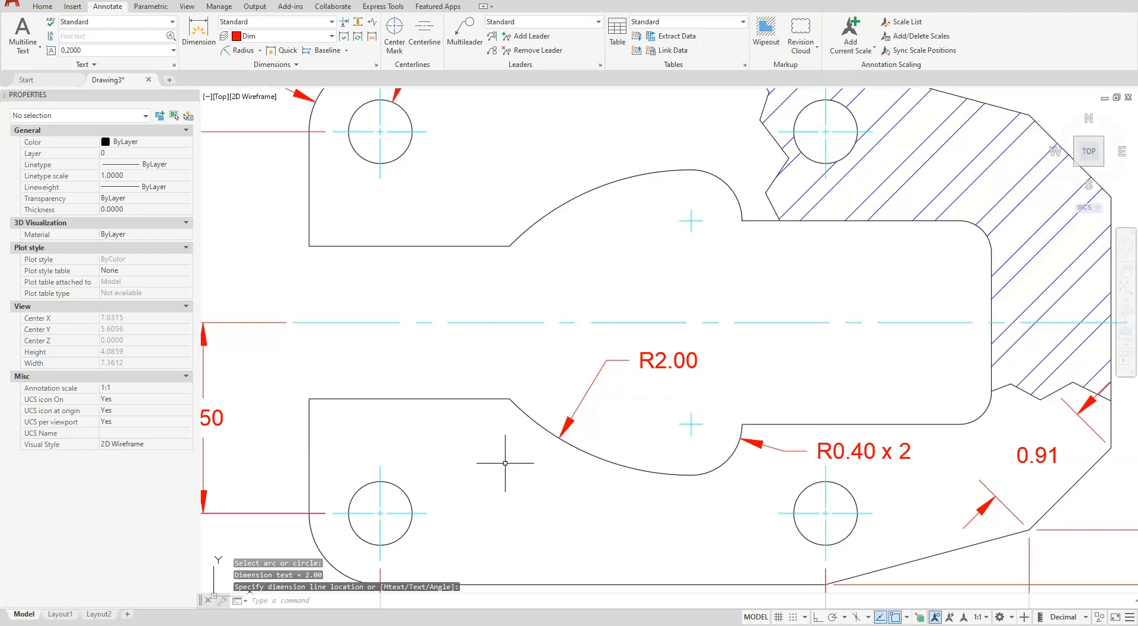
key(Escape)
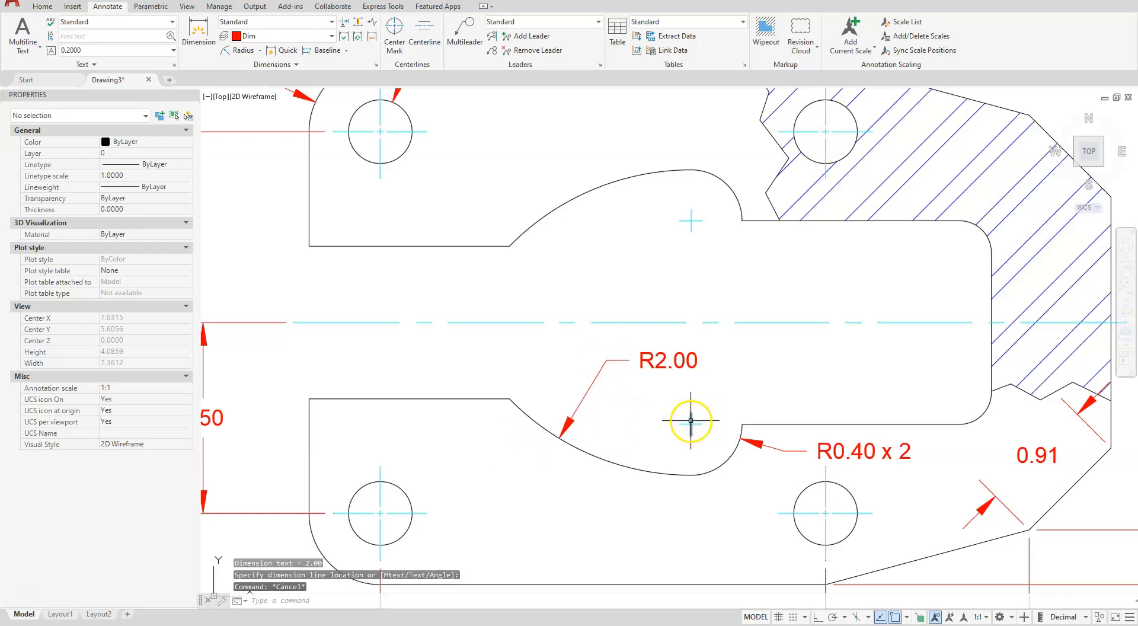
key(Escape)
Set the text movement of the lower large arc's radius dimension to "Move text, no leader"
click(606, 361)
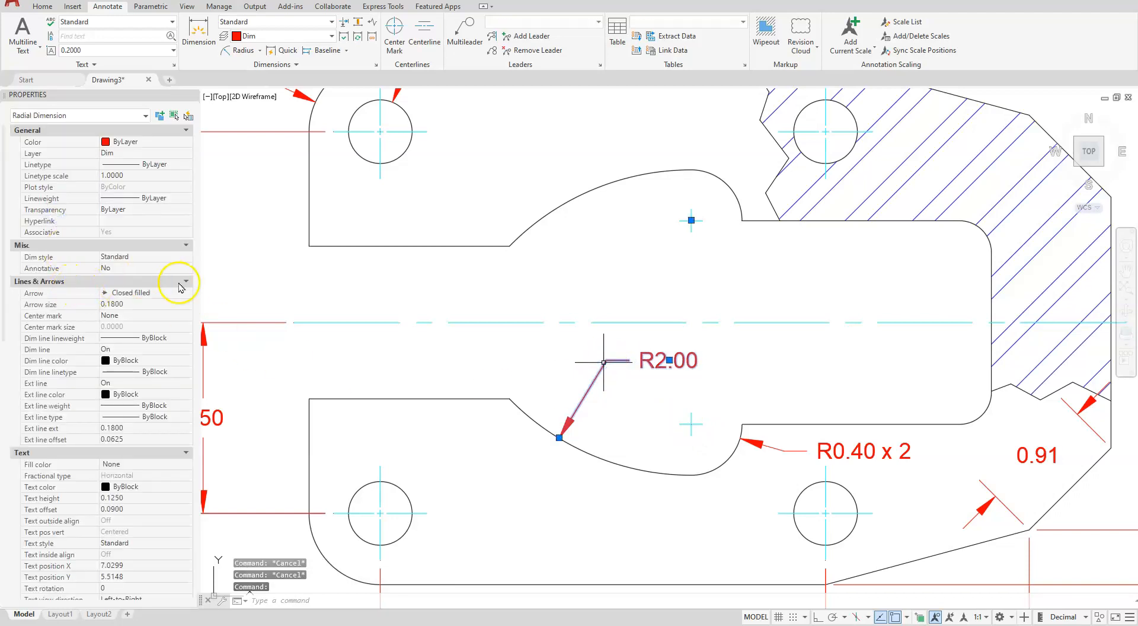
scroll(94, 534, down, 4)
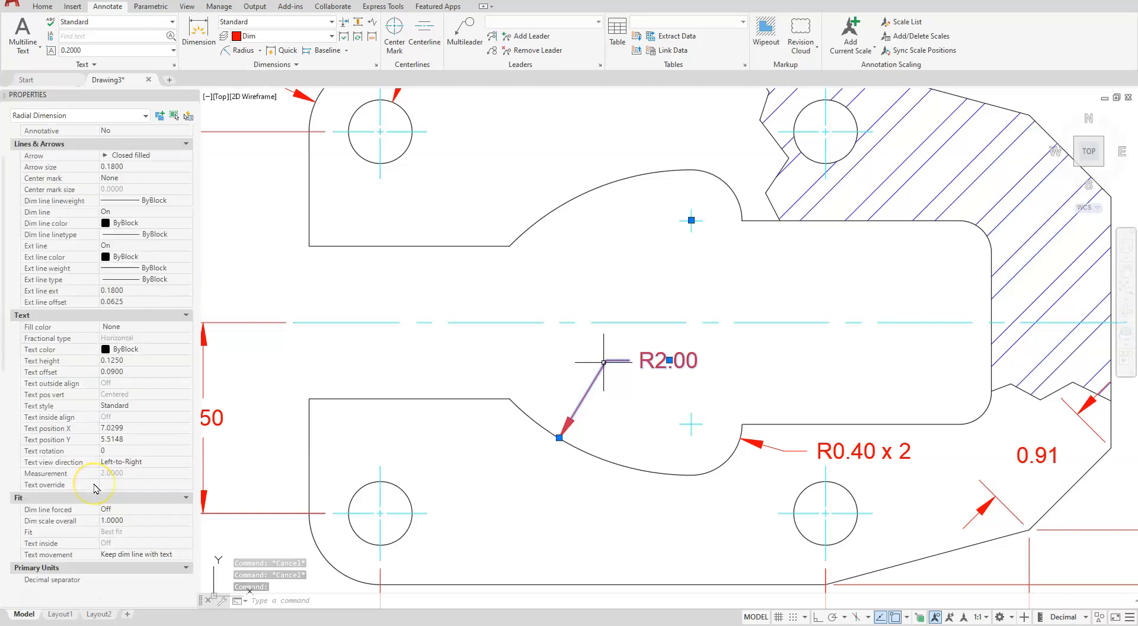
scroll(95, 487, down, 3)
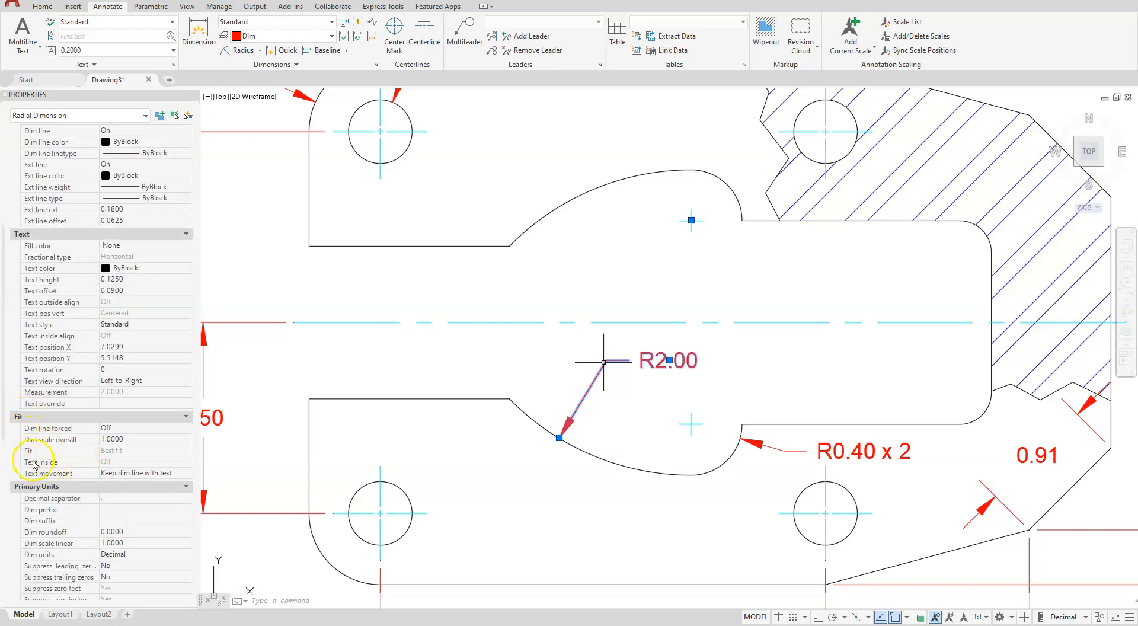
click(146, 474)
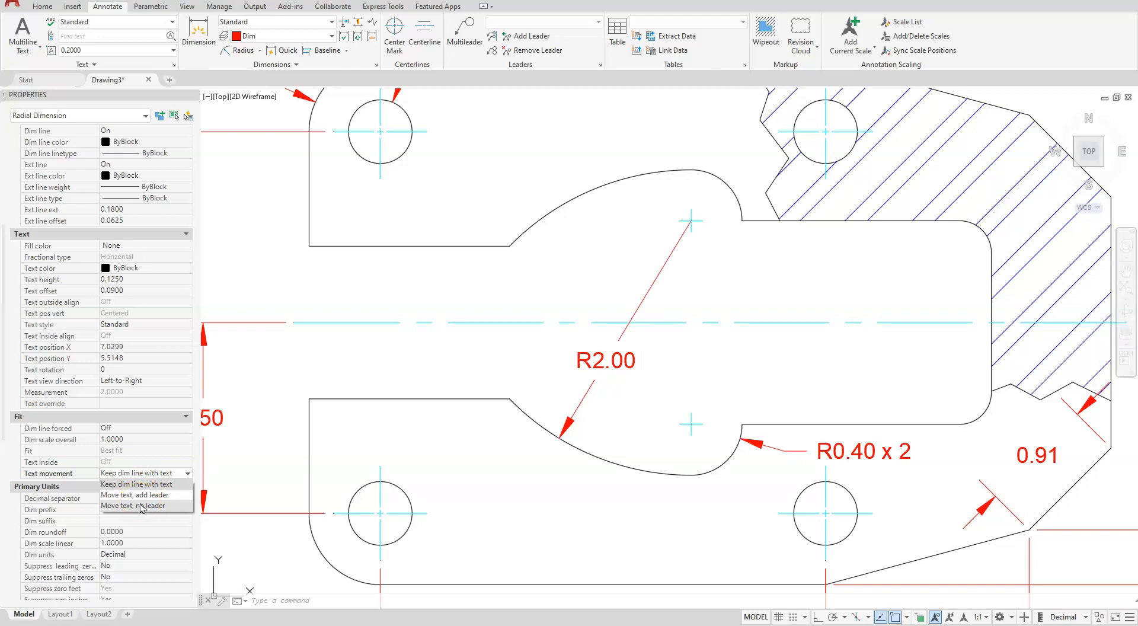
click(141, 505)
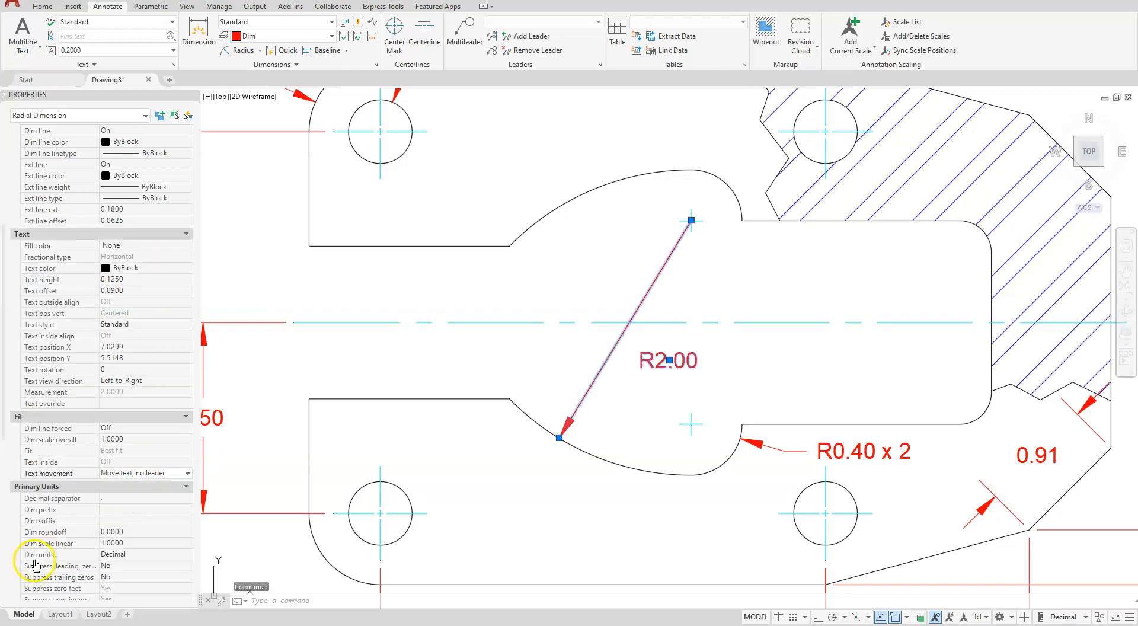
key(Escape)
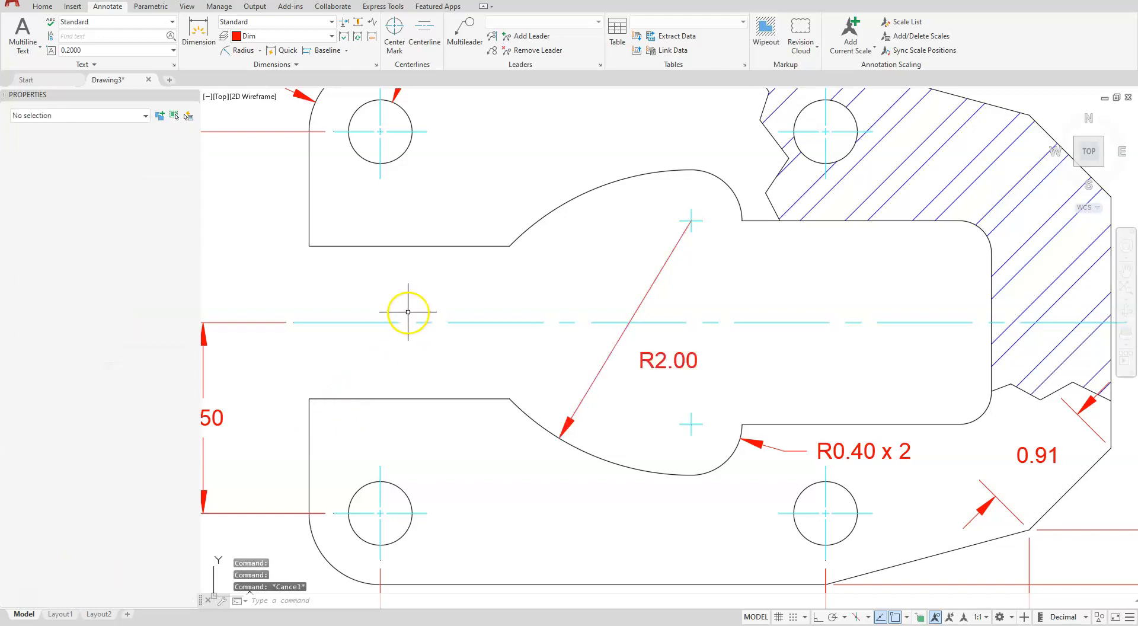
key(Escape)
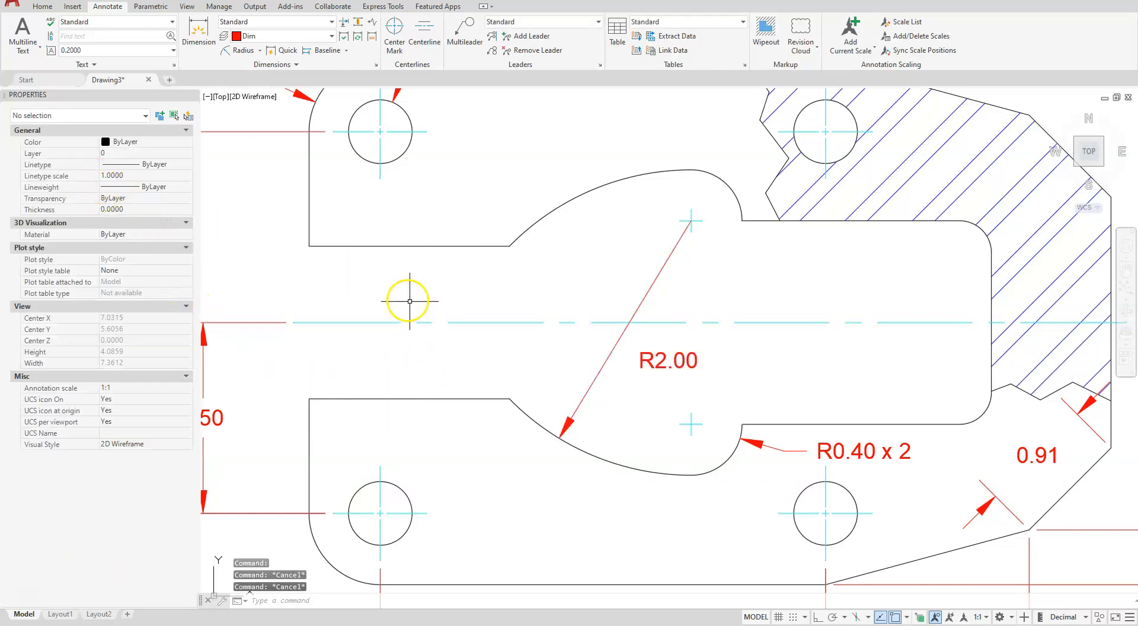
Append "x 2" to the radius dimension text of the inner cutout's lower large arc
click(661, 362)
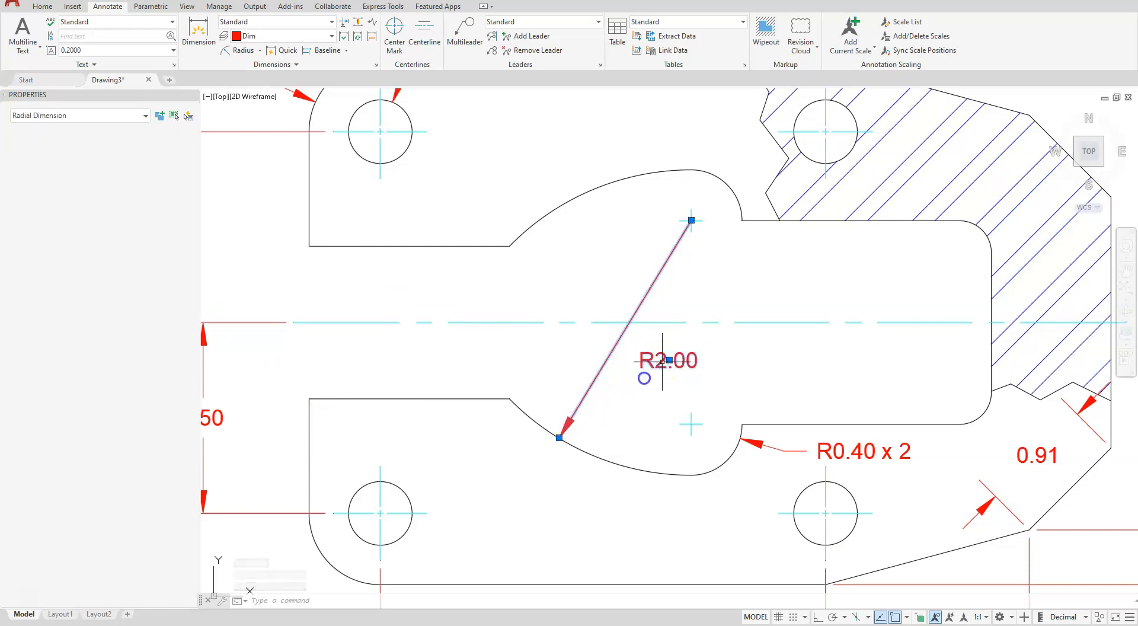
key(Escape)
key(Escape)
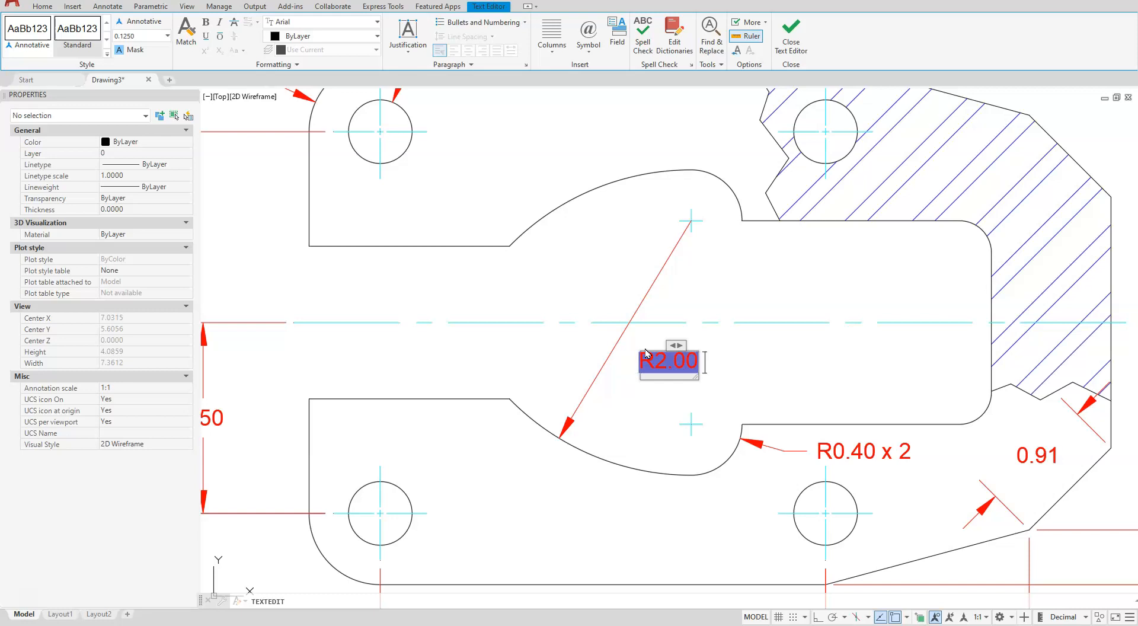
text(x)
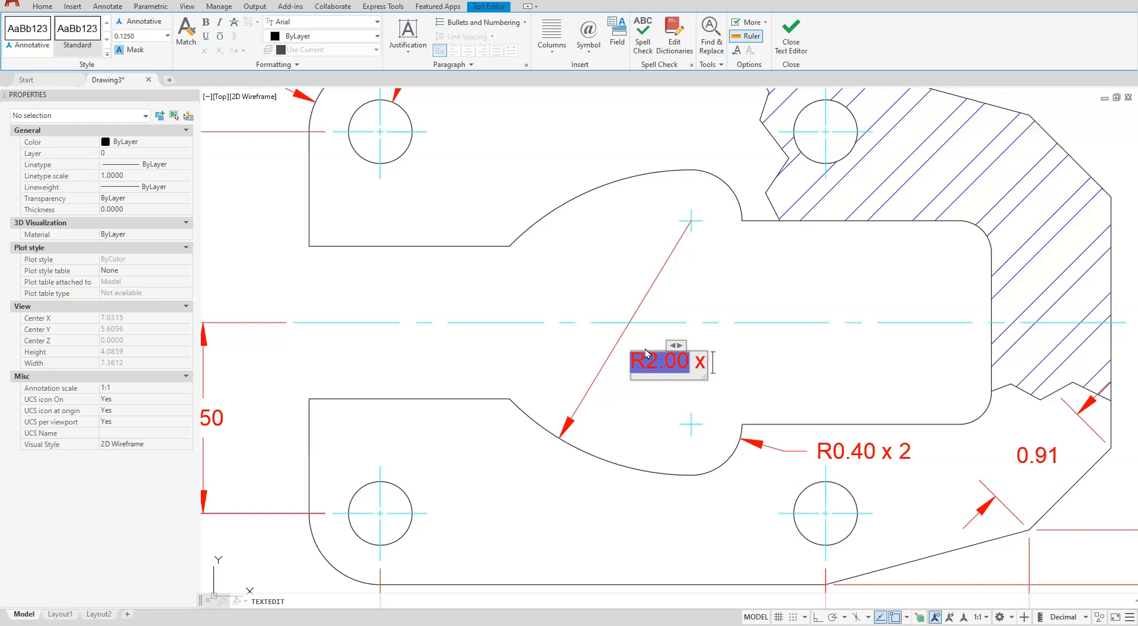
text( 2)
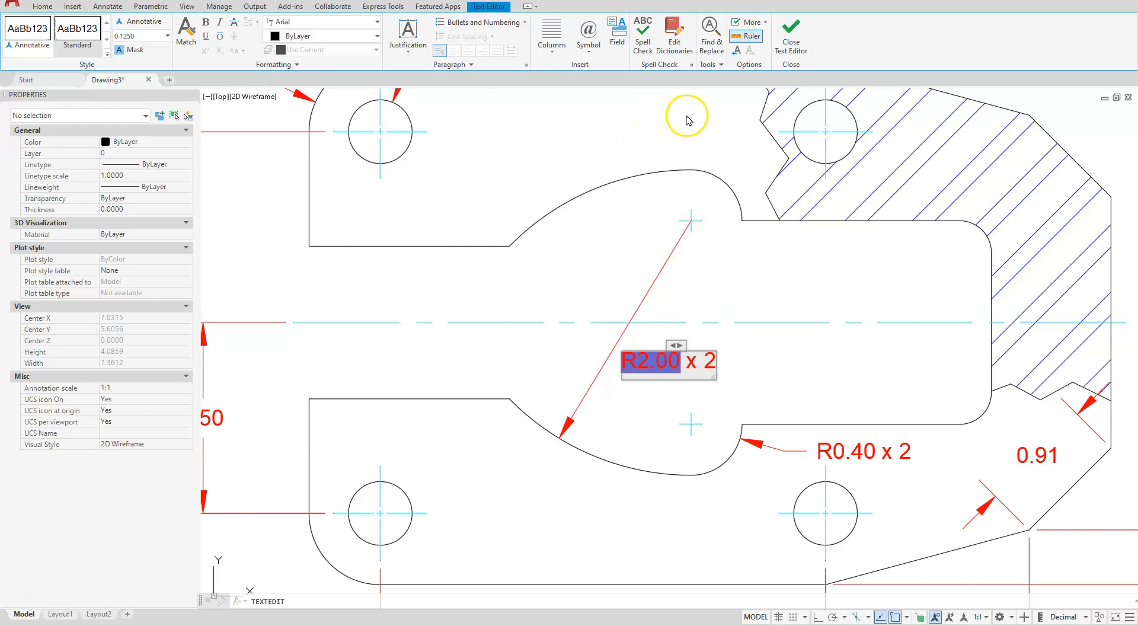
click(791, 32)
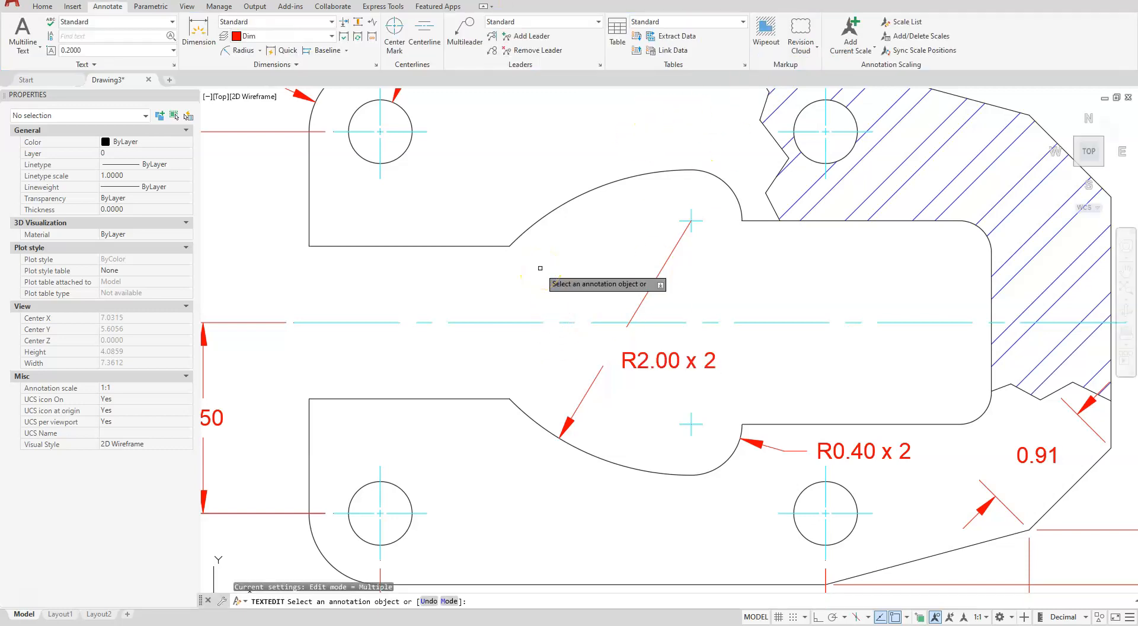
key(Escape)
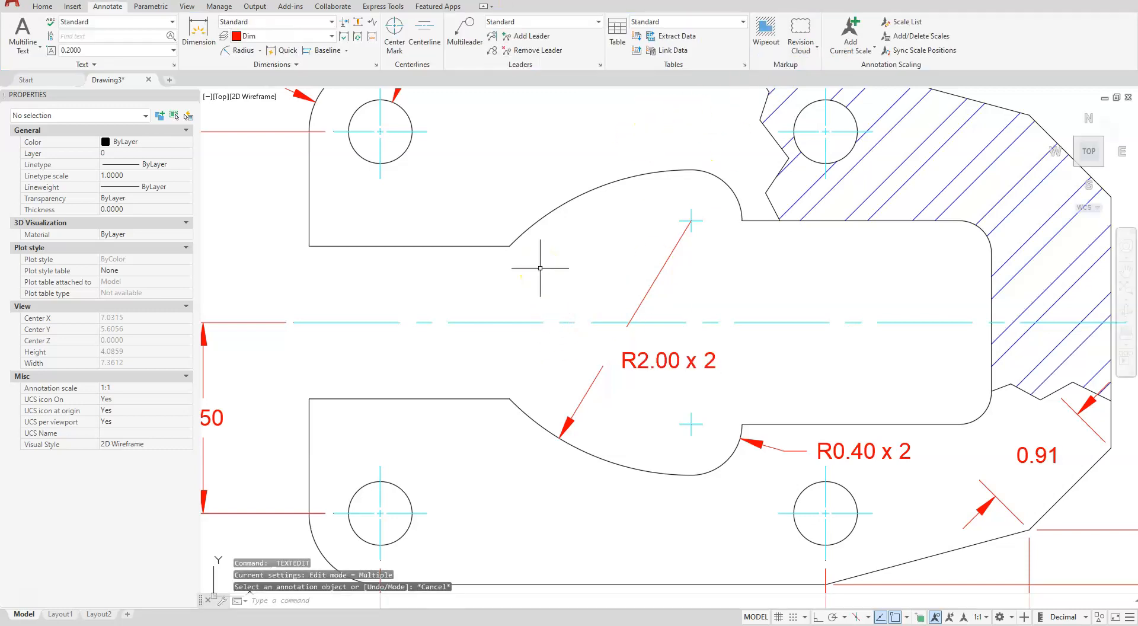
Move the large arc's radius dimension text leftward within the cutout, so it sits centered across its dimension line
click(679, 375)
click(662, 352)
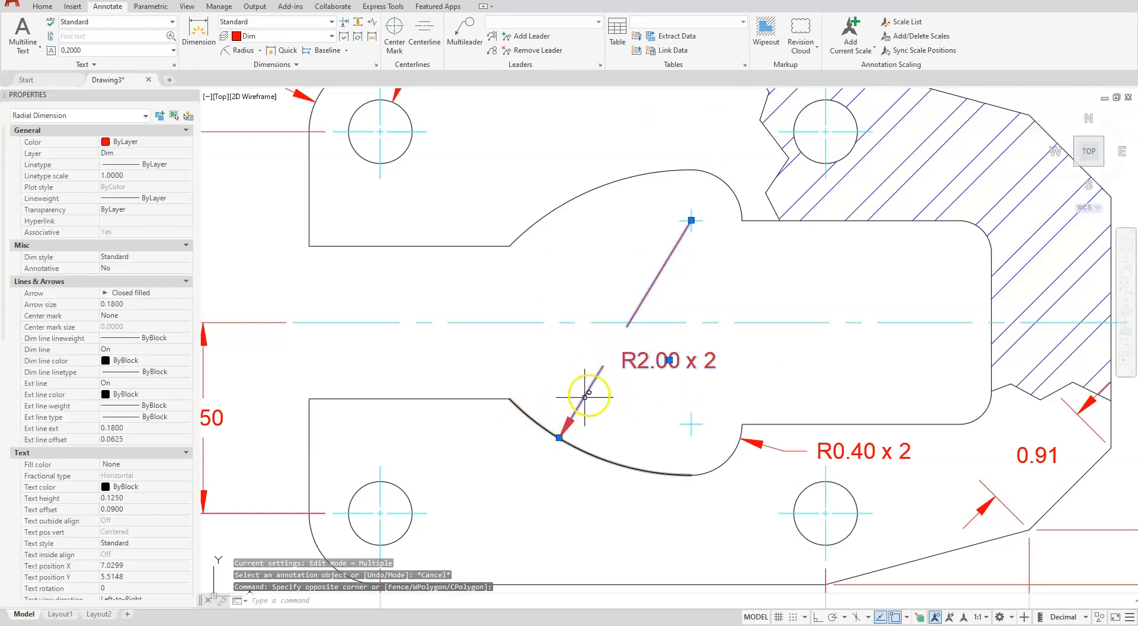
click(669, 360)
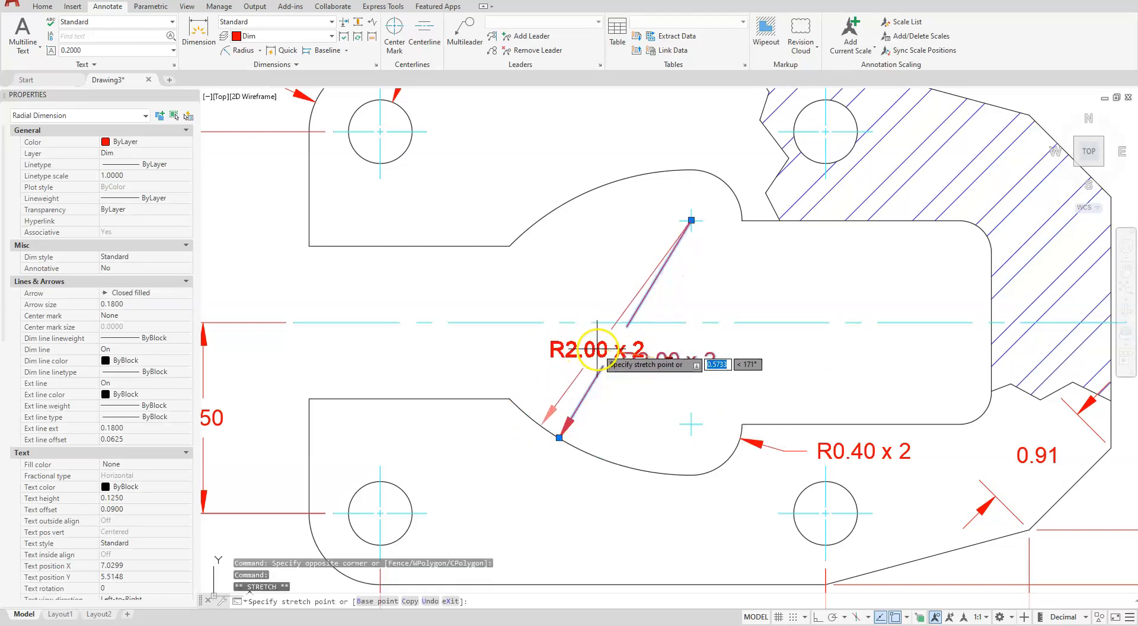
click(597, 348)
key(Escape)
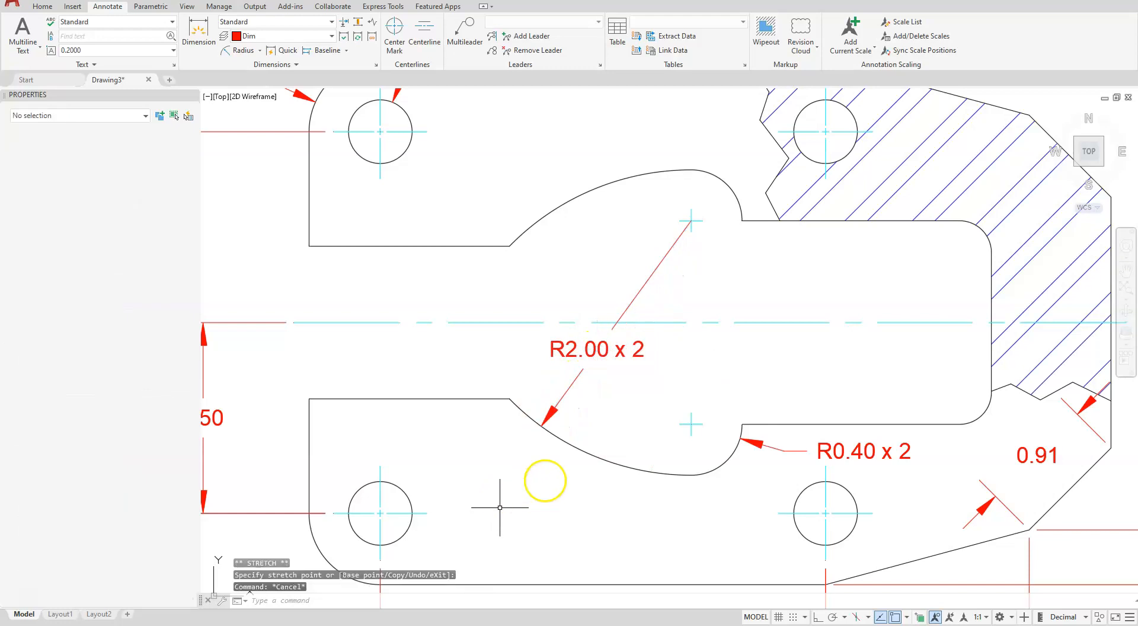
key(Escape)
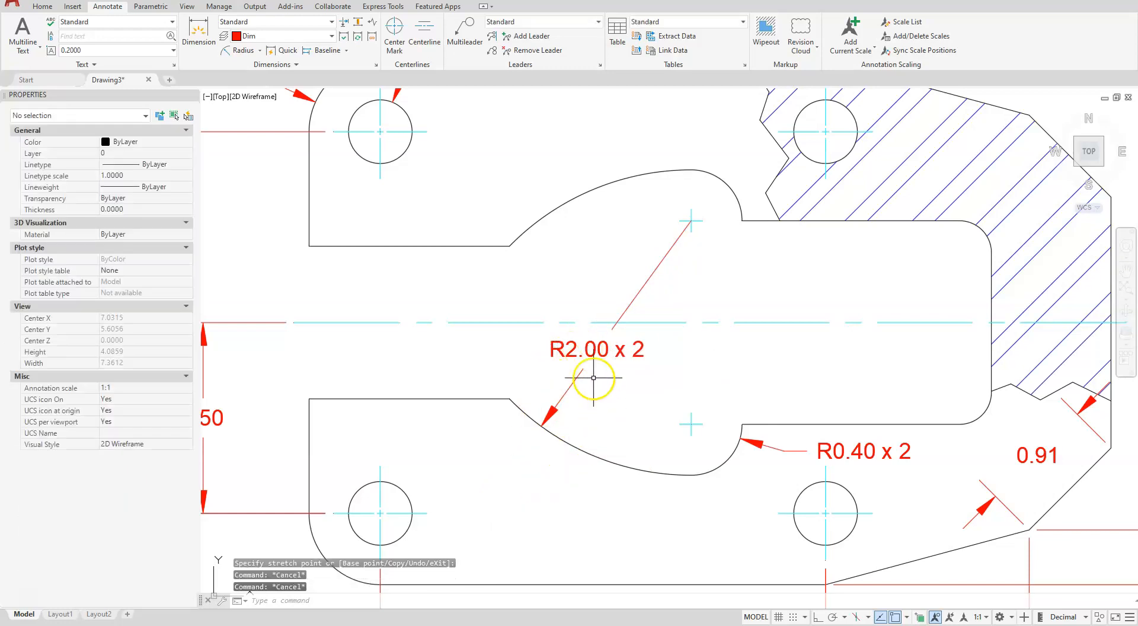
Add a horizontal linear dimension from the plate's right edge to the inner cutout's right edge, placed above the plate
scroll(662, 292, down, 2)
scroll(715, 253, down, 2)
middle_drag(715, 253, 574, 423)
scroll(606, 390, up, 2)
scroll(606, 388, up, 4)
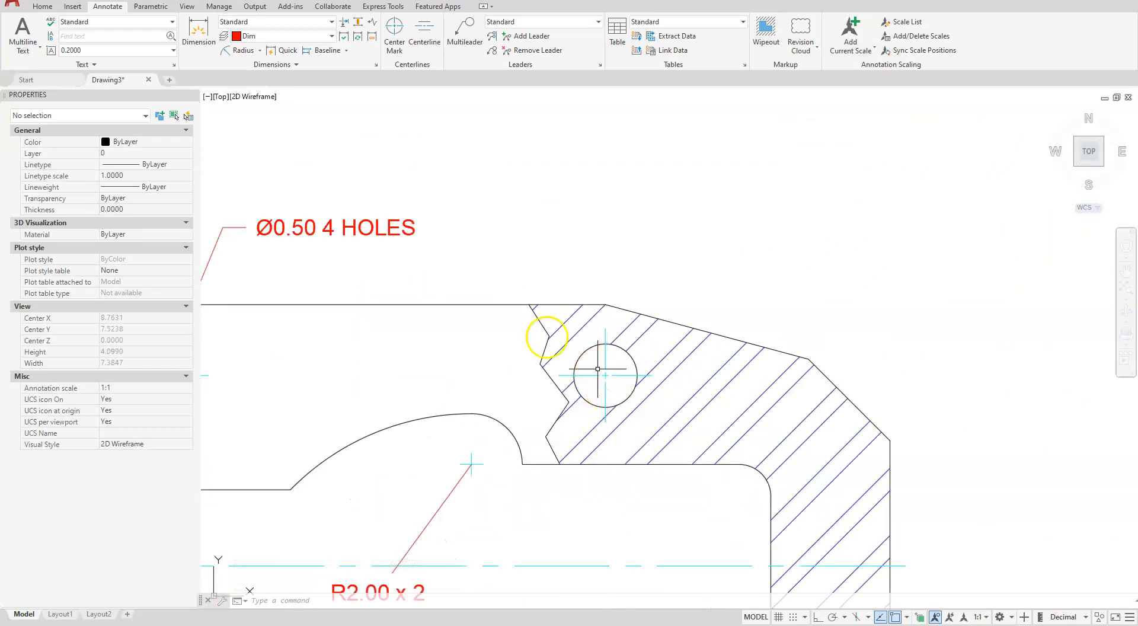
click(263, 50)
click(256, 74)
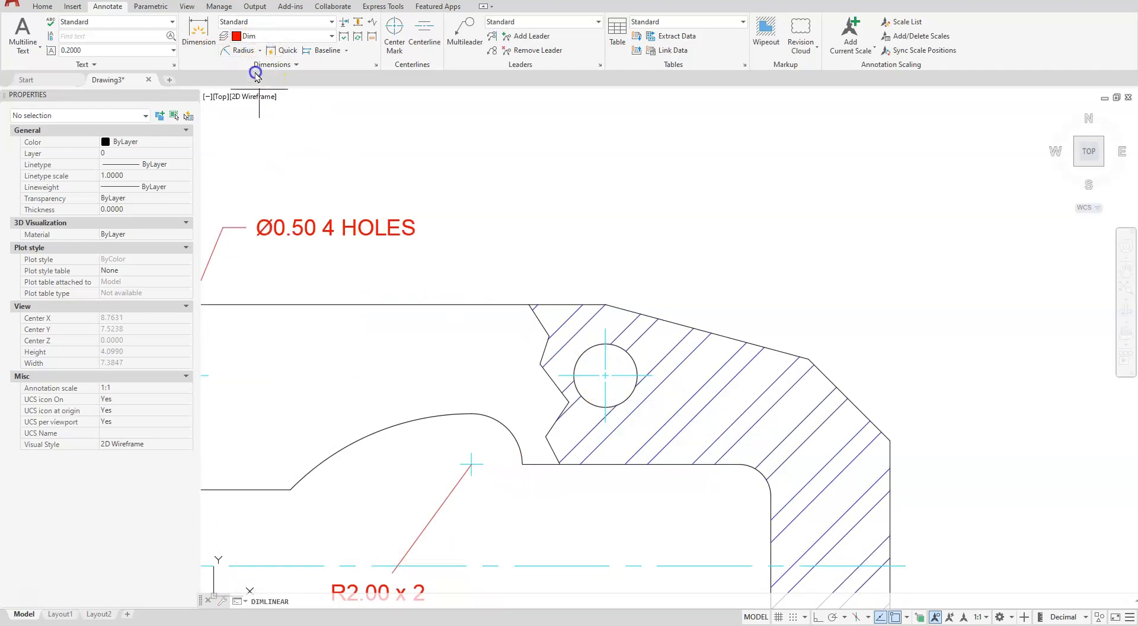
click(890, 441)
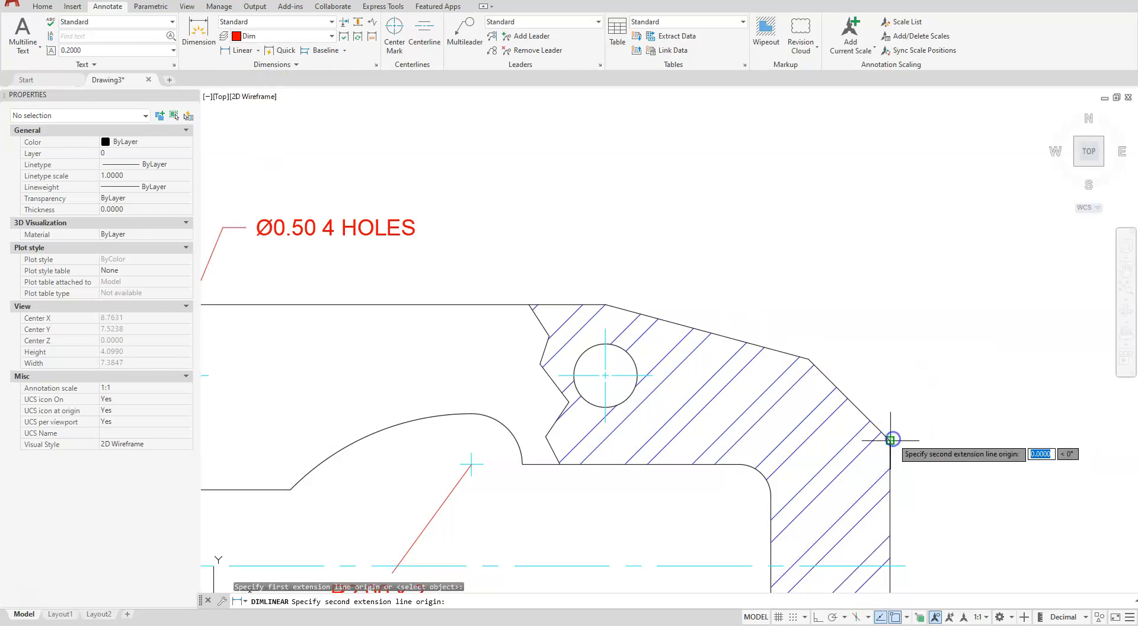
click(771, 495)
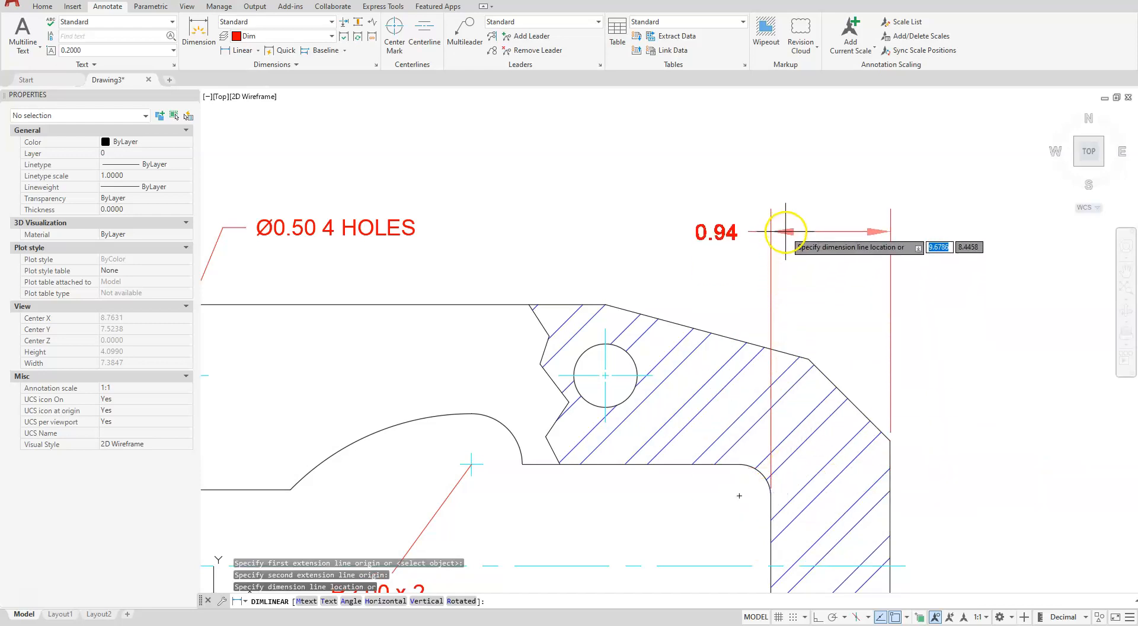
click(783, 224)
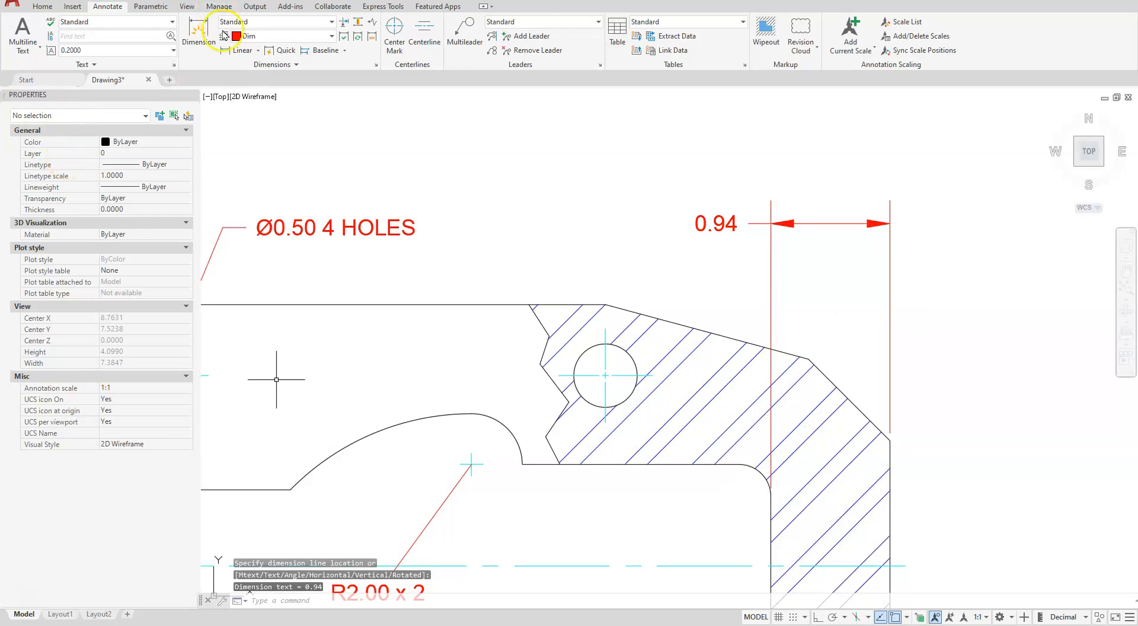
Add a baseline dimension from the plate's right edge to the center of the inner cutout's upper small arc
click(327, 52)
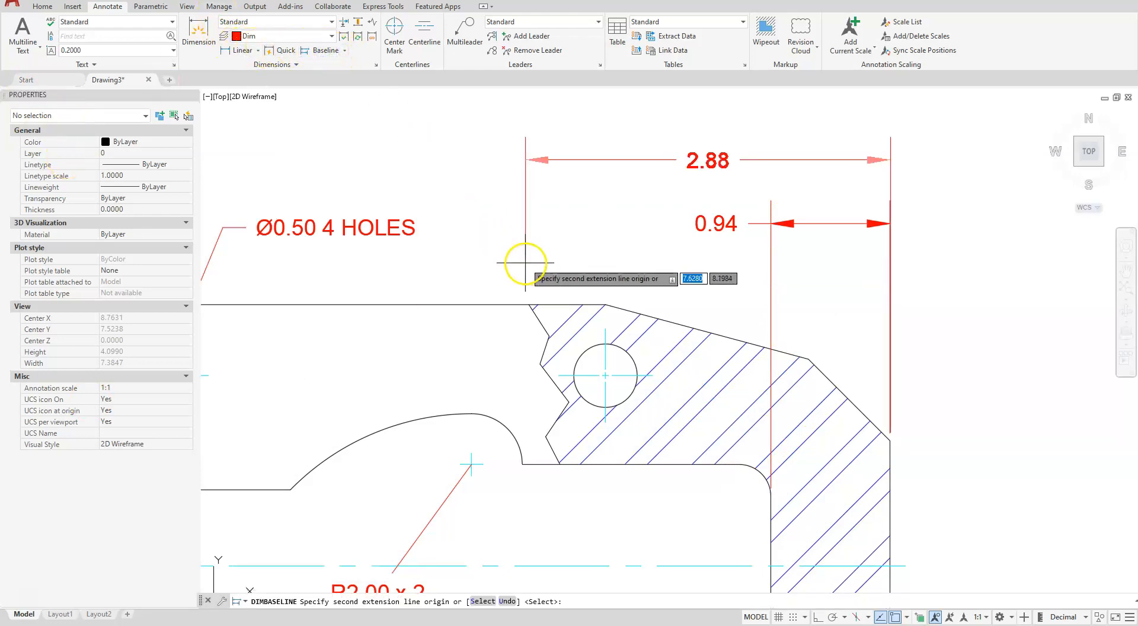
click(471, 452)
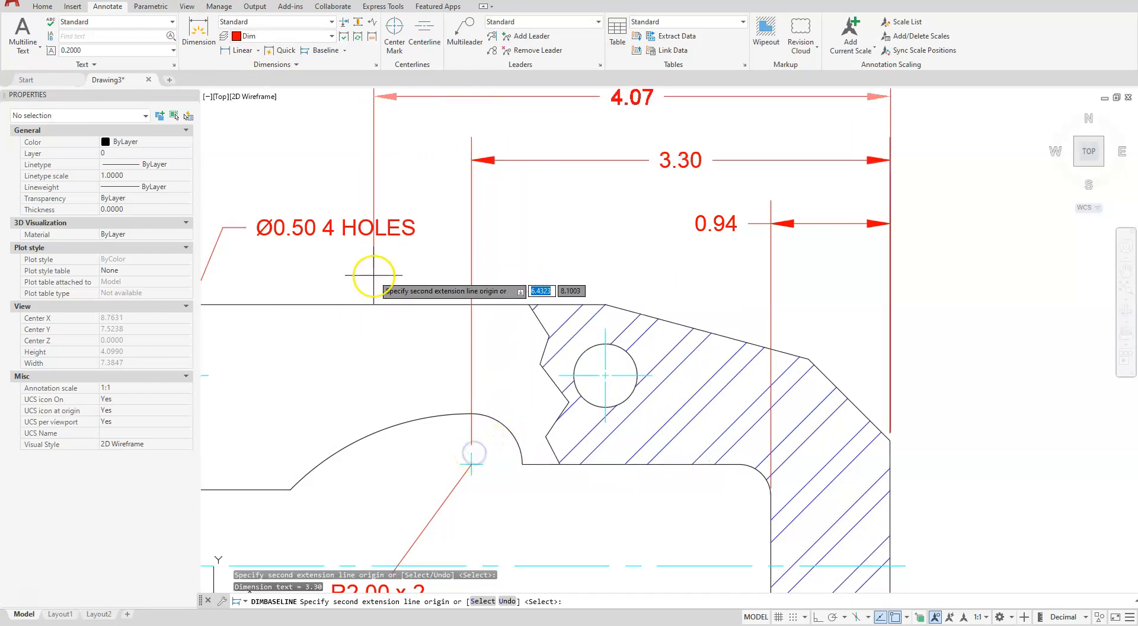
key(Escape)
Move the text of the short horizontal dimension above the hatched section outside its extension lines, to the right of the plate's edge
middle_drag(658, 137, 582, 255)
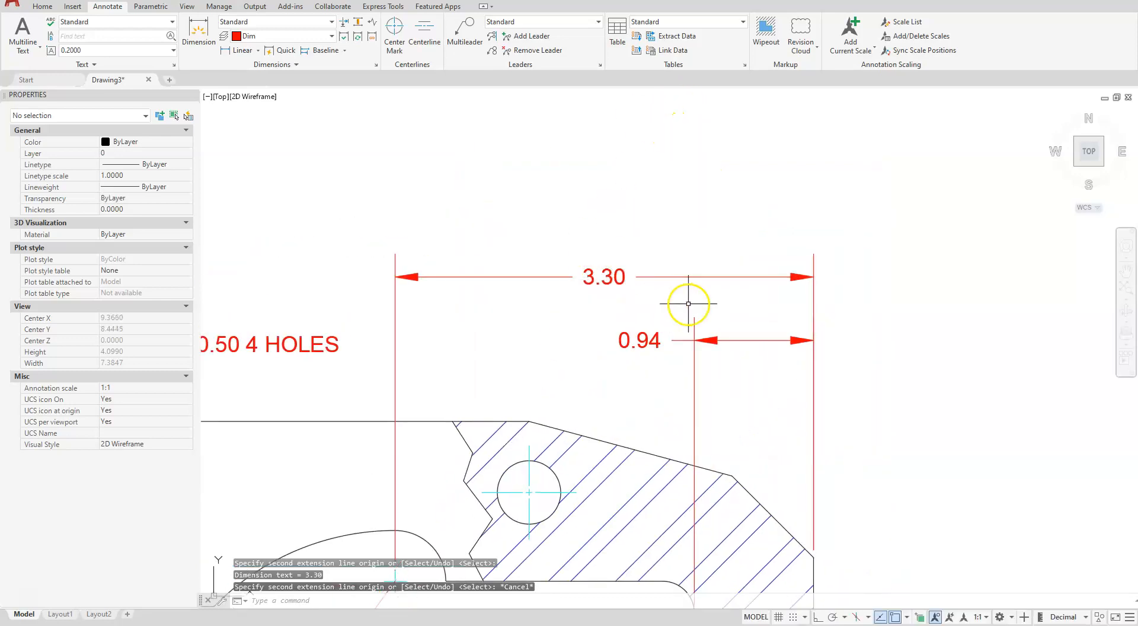
click(629, 341)
click(616, 343)
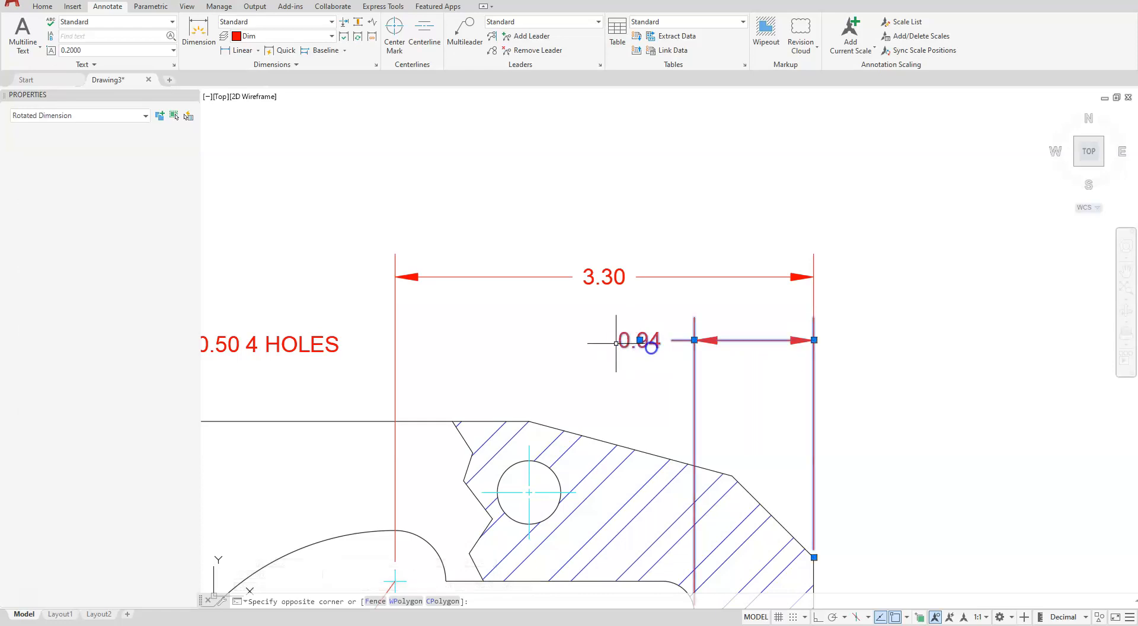
click(680, 285)
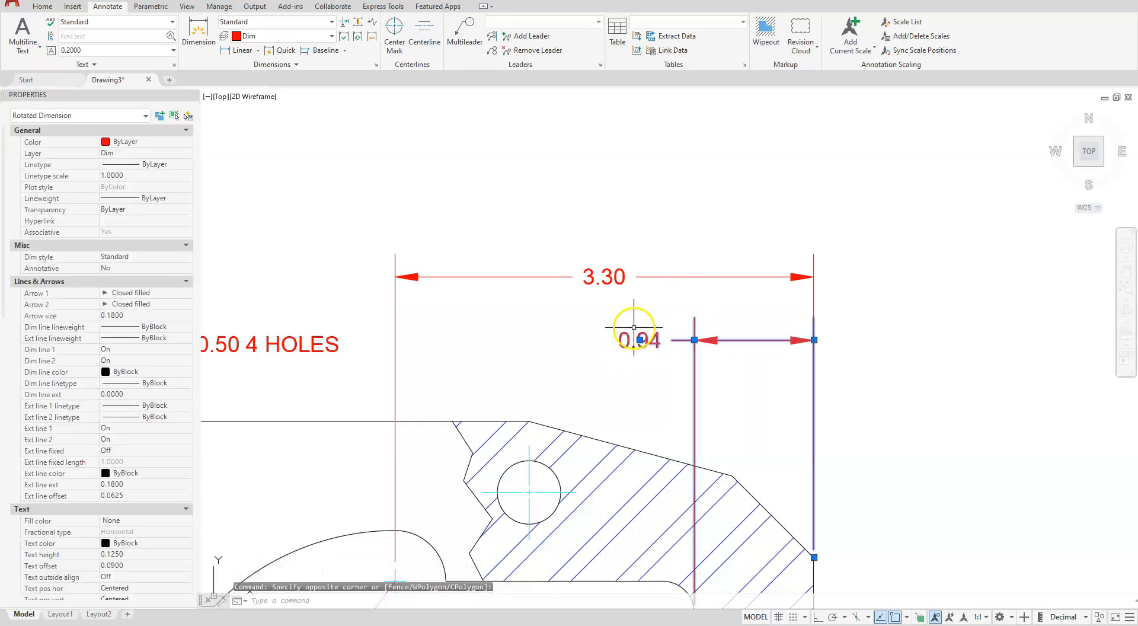
click(642, 340)
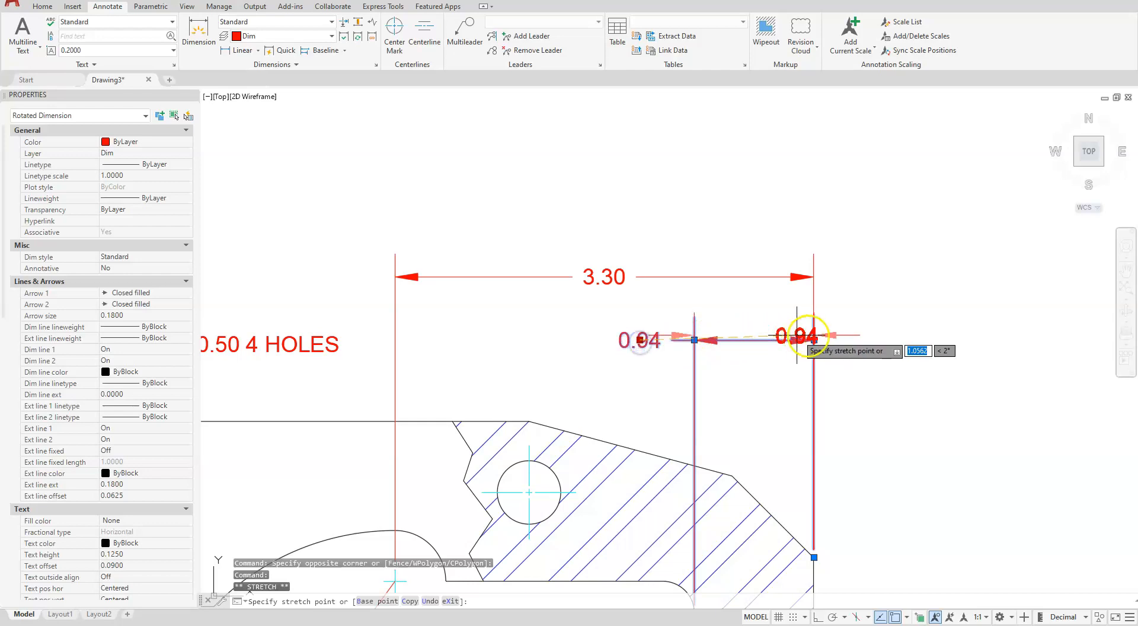
click(867, 342)
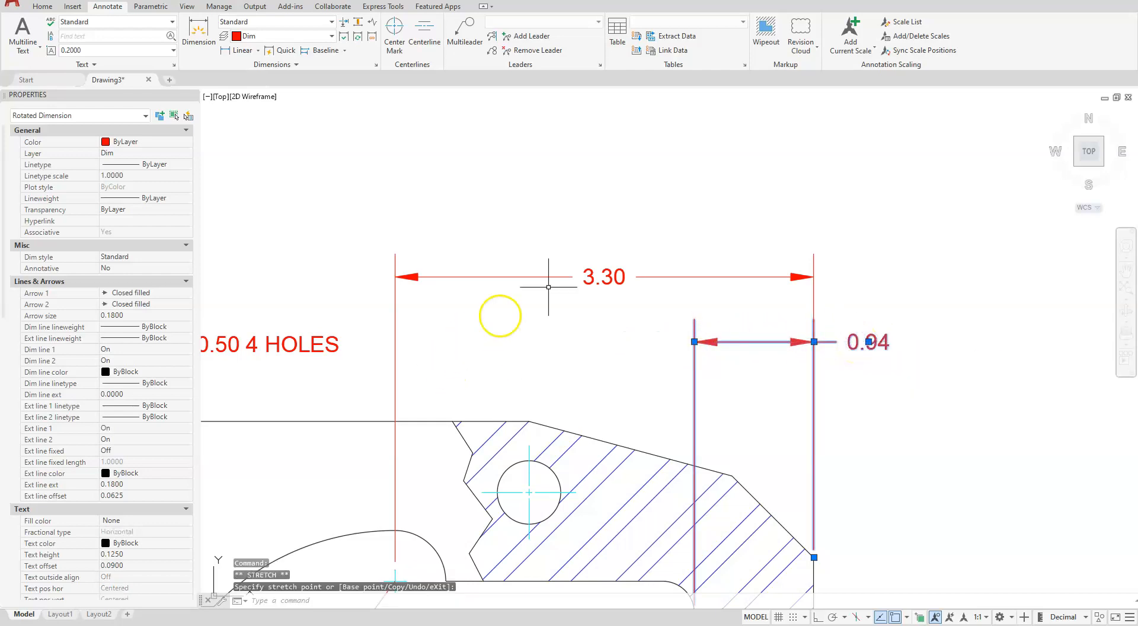
key(Escape)
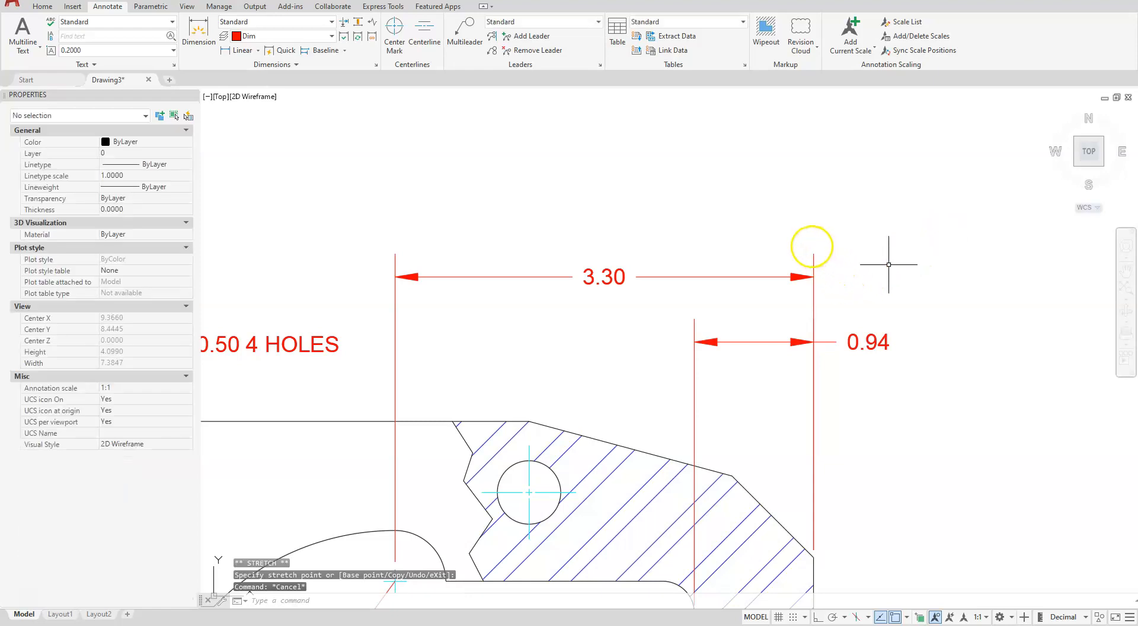
Add a radius dimension to the inner cutout's lower-right rounded corner, with its text inside the cutout
key(Escape)
scroll(721, 211, down, 4)
scroll(694, 502, up, 3)
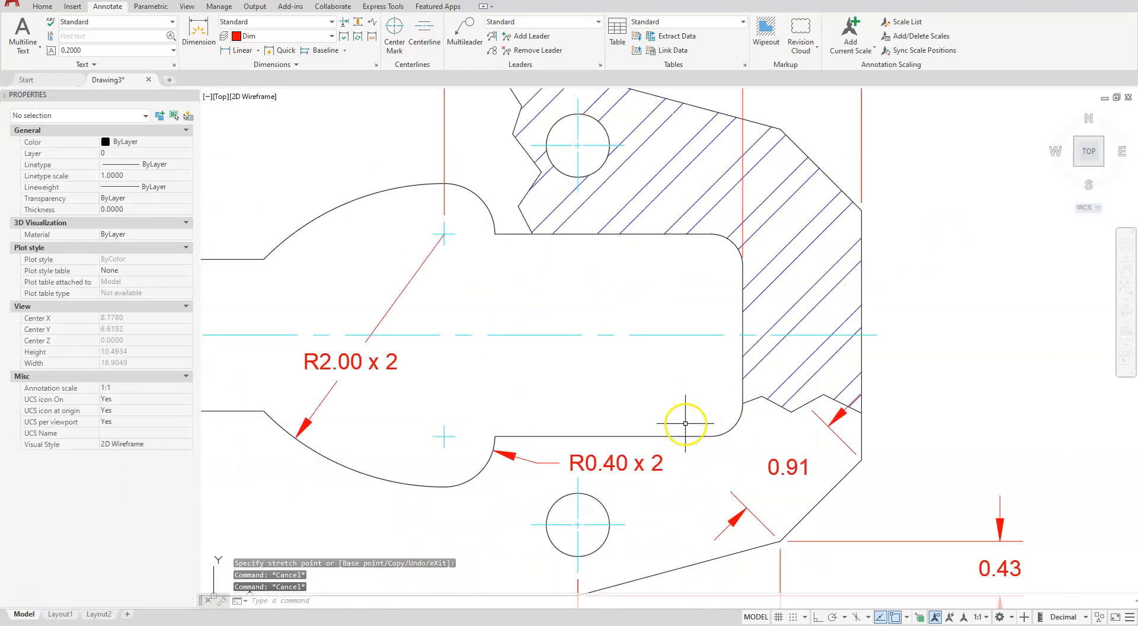
scroll(680, 419, up, 3)
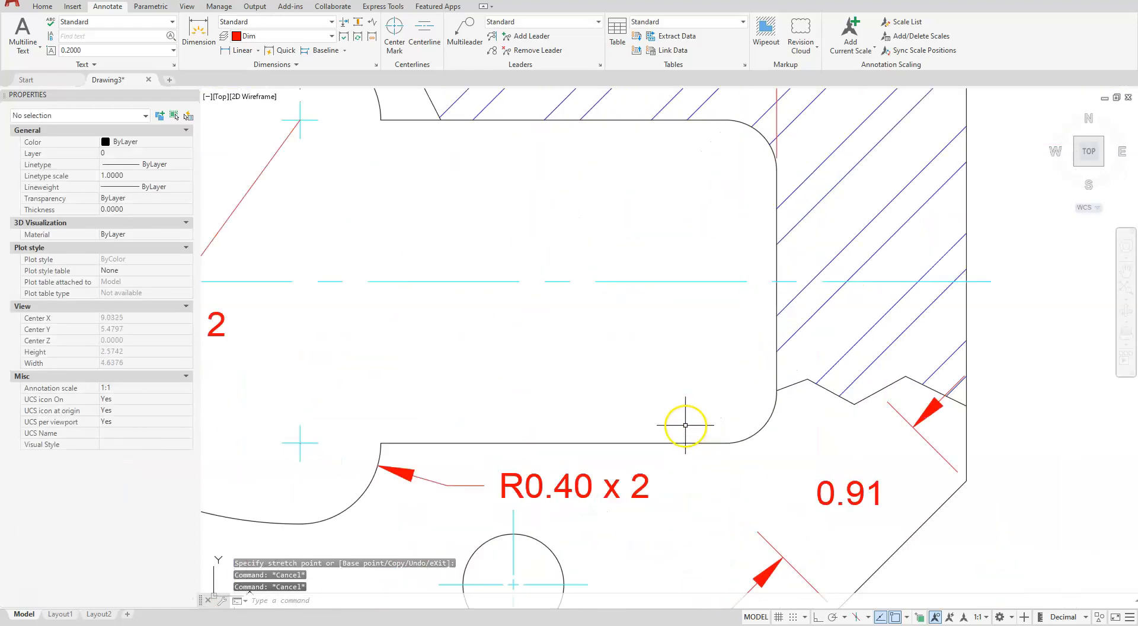
click(258, 50)
click(253, 167)
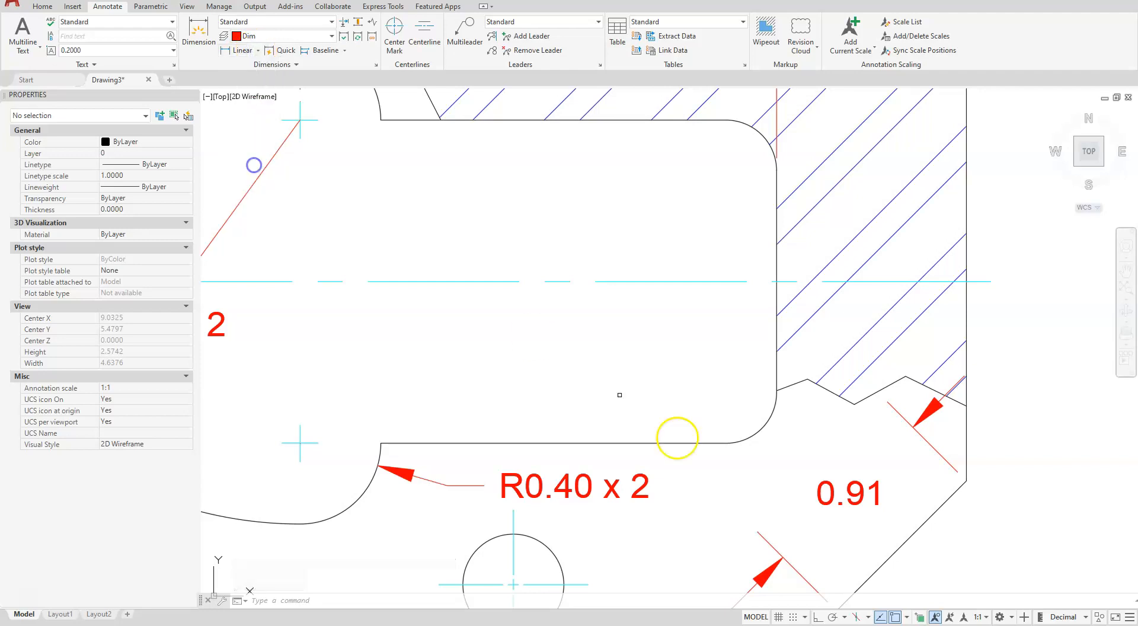
click(754, 436)
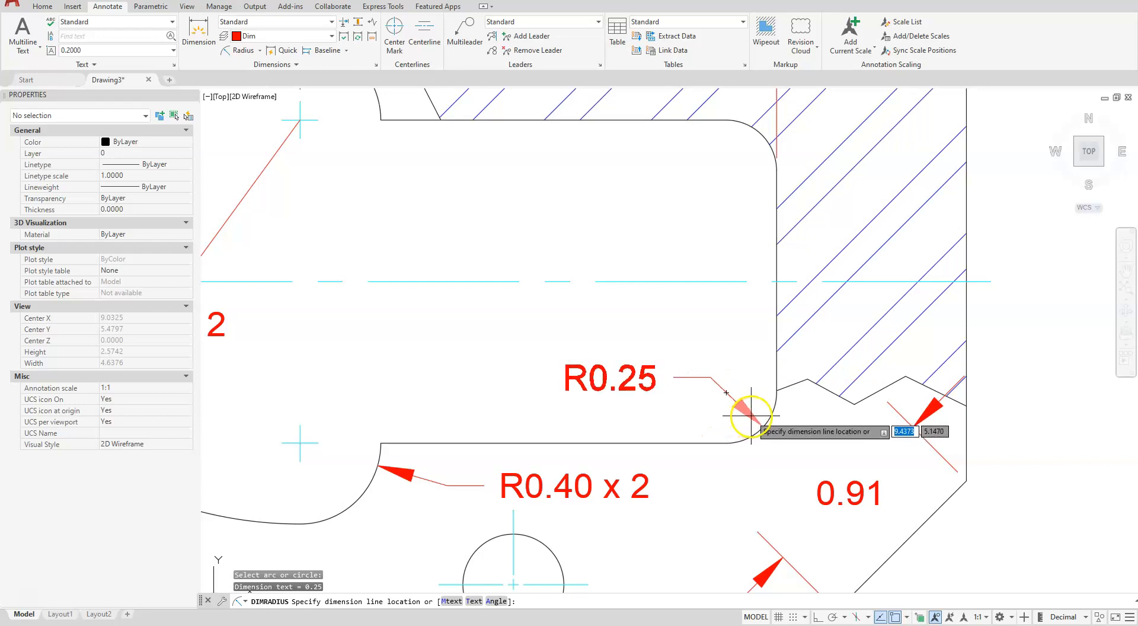
key(Escape)
key(Escape)
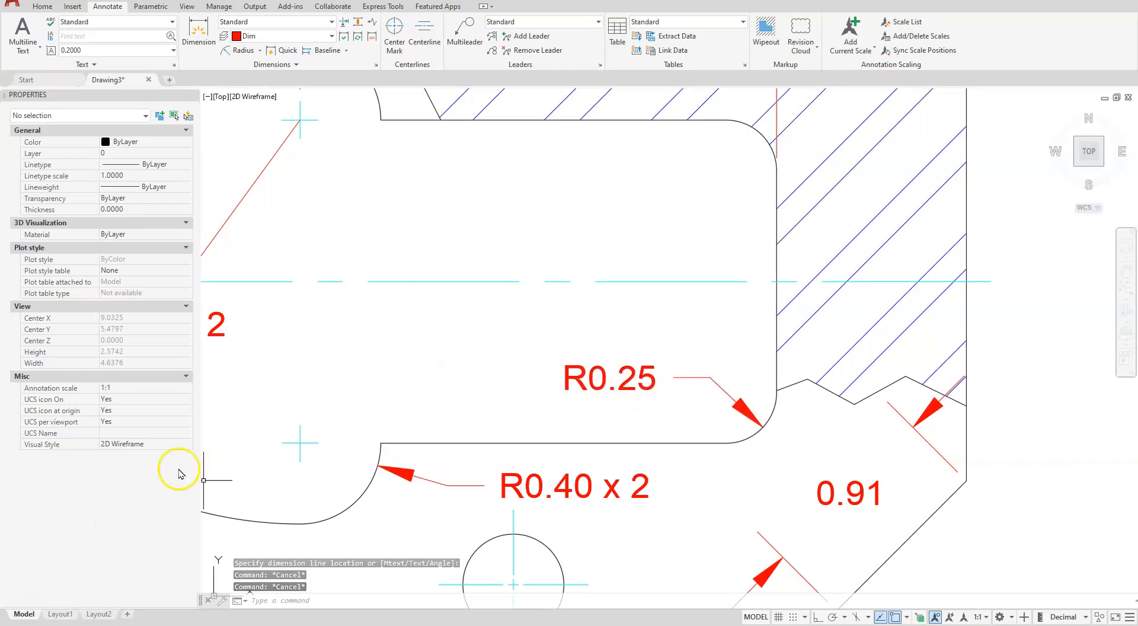
Append "x 2" to the text of the rounded corner's radius dimension
click(627, 377)
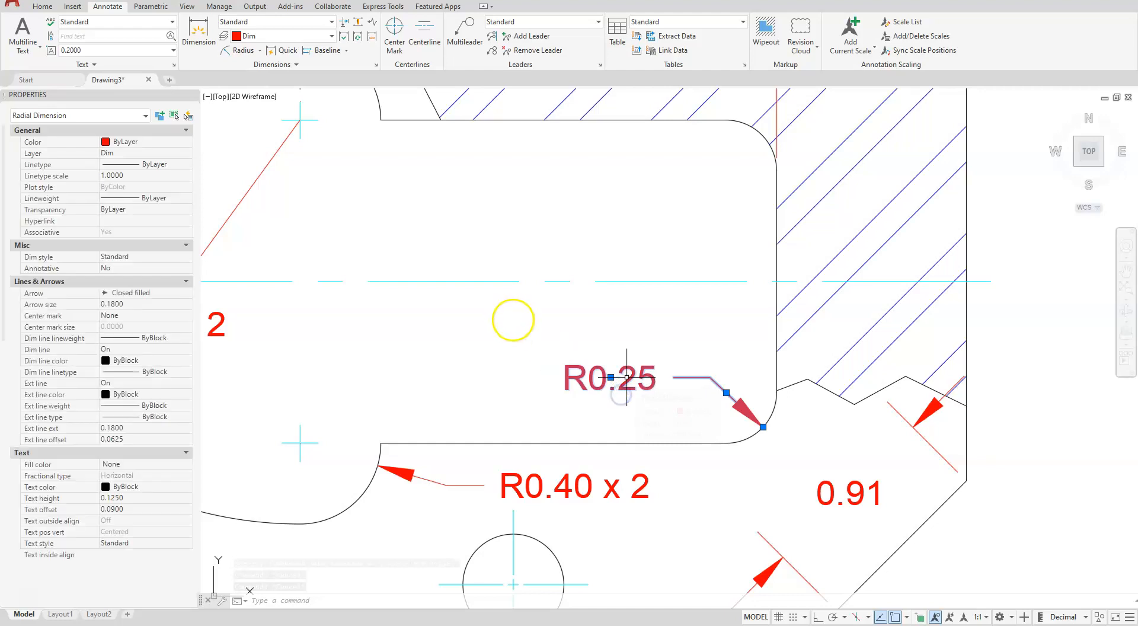
key(Escape)
key(Escape)
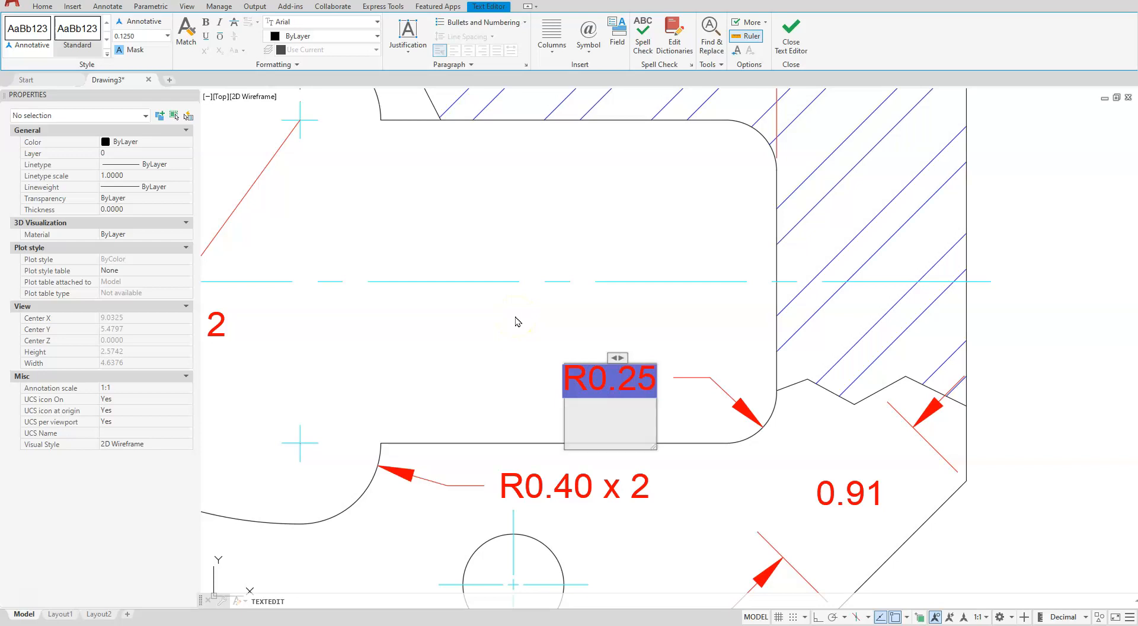
text(x 2)
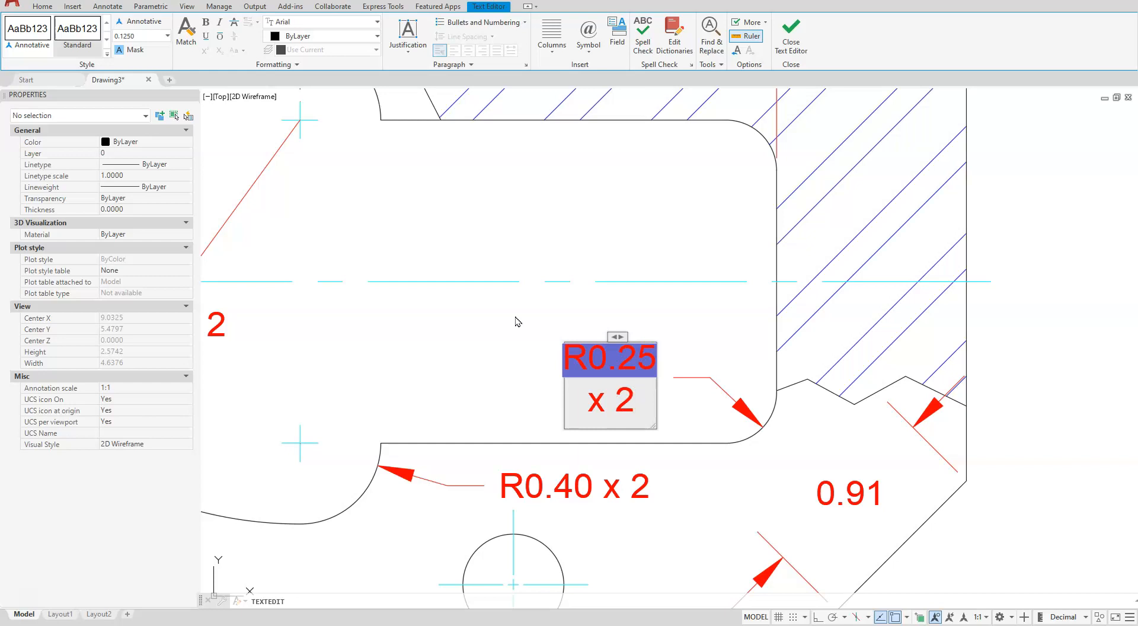
click(792, 28)
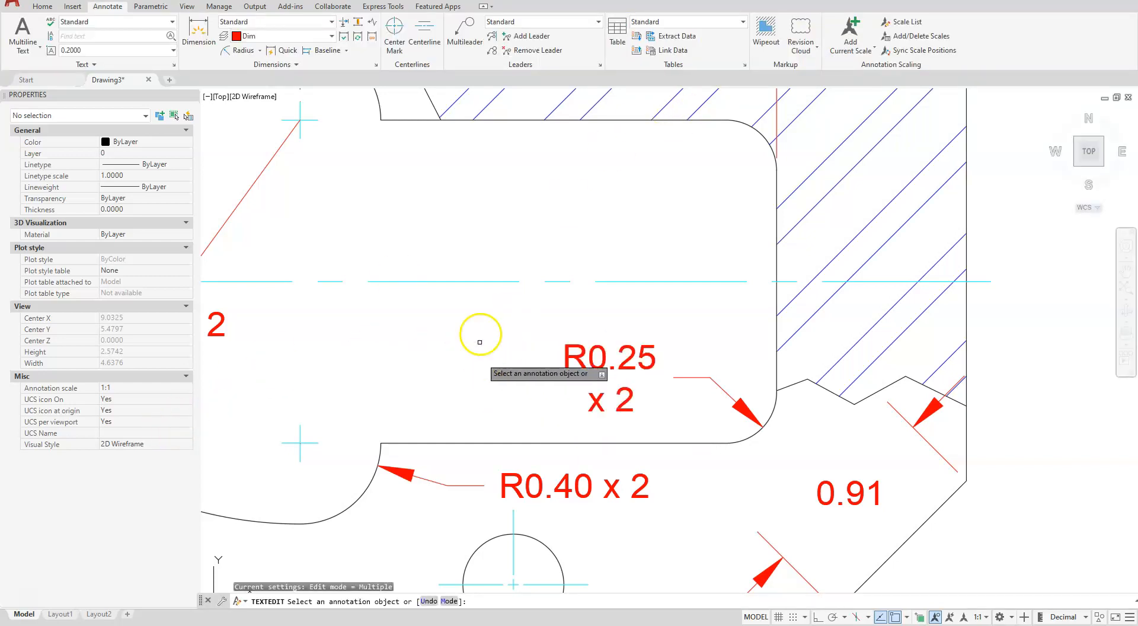
Add a vertical linear dimension across the slot opening at the plate's left end, placed inside the slot
scroll(491, 309, down, 5)
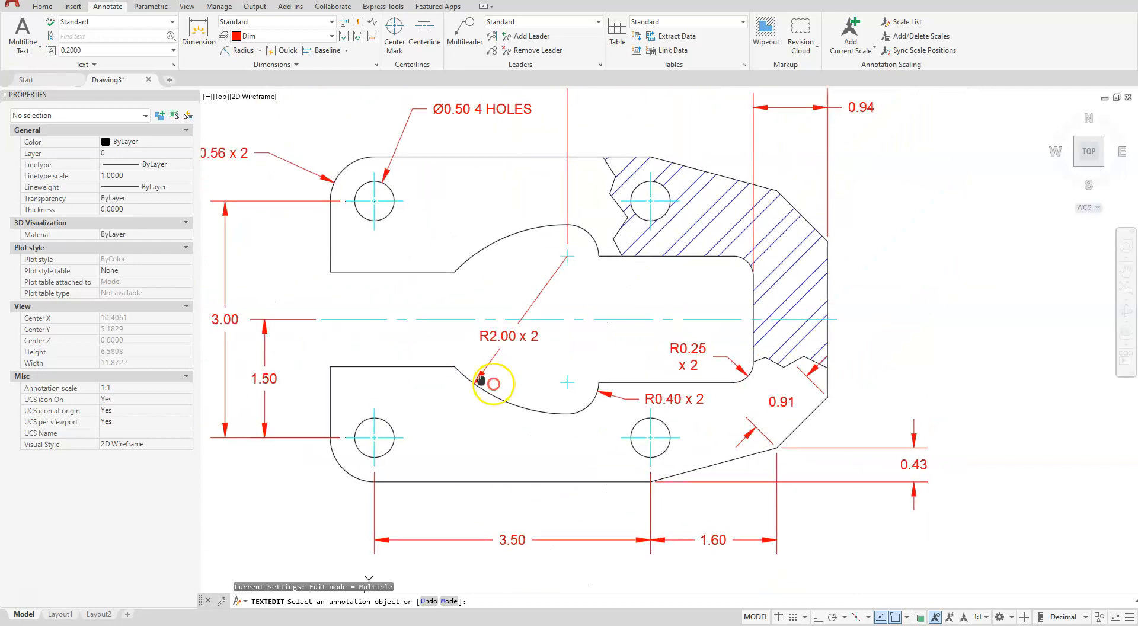
scroll(591, 431, up, 2)
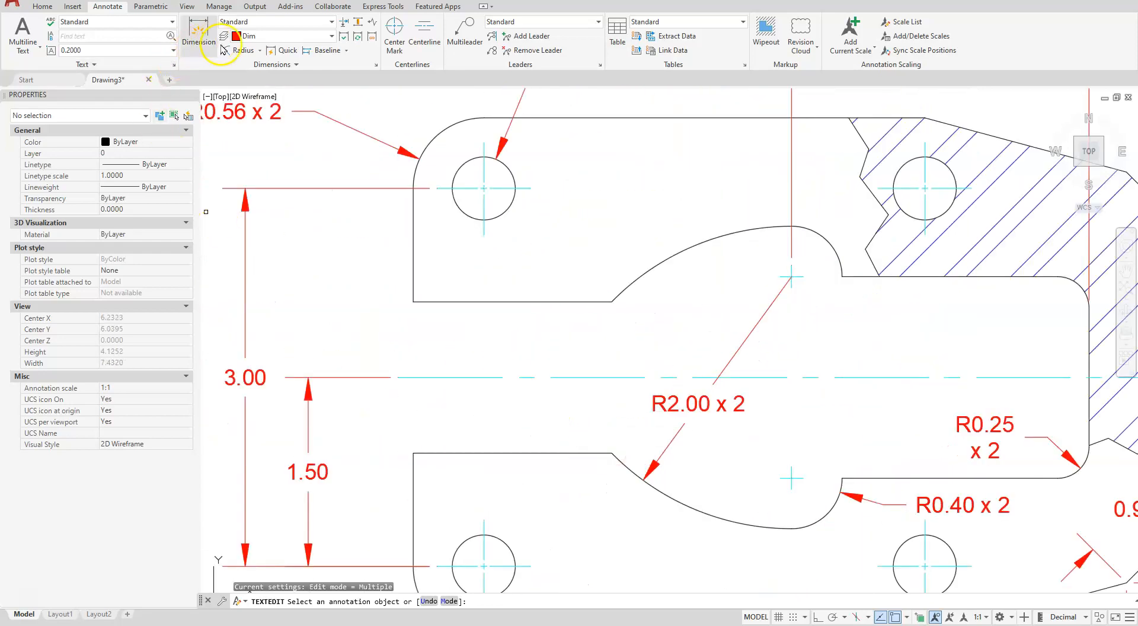
click(259, 52)
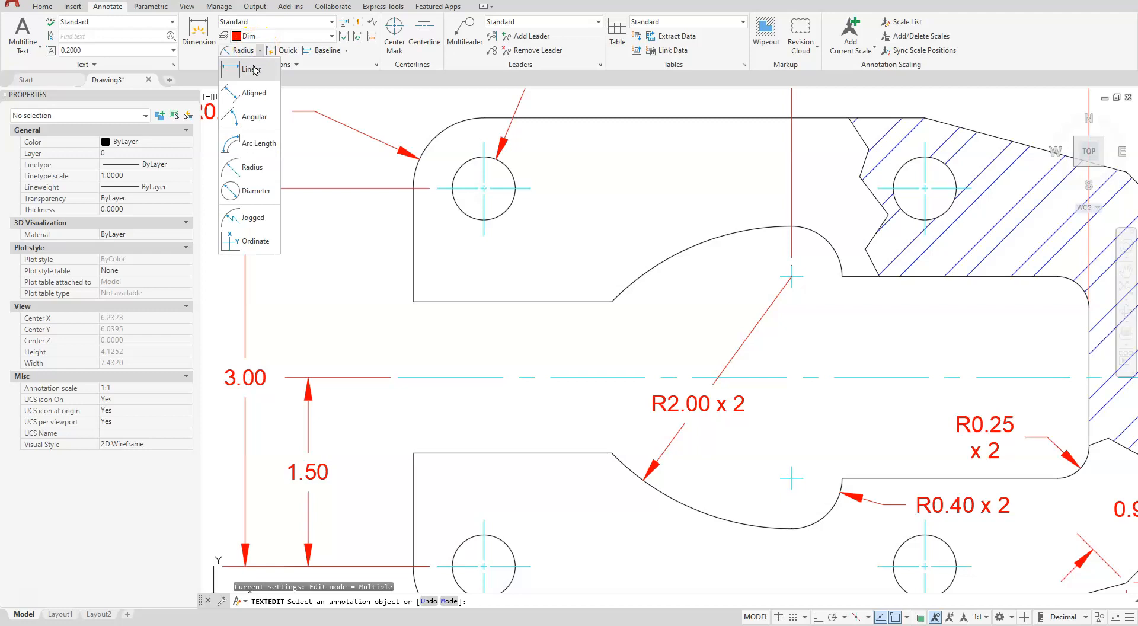
click(254, 59)
click(413, 302)
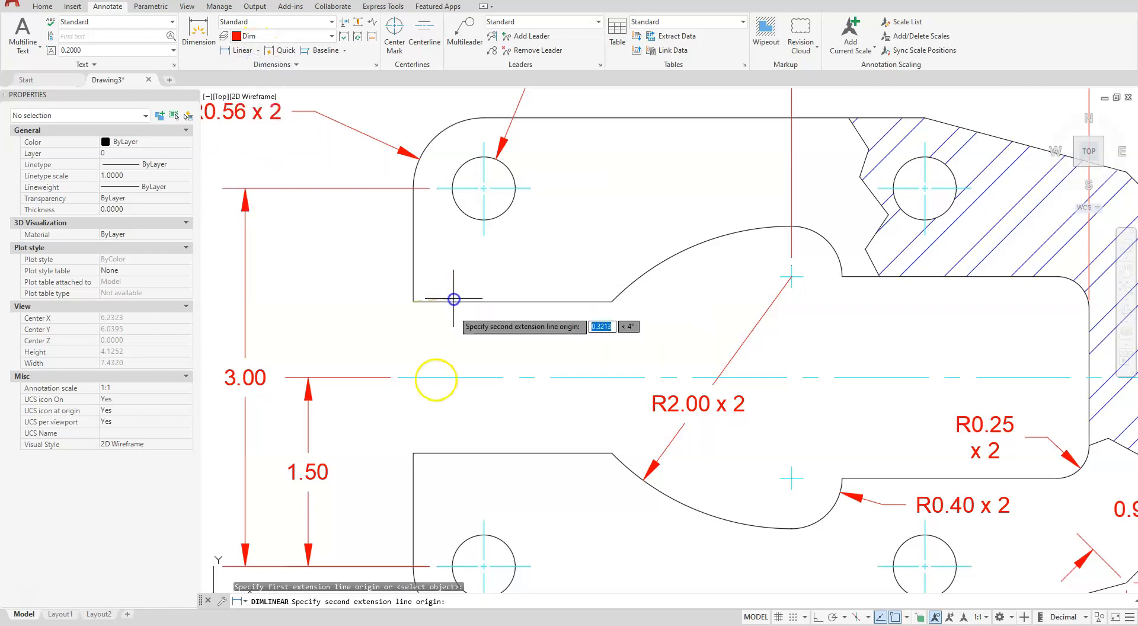
click(413, 453)
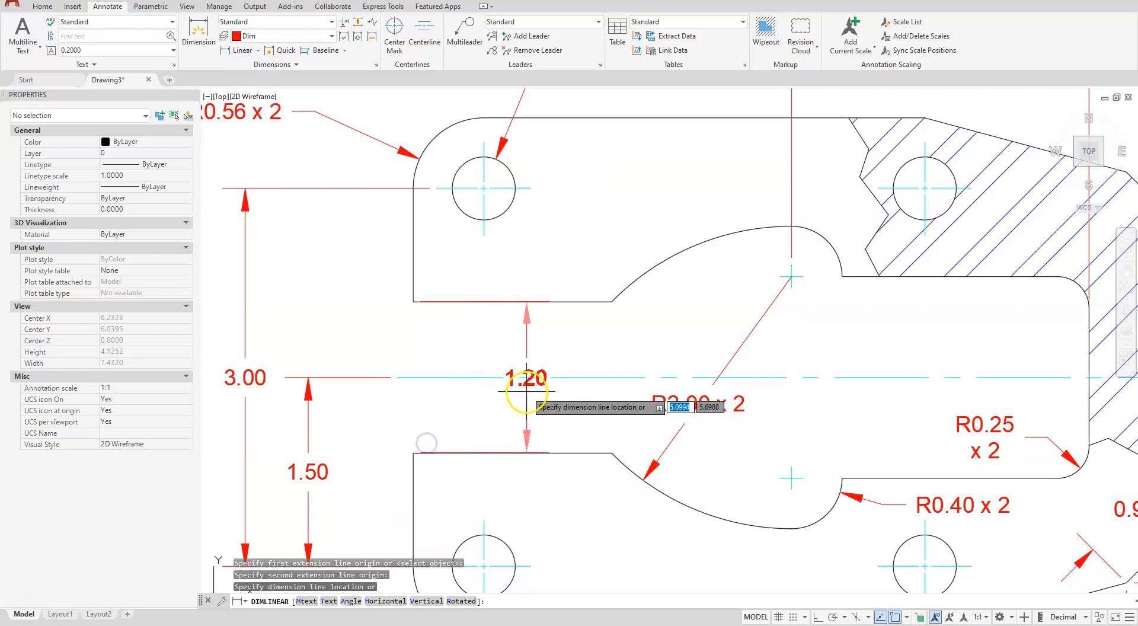
click(493, 398)
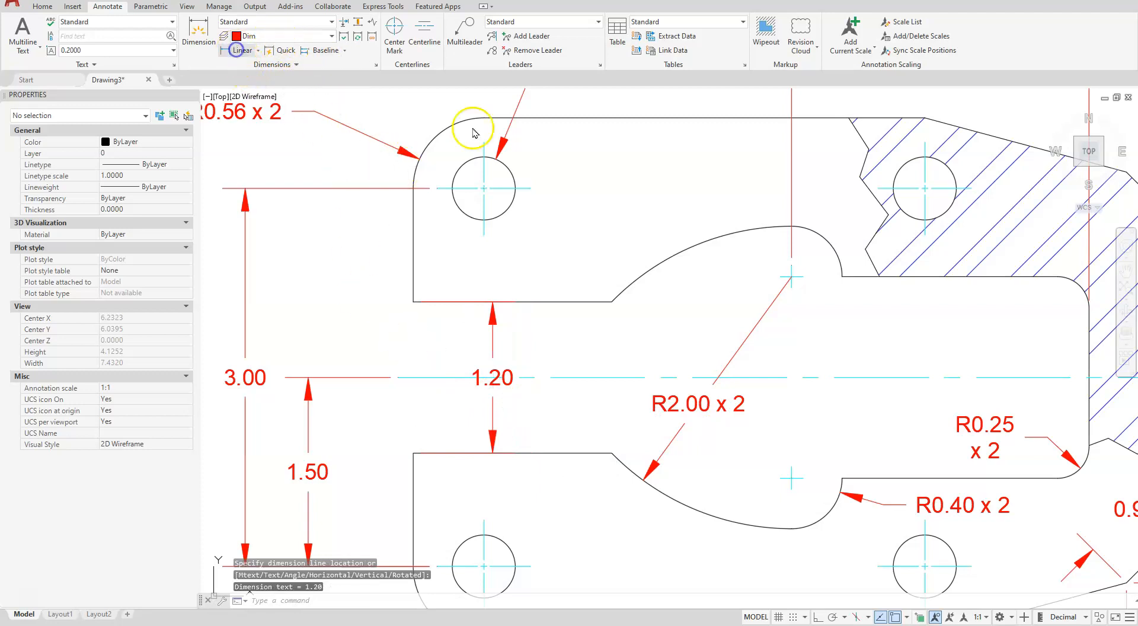
Add a vertical linear dimension between the upper and lower edges of the cutout's right portion, placed inside it
click(848, 274)
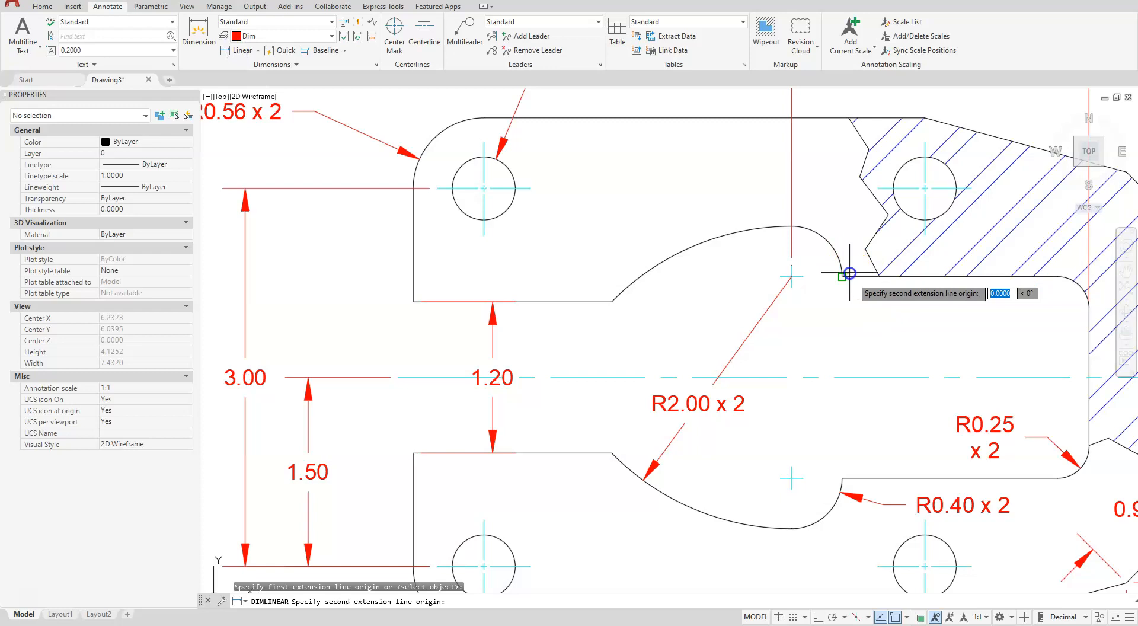
click(842, 478)
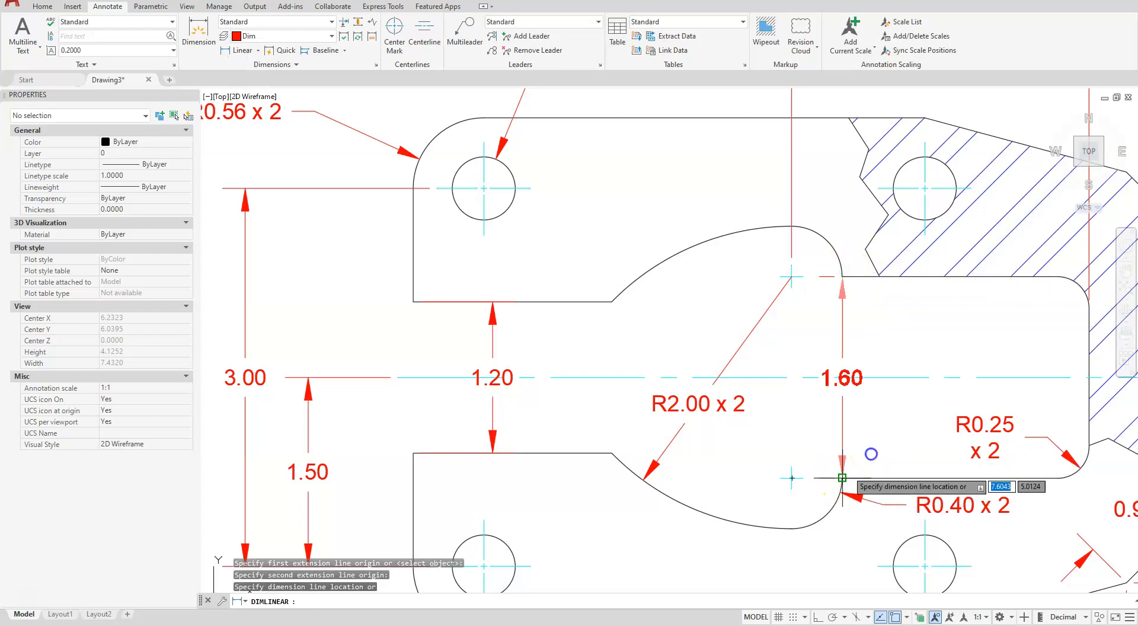
click(896, 438)
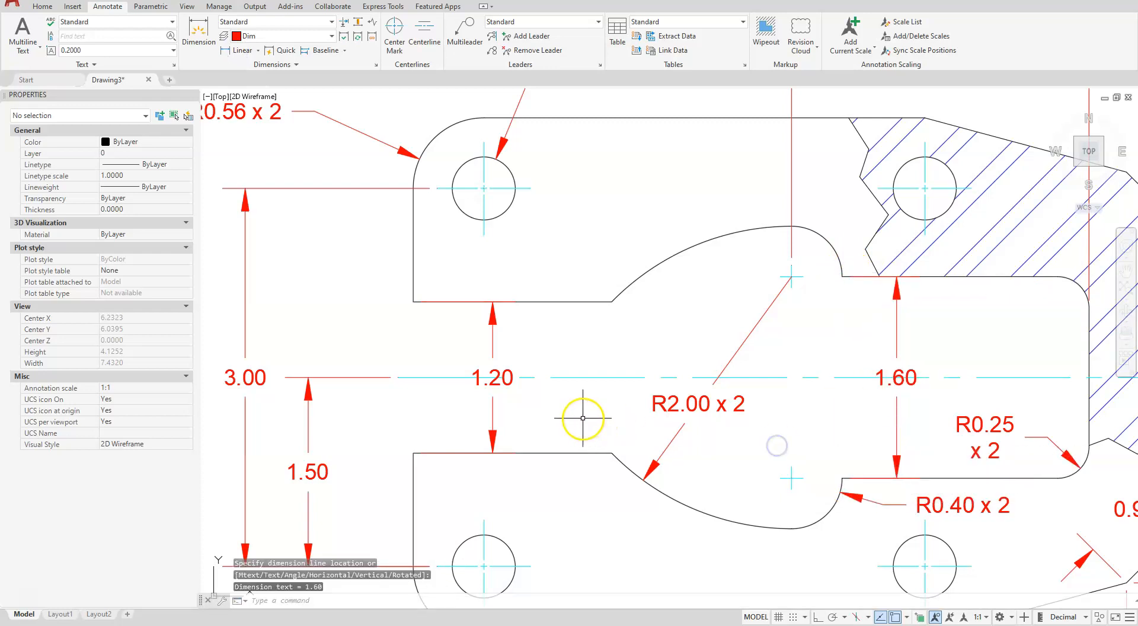
key(Escape)
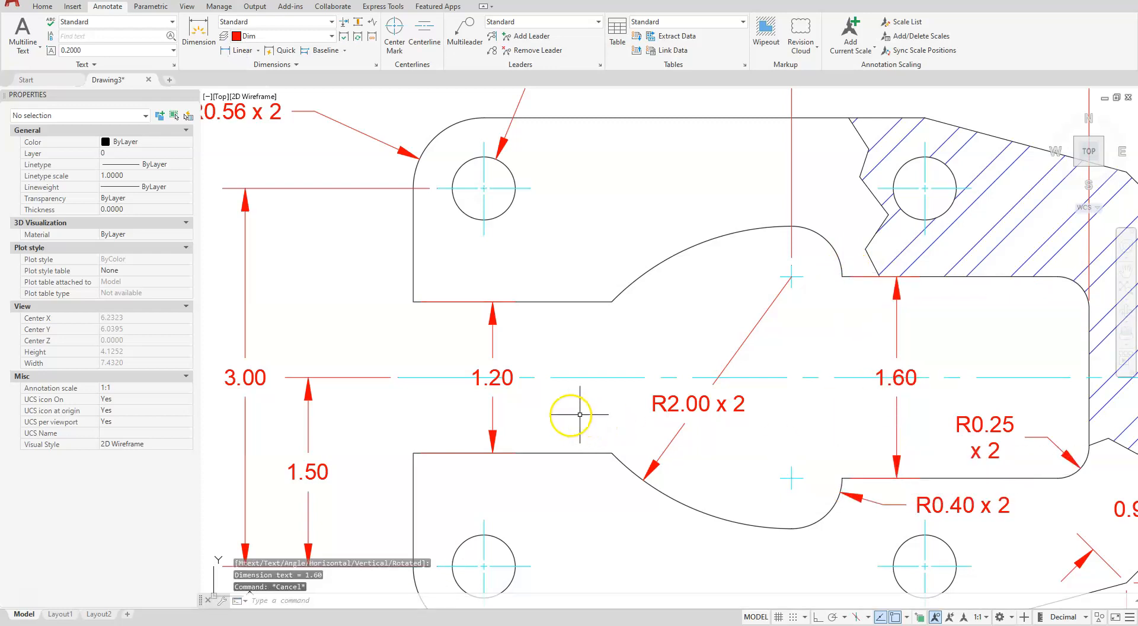
Move the slot opening's dimension text below the horizontal center line and the right cutout portion's dimension text above it
click(475, 382)
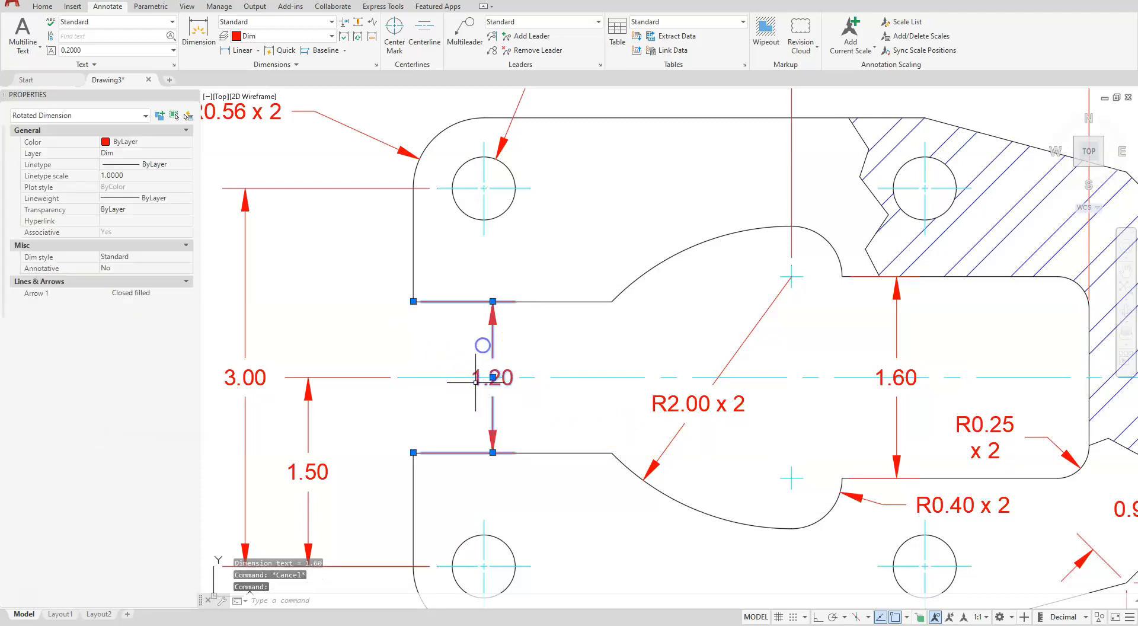
click(493, 377)
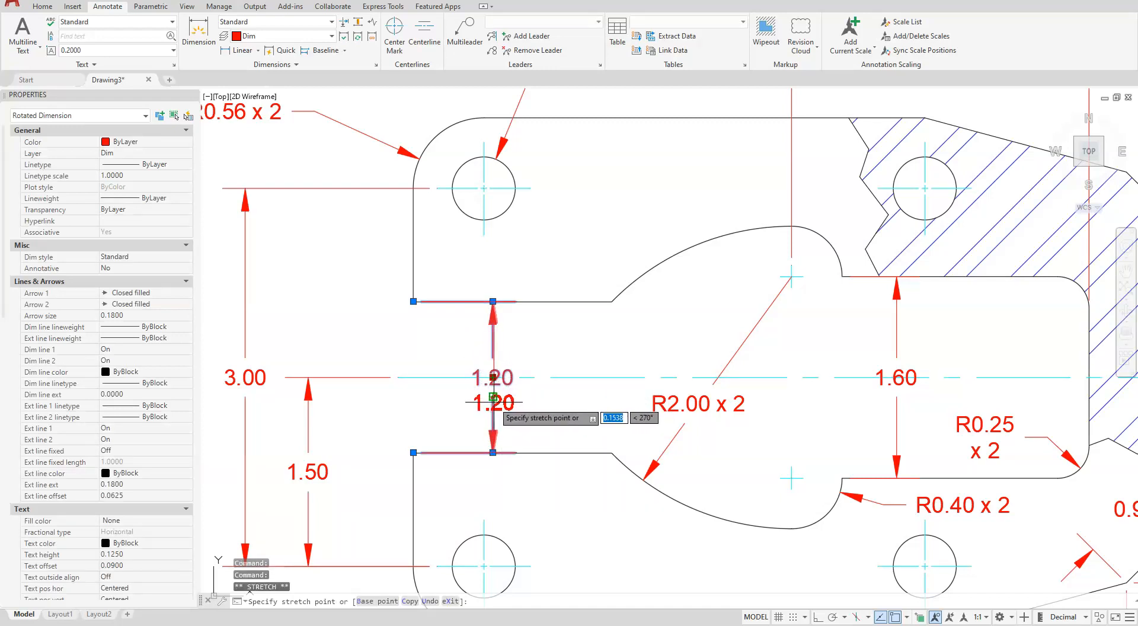
click(492, 403)
click(896, 375)
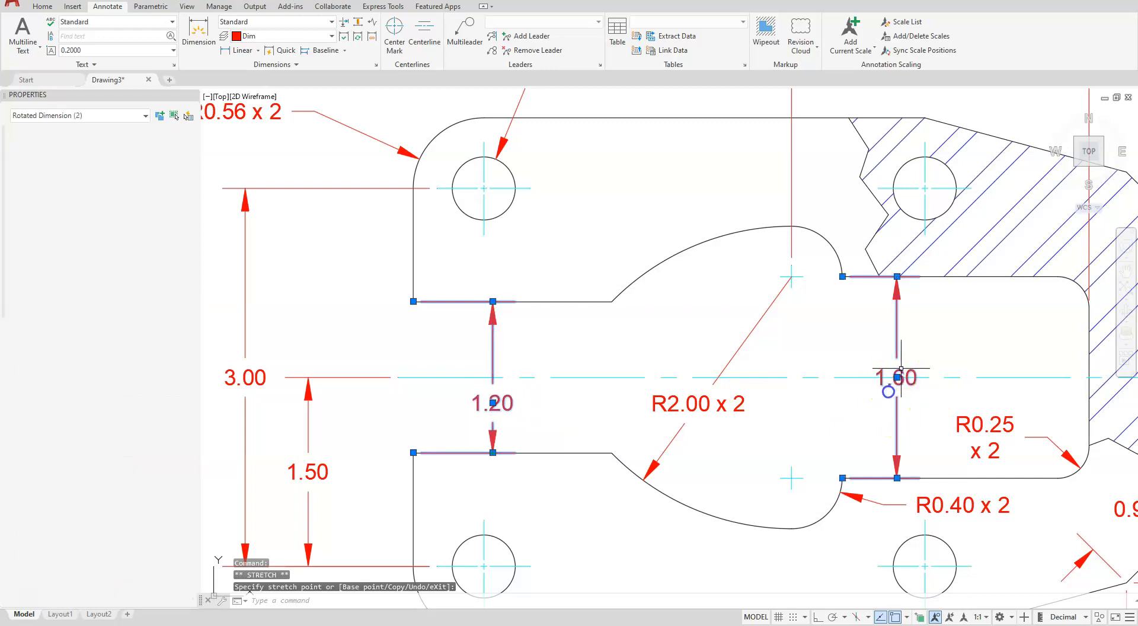
click(899, 373)
click(896, 377)
click(897, 338)
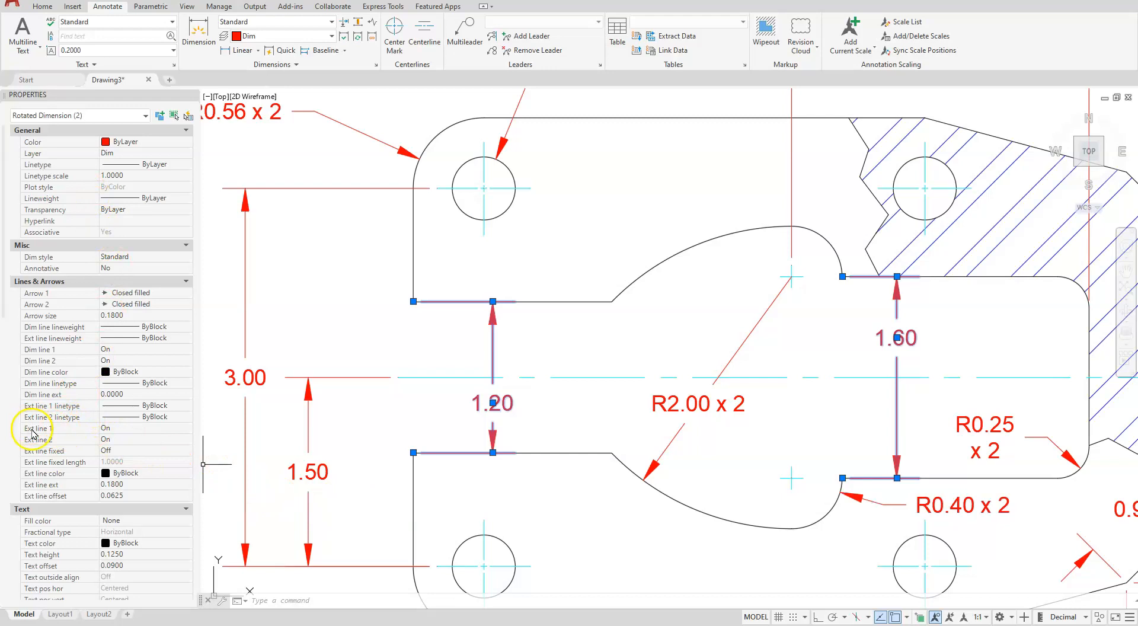
Set Ext line 1 and Ext line 2 to Off for both vertical dimensions inside the cutout
click(110, 434)
click(109, 439)
click(111, 439)
click(107, 450)
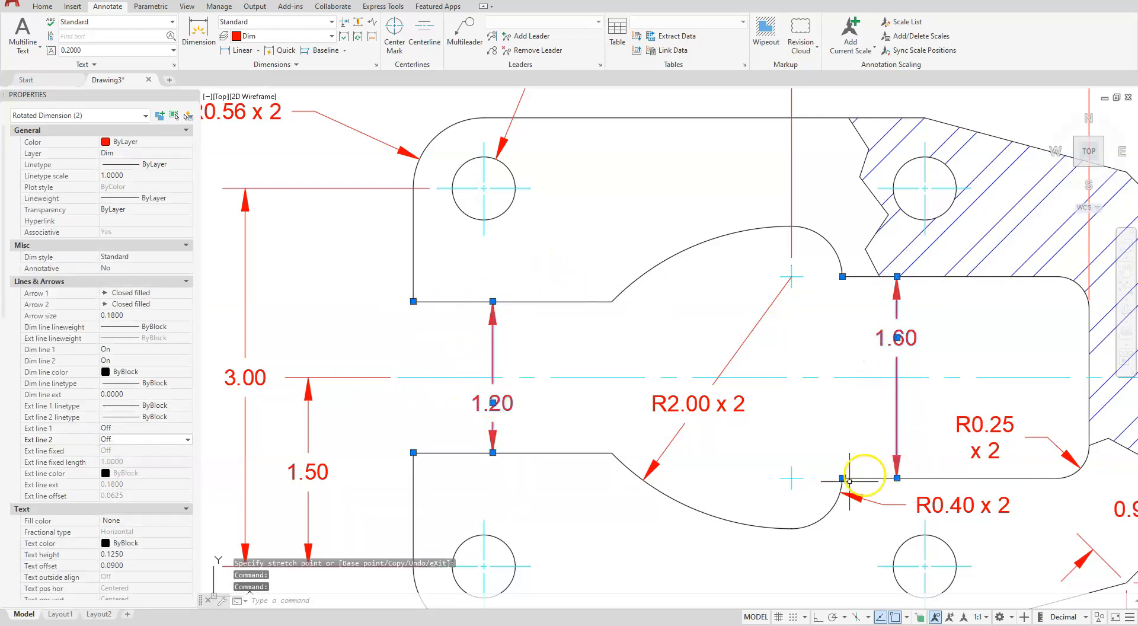
click(215, 365)
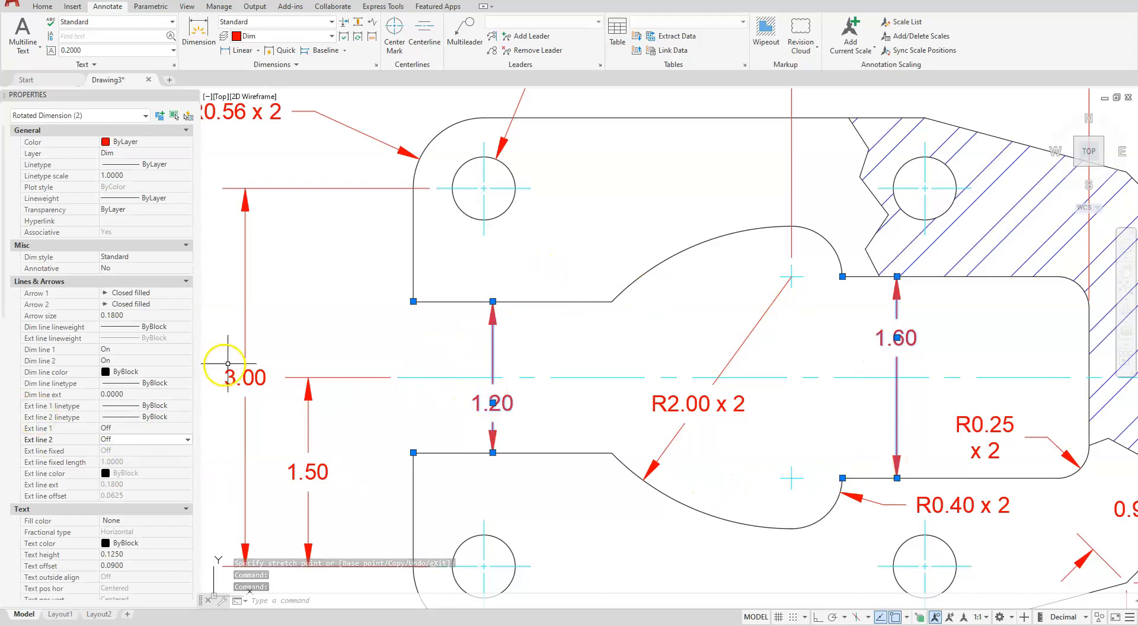
key(Escape)
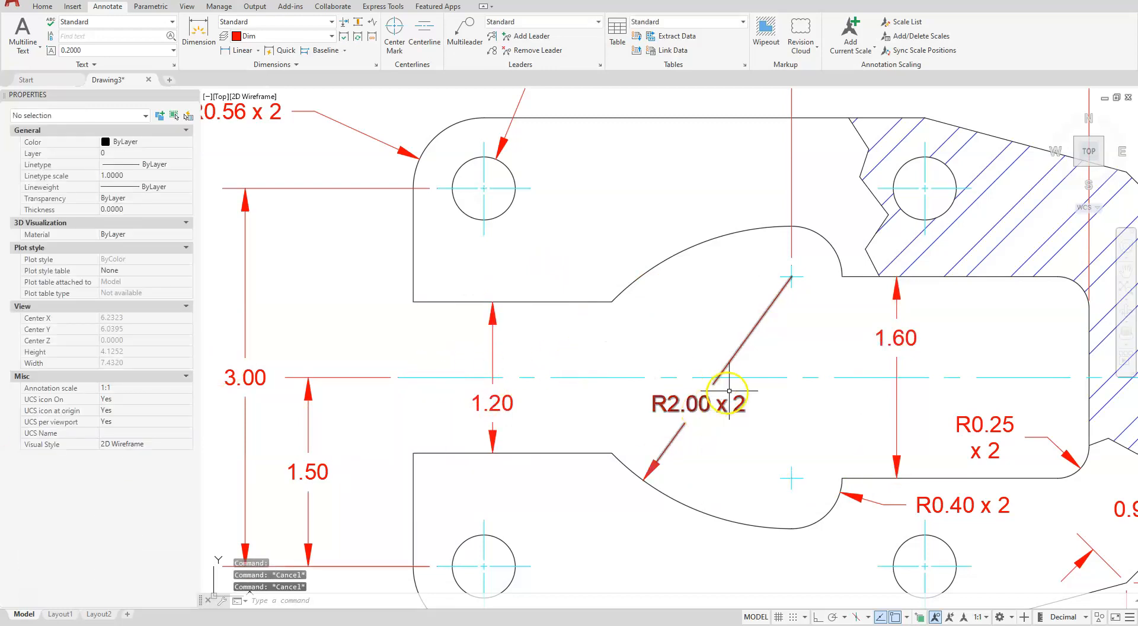
Add an angular dimension between the plate's bottom edge and its lower-right angled corner edge, placed to the right of the plate
scroll(724, 400, down, 2)
scroll(874, 483, up, 3)
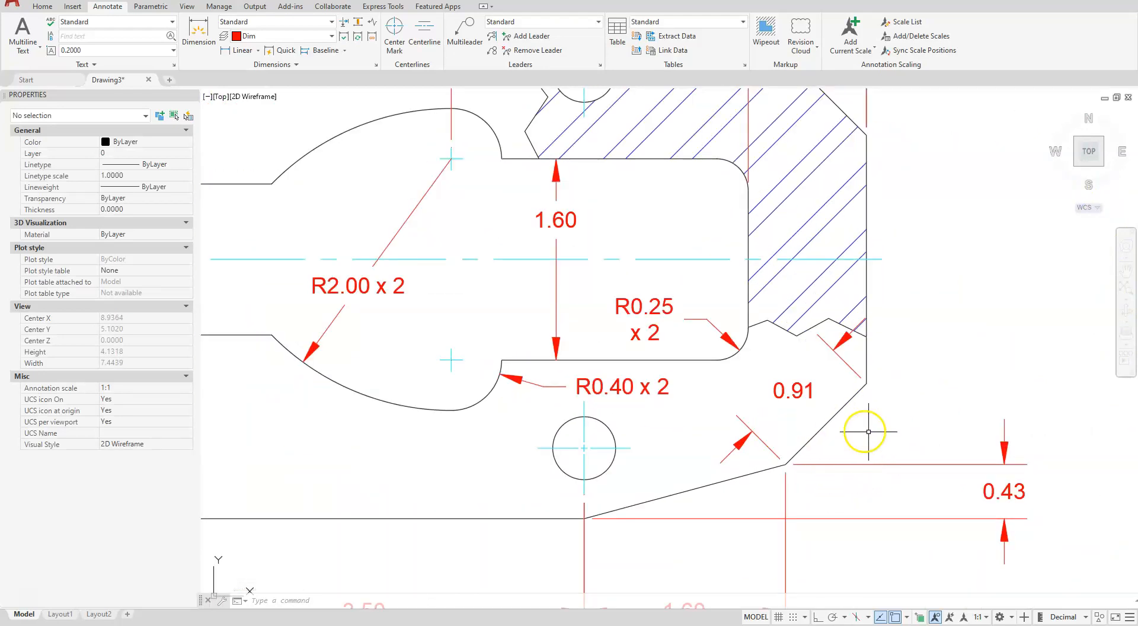
click(259, 53)
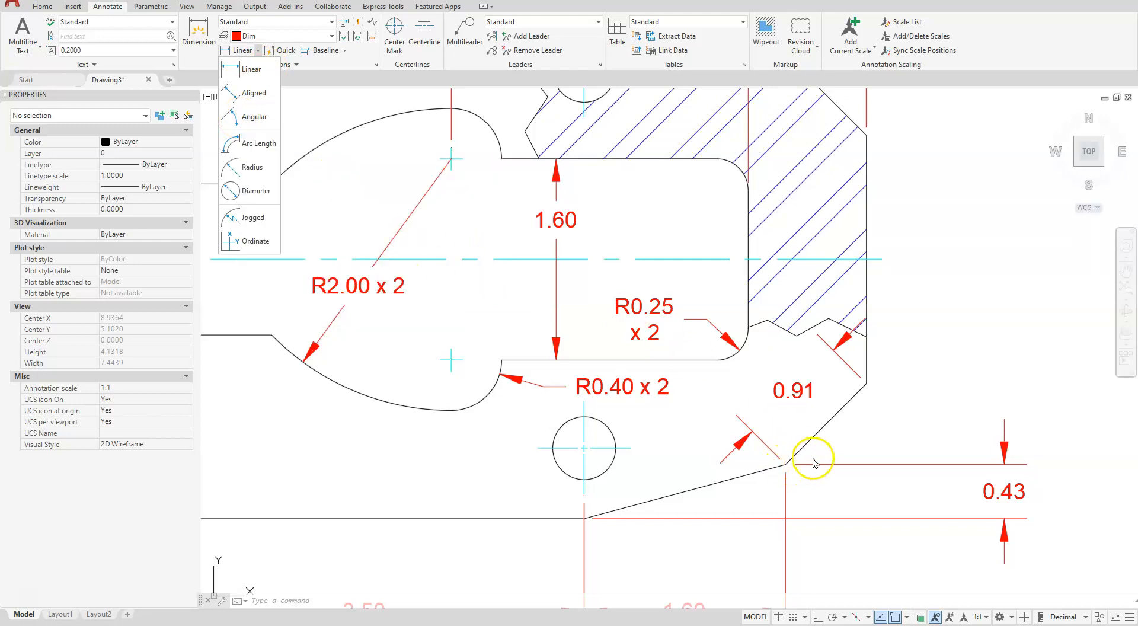
click(237, 117)
click(553, 518)
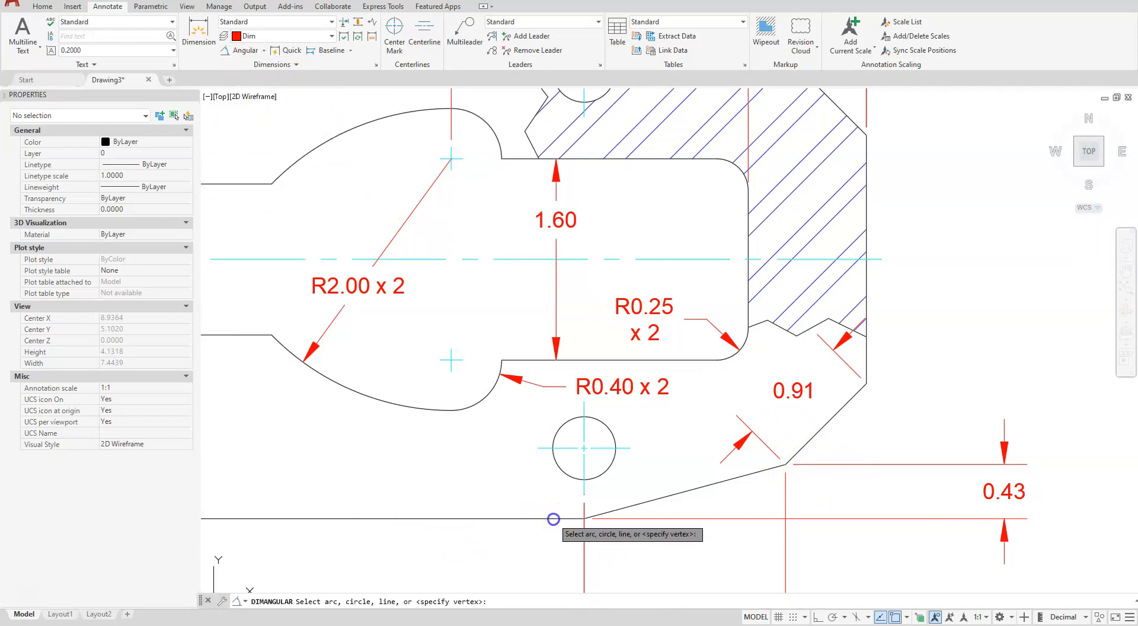
click(818, 435)
scroll(829, 441, down, 3)
scroll(656, 402, up, 2)
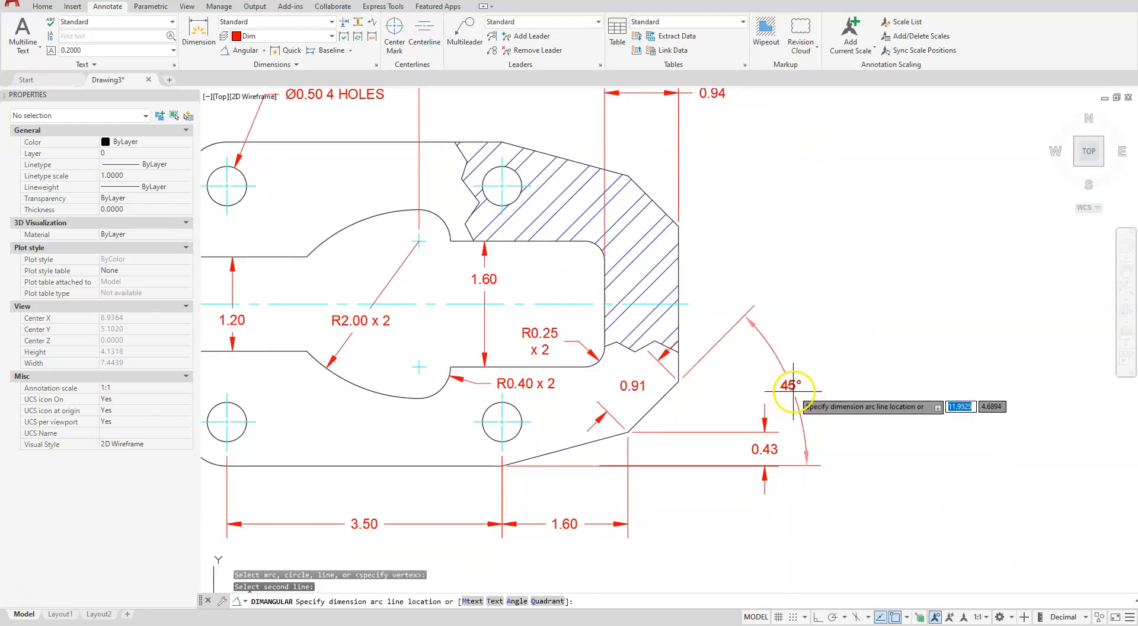
click(806, 380)
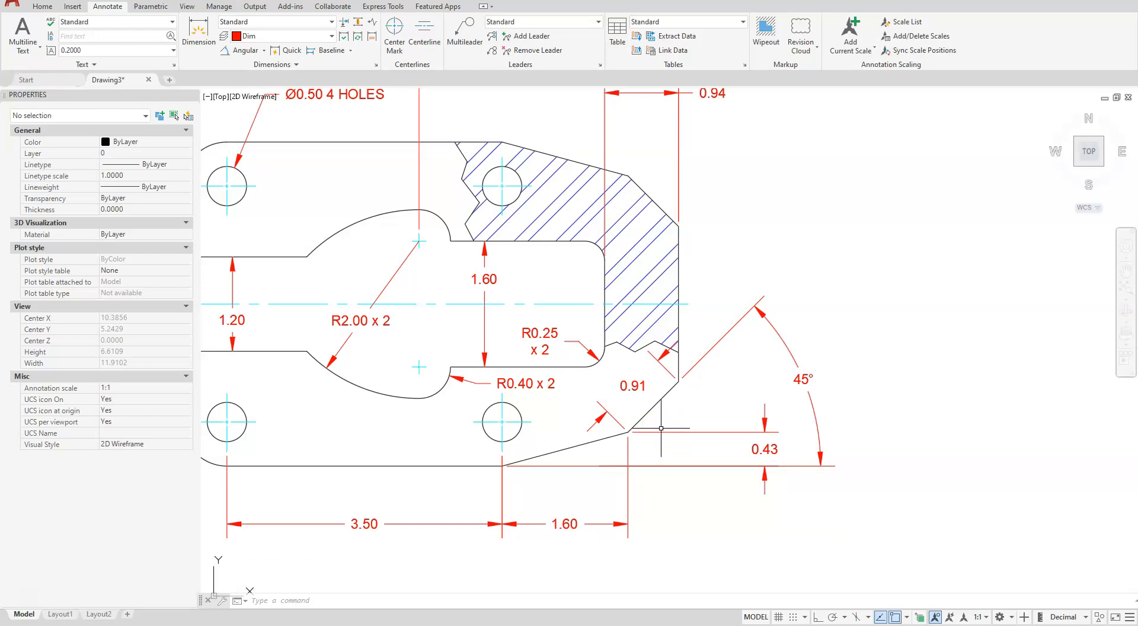
Delete the angular dimension placed to the right of the plate
click(806, 383)
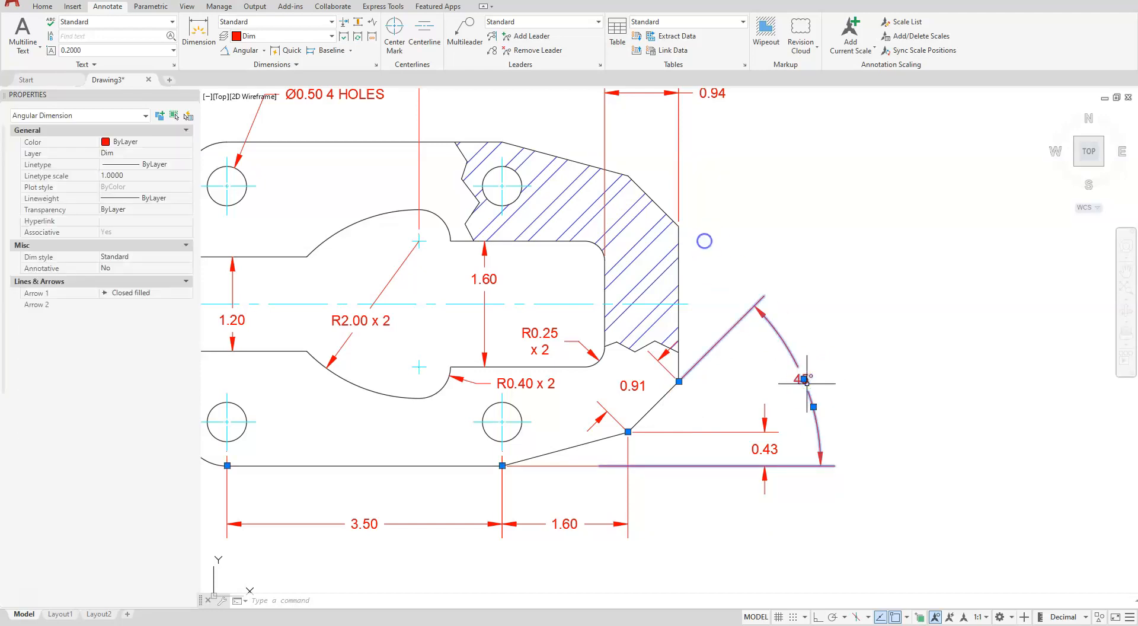
key(Delete)
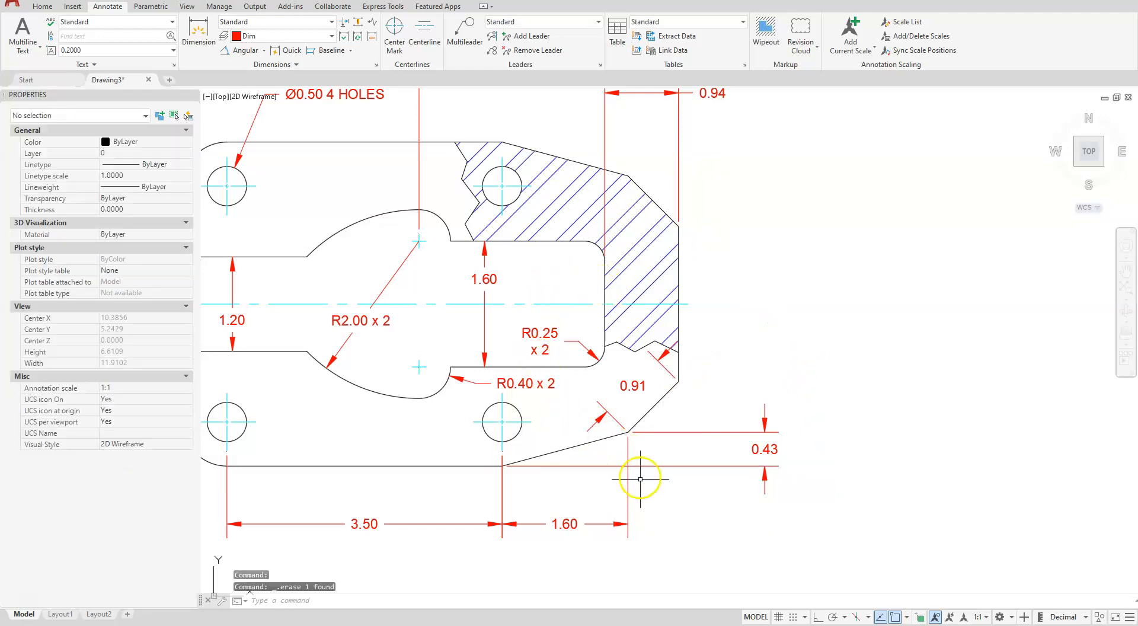
With Ortho on, draw a tiny horizontal line about 0.001 long rightward from the vertex where the plate's two lower-right angled edges meet
scroll(624, 427, up, 8)
scroll(659, 387, up, 4)
middle_drag(630, 516, 587, 300)
scroll(526, 368, up, 4)
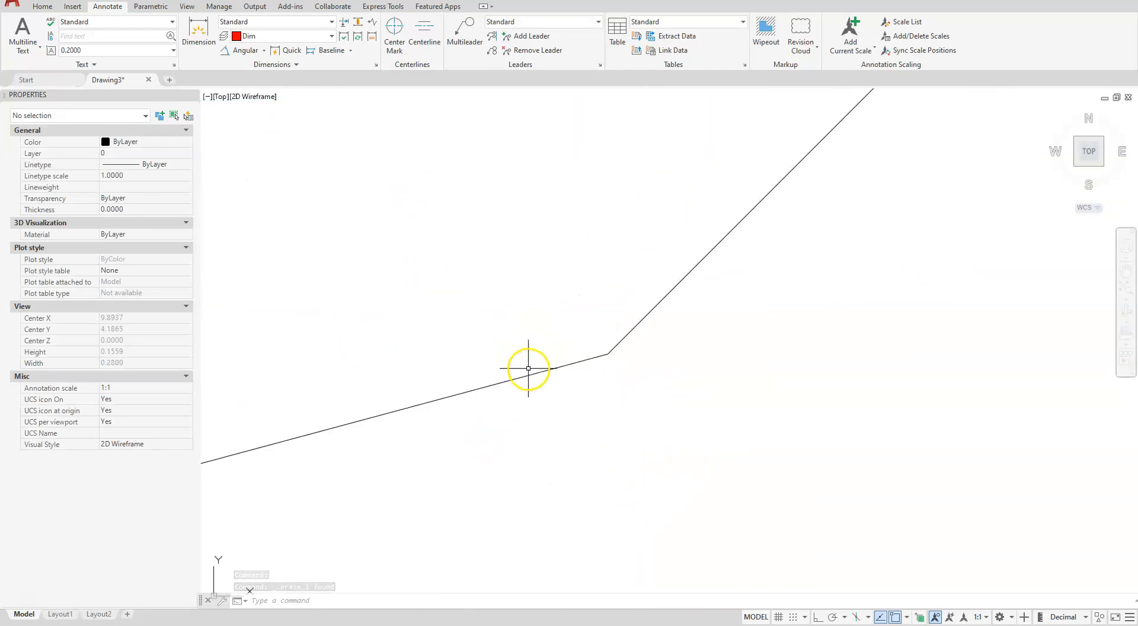
click(41, 6)
click(14, 30)
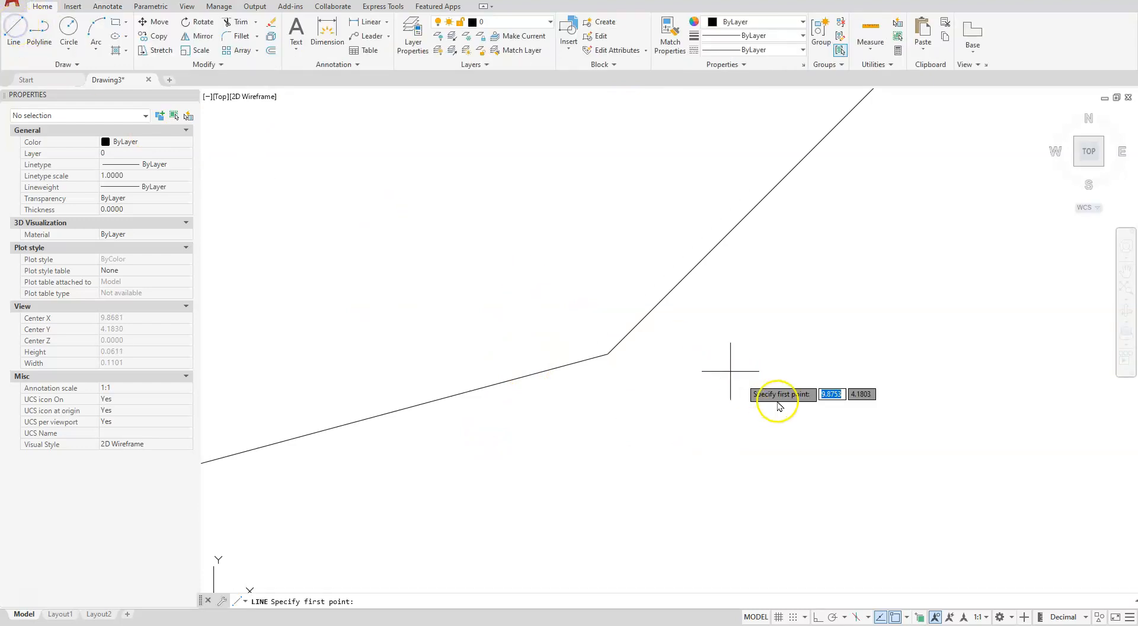
click(608, 354)
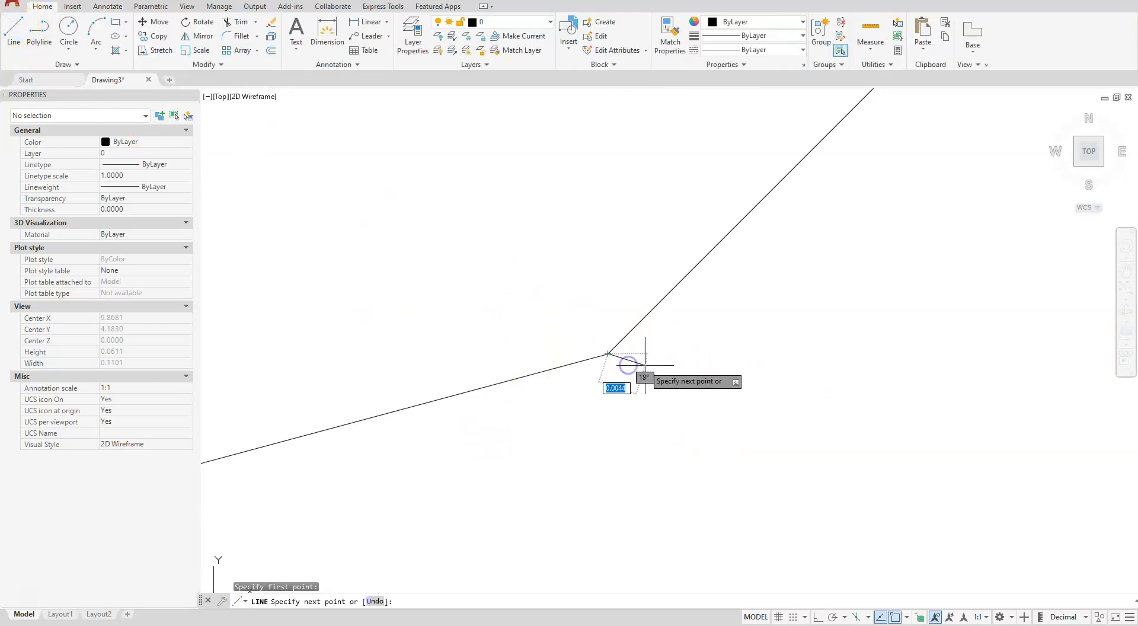
click(813, 618)
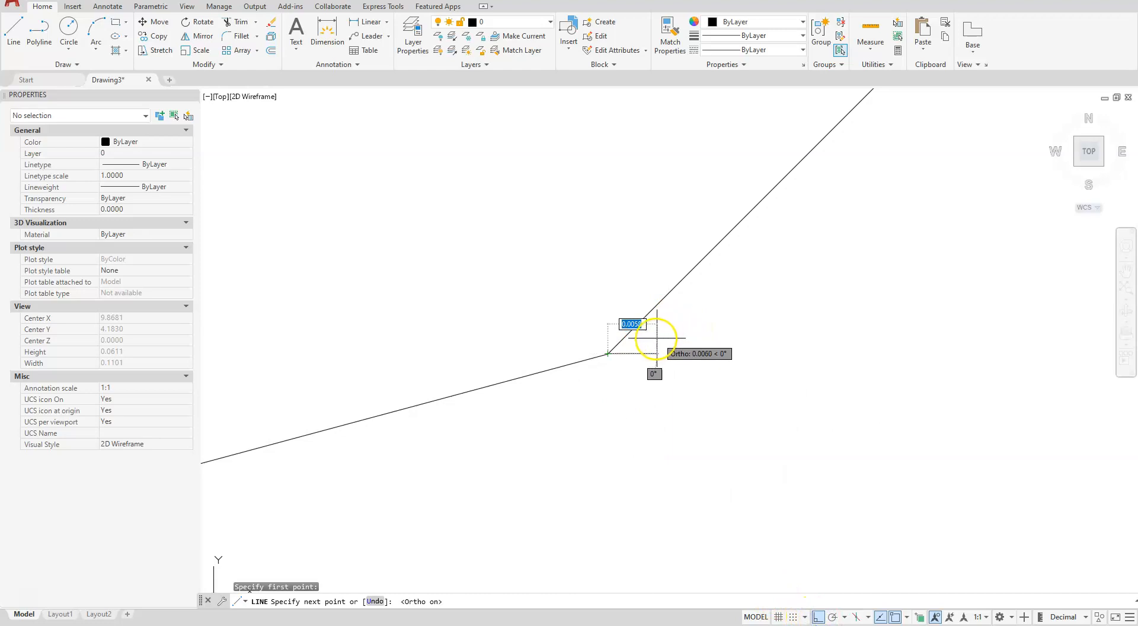
scroll(636, 347, up, 5)
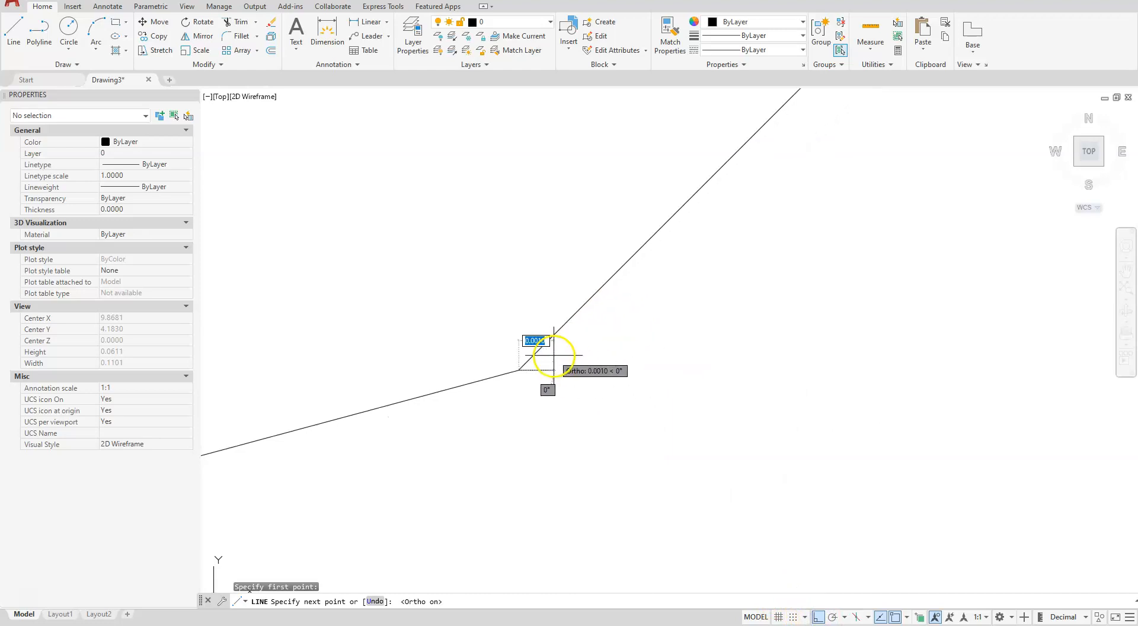
key(Escape)
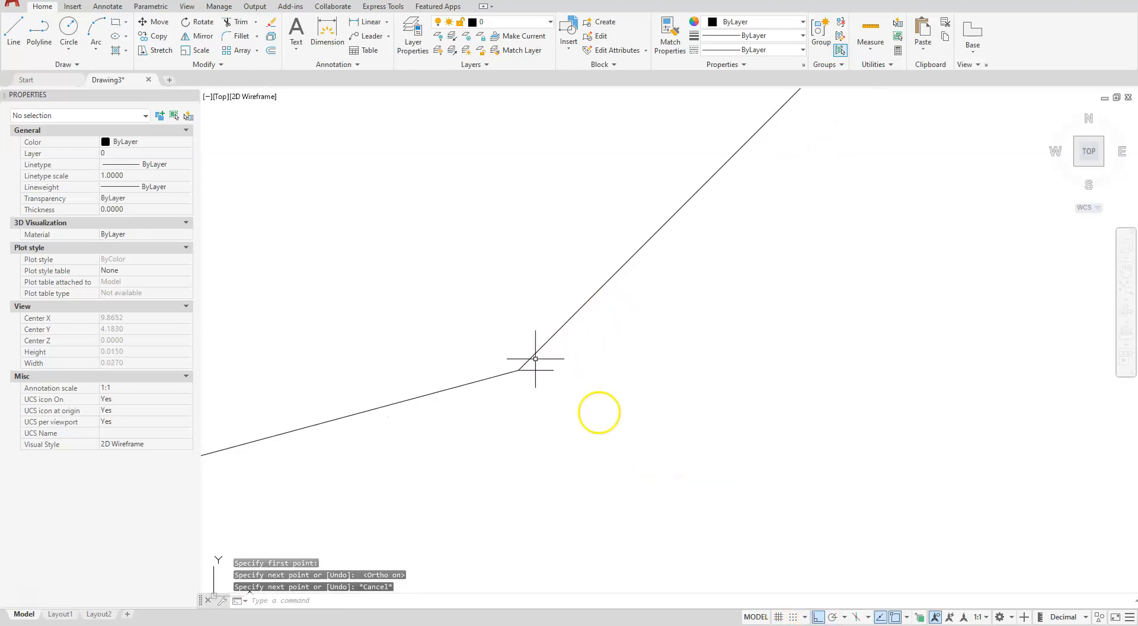
Add an angular dimension between the tiny horizontal line and the steeper lower-right edge, place it right of the plate, and select it
click(107, 7)
click(240, 51)
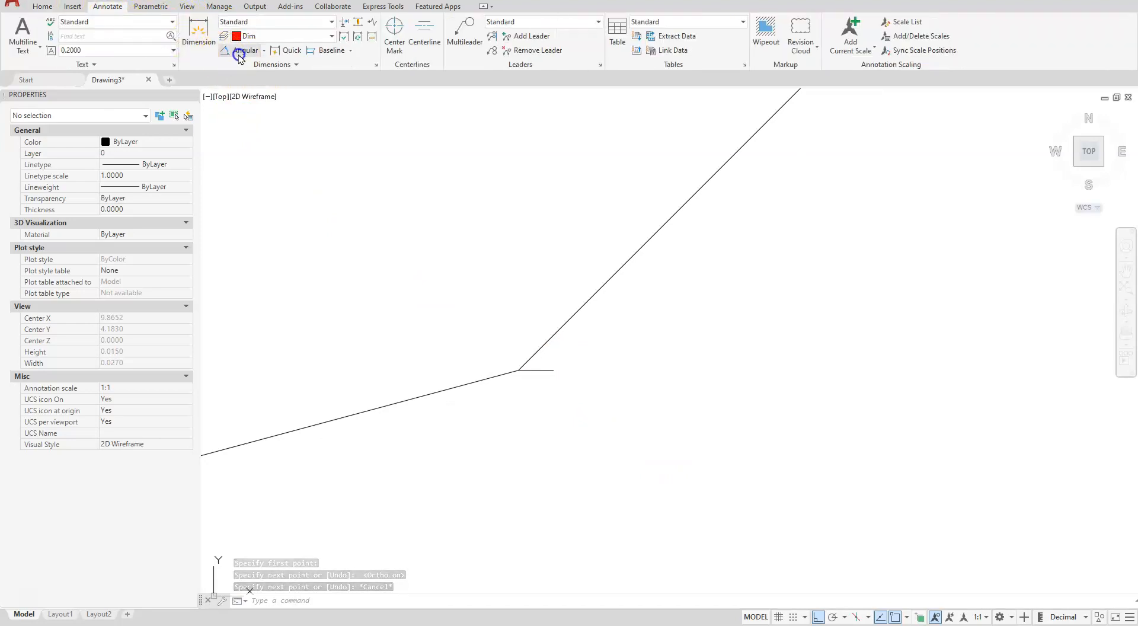
click(536, 369)
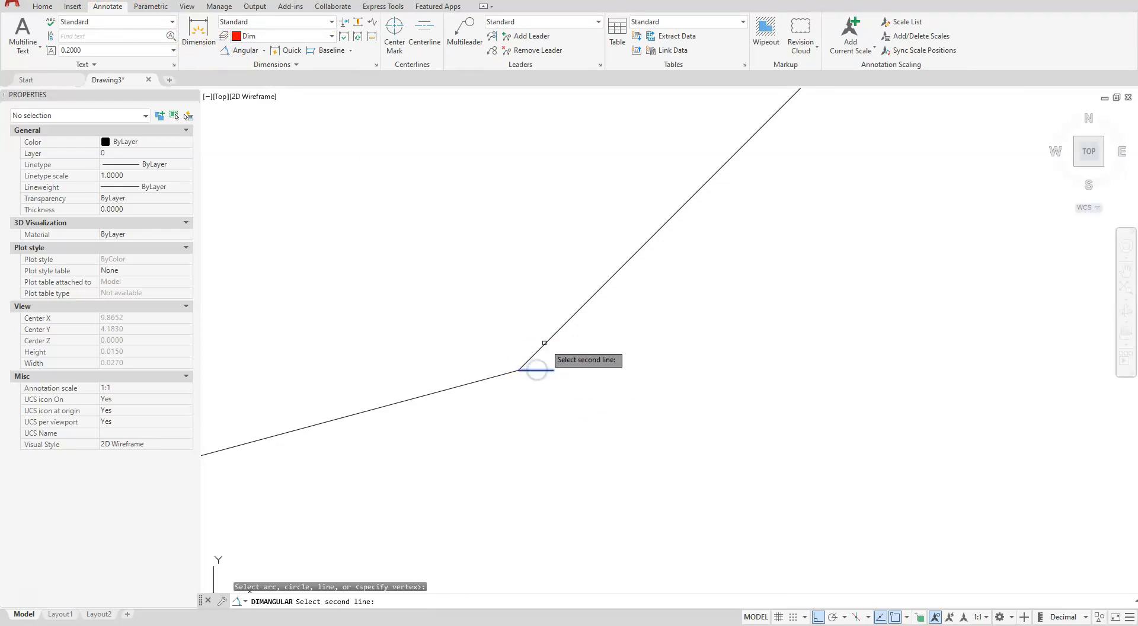
click(542, 345)
scroll(562, 343, down, 8)
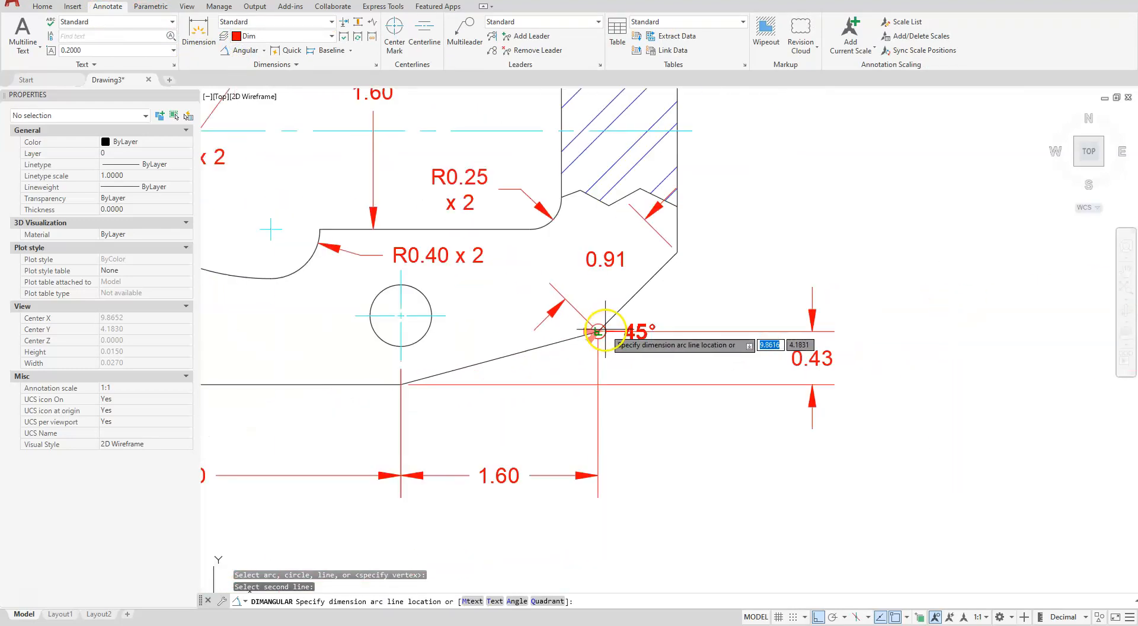
click(805, 275)
scroll(797, 316, up, 5)
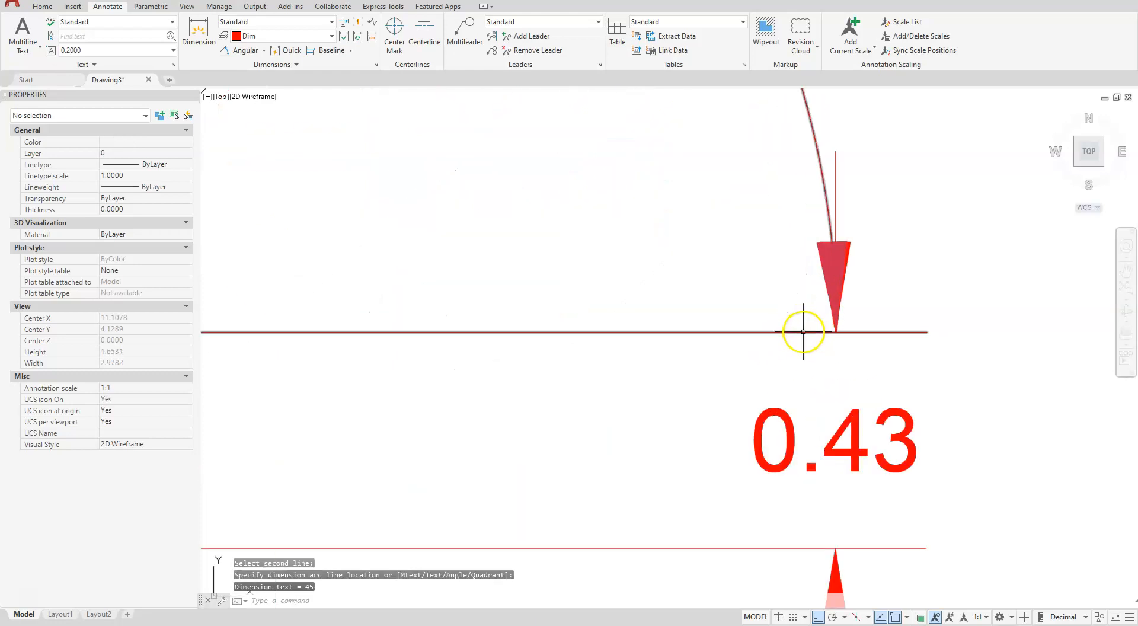
scroll(797, 316, down, 4)
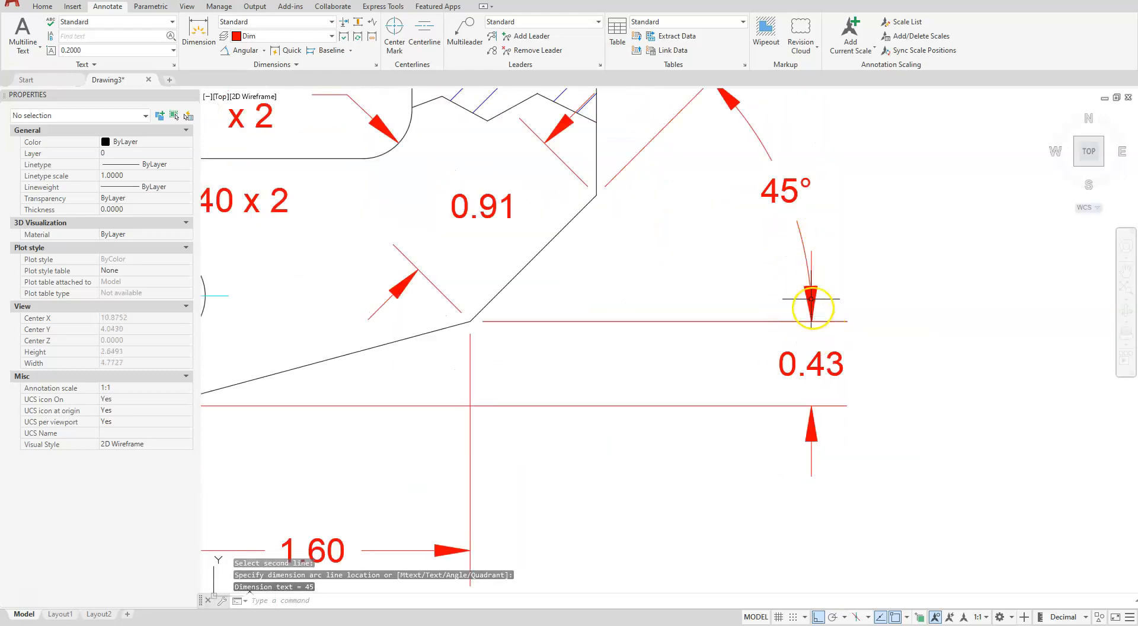
click(808, 250)
click(802, 251)
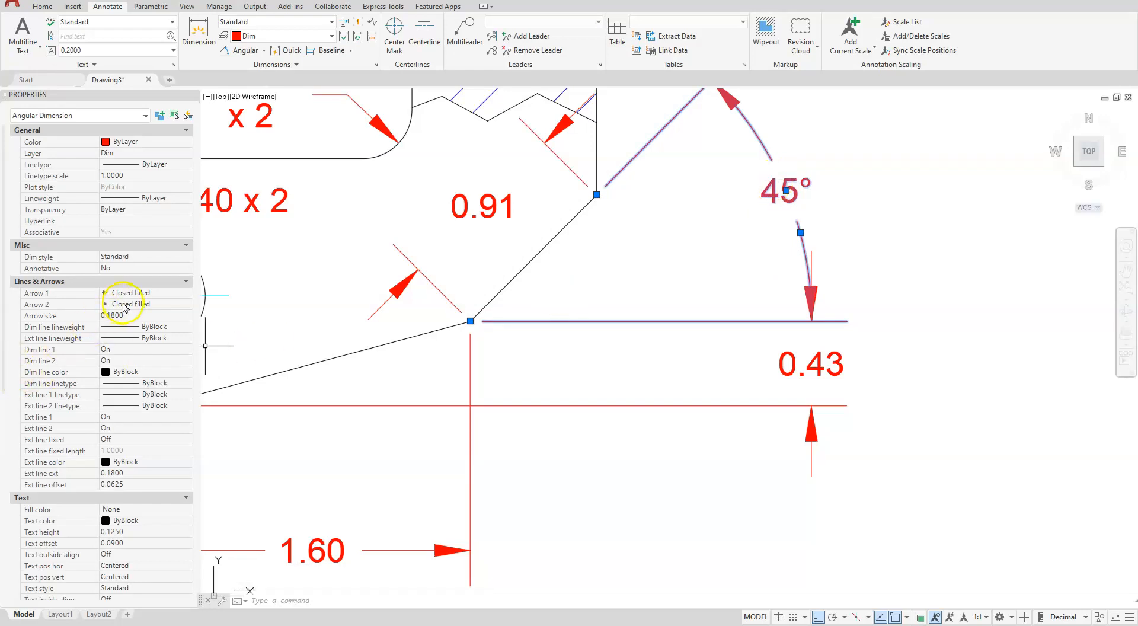
click(126, 304)
click(136, 304)
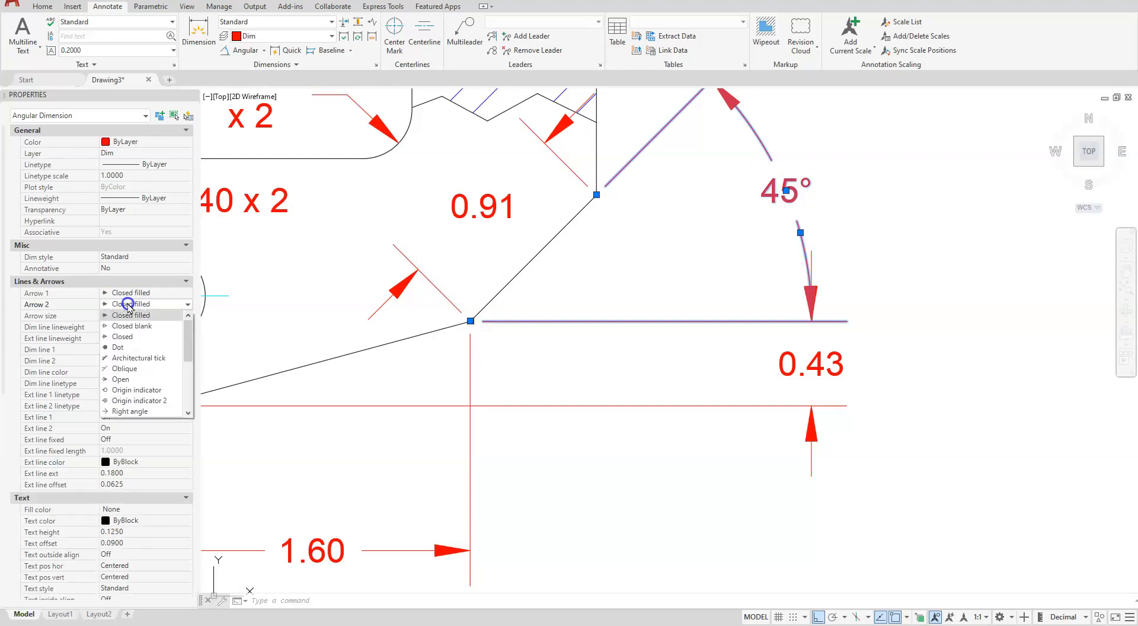
scroll(153, 371, down, 4)
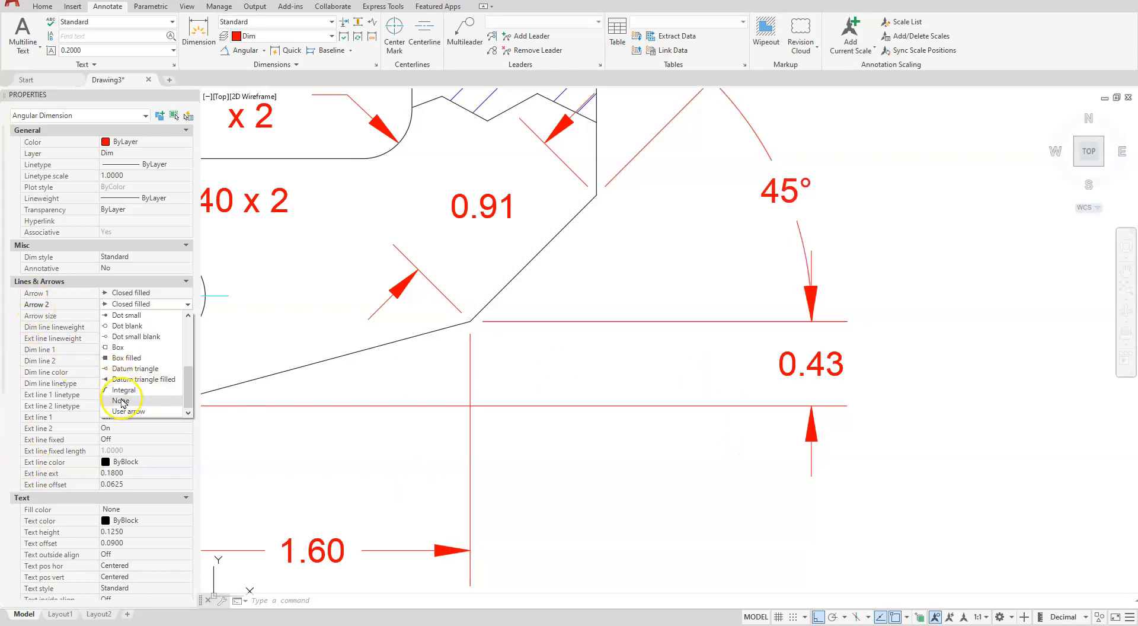
scroll(709, 190, up, 5)
scroll(709, 262, down, 6)
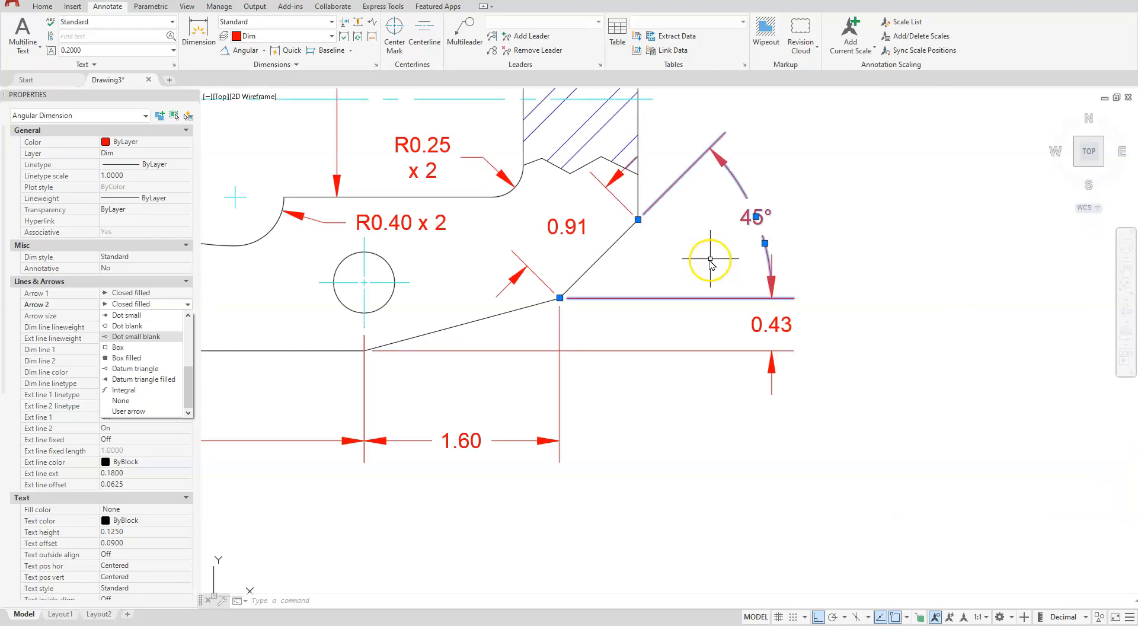
scroll(675, 169, up, 2)
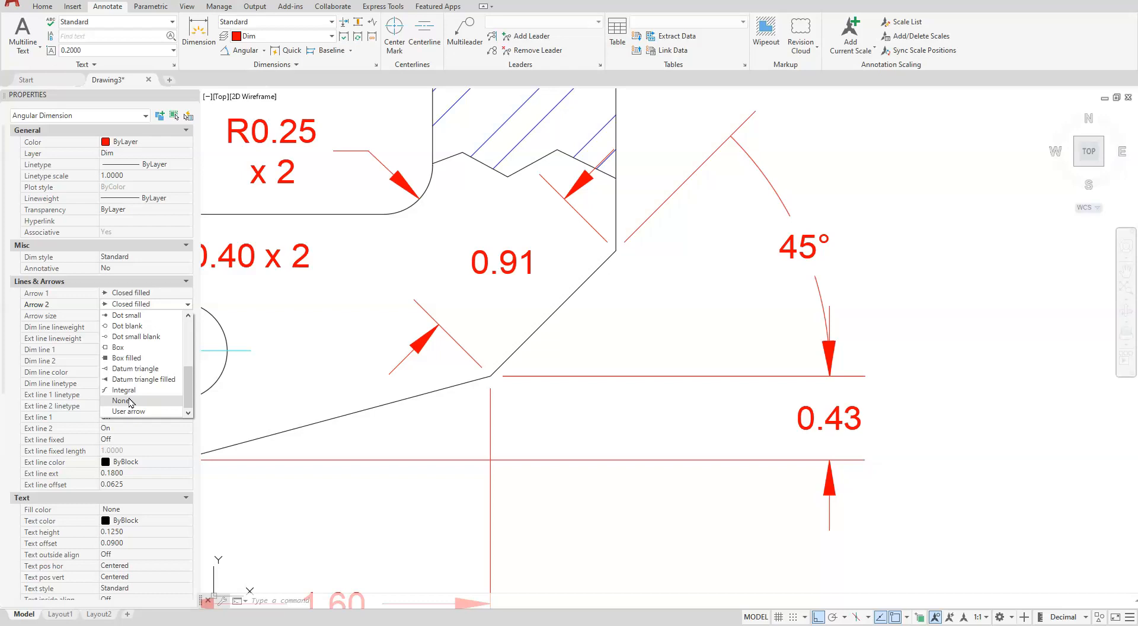
click(292, 376)
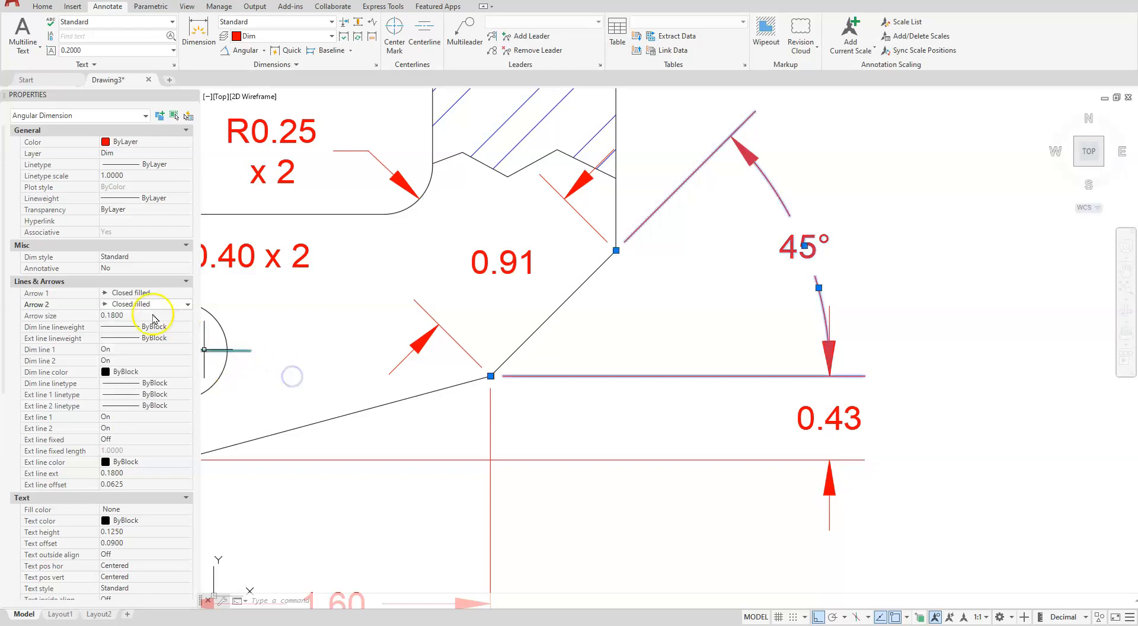
Set Arrow 1 of the selected angular dimension to None and clear the selection
click(131, 293)
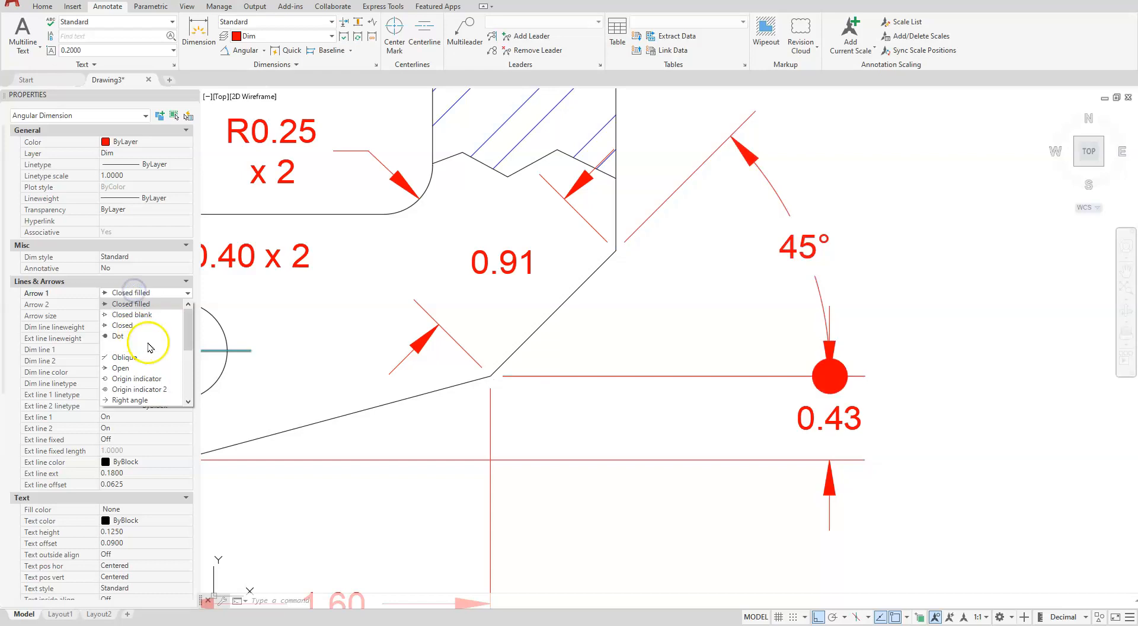
scroll(135, 385, down, 2)
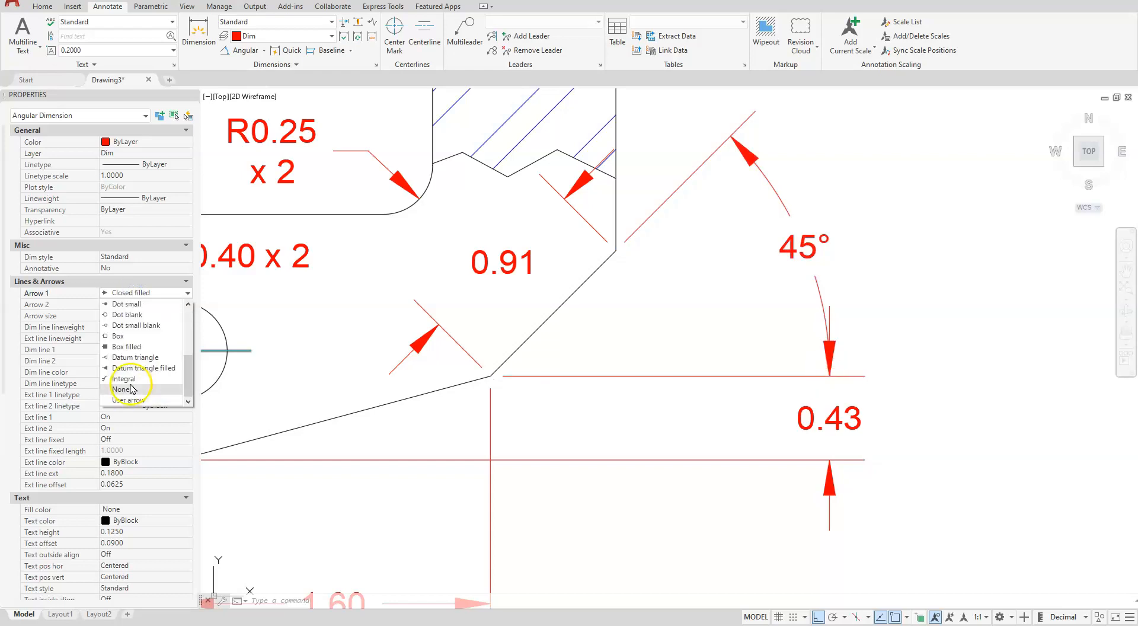
click(130, 391)
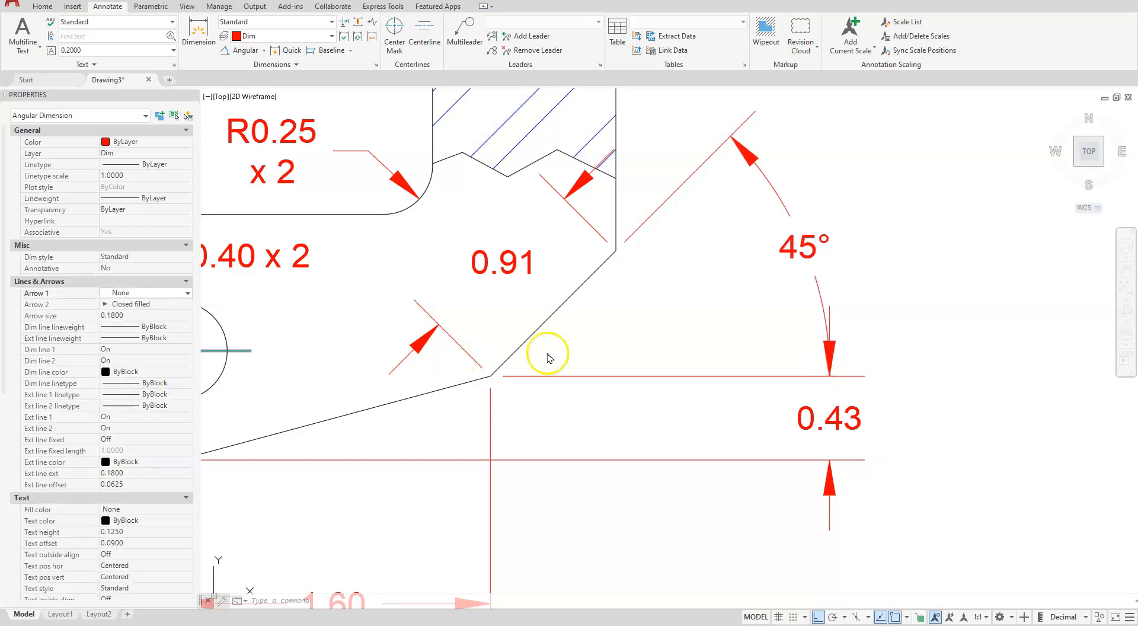
key(Escape)
scroll(565, 340, down, 6)
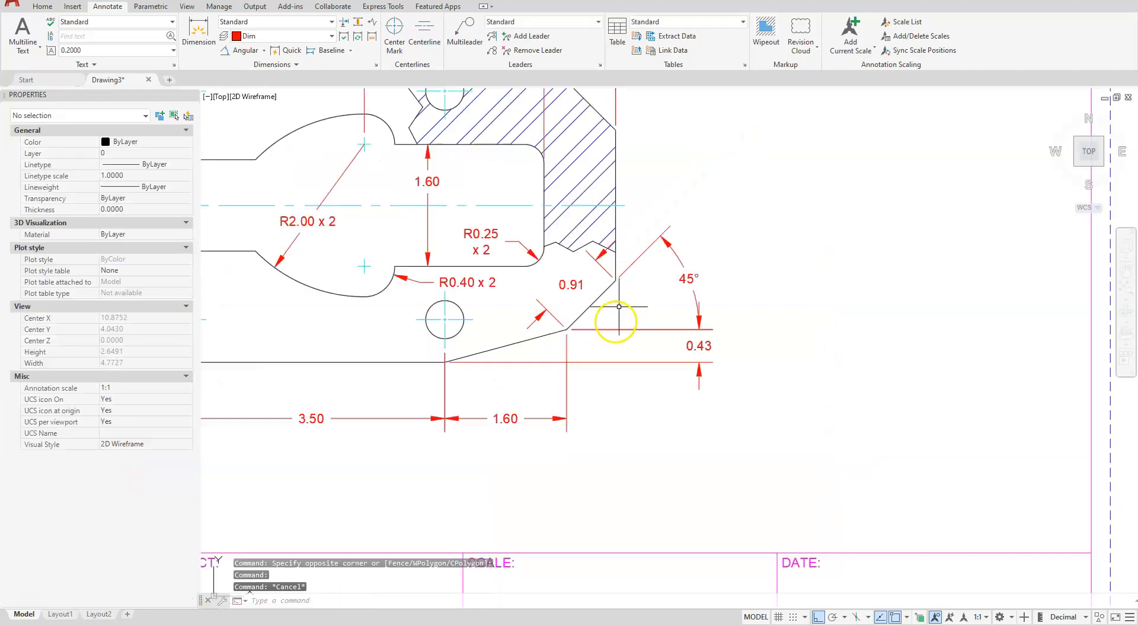
key(Escape)
Edit the B SIZE title block attributes with ATTEDIT, entering Example 1 as the project name and 1 = 1 as the scale
mouse_move(477, 416)
middle_down()
mouse_move(642, 526)
mouse_move(575, 436)
middle_up()
text(ATE)
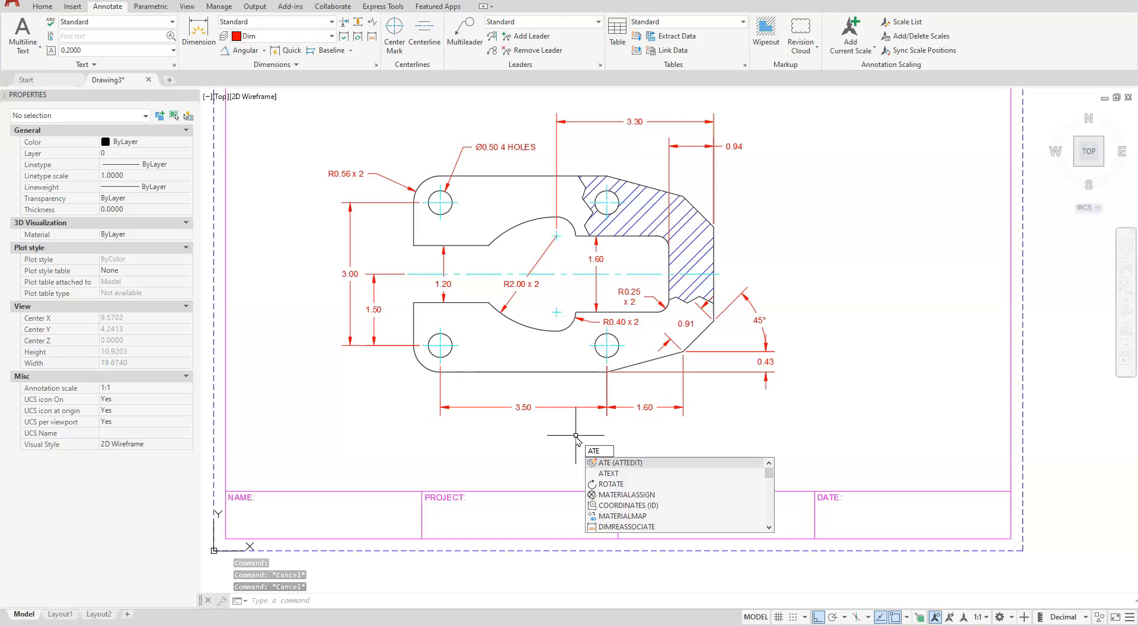
key(Return)
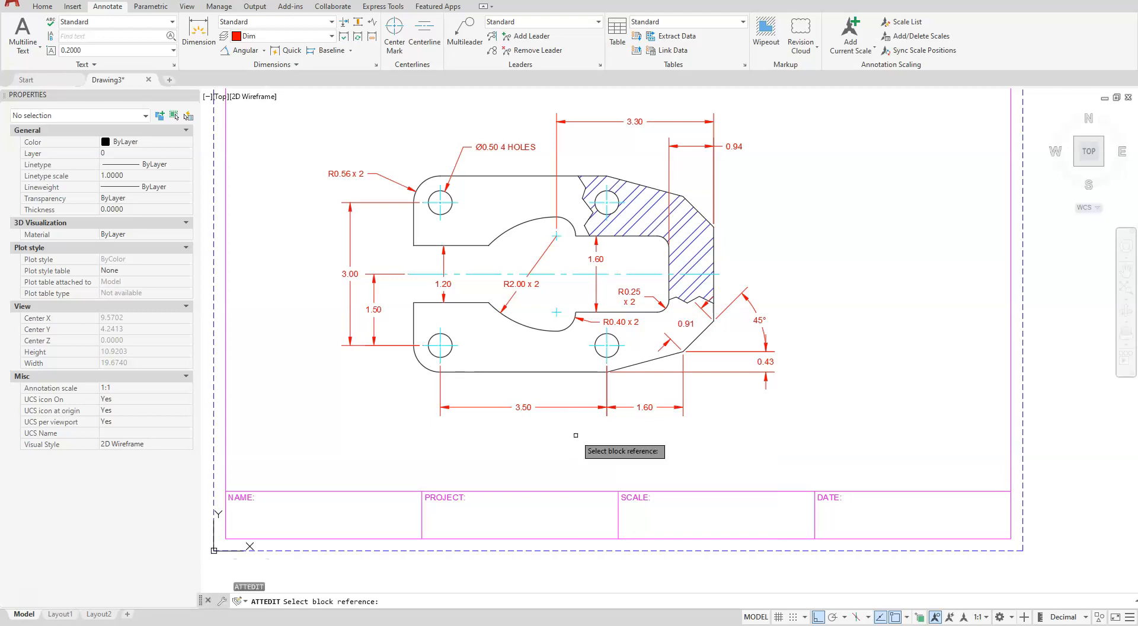
click(624, 503)
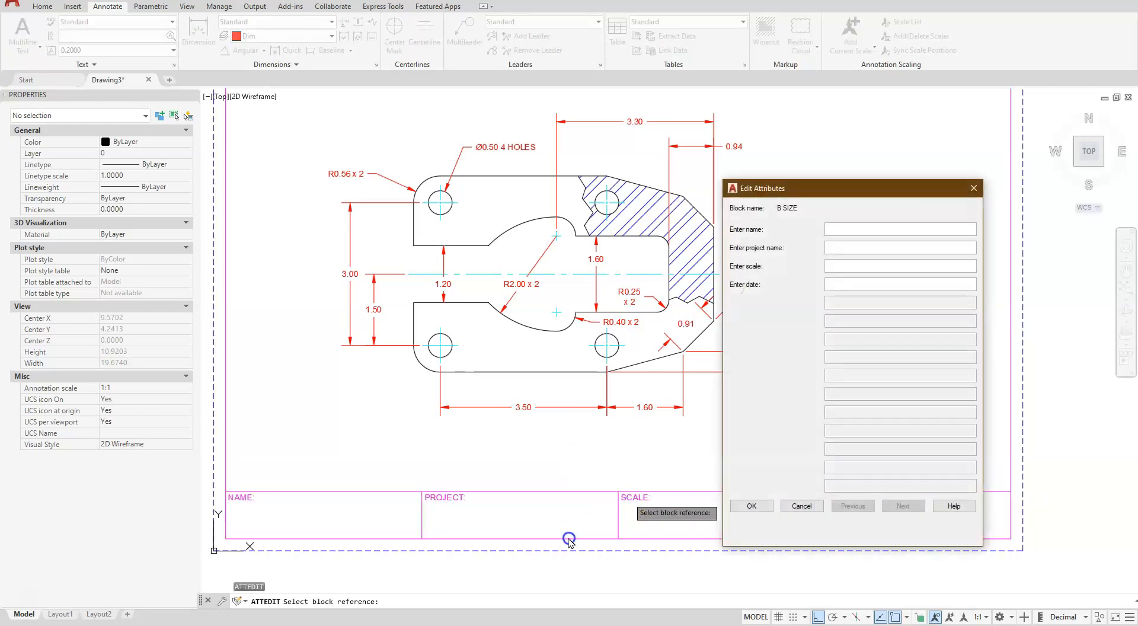
click(837, 261)
click(835, 247)
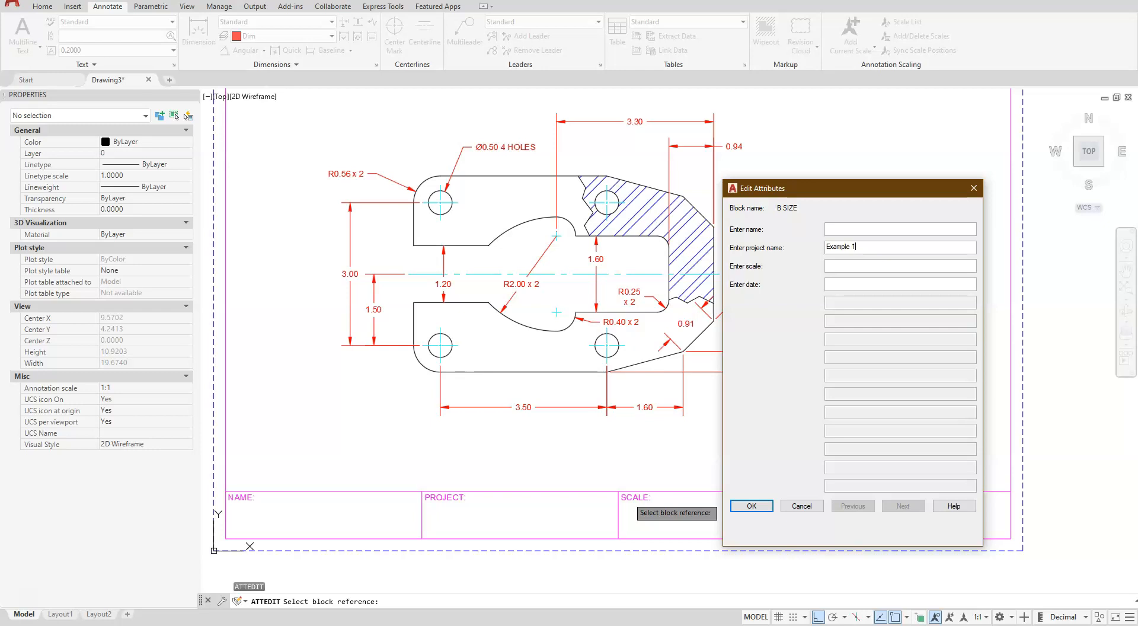
click(847, 264)
click(751, 505)
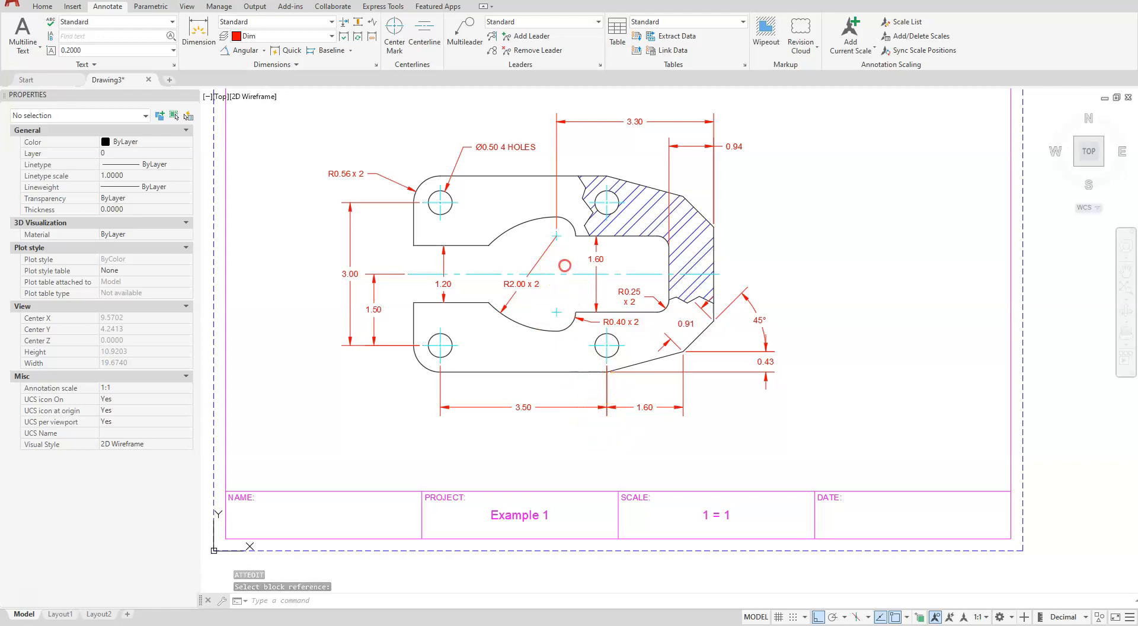
middle_drag(564, 265, 565, 328)
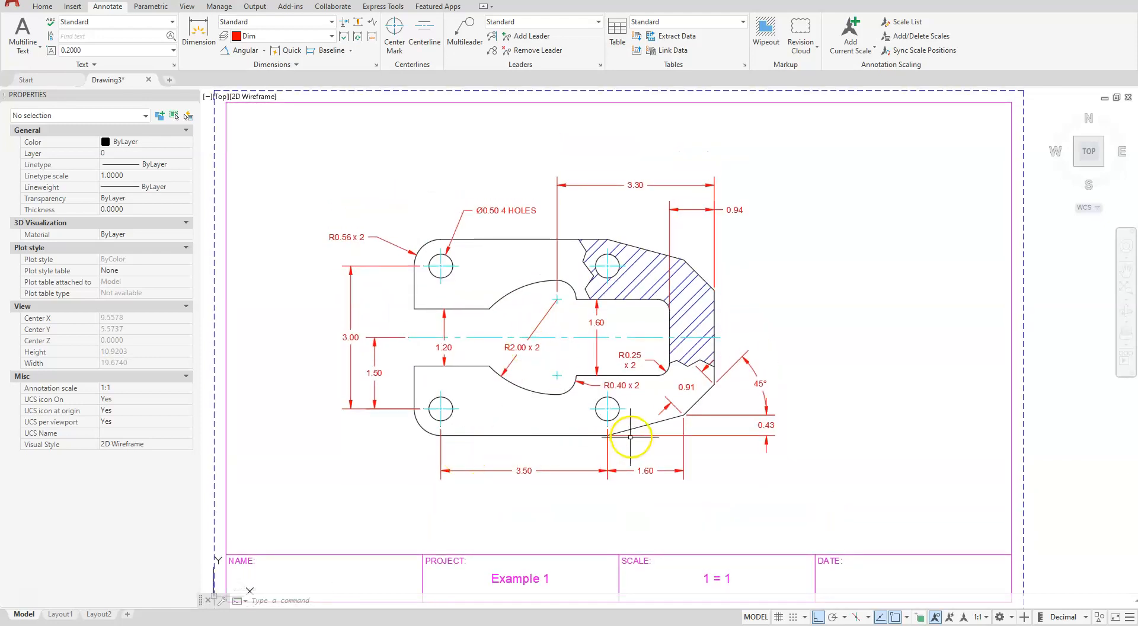